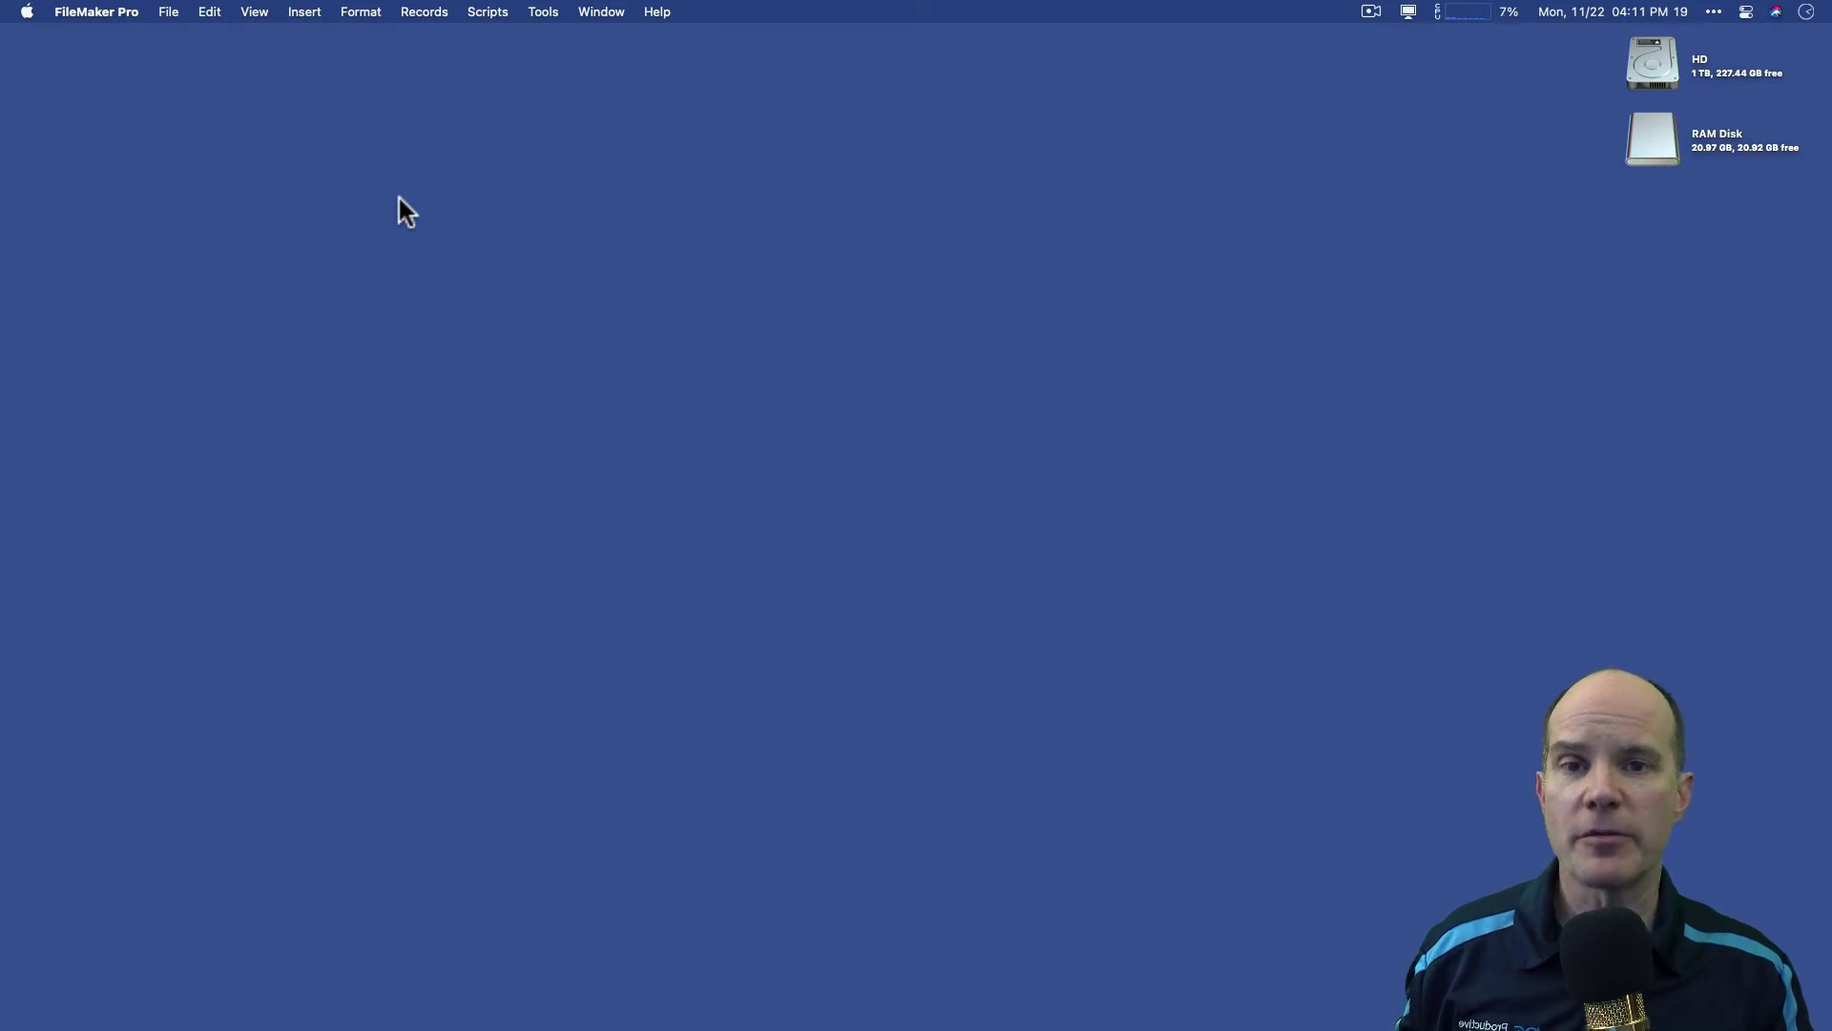
# Step: Create a blank database named My Barcodes and save it on the RAM Disk
pyautogui.click(169, 12)
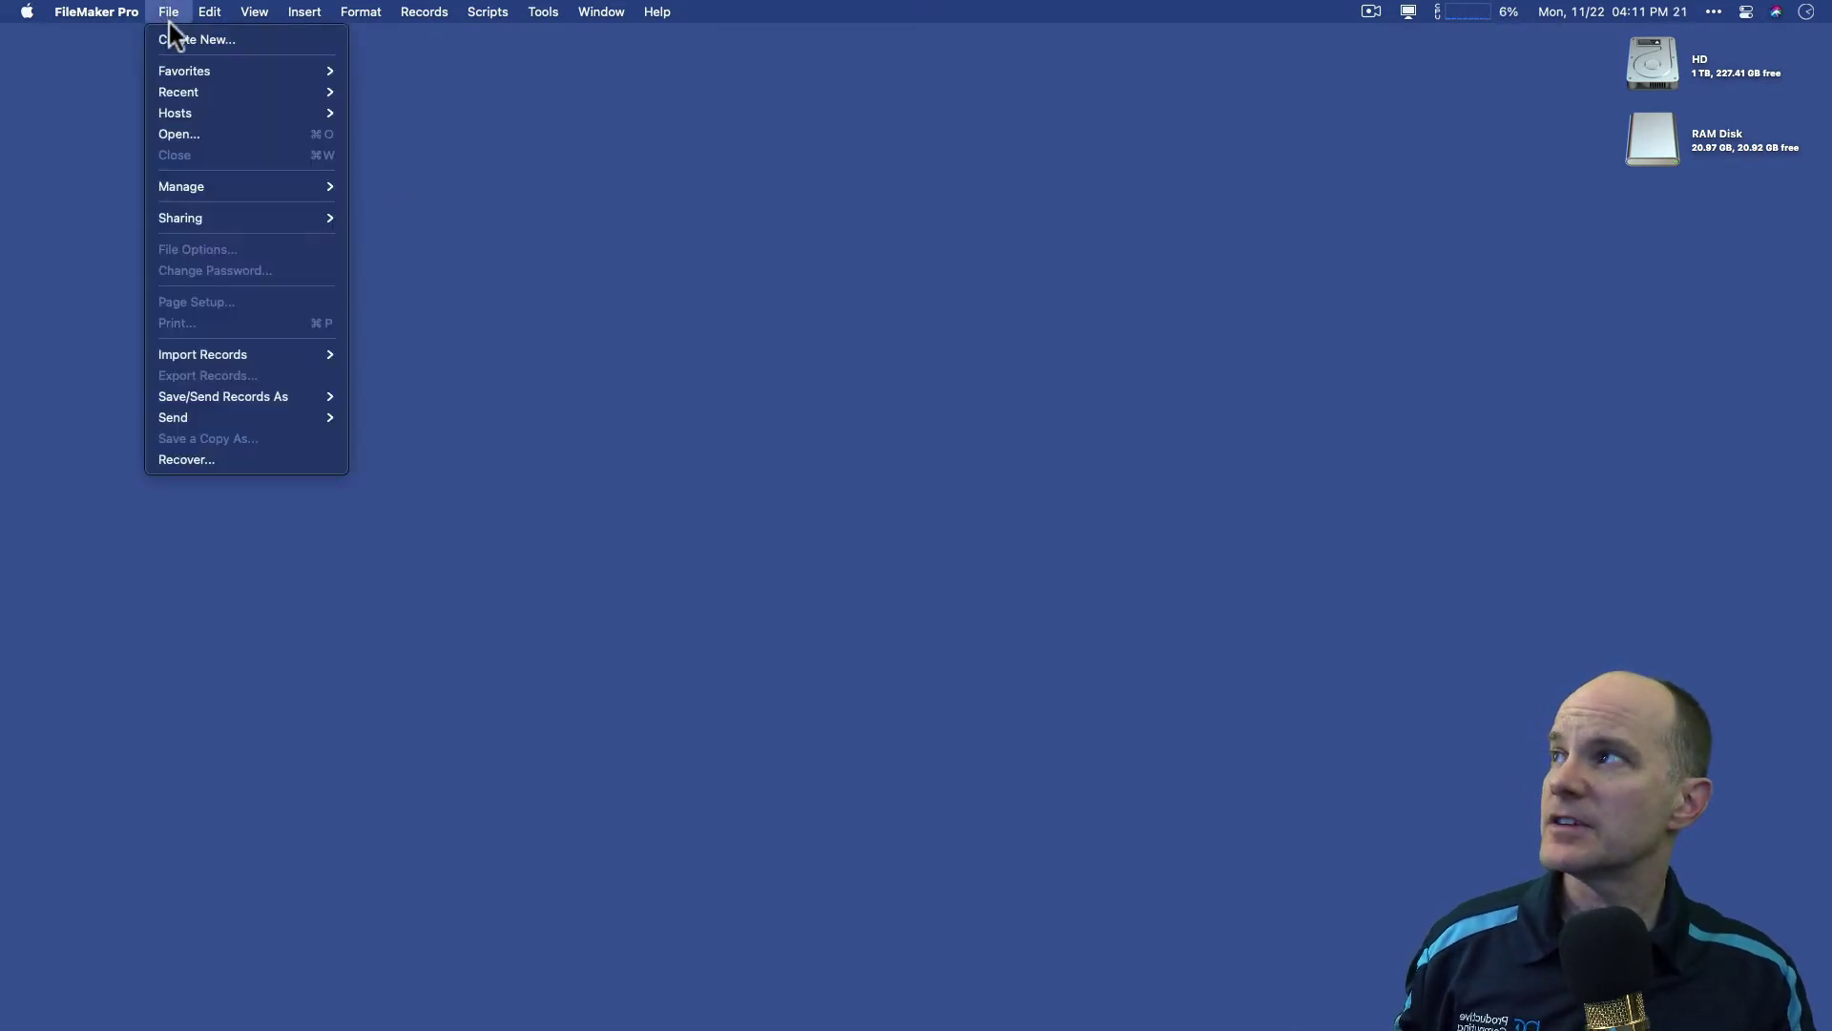
pyautogui.click(220, 39)
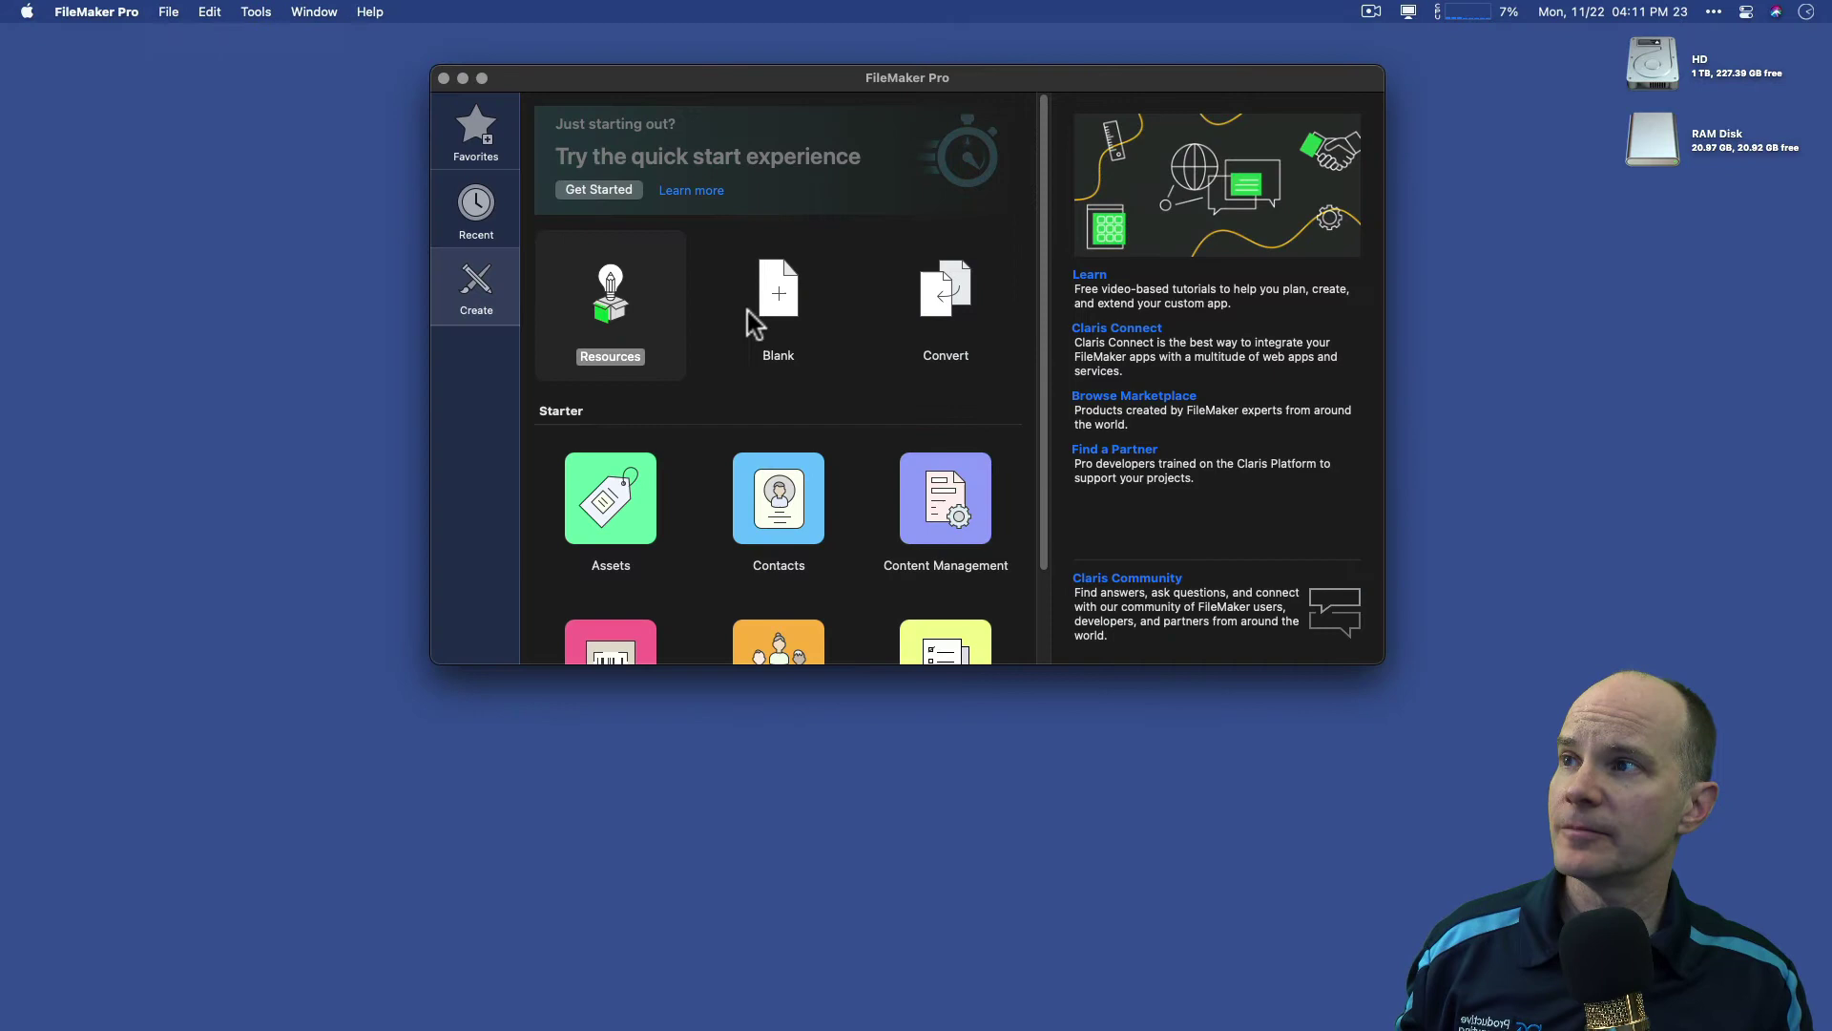
pyautogui.click(778, 315)
pyautogui.click(1299, 634)
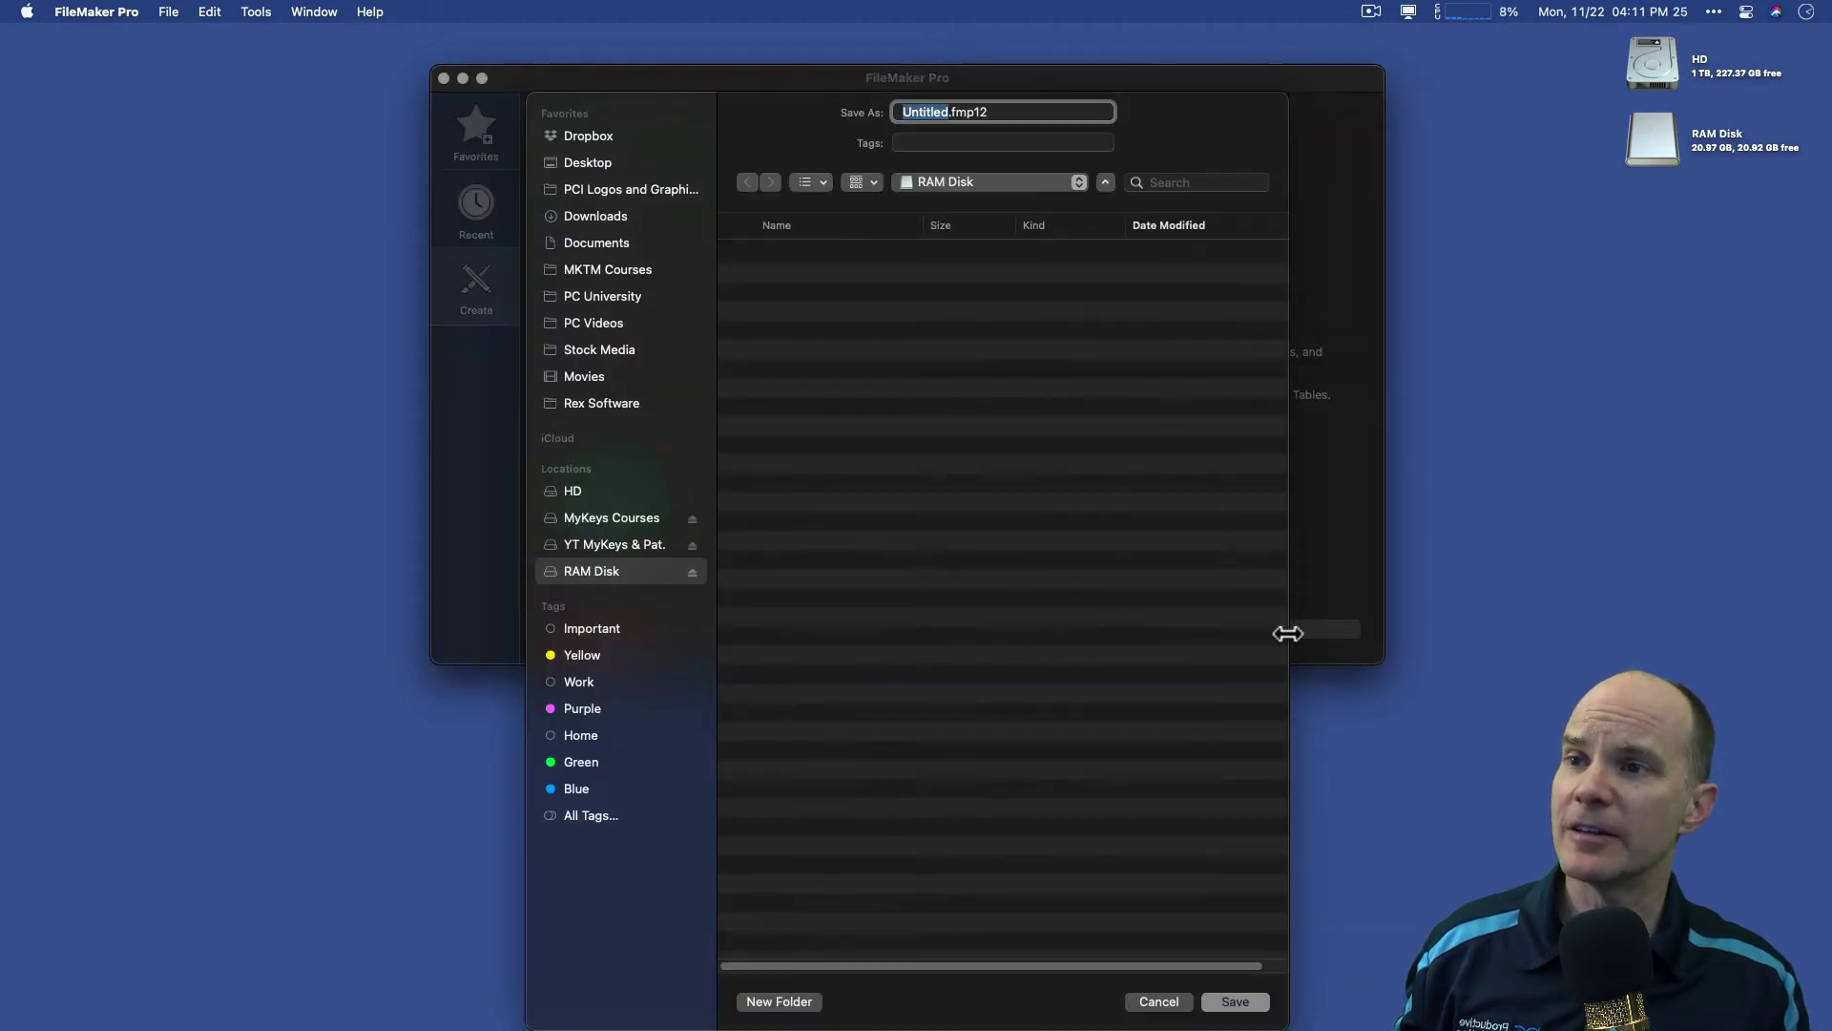
pyautogui.write('My ')
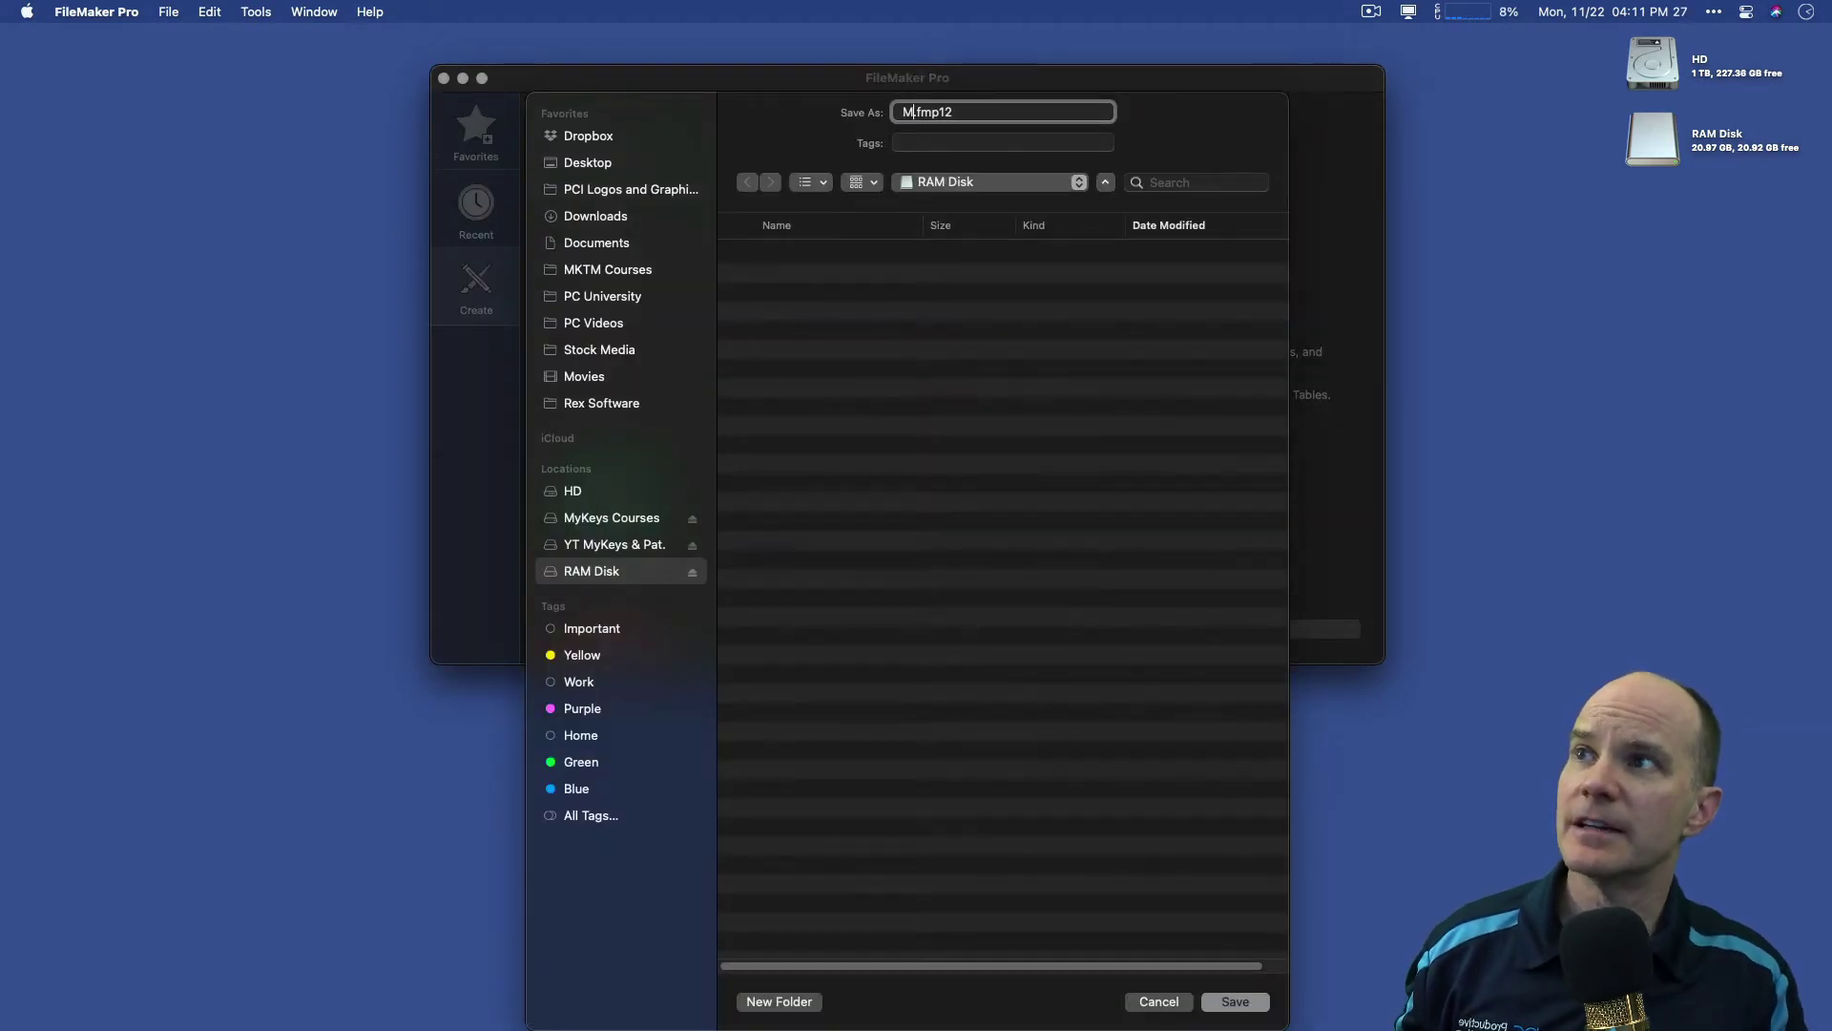
pyautogui.write('Barcodes')
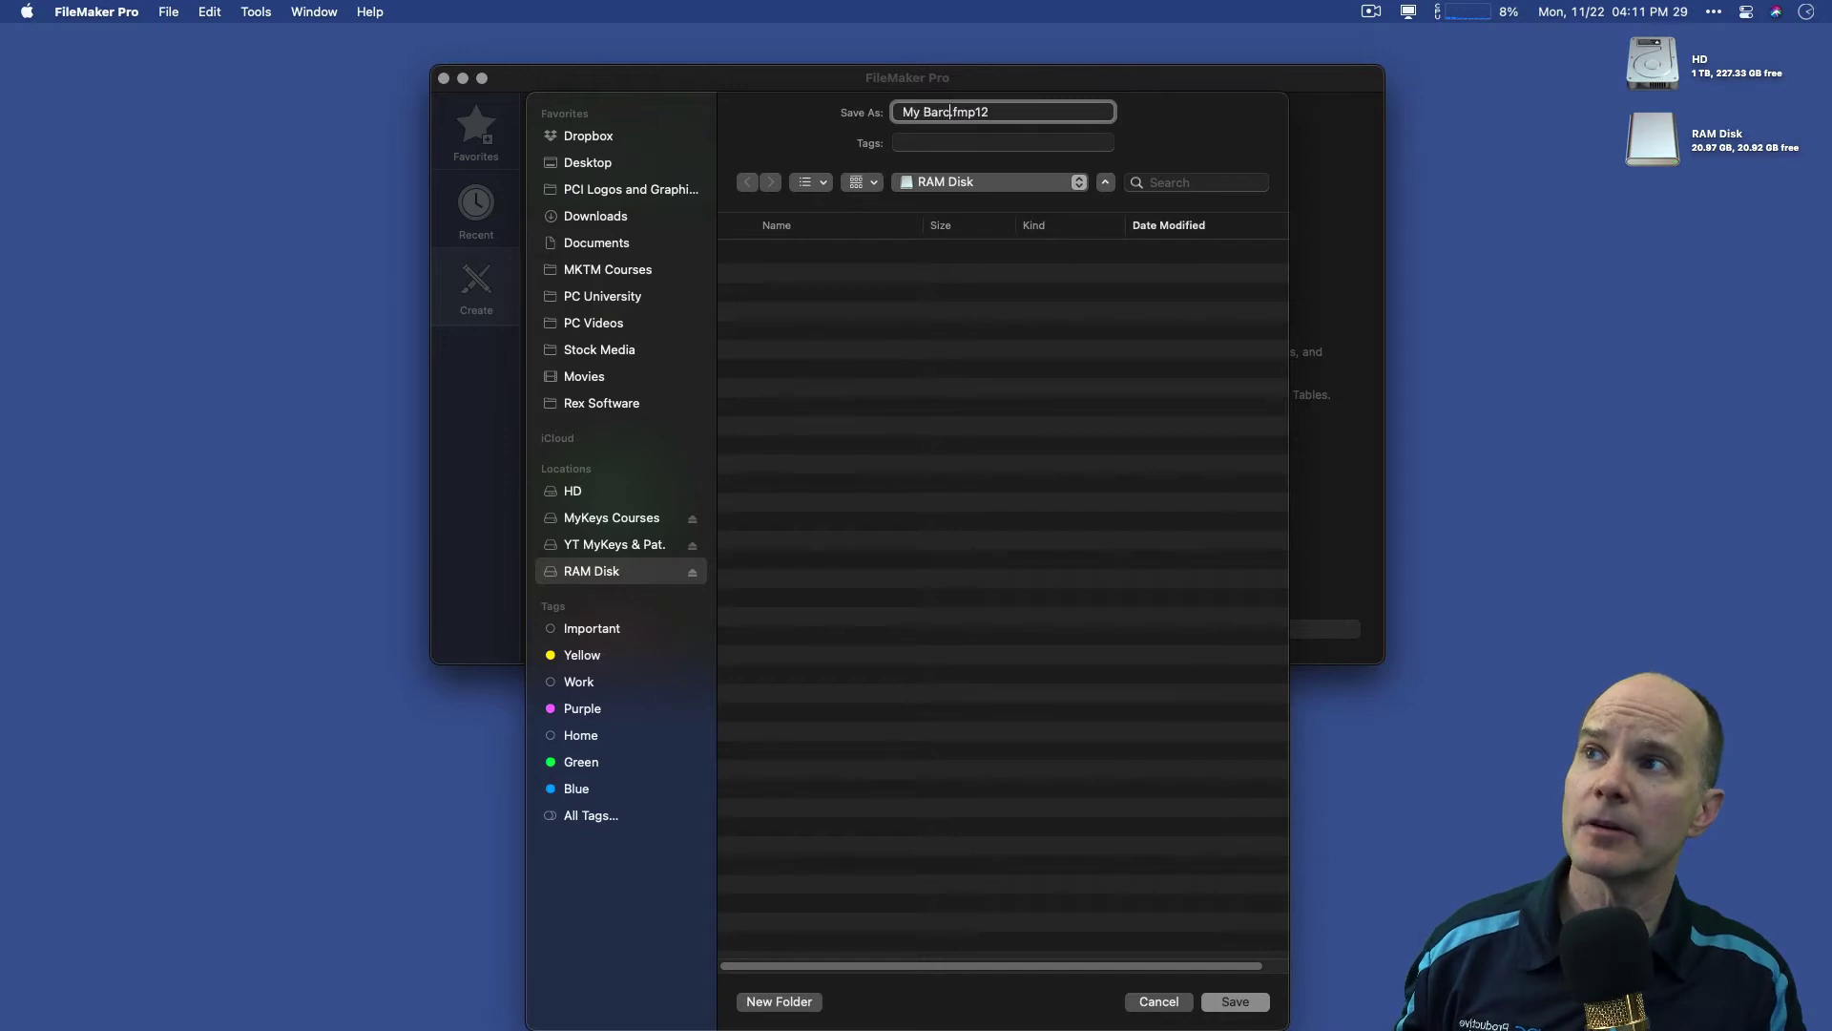
pyautogui.press('Return')
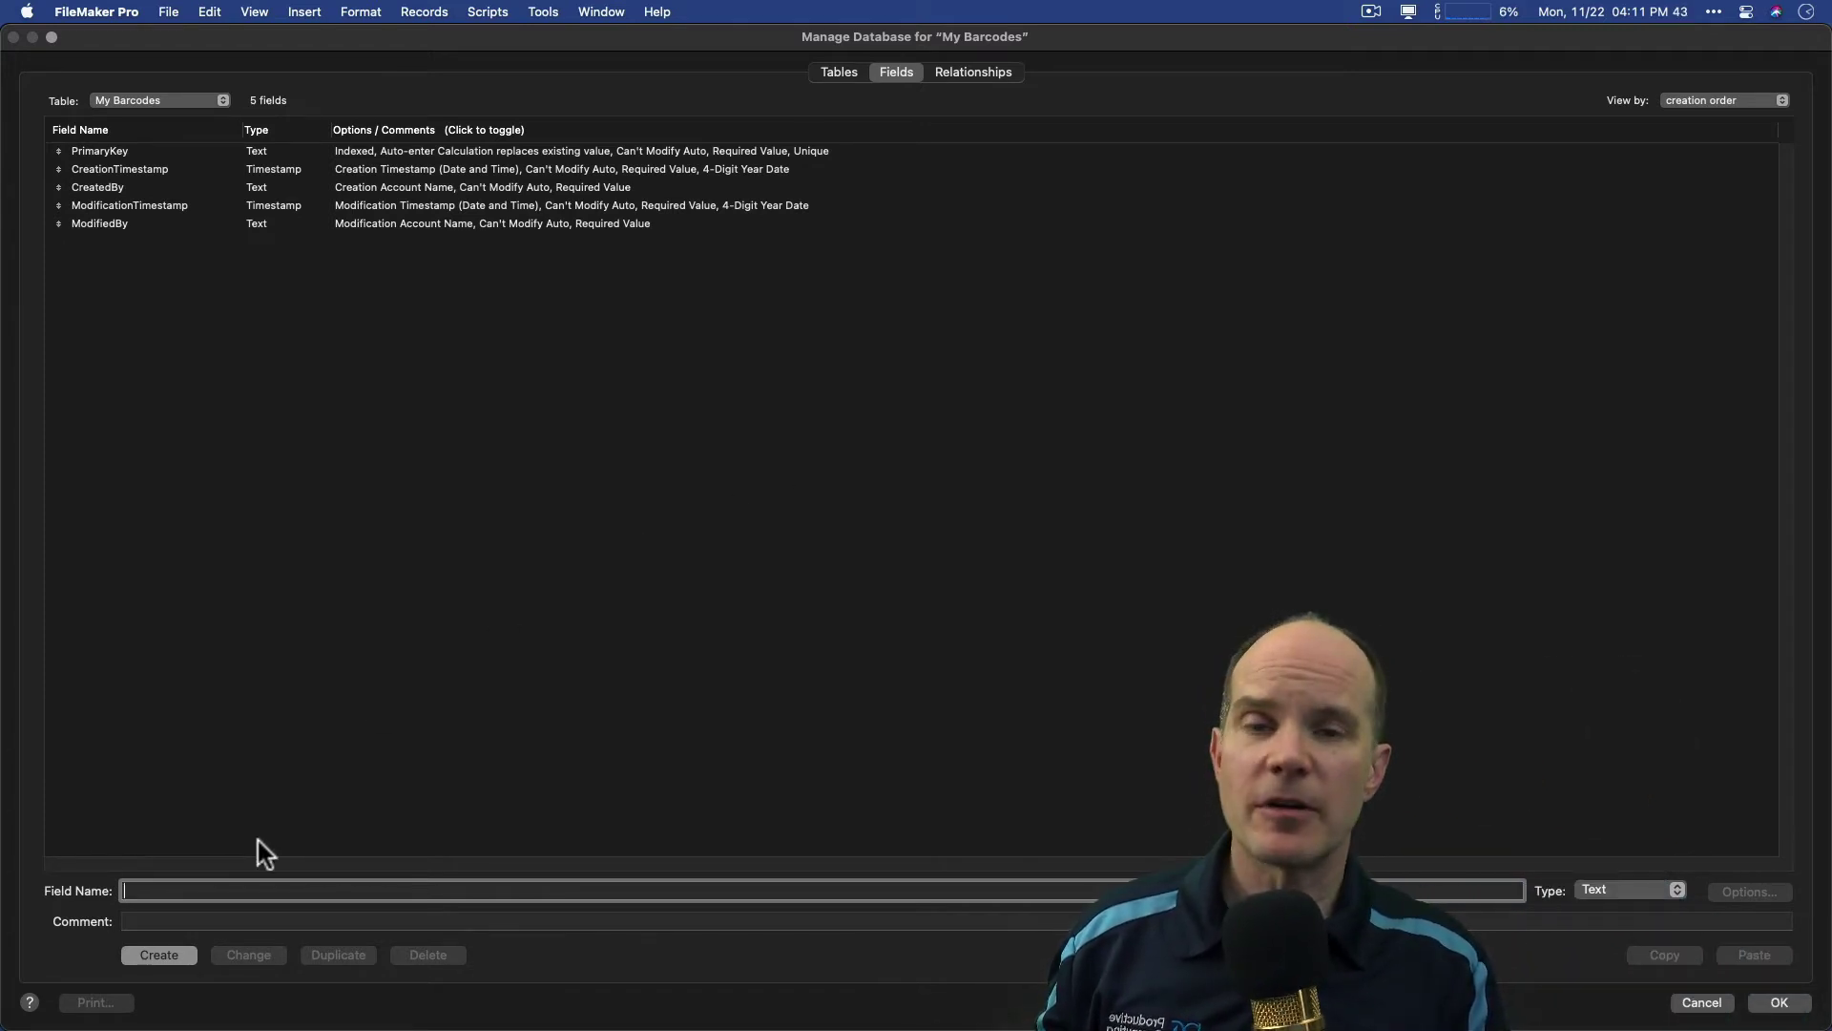
# Step: Define a SKU text field and a Barcode container field, then close Manage Database
pyautogui.write('SKU')
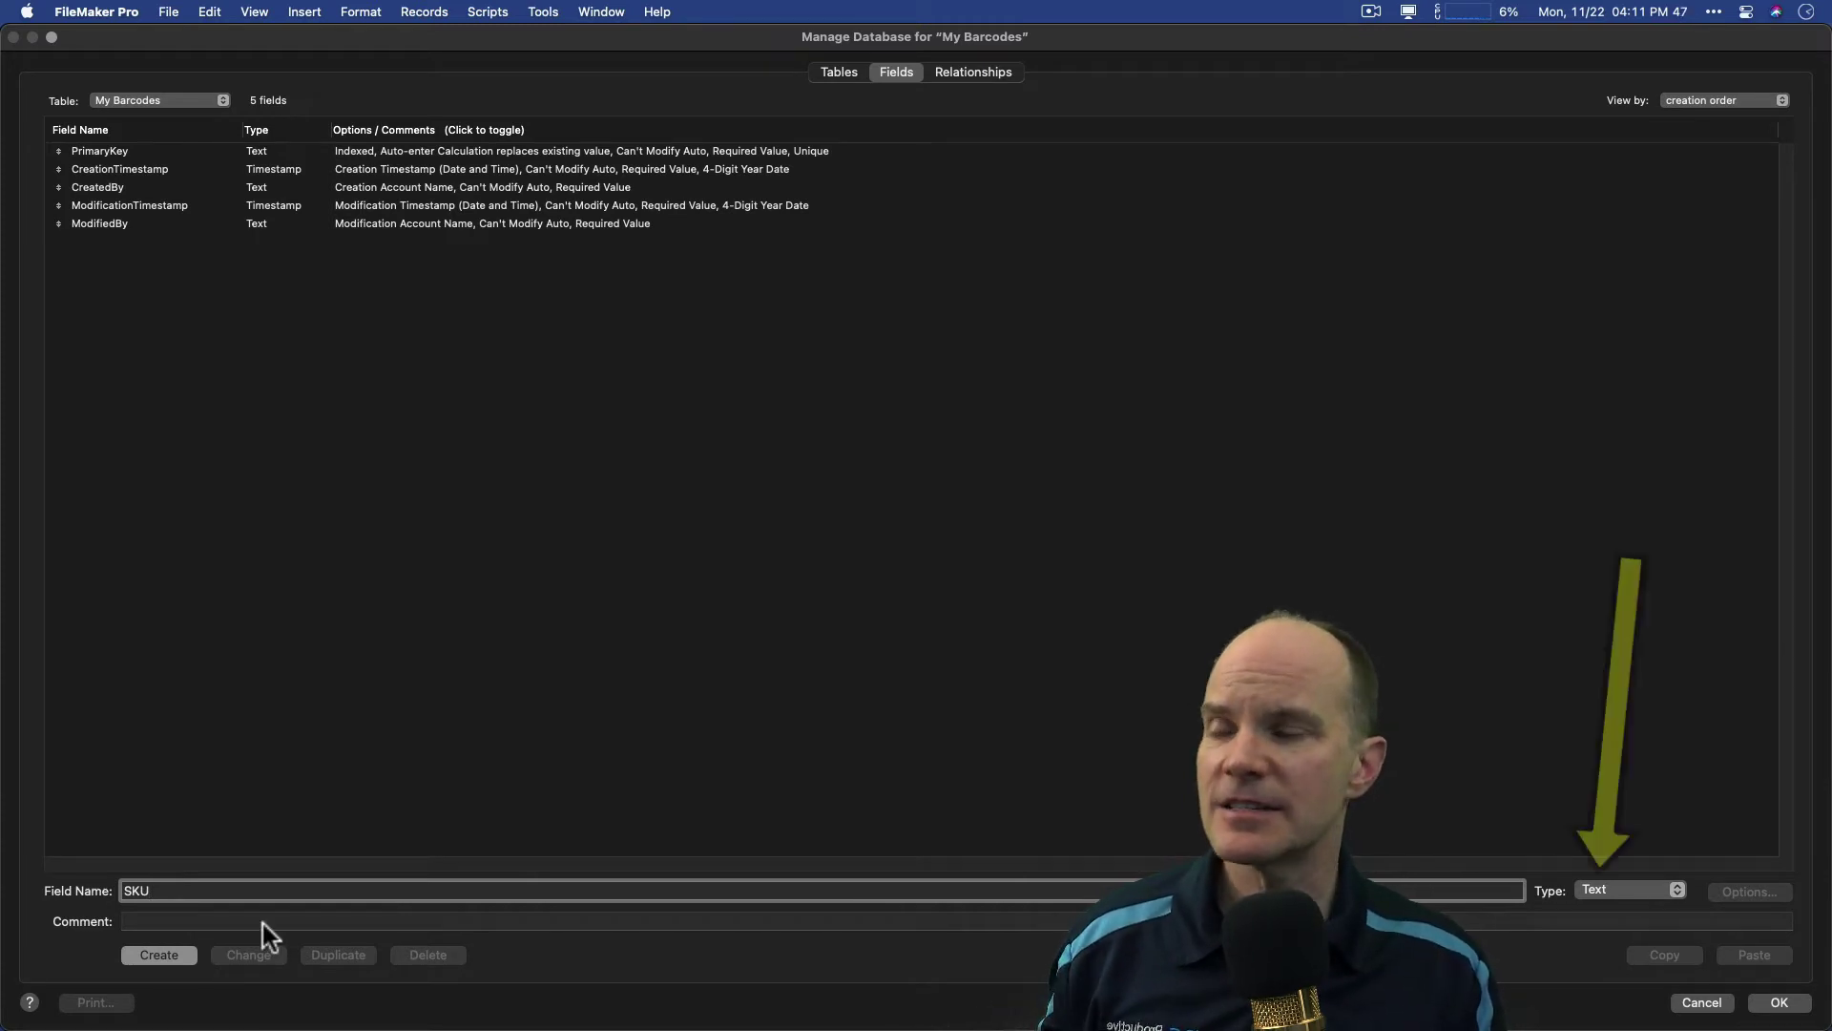
pyautogui.click(151, 957)
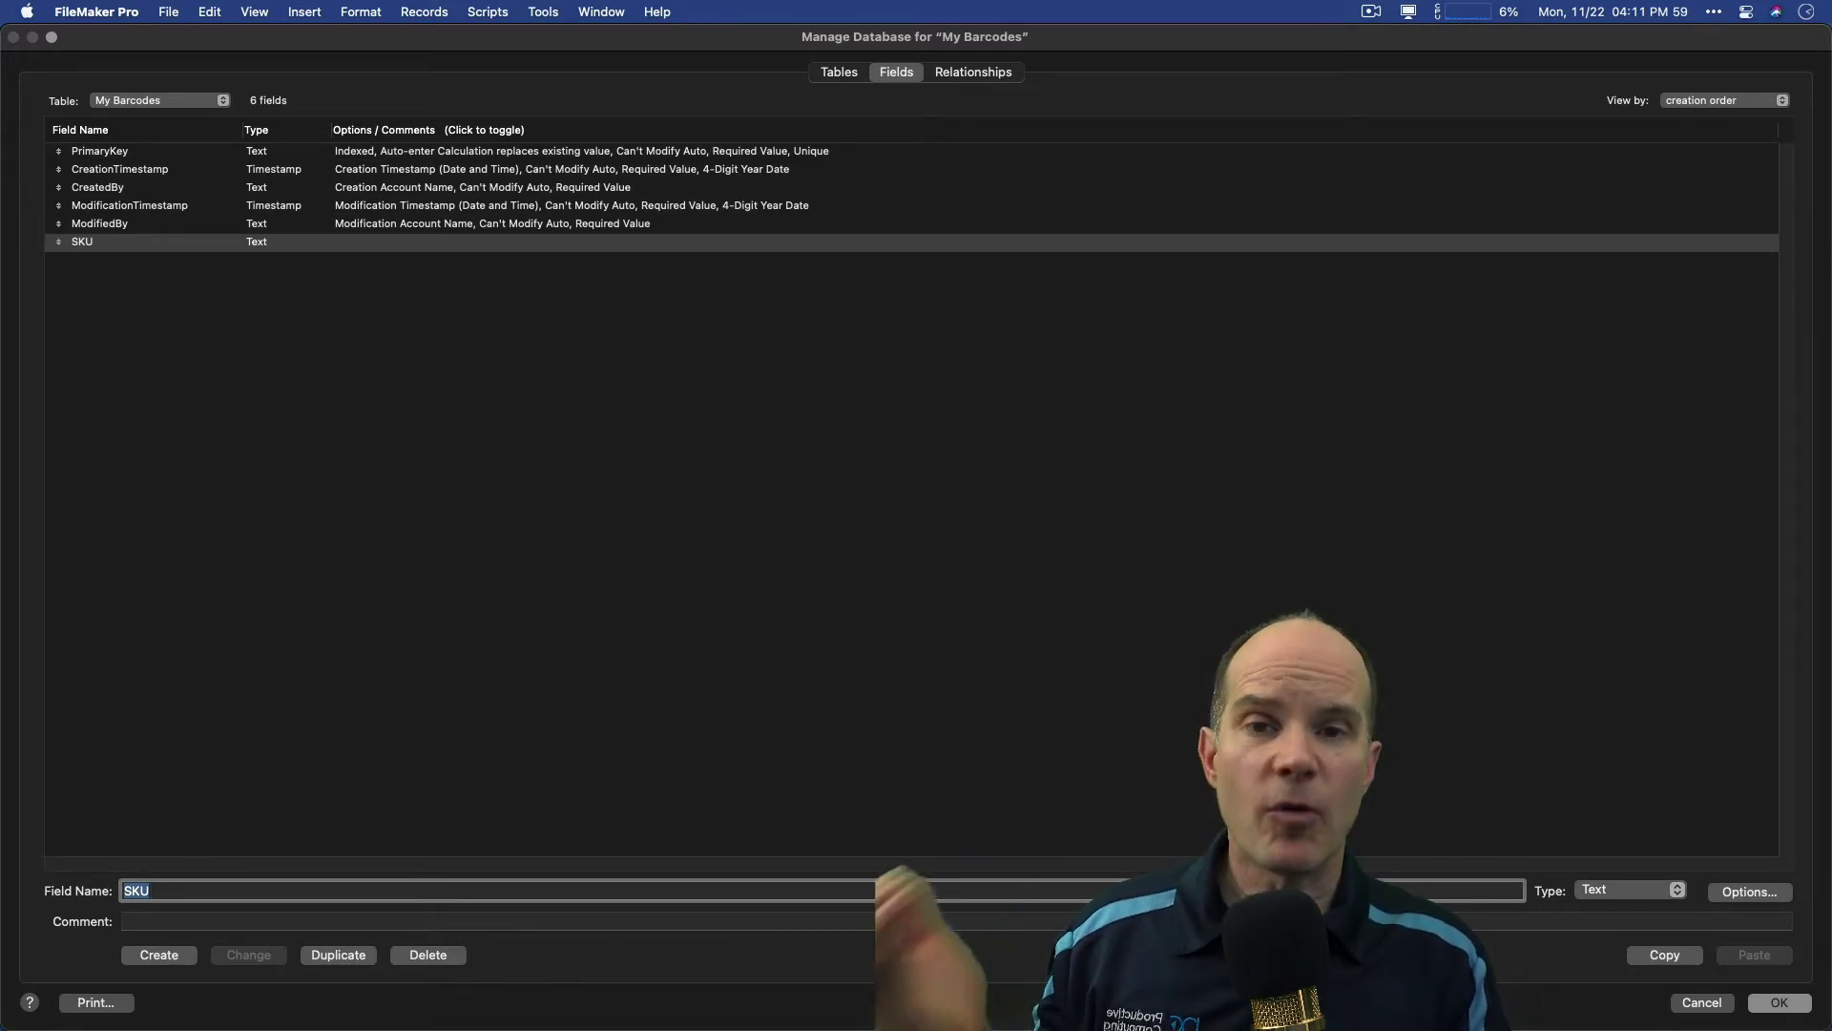
pyautogui.write('B')
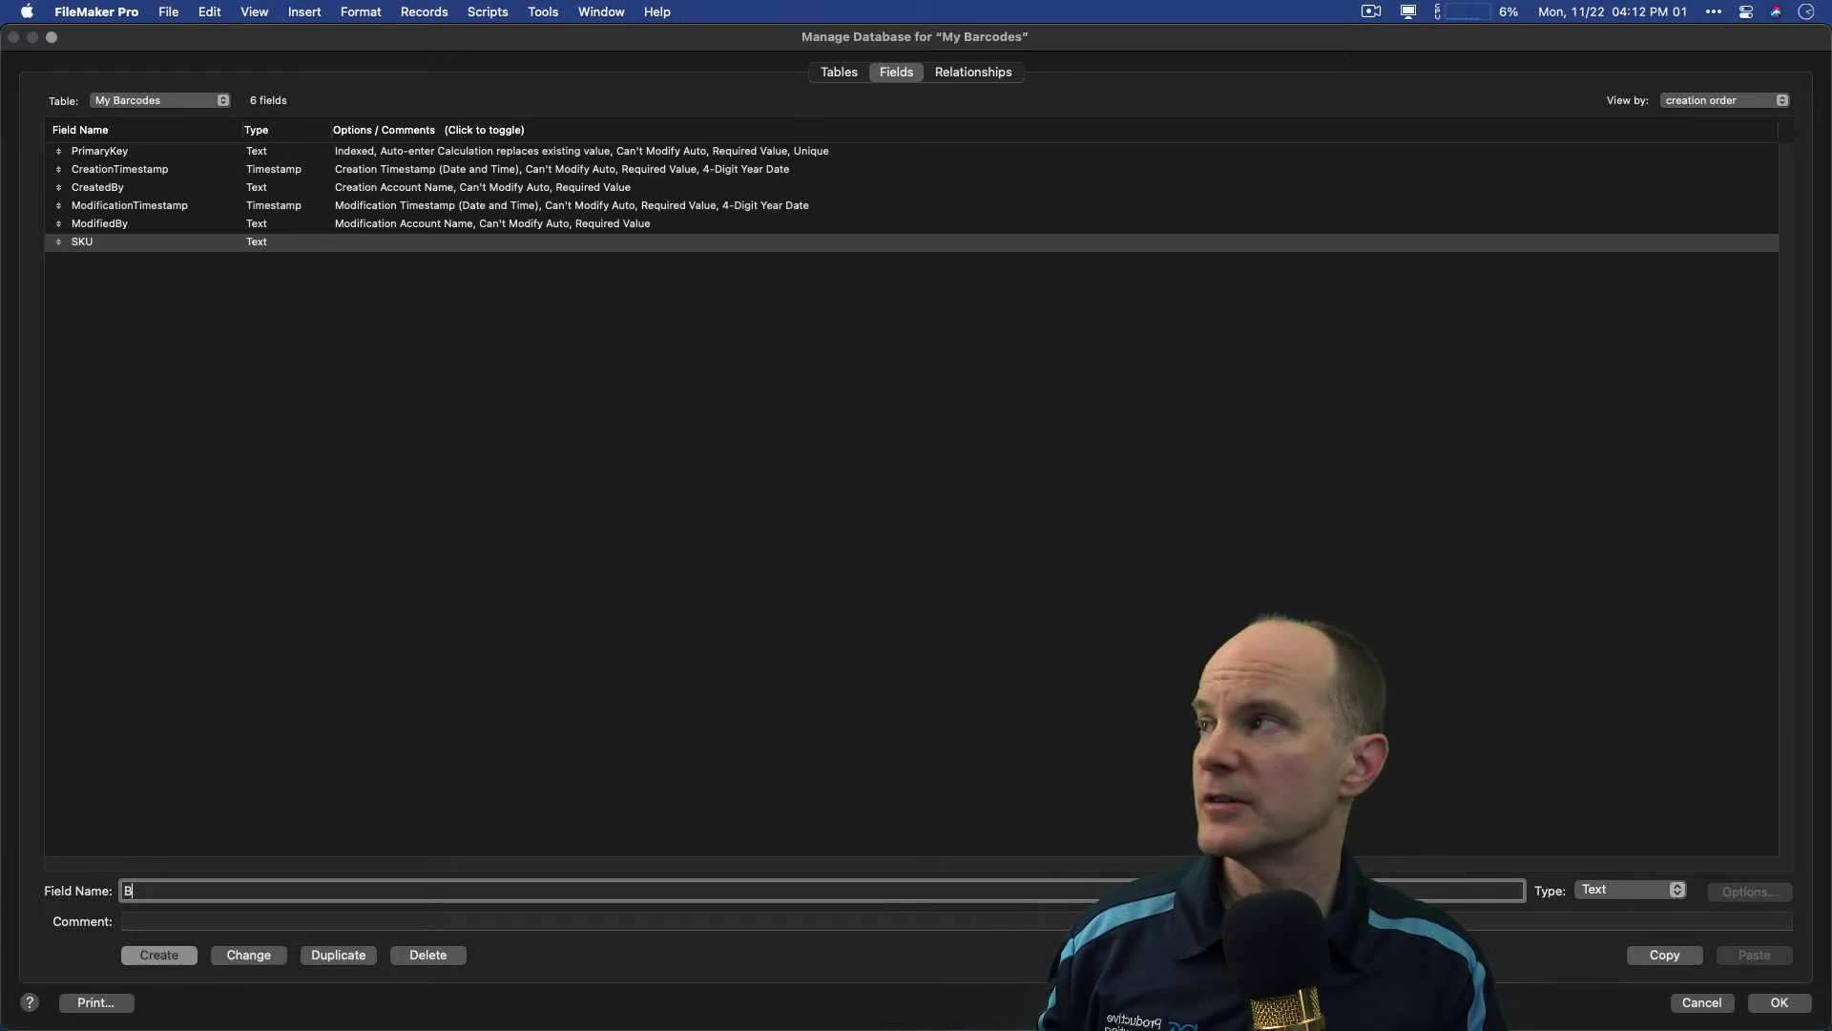
pyautogui.write('arcode')
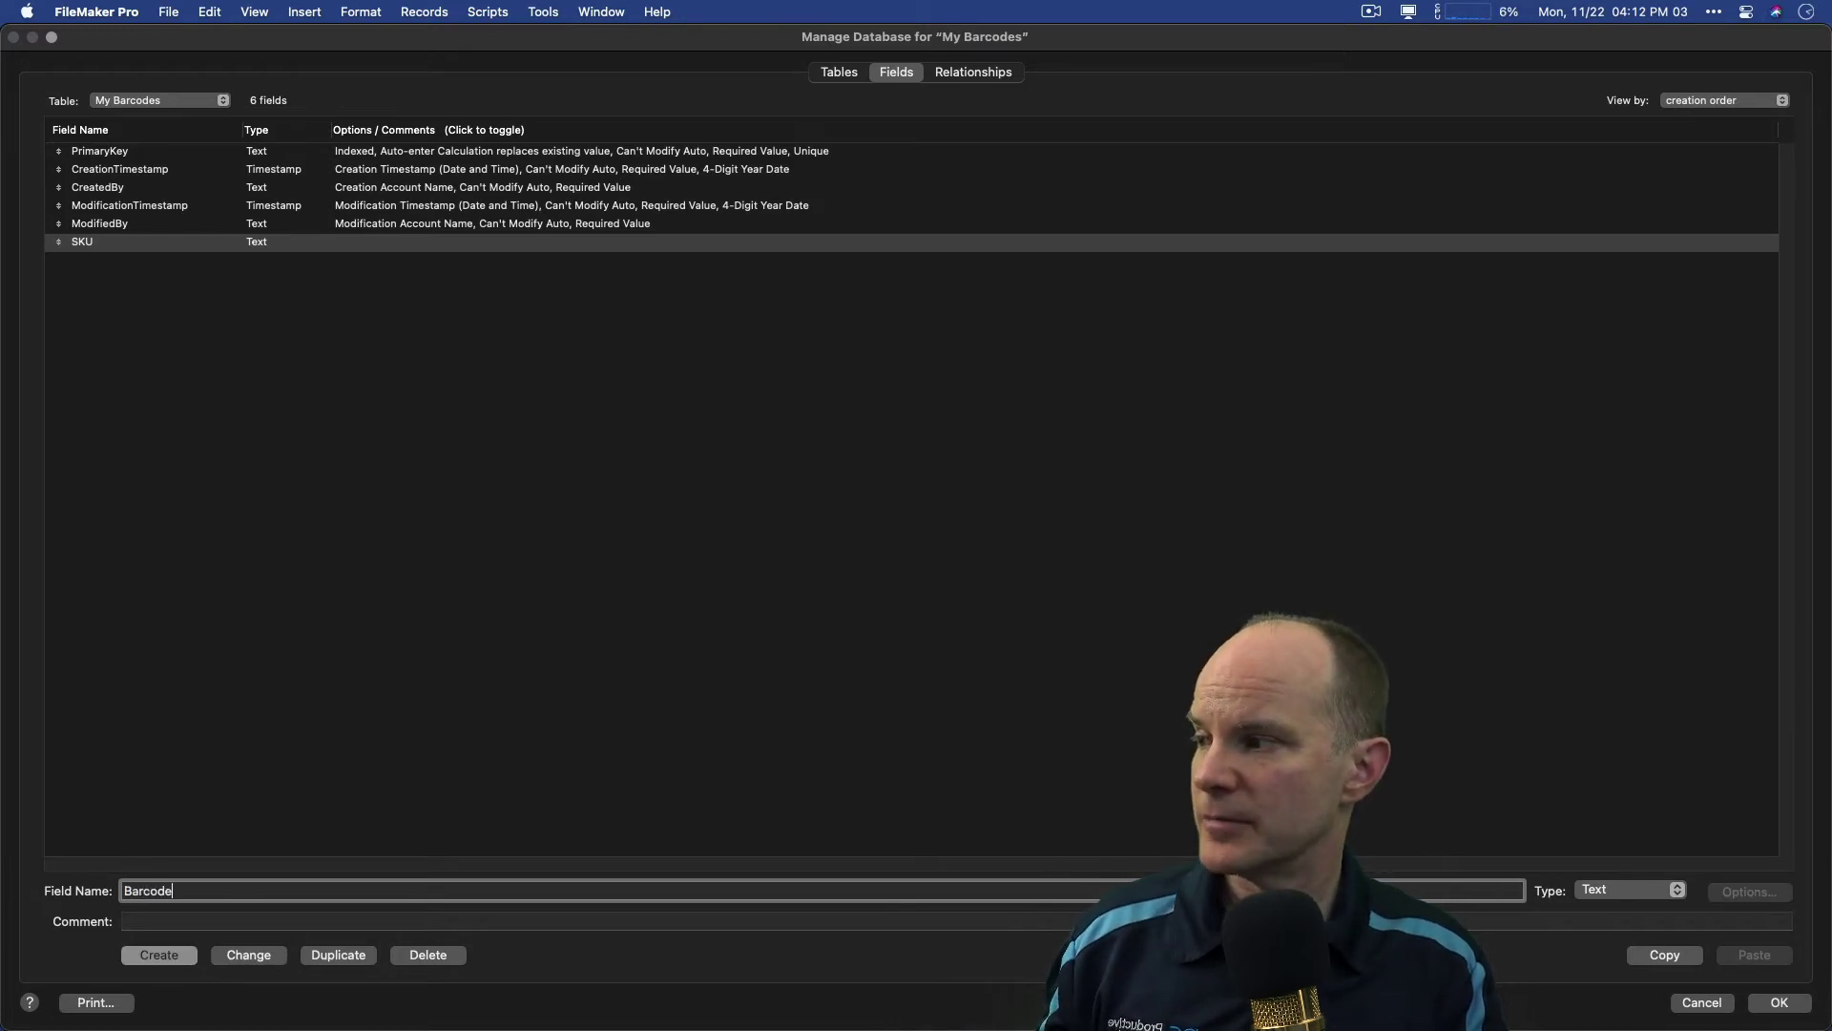
pyautogui.press('super+r')
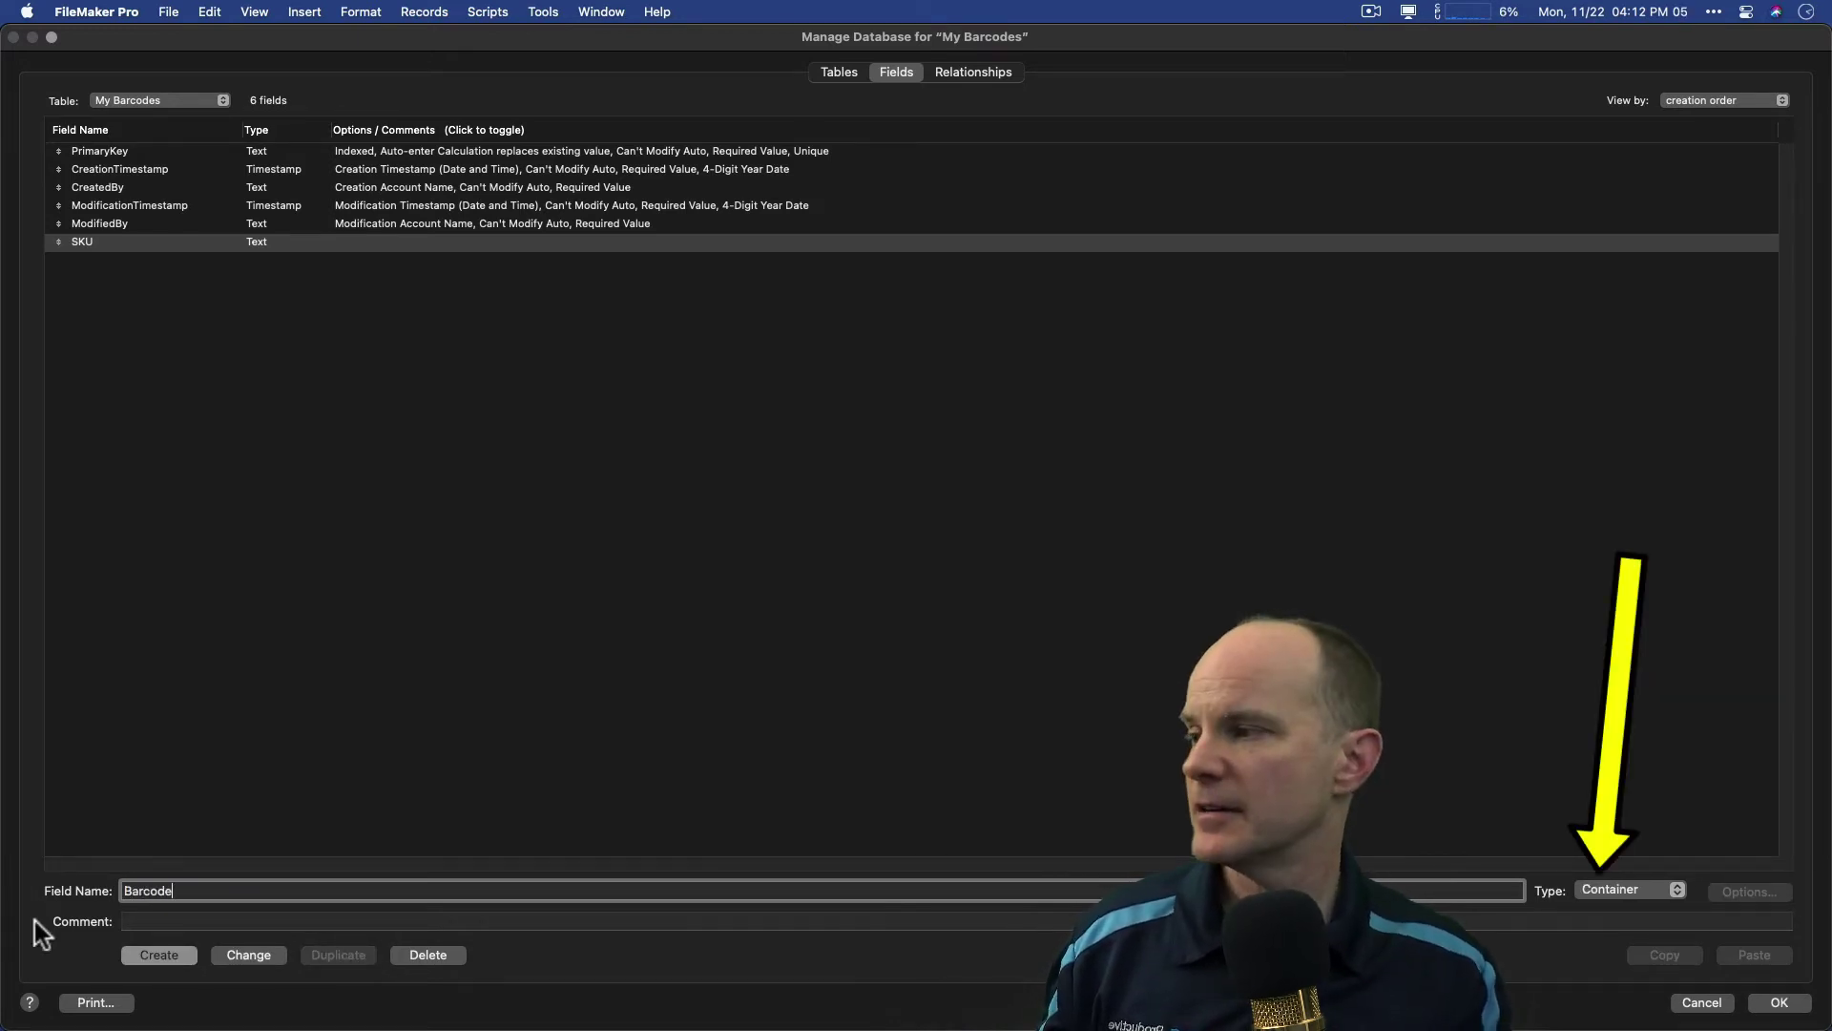
pyautogui.click(137, 955)
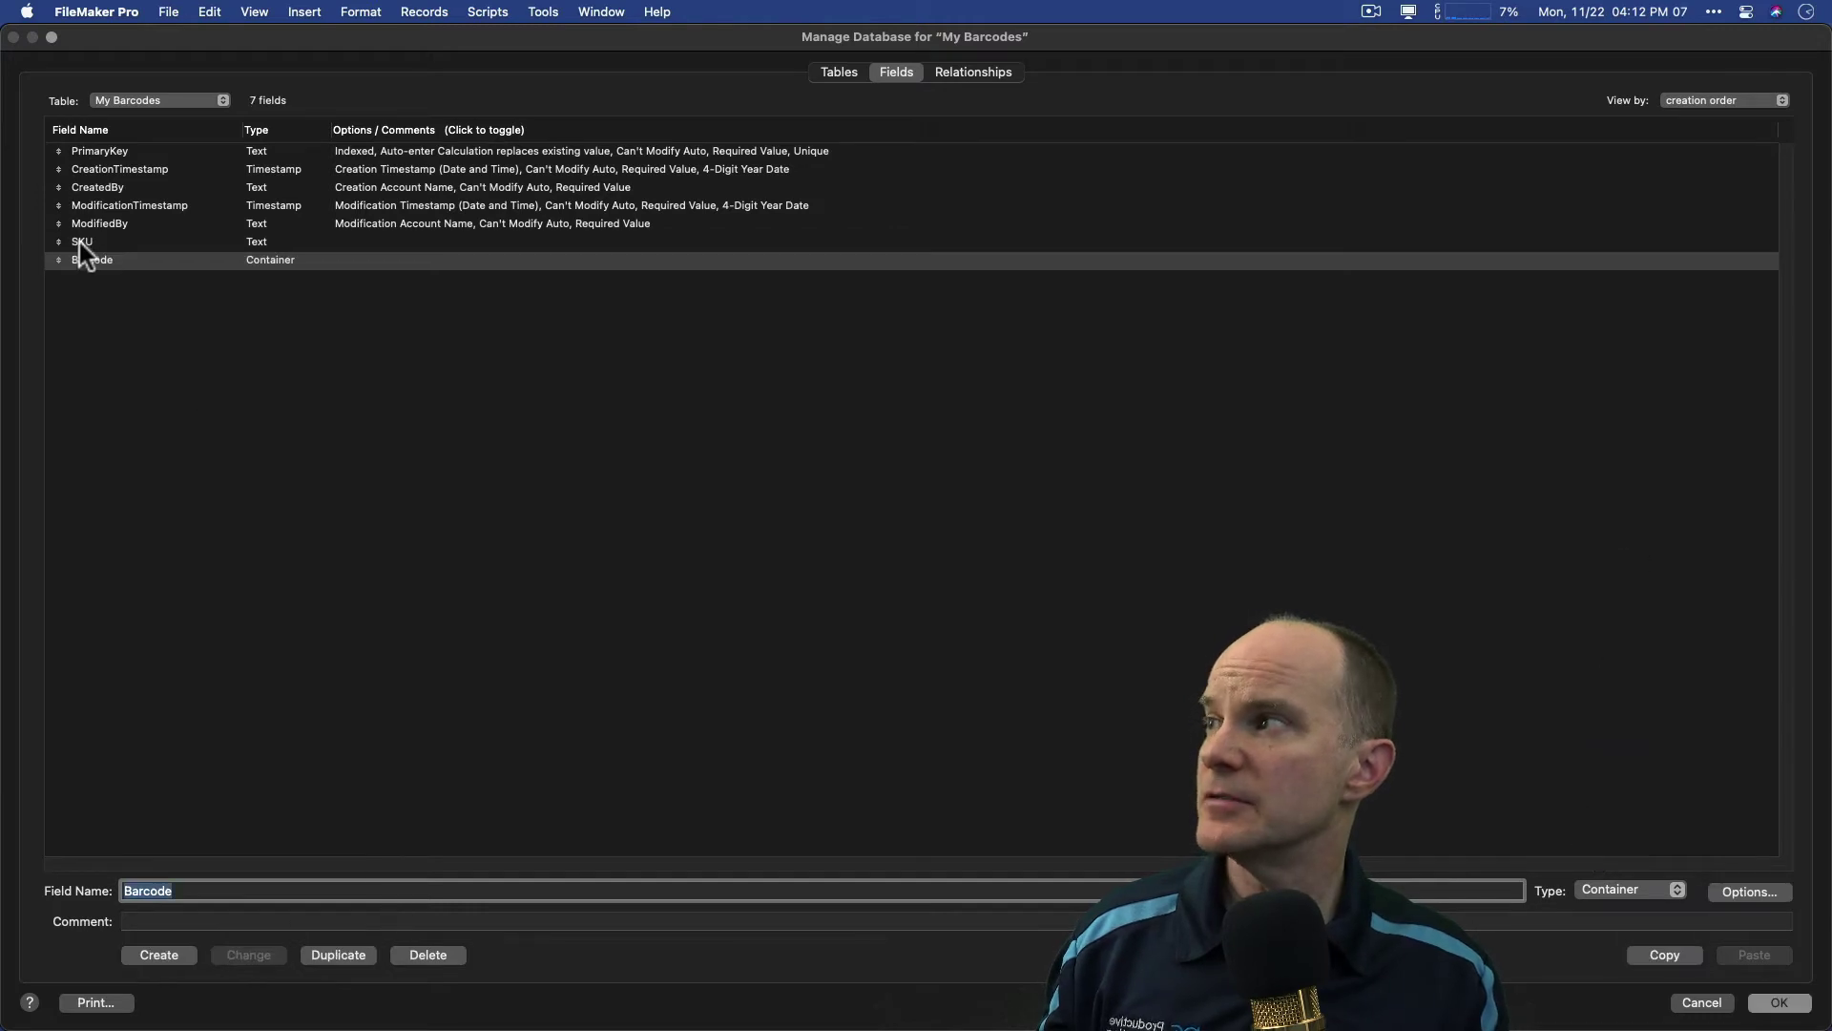
pyautogui.click(1780, 1002)
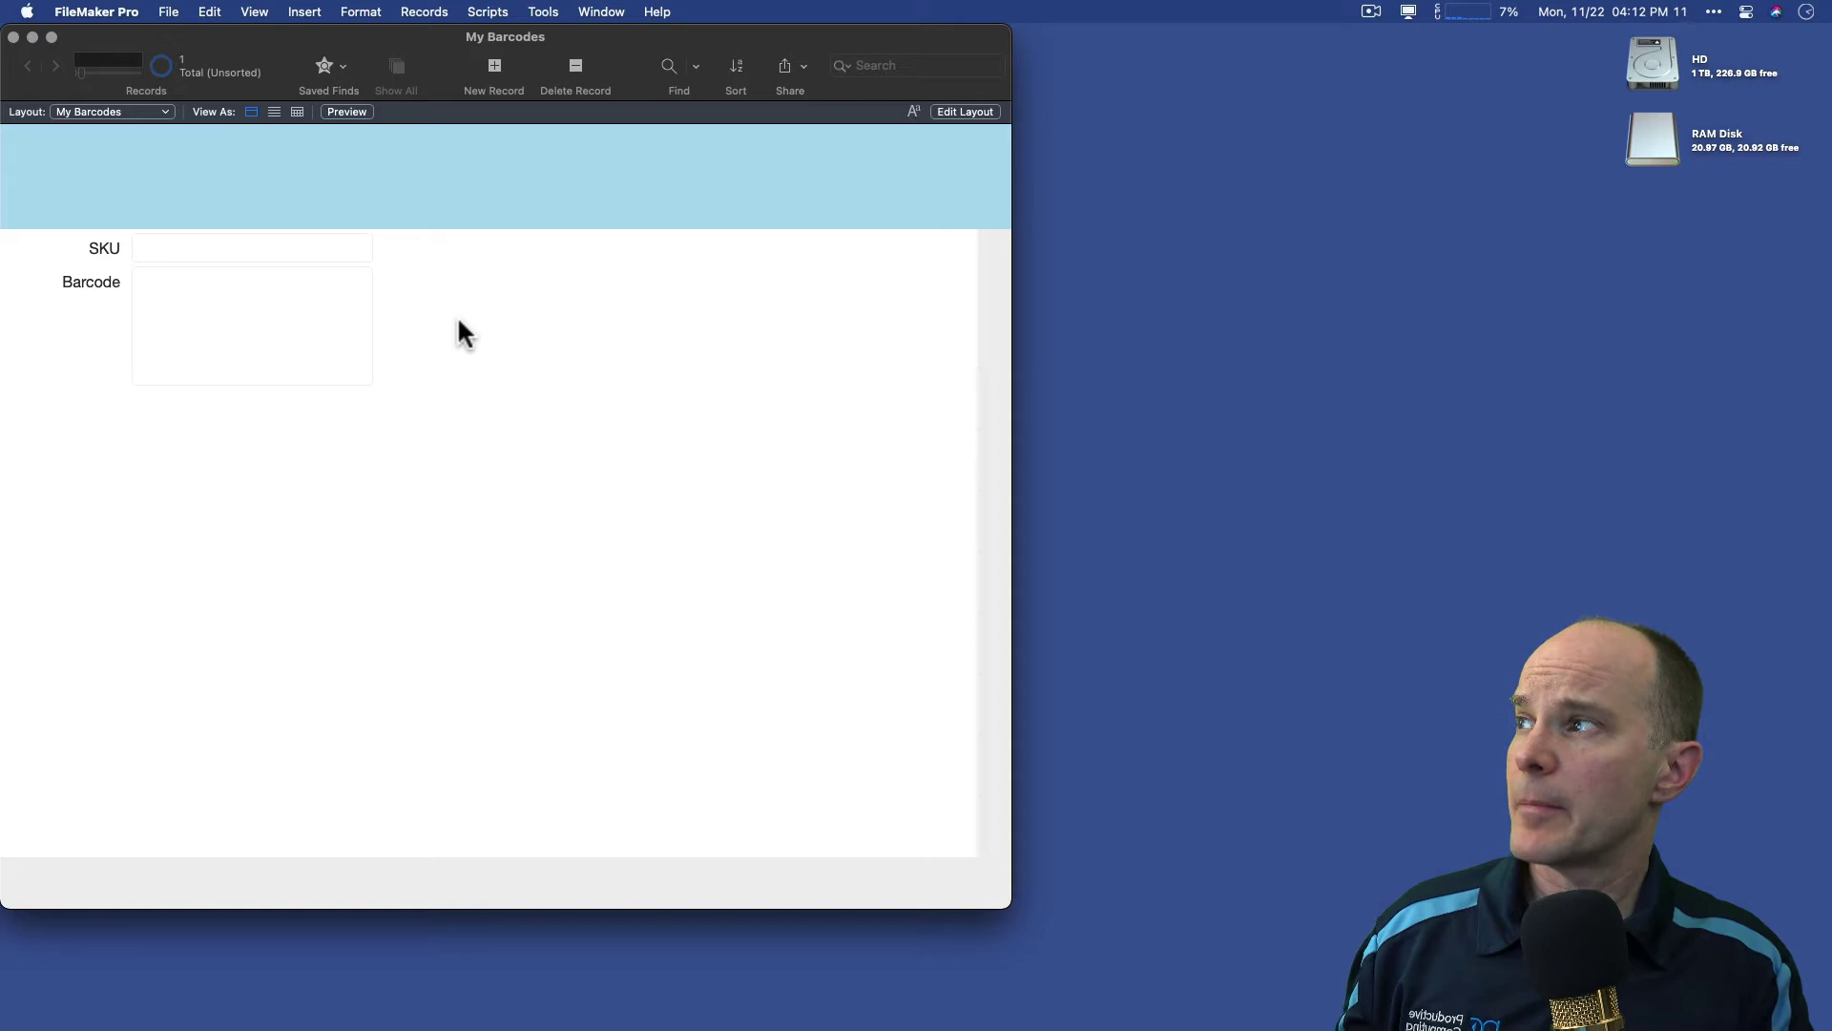
# Step: In Layout mode, install the Barcode Generator add-on from the Add-ons list
pyautogui.press('super+l')
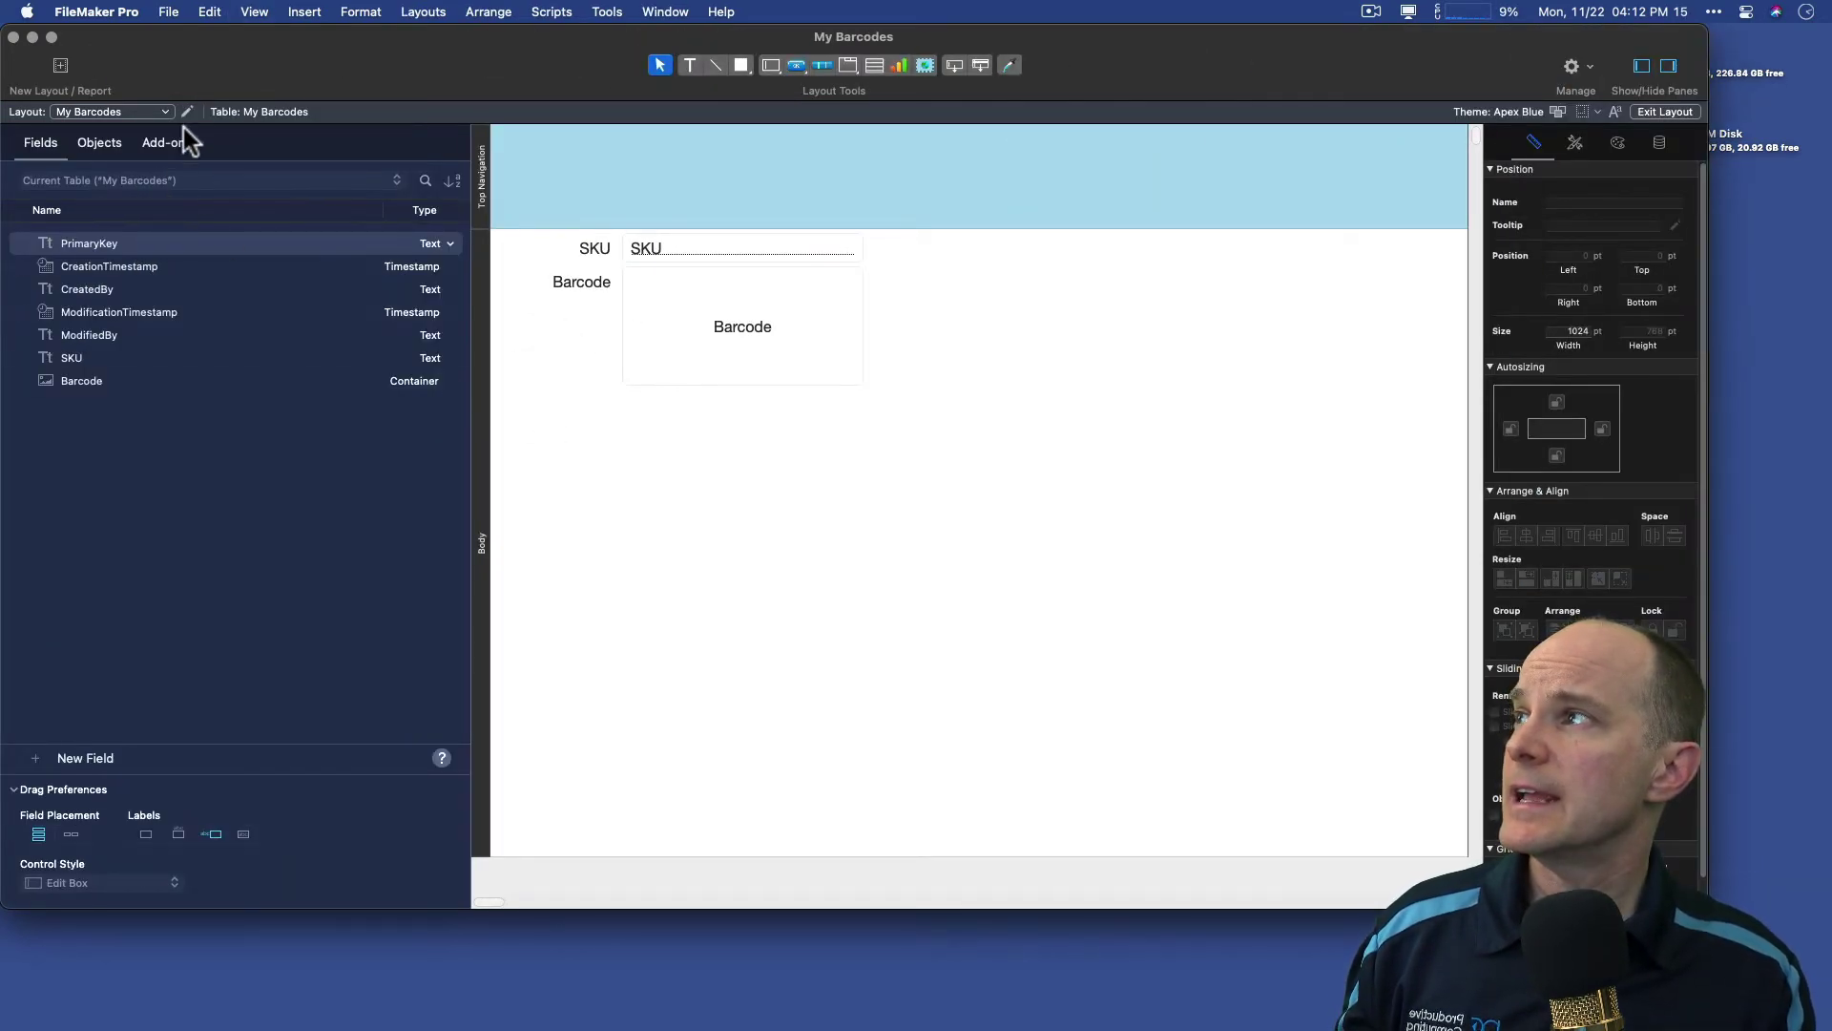
pyautogui.click(160, 142)
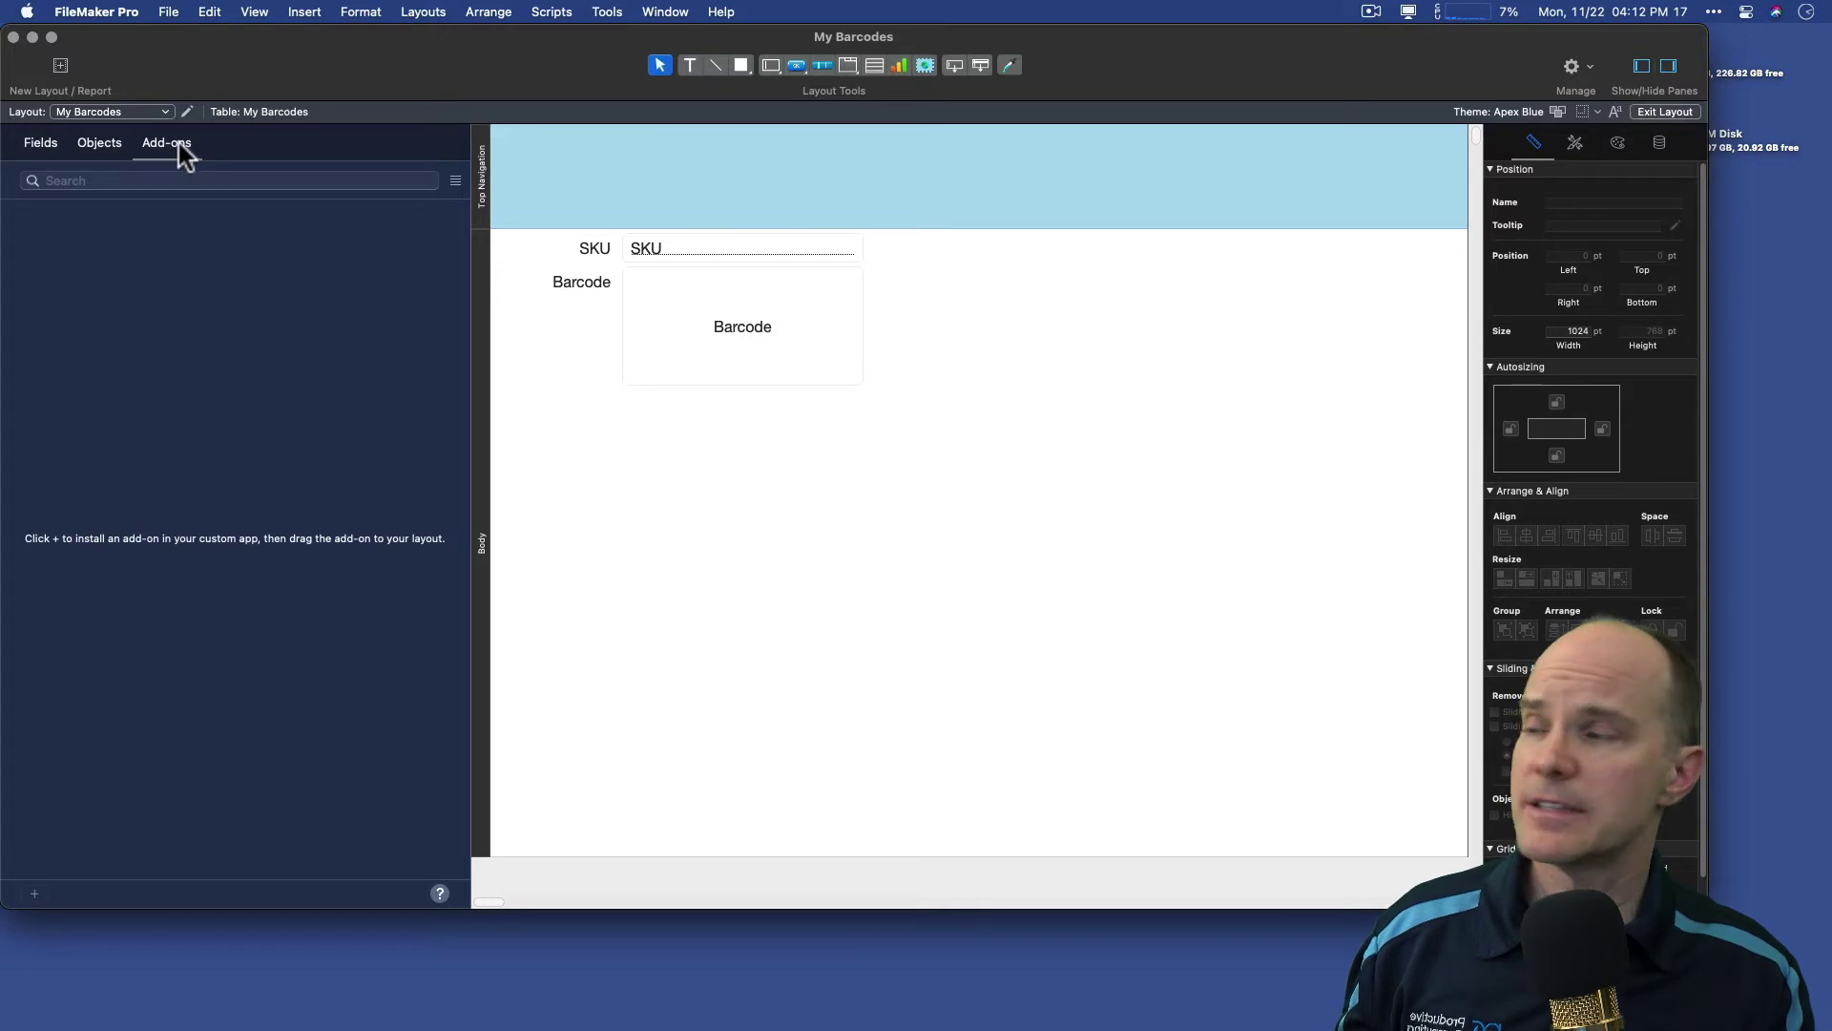
pyautogui.click(31, 894)
pyautogui.click(695, 379)
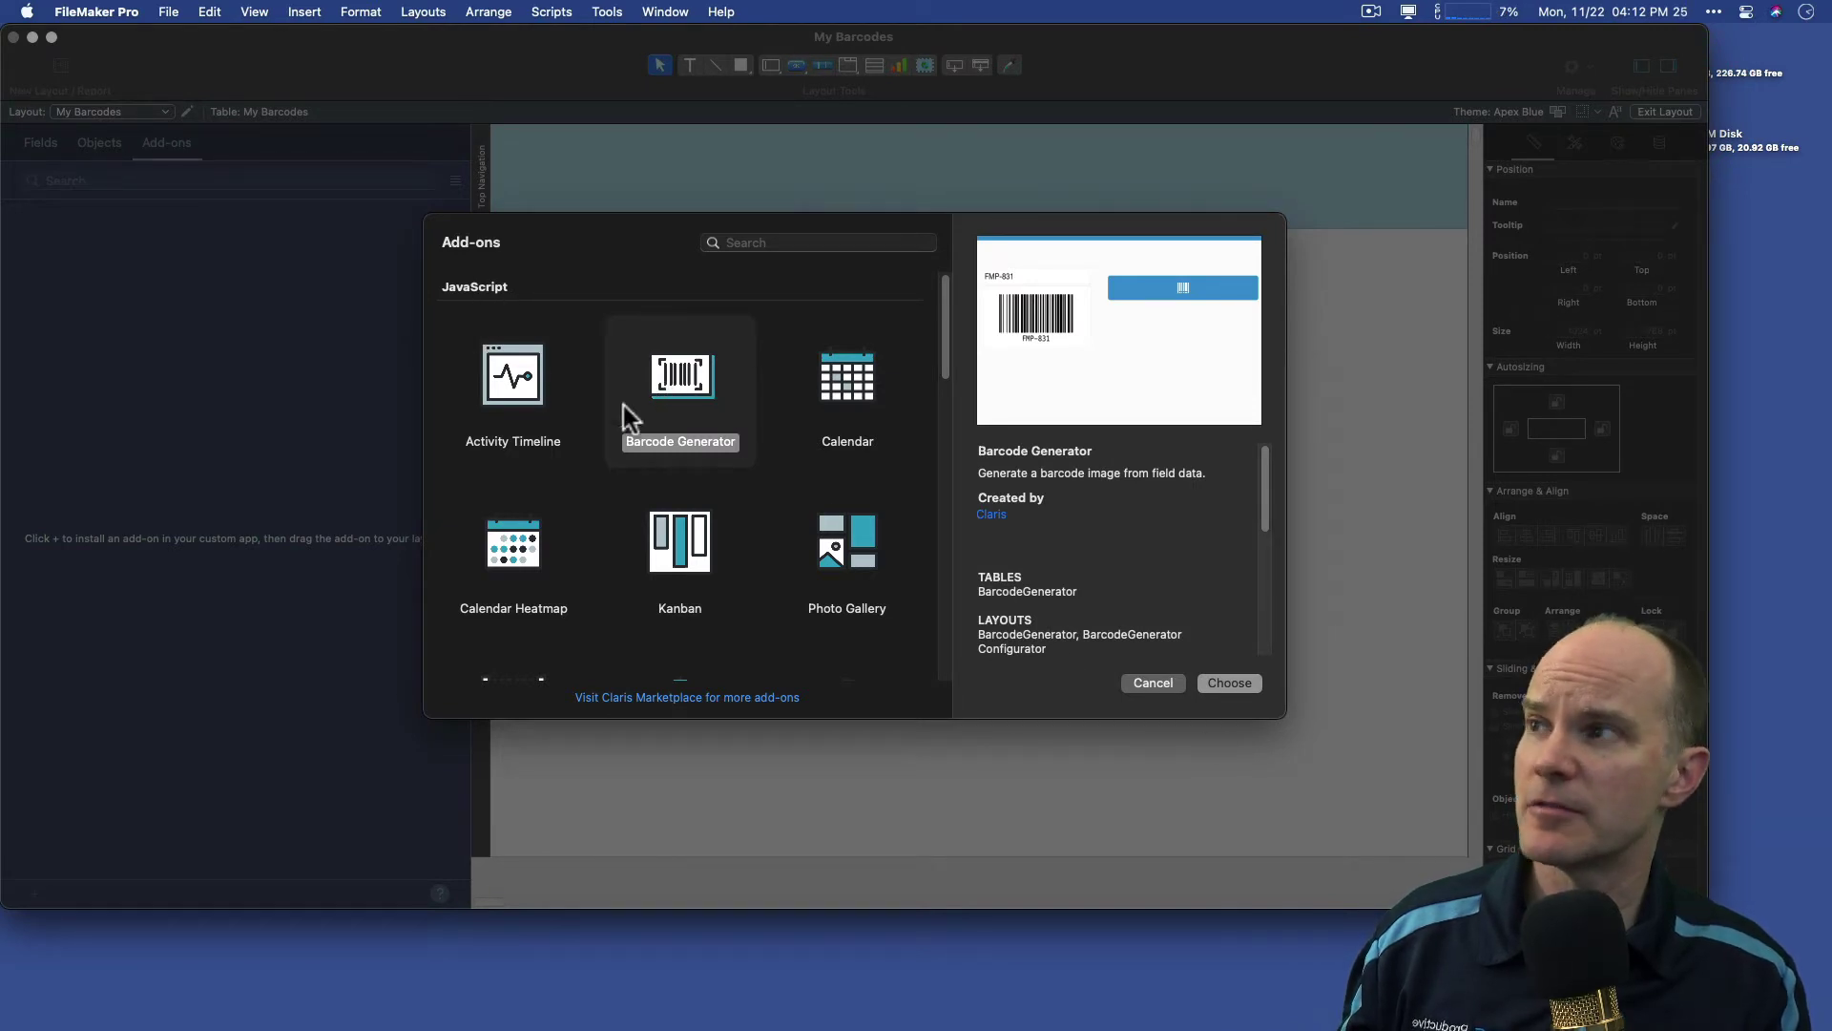
pyautogui.click(1236, 681)
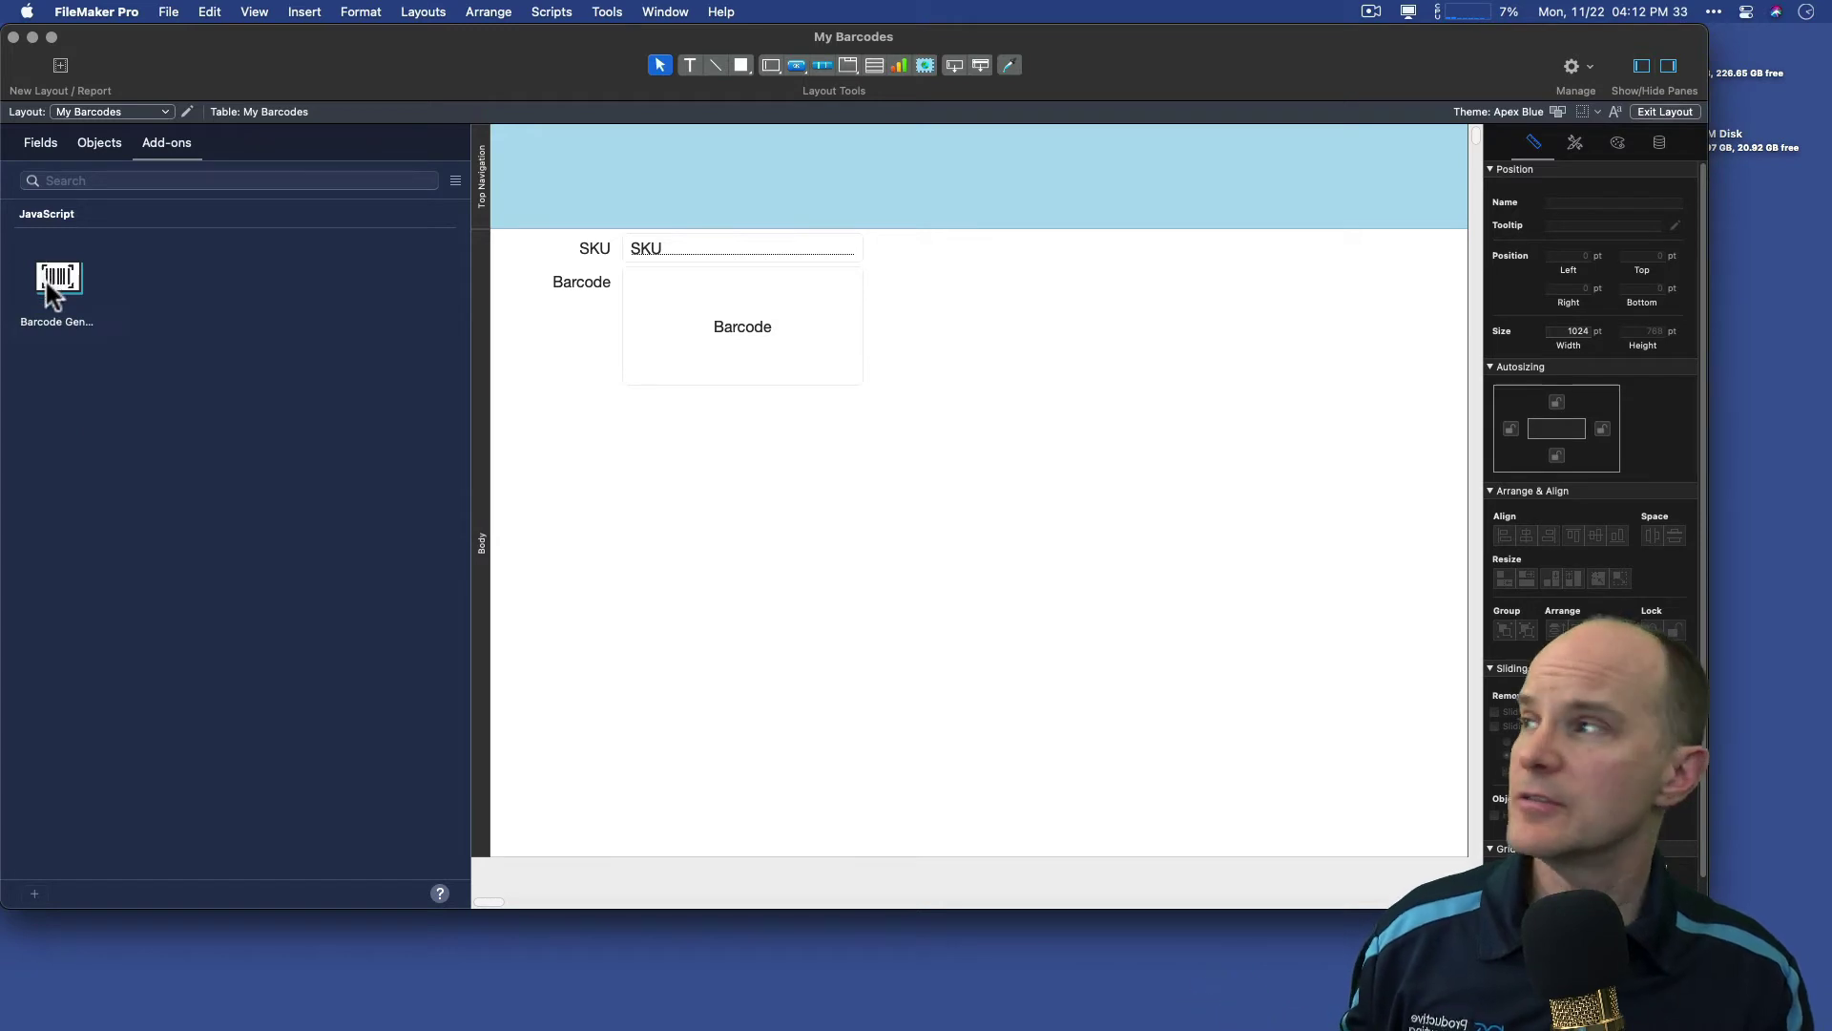
# Step: Place the Barcode Generator right of the fields, enlarge it, and return to Browse mode
pyautogui.moveTo(49, 281); pyautogui.dragTo(1004, 263)
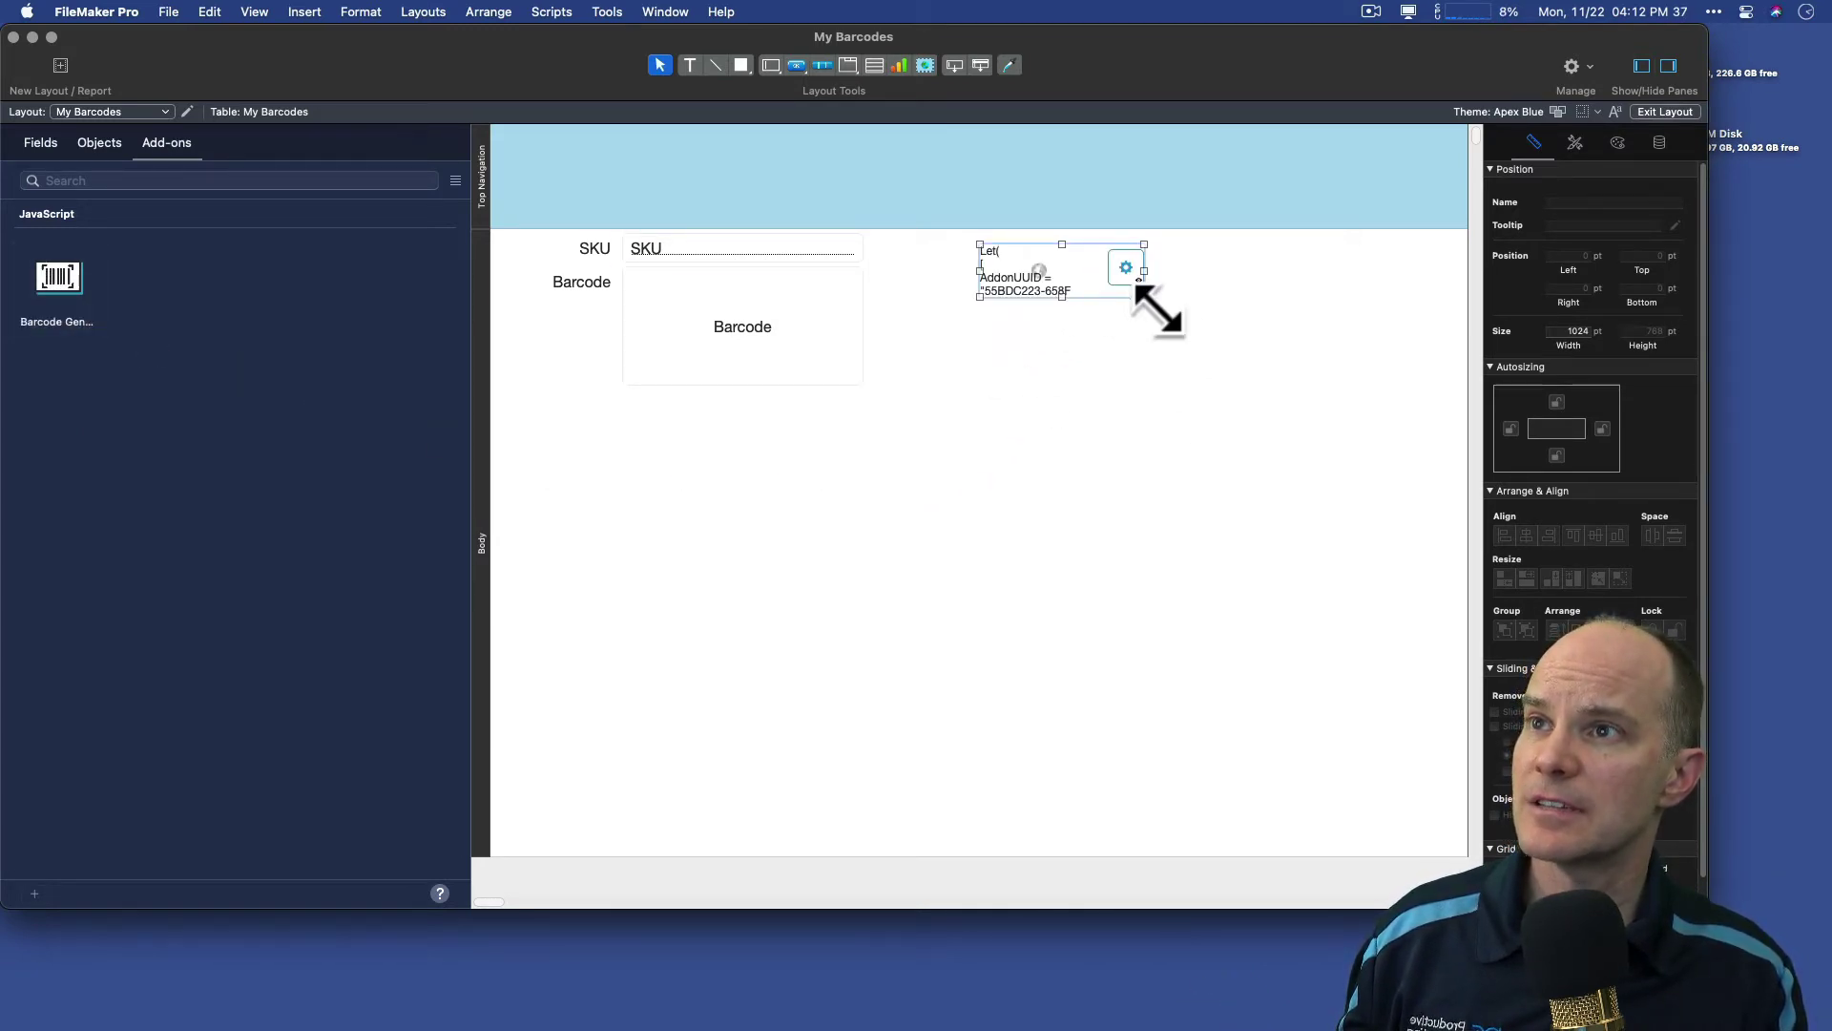
pyautogui.moveTo(1145, 298); pyautogui.dragTo(1313, 384)
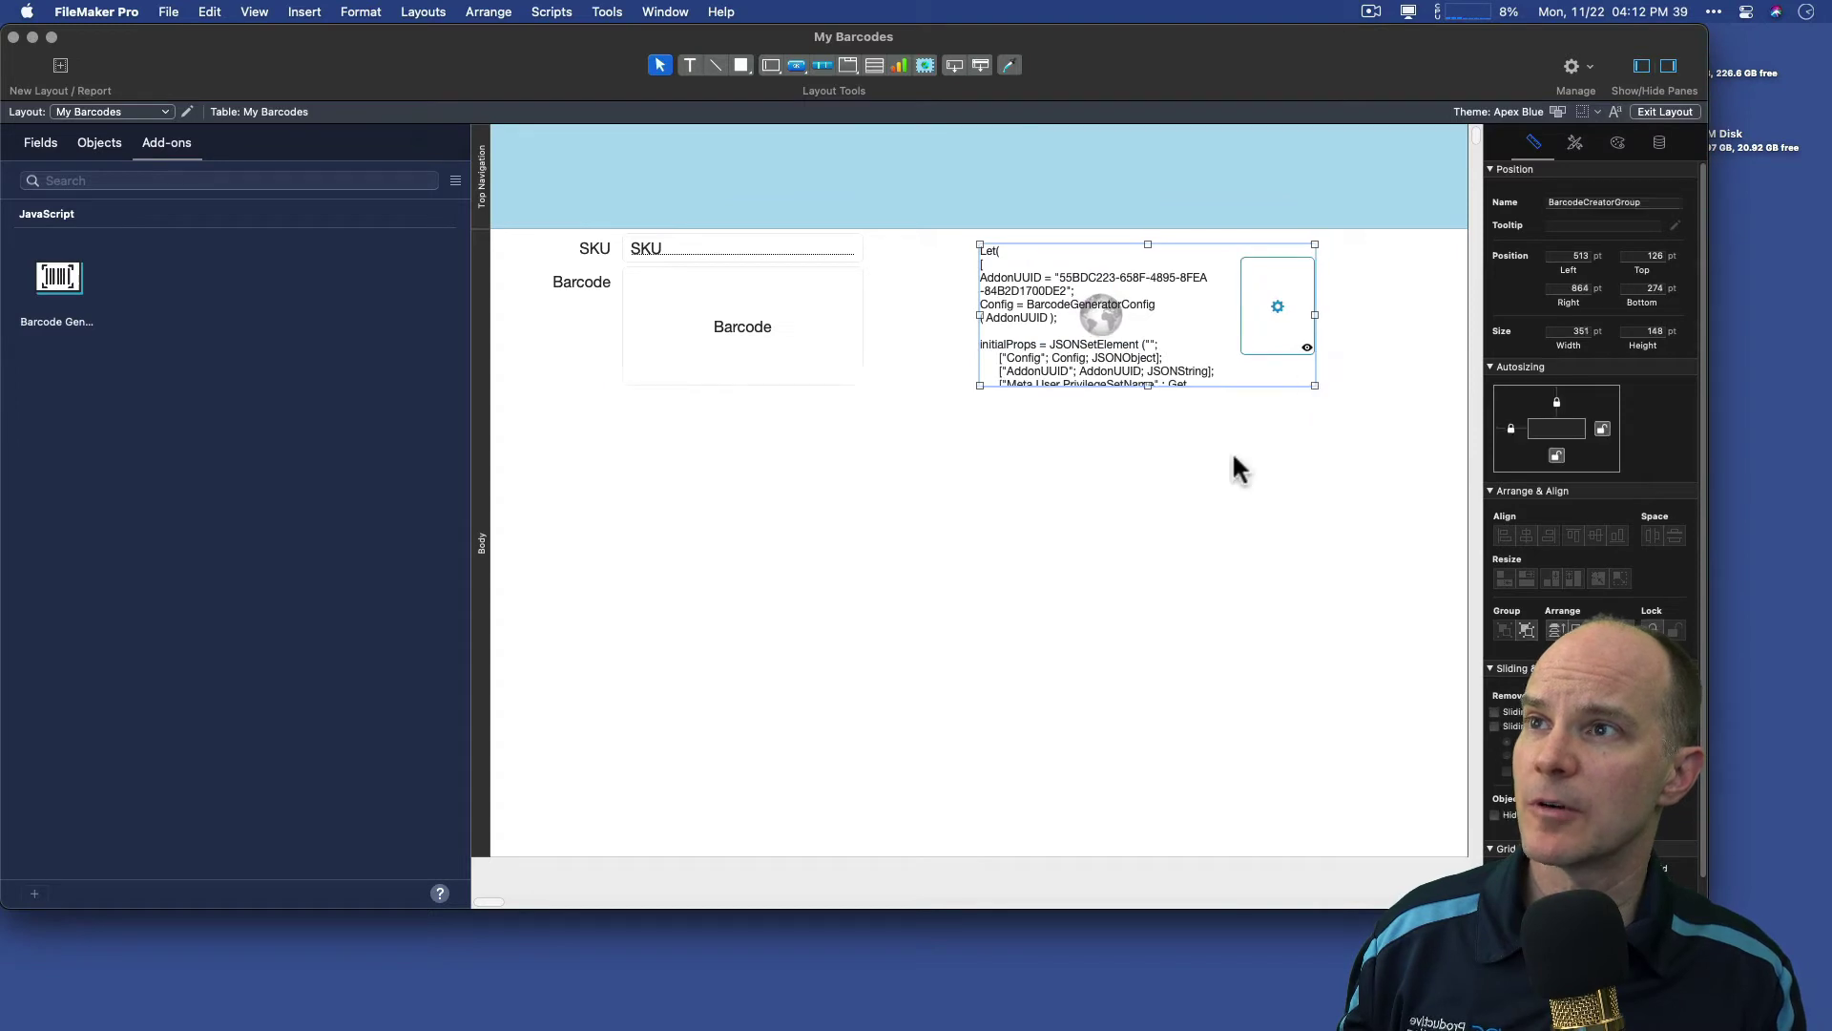
pyautogui.click(1103, 528)
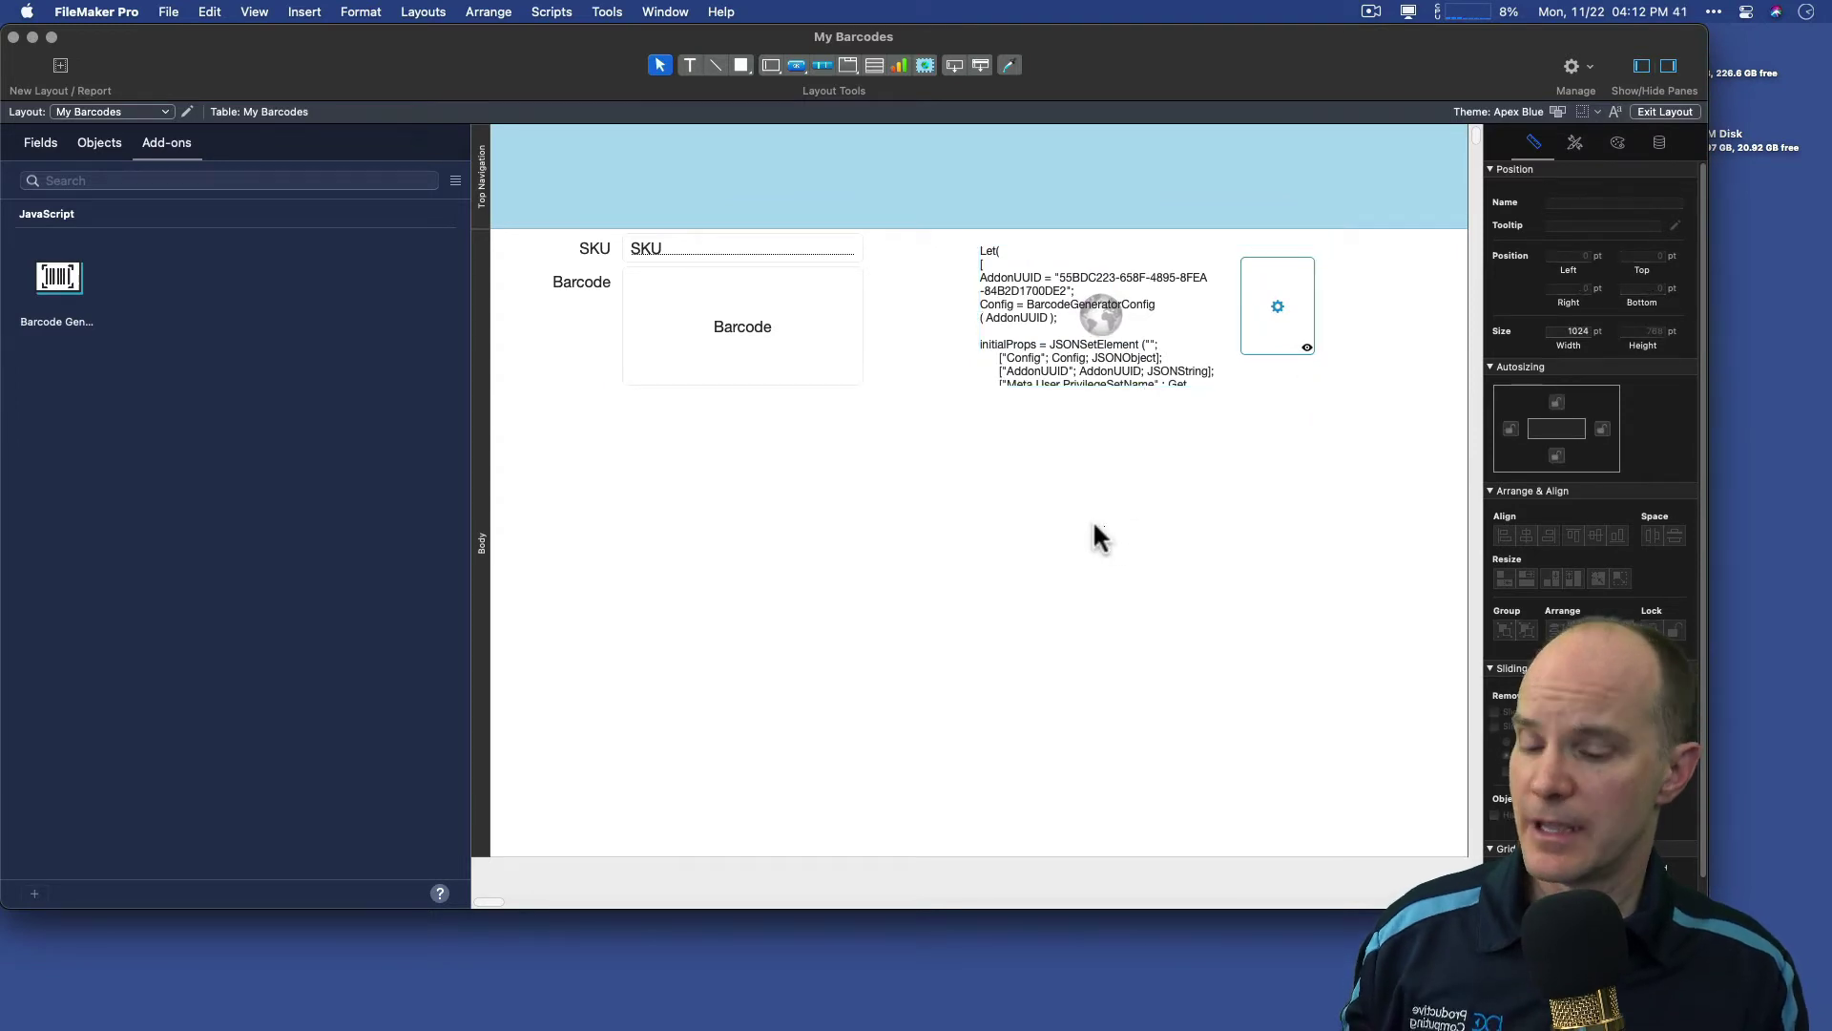
pyautogui.press('super+b')
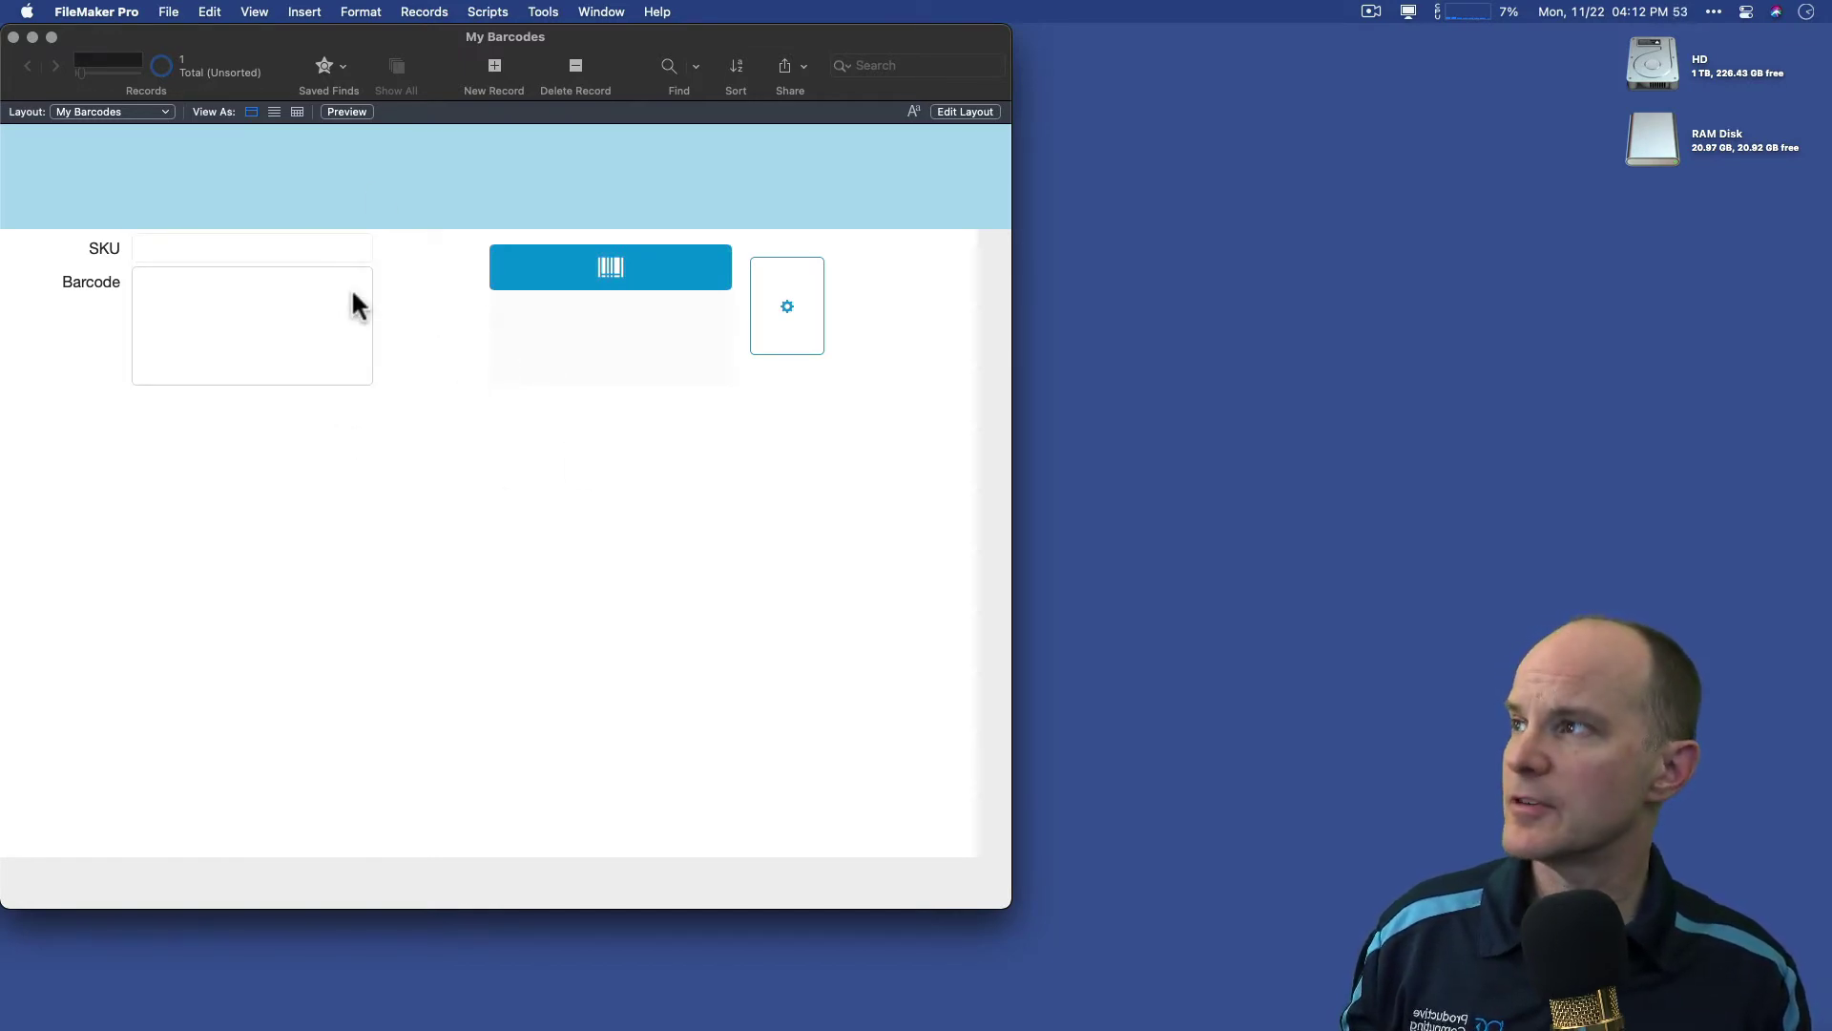
# Step: Make SKU auto-enter a serial number starting at 1, incrementing by 1, and save the field definitions
pyautogui.press('super+shift+d')
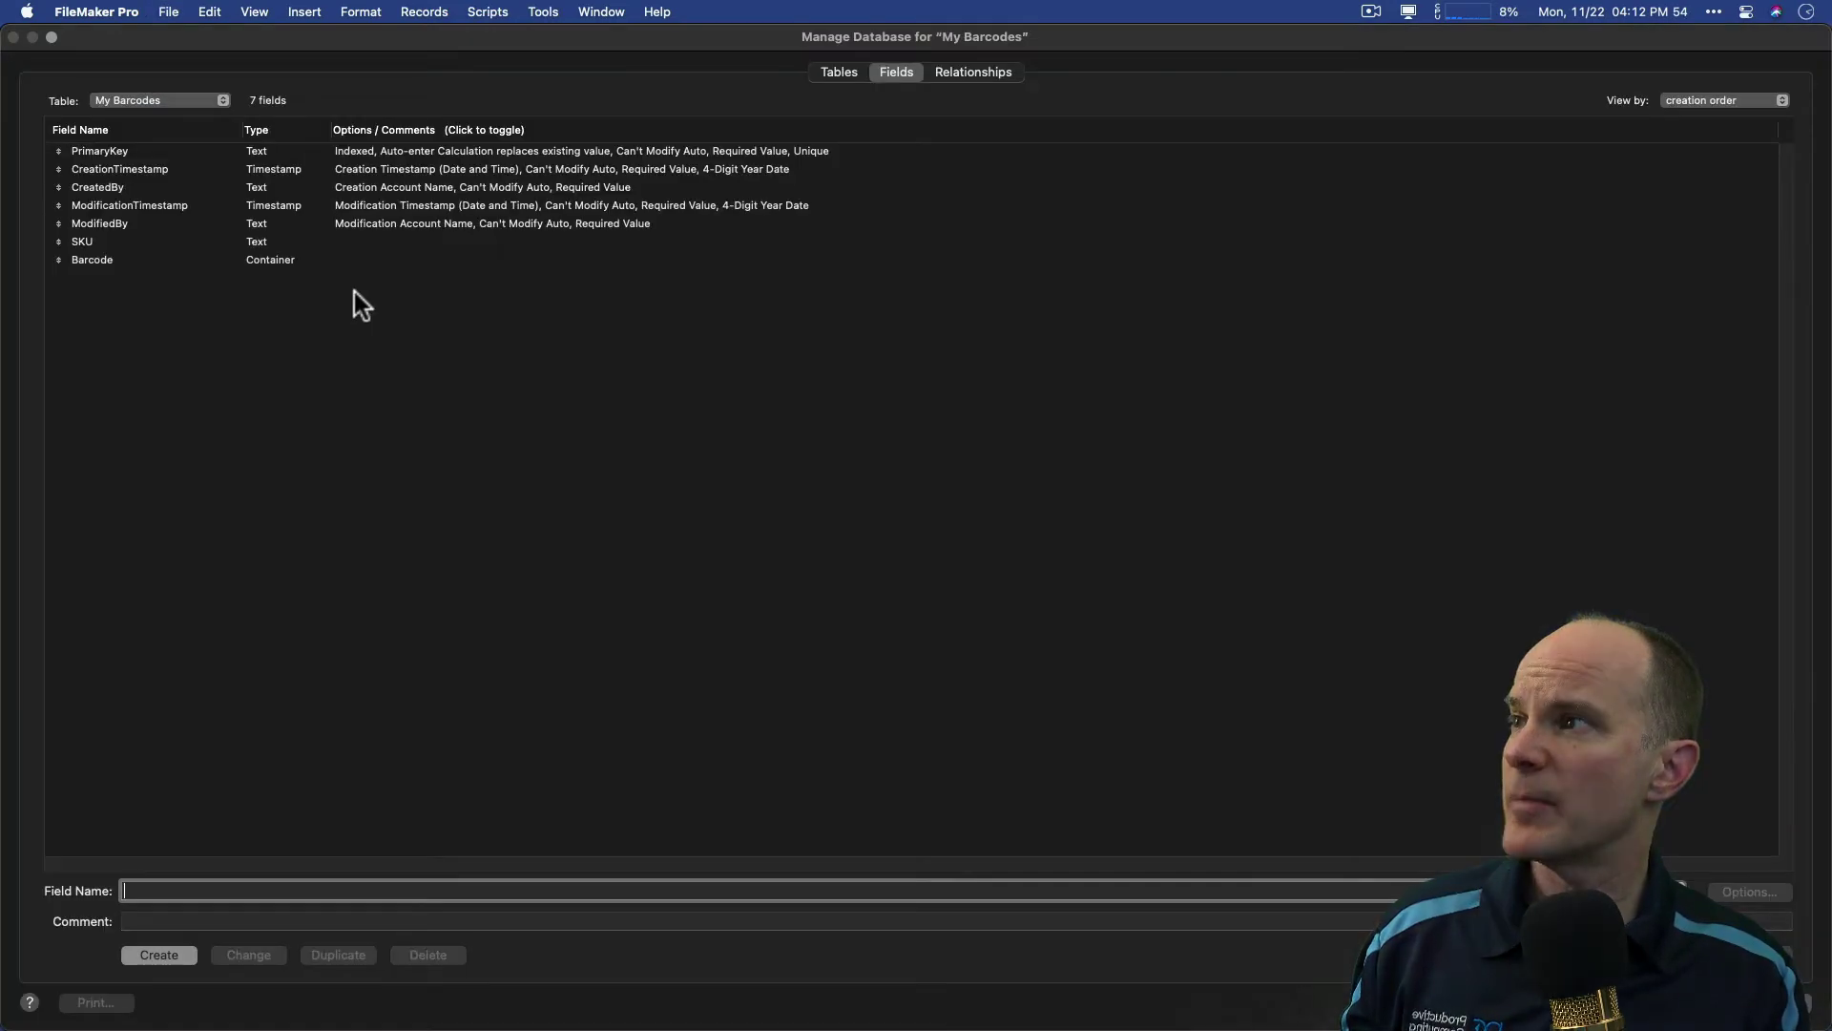
pyautogui.click(198, 241)
pyautogui.doubleClick(460, 244)
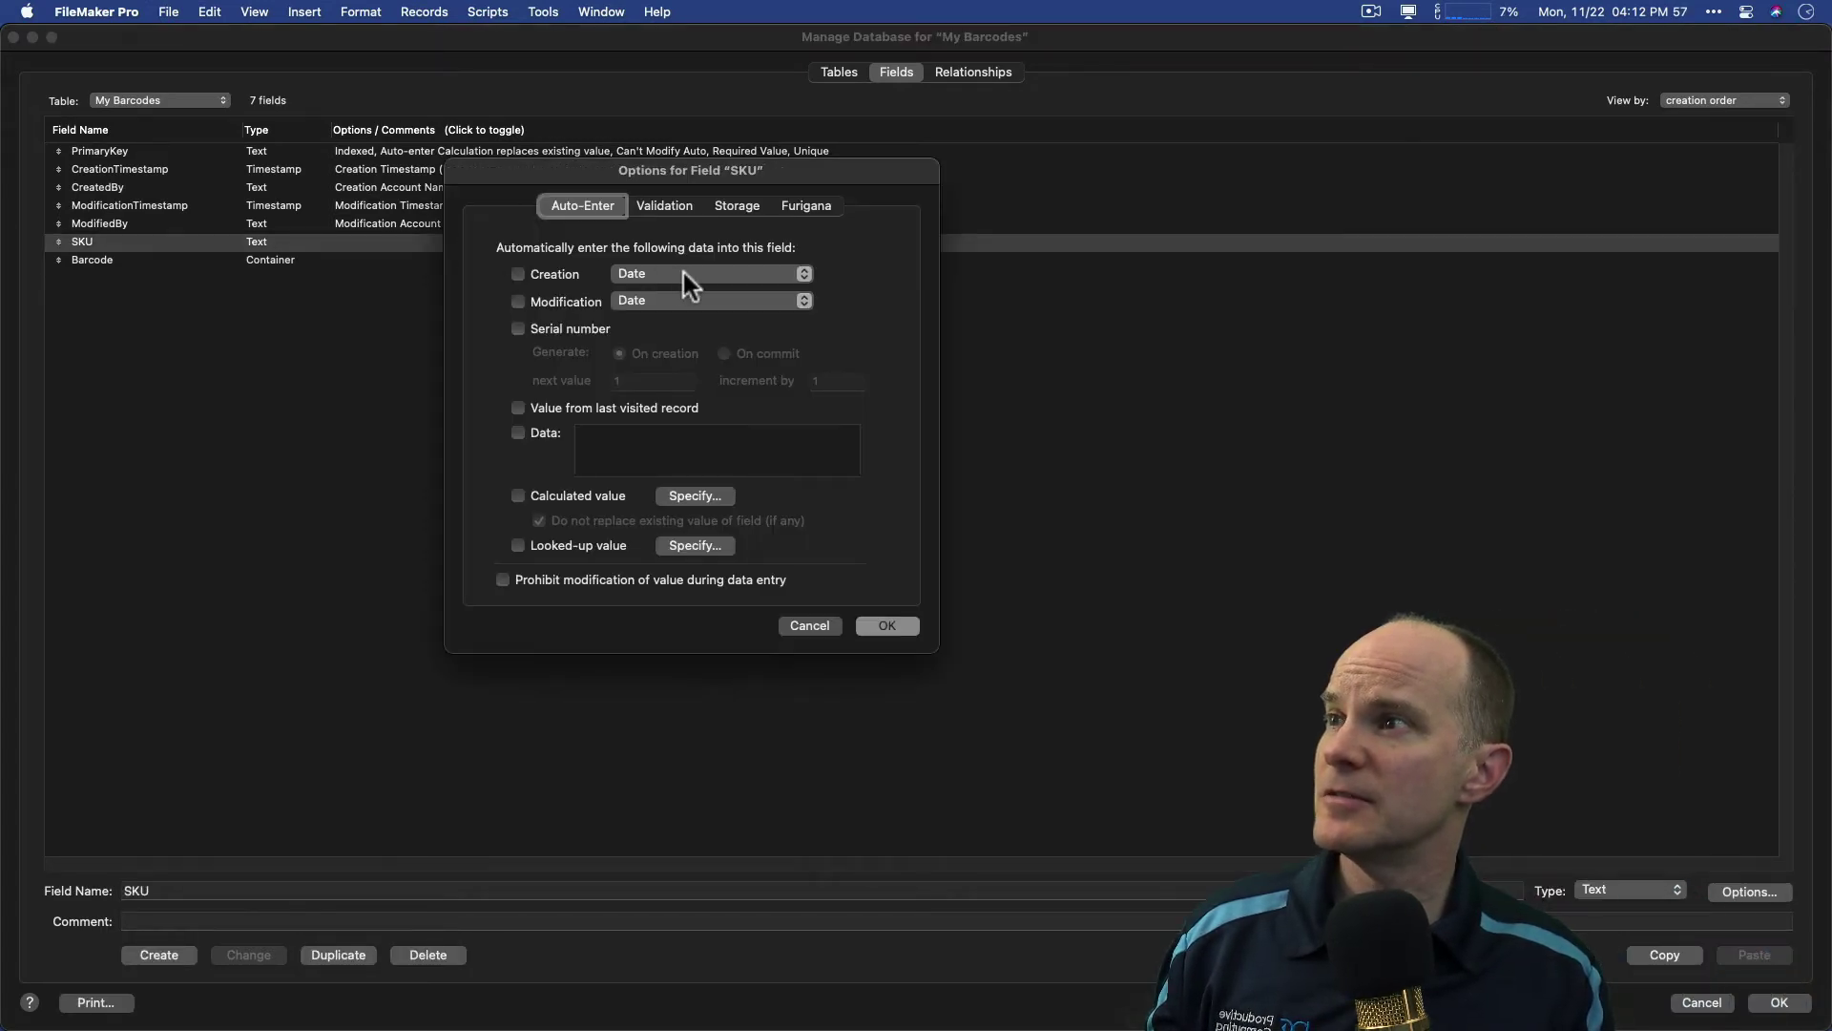
pyautogui.click(558, 330)
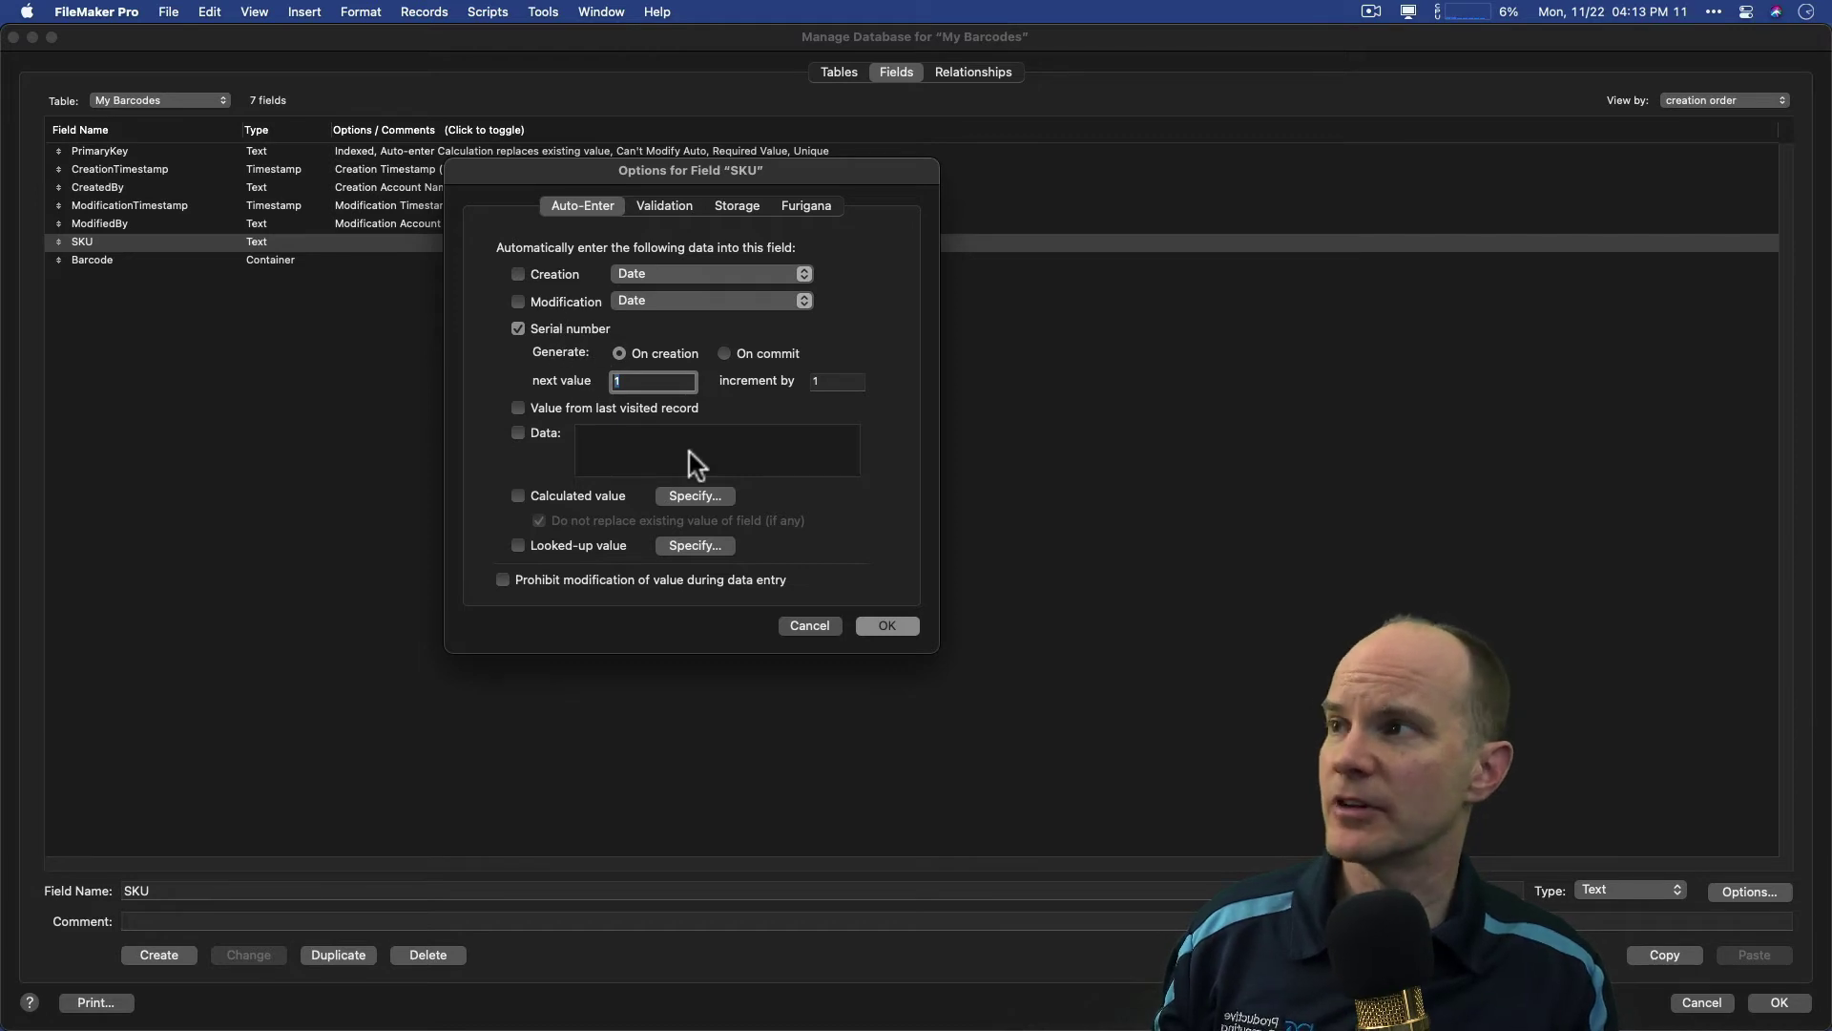
pyautogui.click(894, 624)
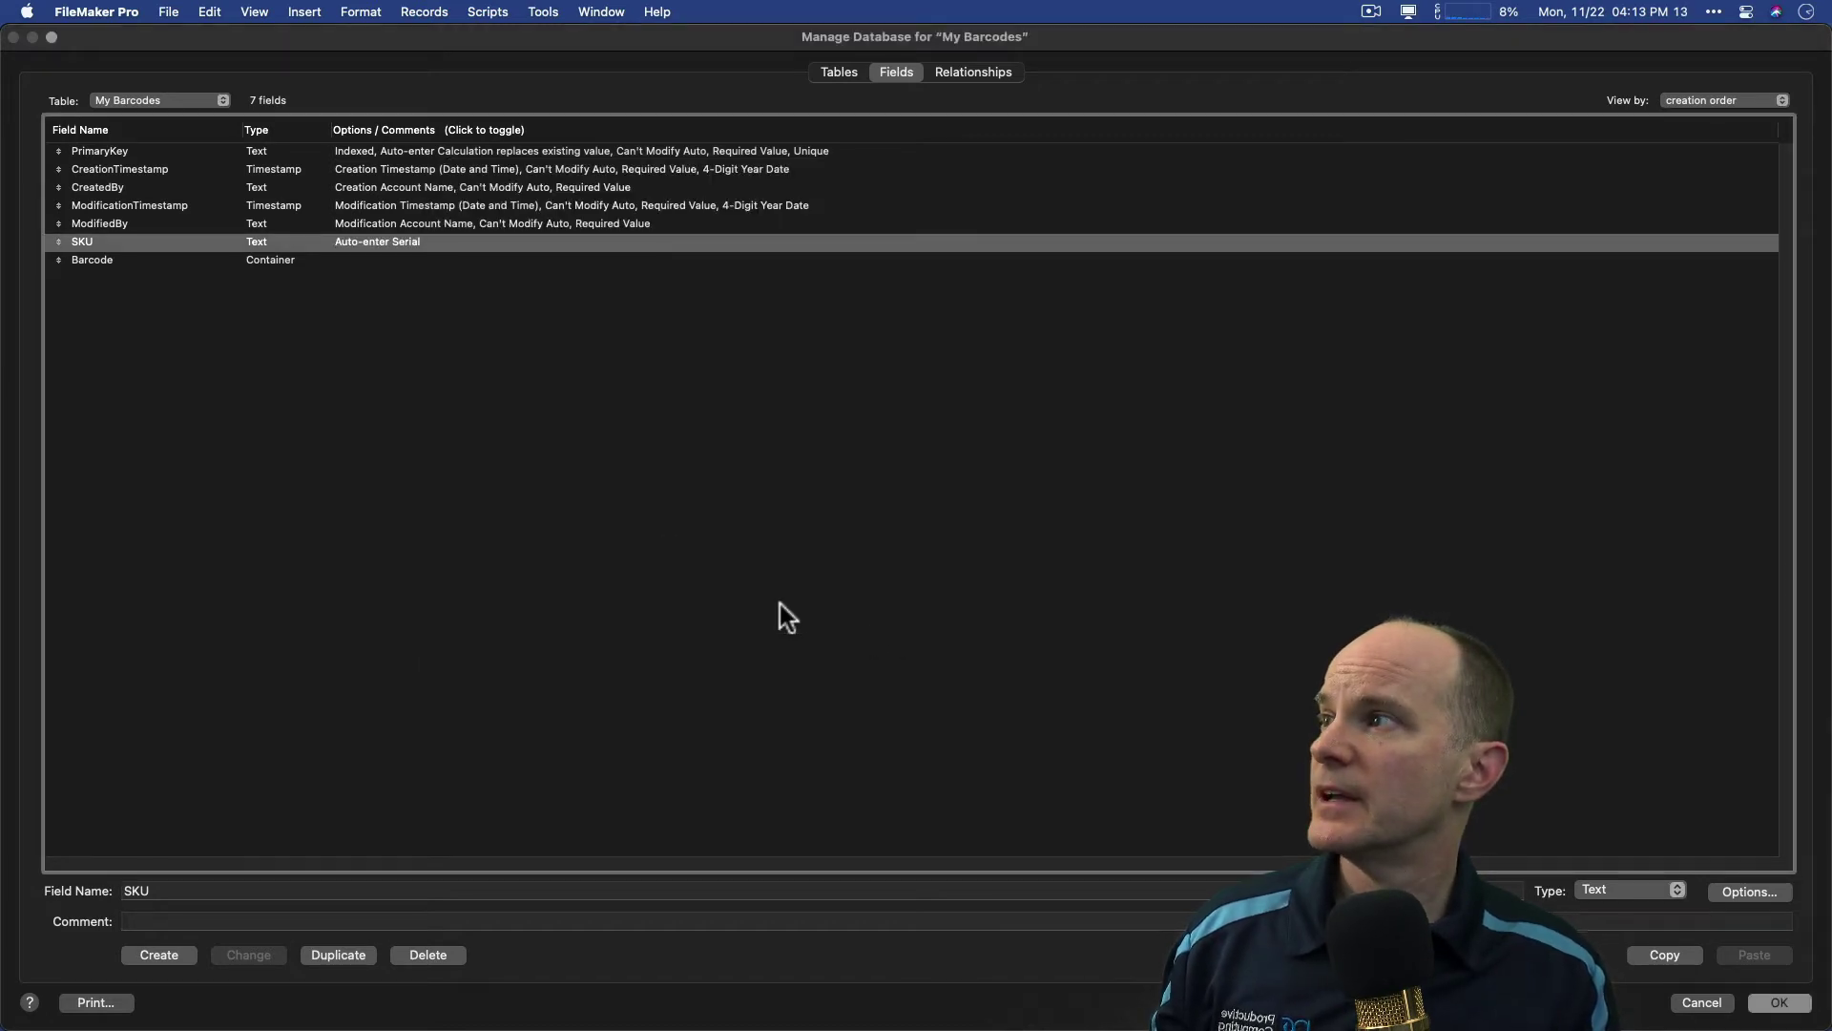
pyautogui.doubleClick(294, 240)
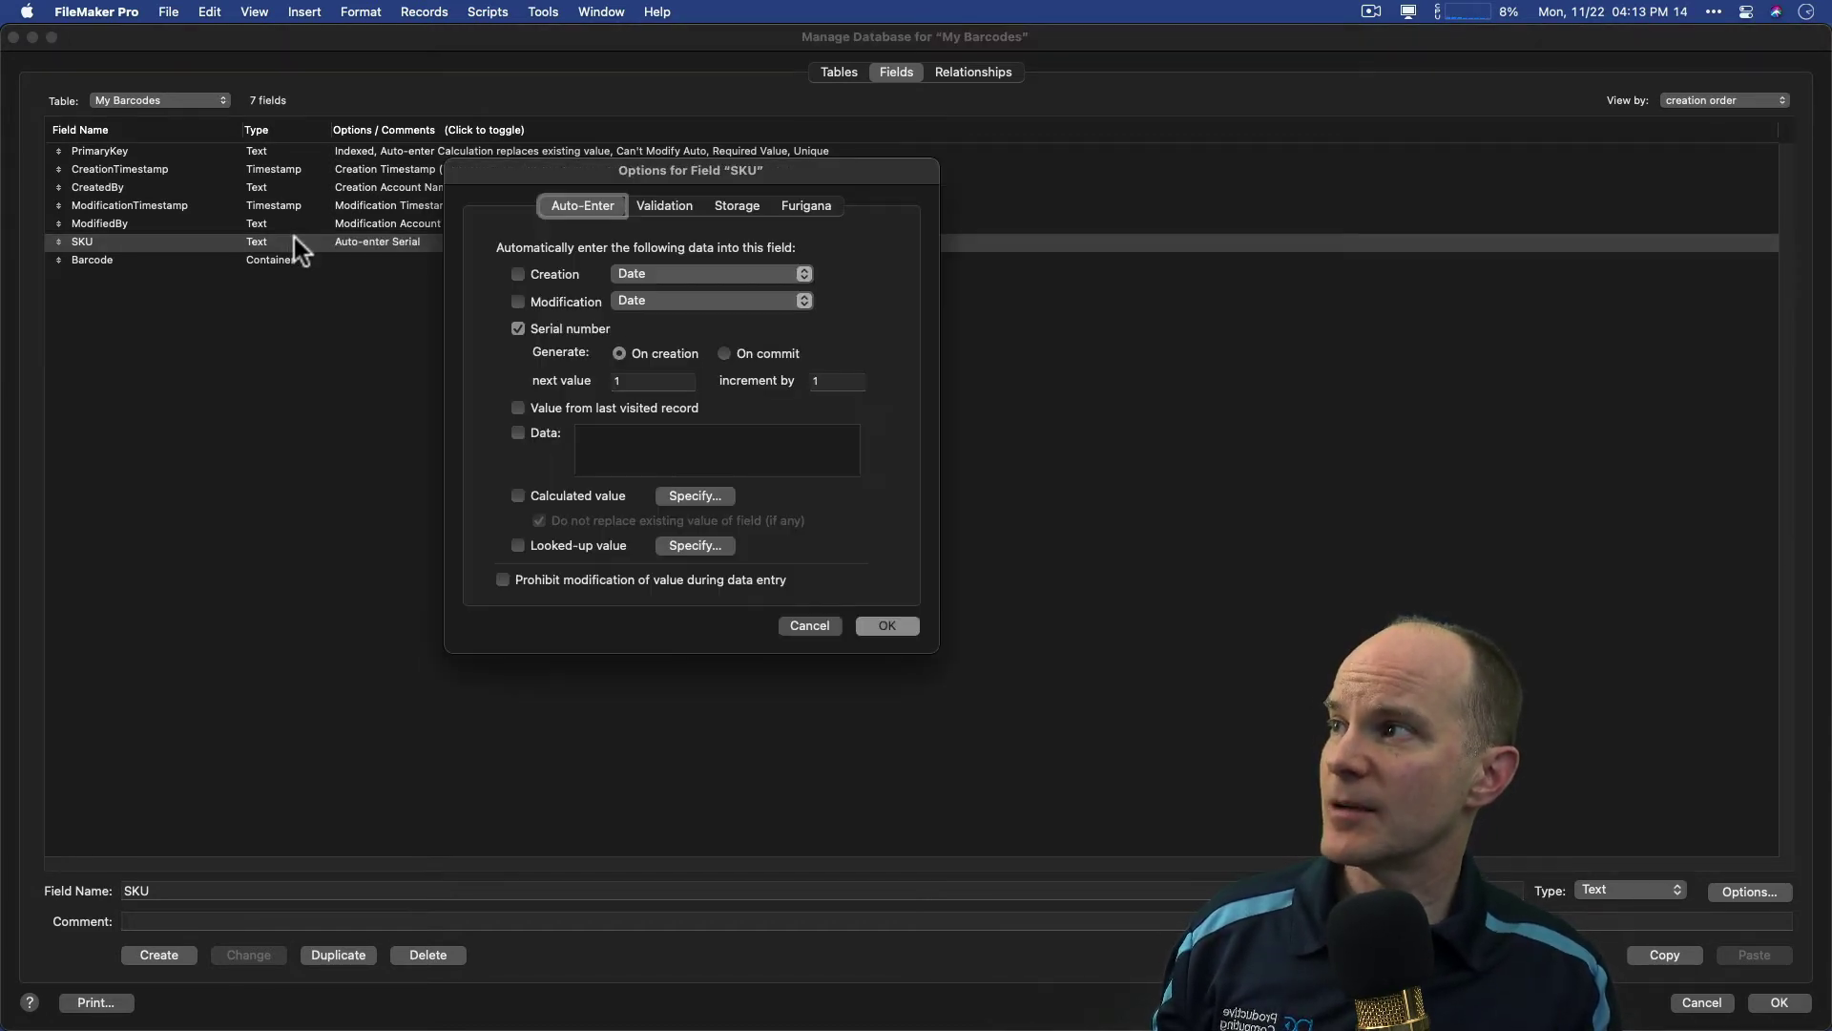
pyautogui.click(889, 628)
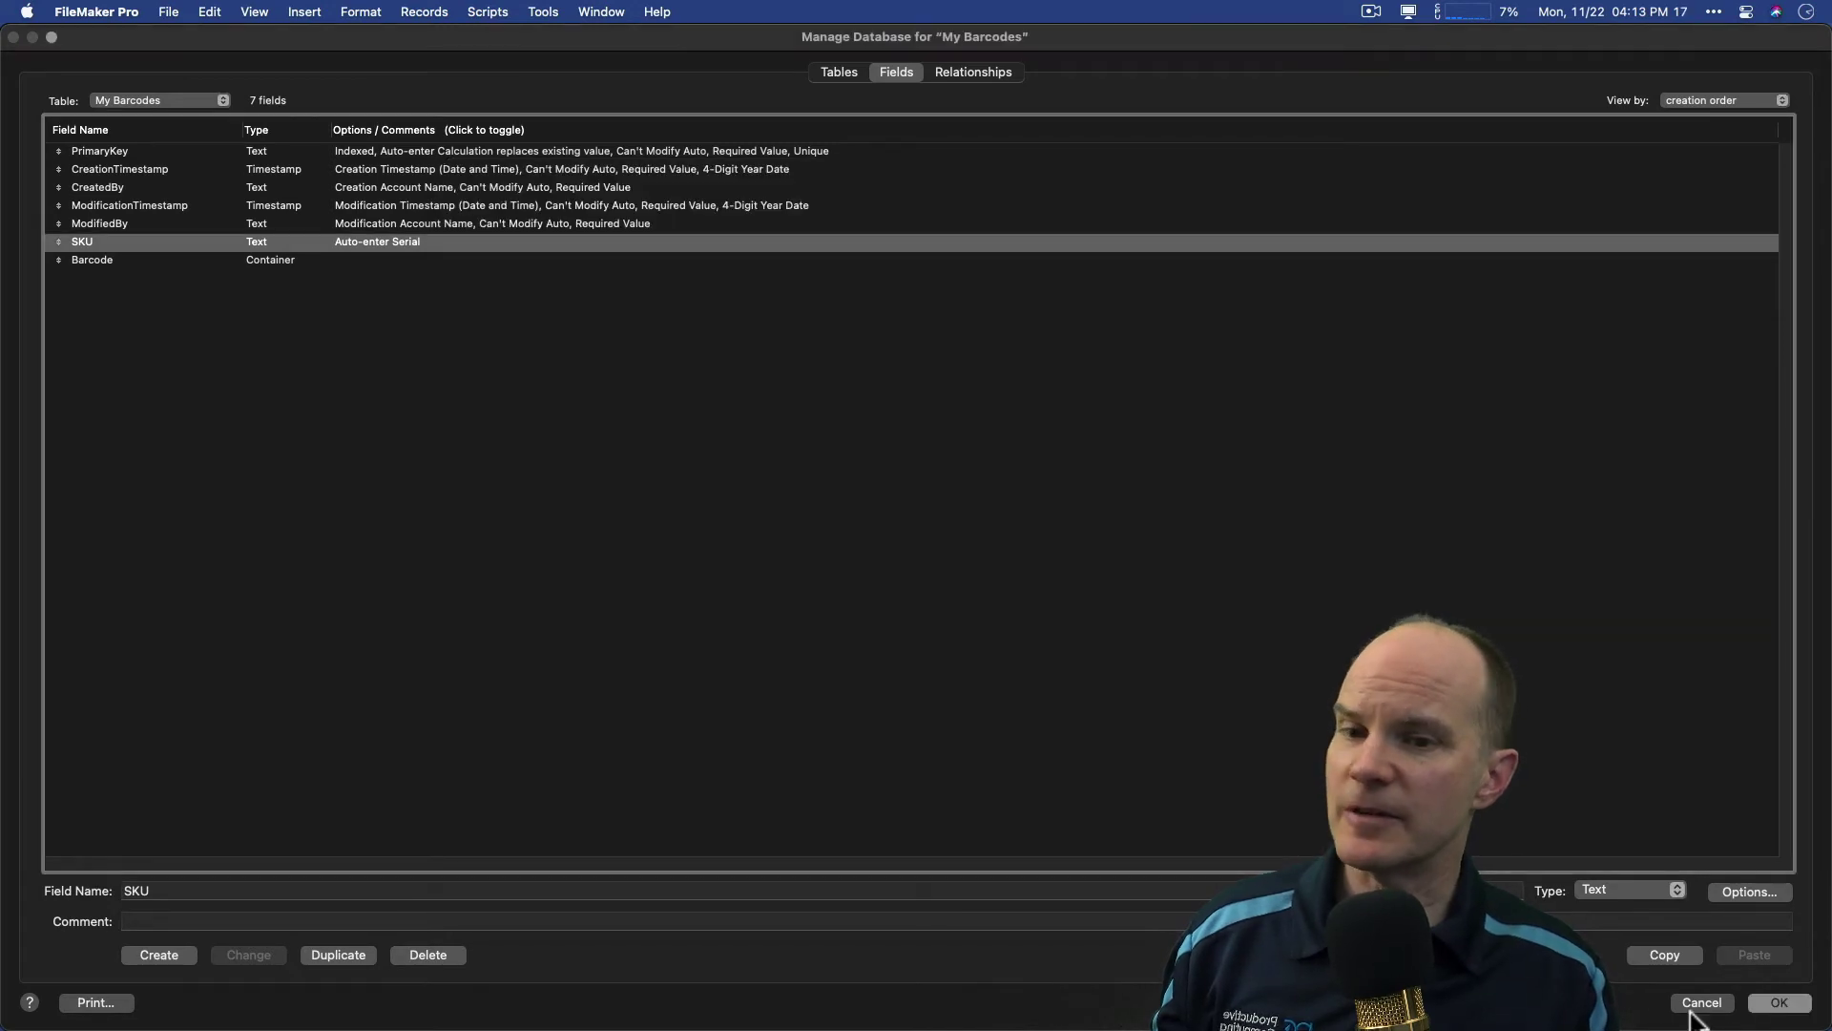
pyautogui.click(1780, 1003)
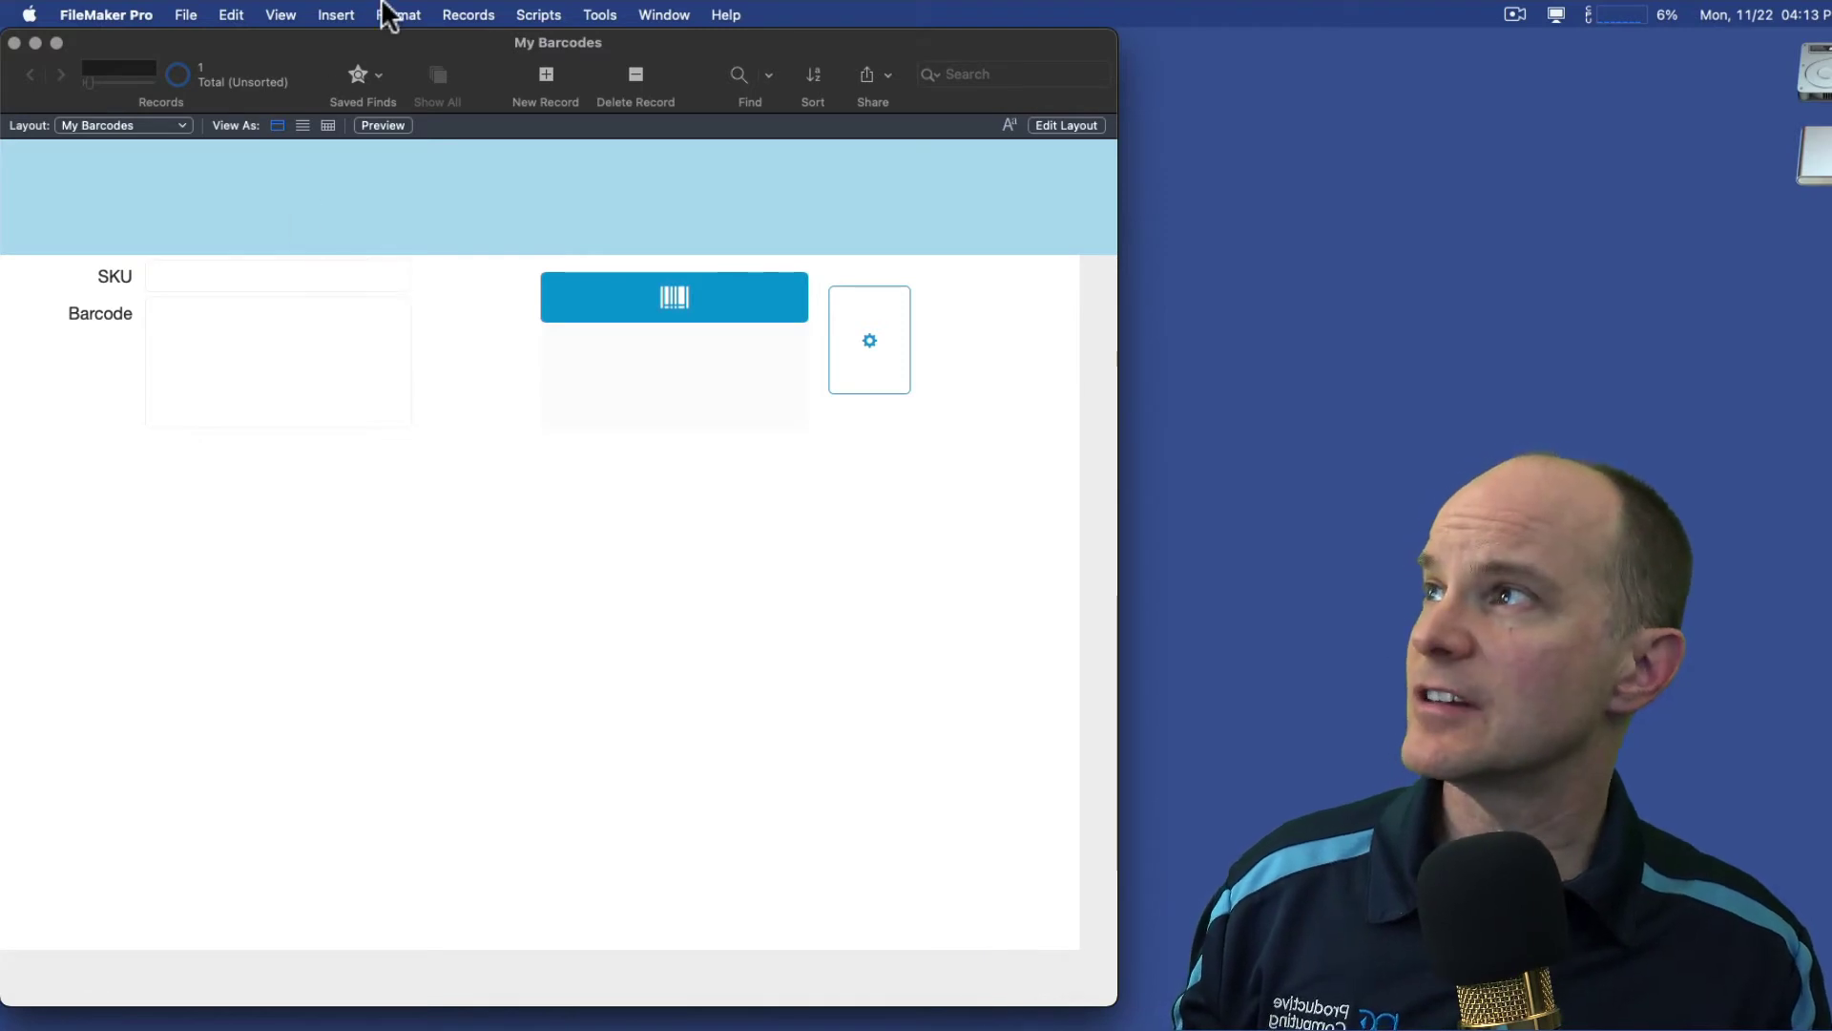
# Step: Delete the only record, leaving the table with 0 records
pyautogui.click(469, 14)
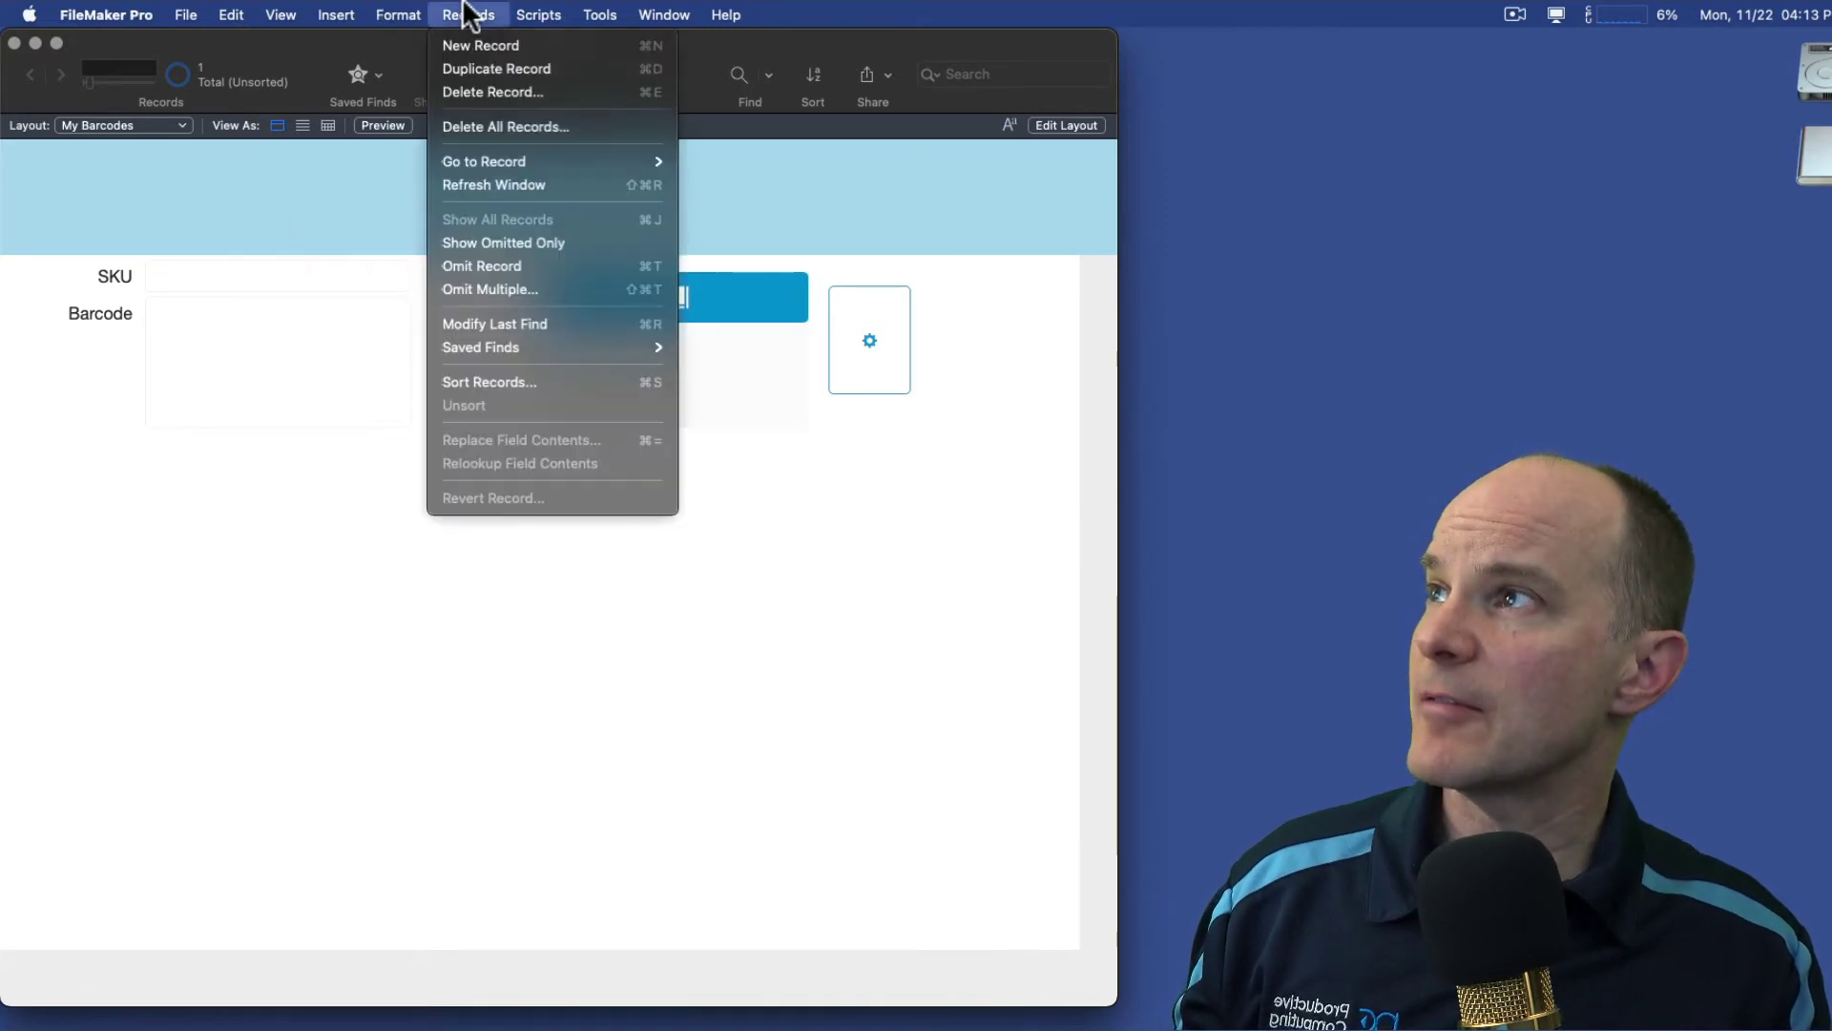
pyautogui.click(464, 84)
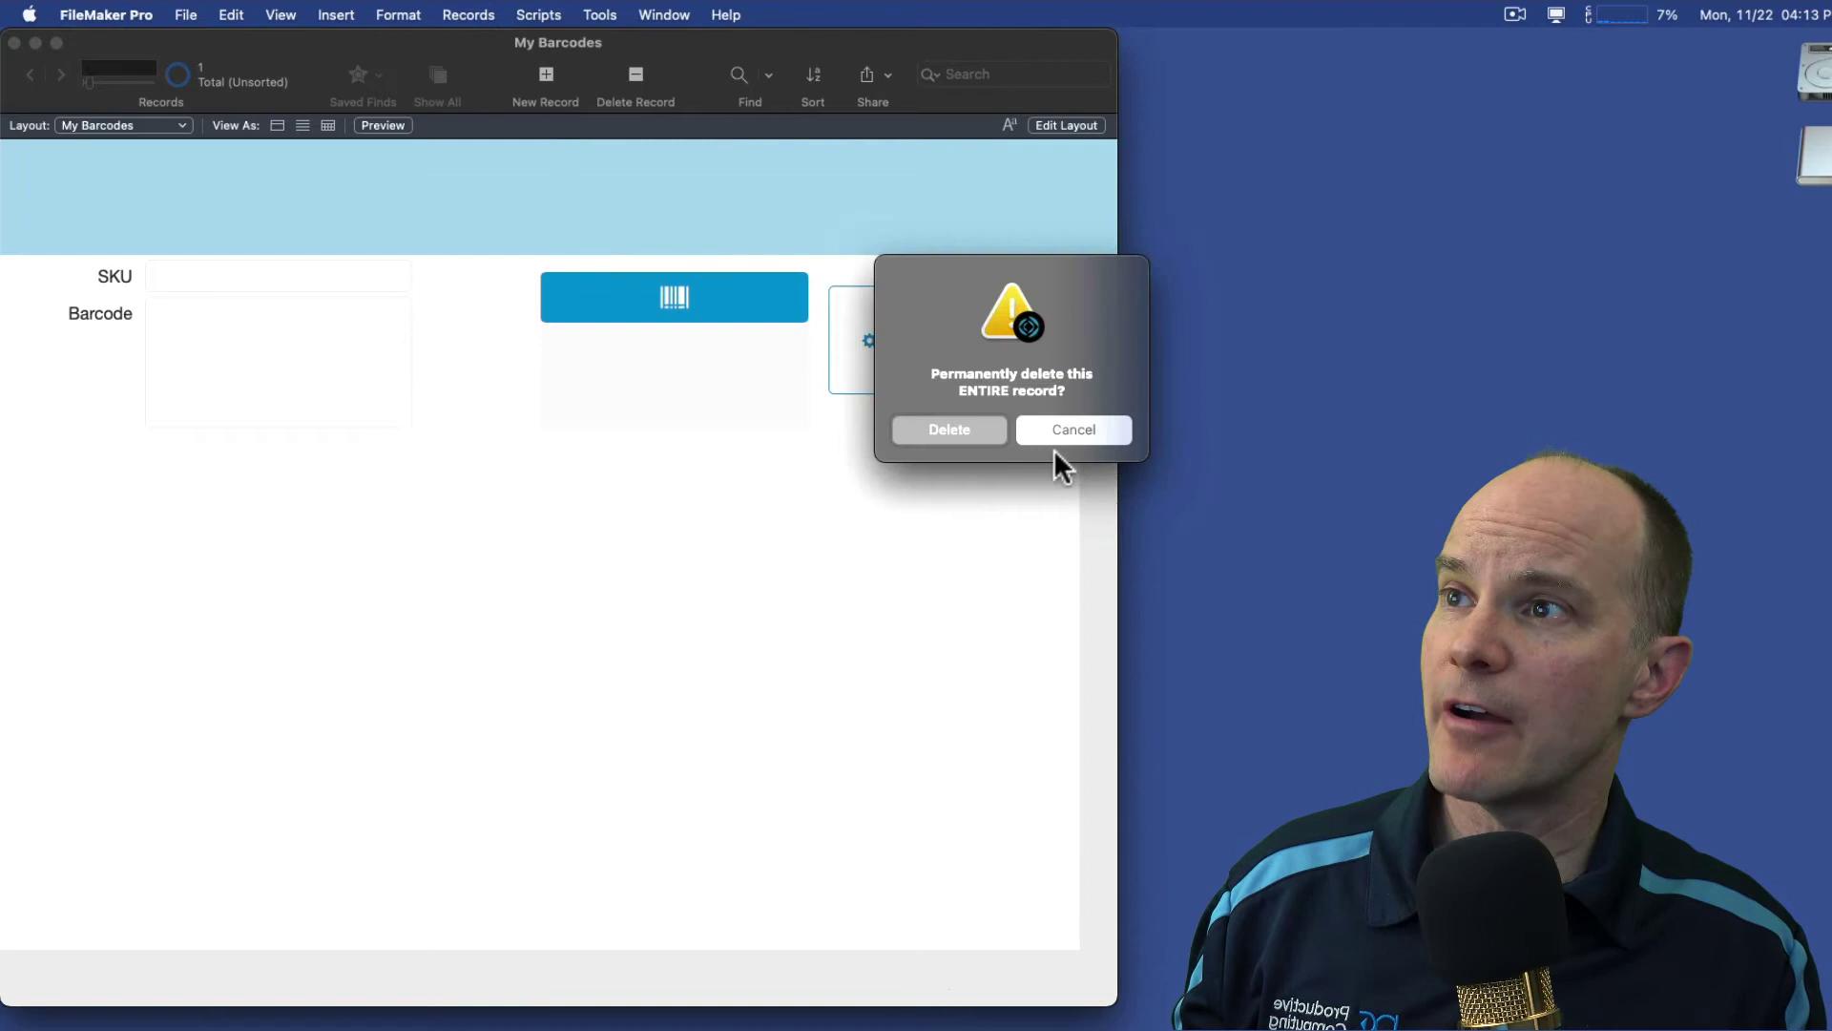
pyautogui.click(968, 434)
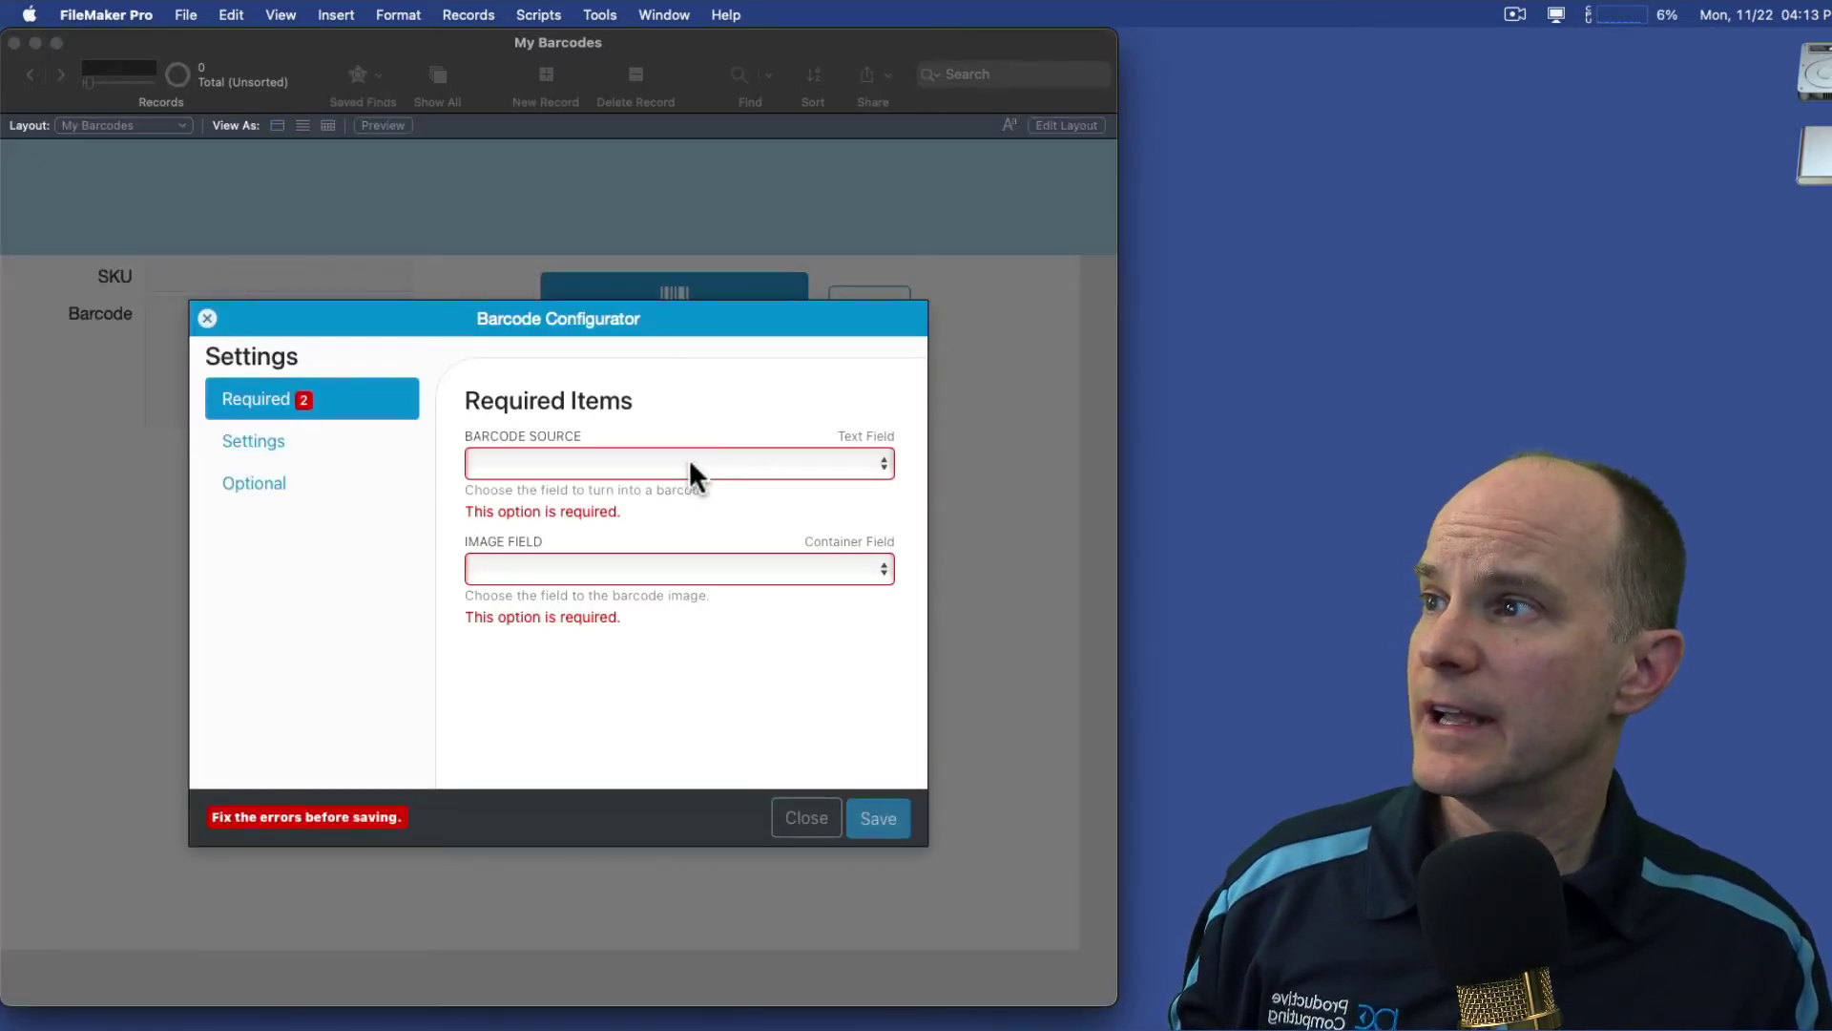
# Step: Set Barcode Source to My Barcodes::SKU and Image Field to My Barcodes::Barcode, then save
pyautogui.click(689, 464)
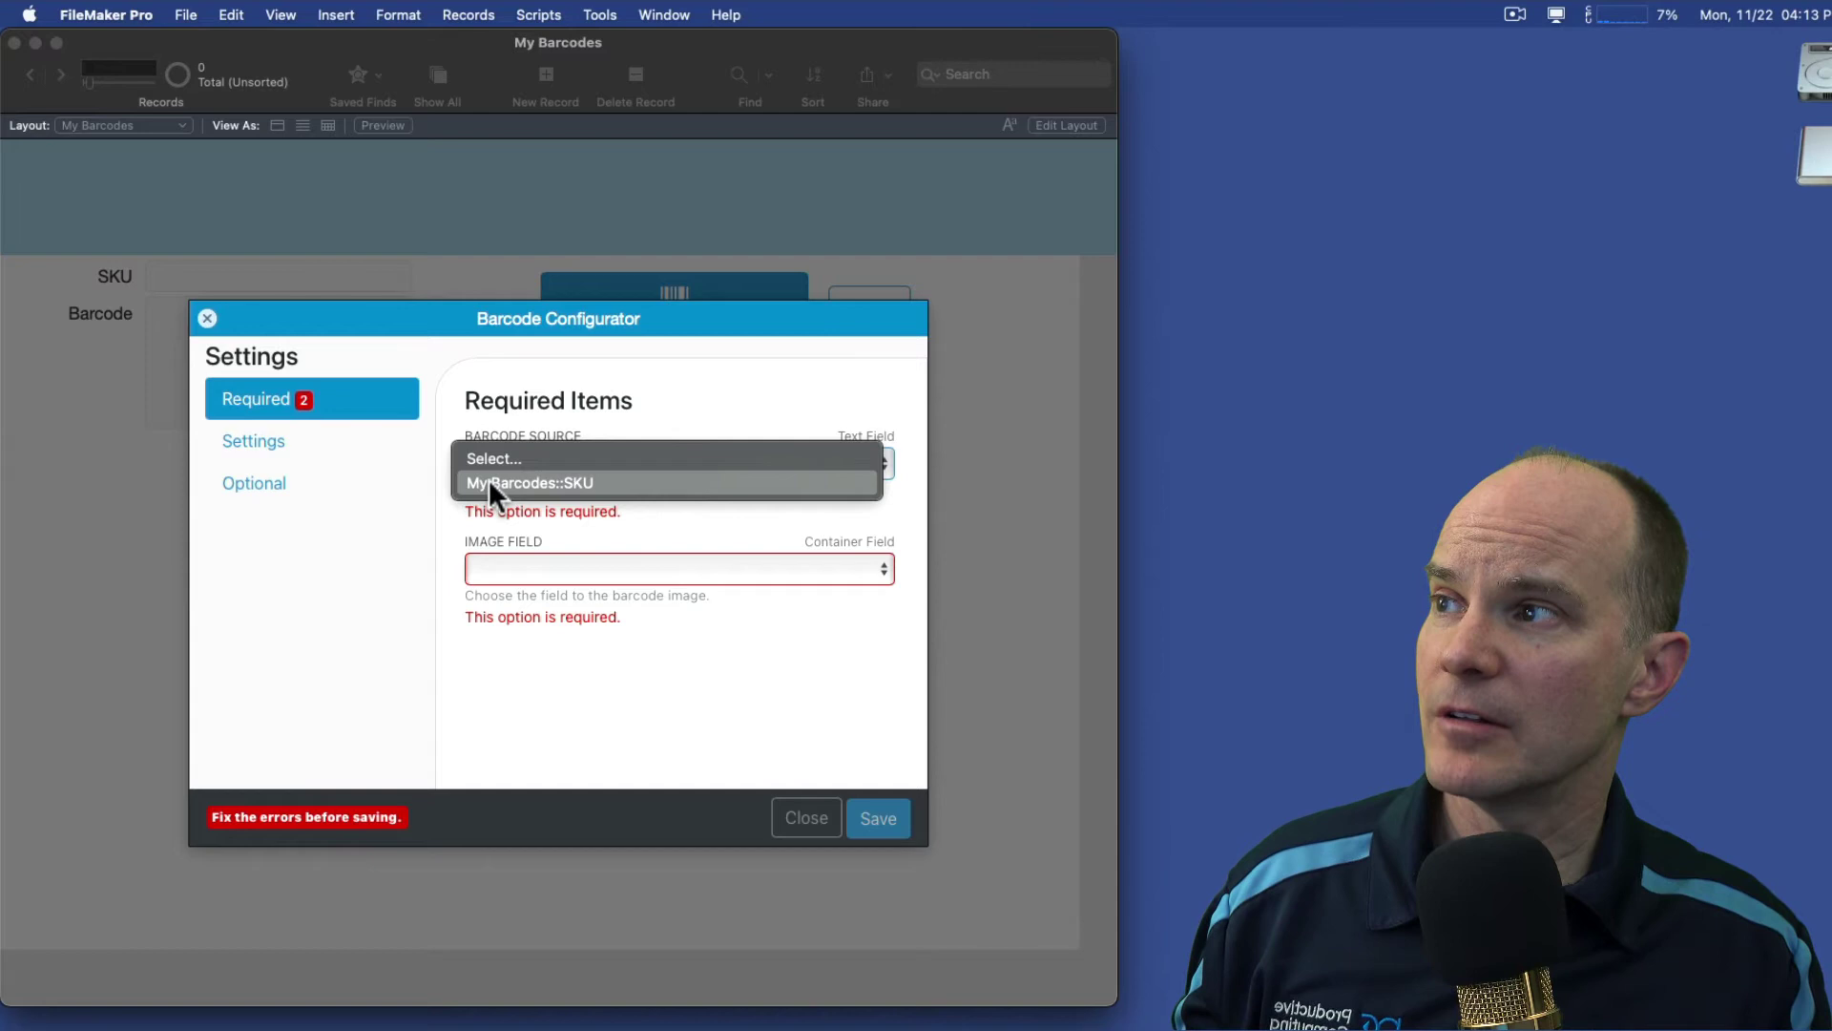
pyautogui.click(592, 482)
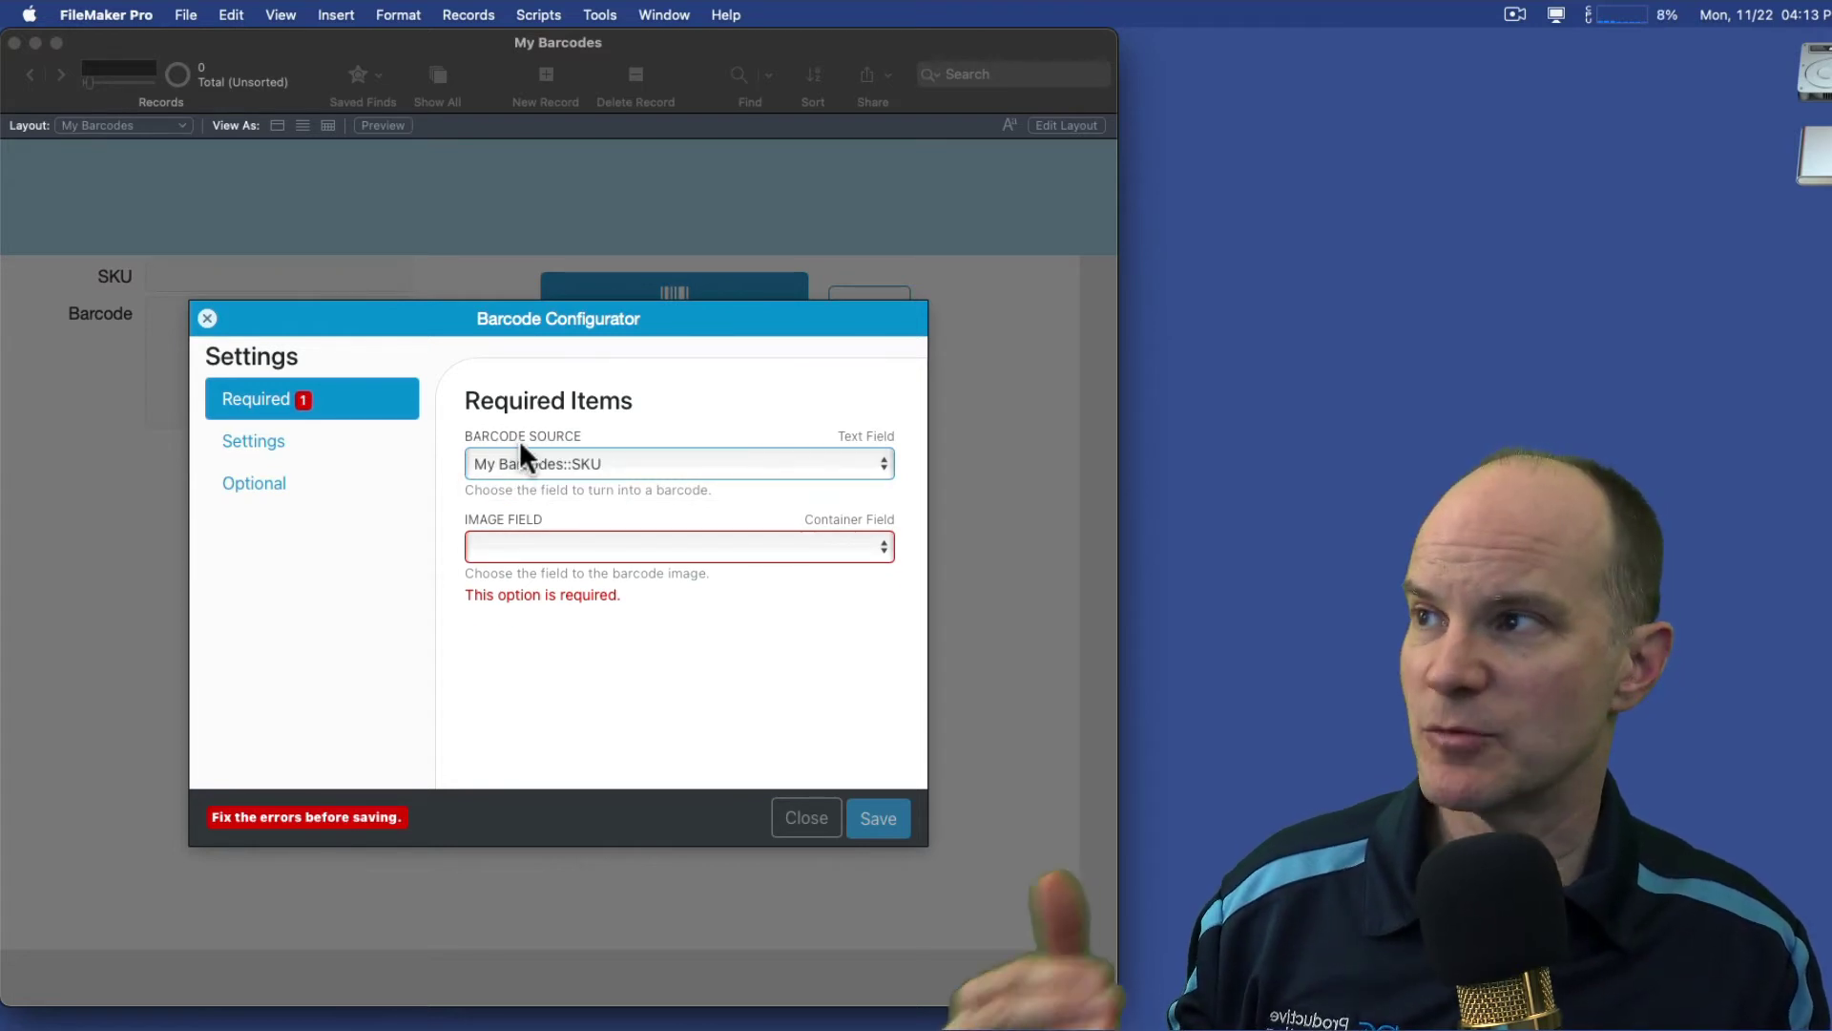
pyautogui.click(586, 552)
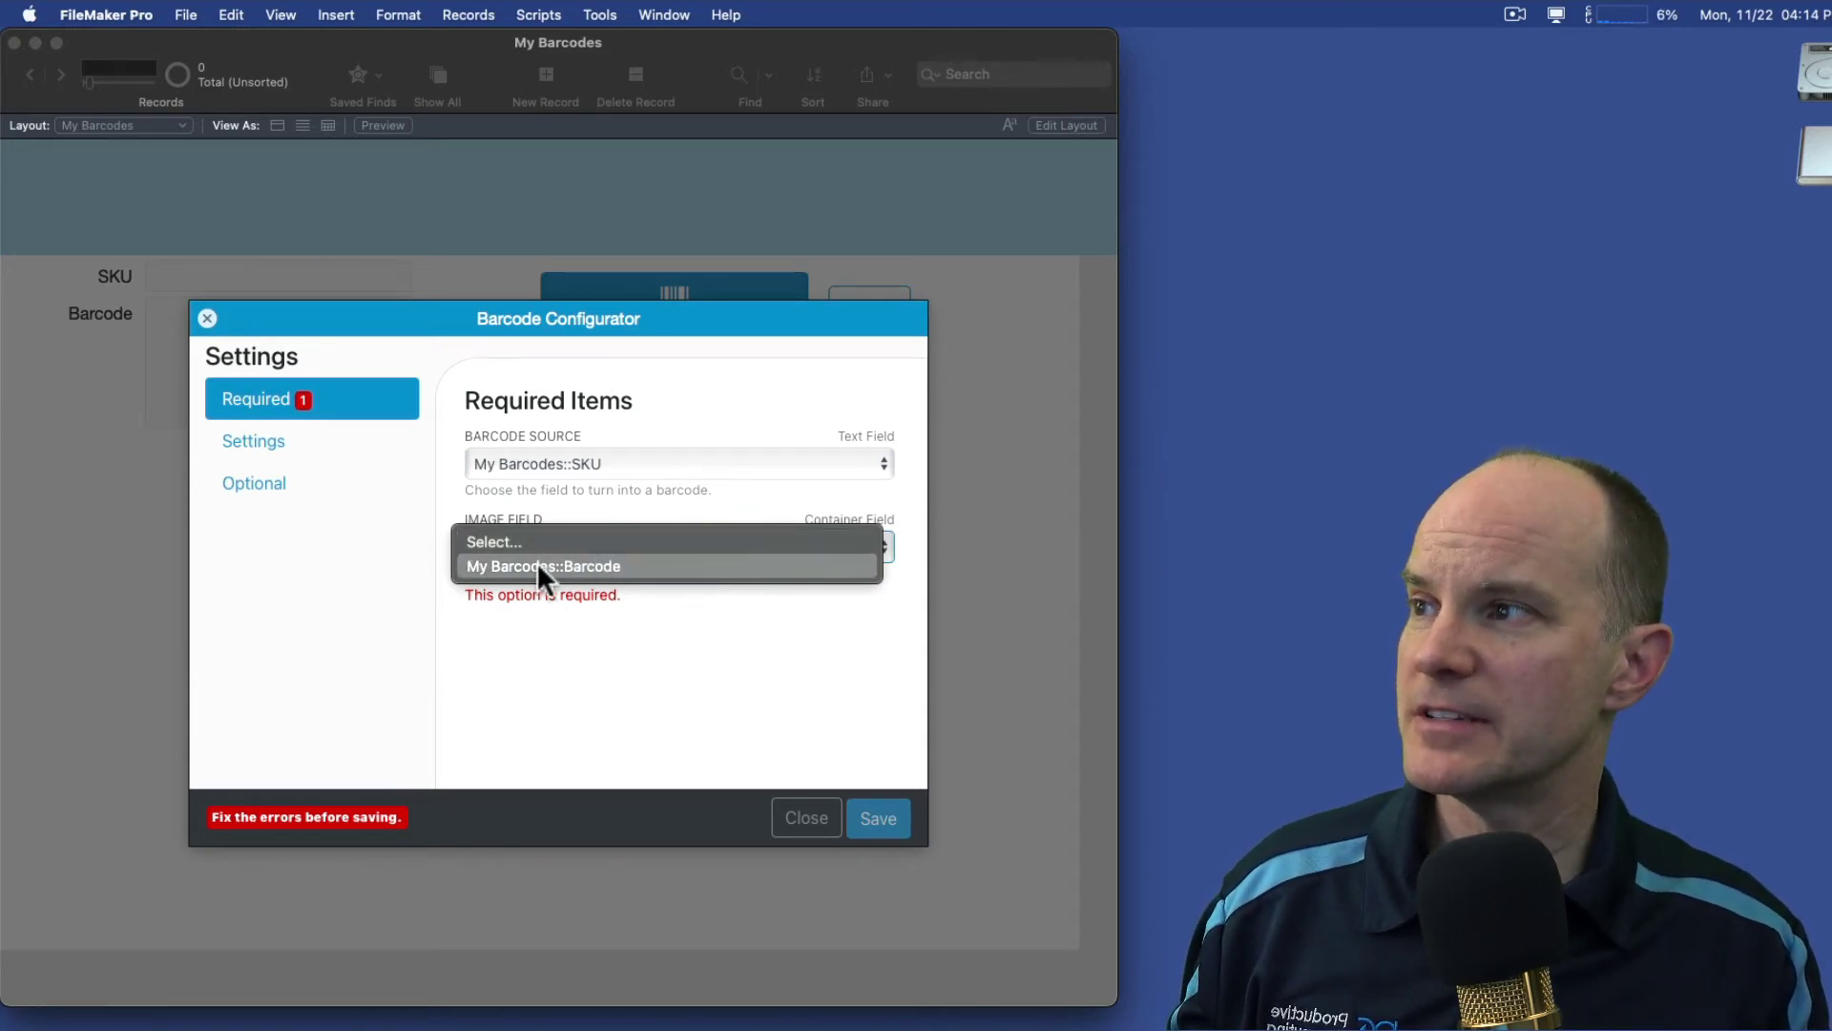
pyautogui.click(603, 565)
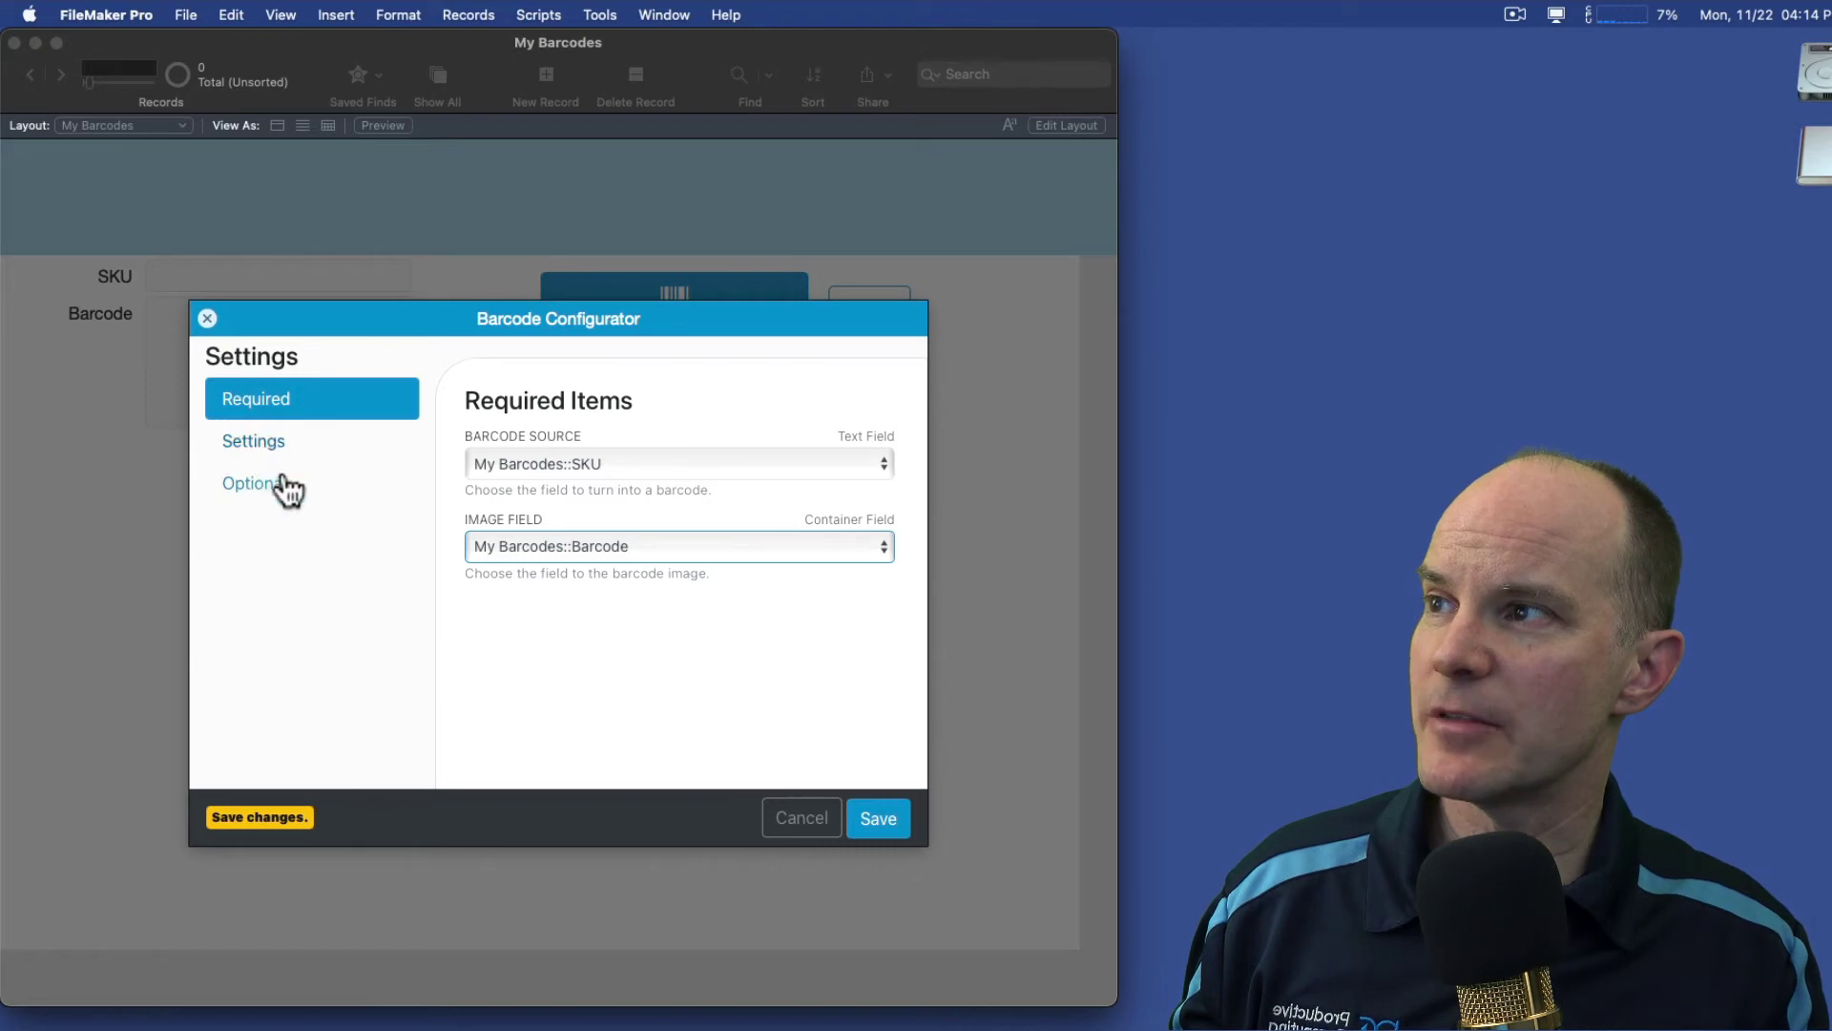
pyautogui.click(878, 818)
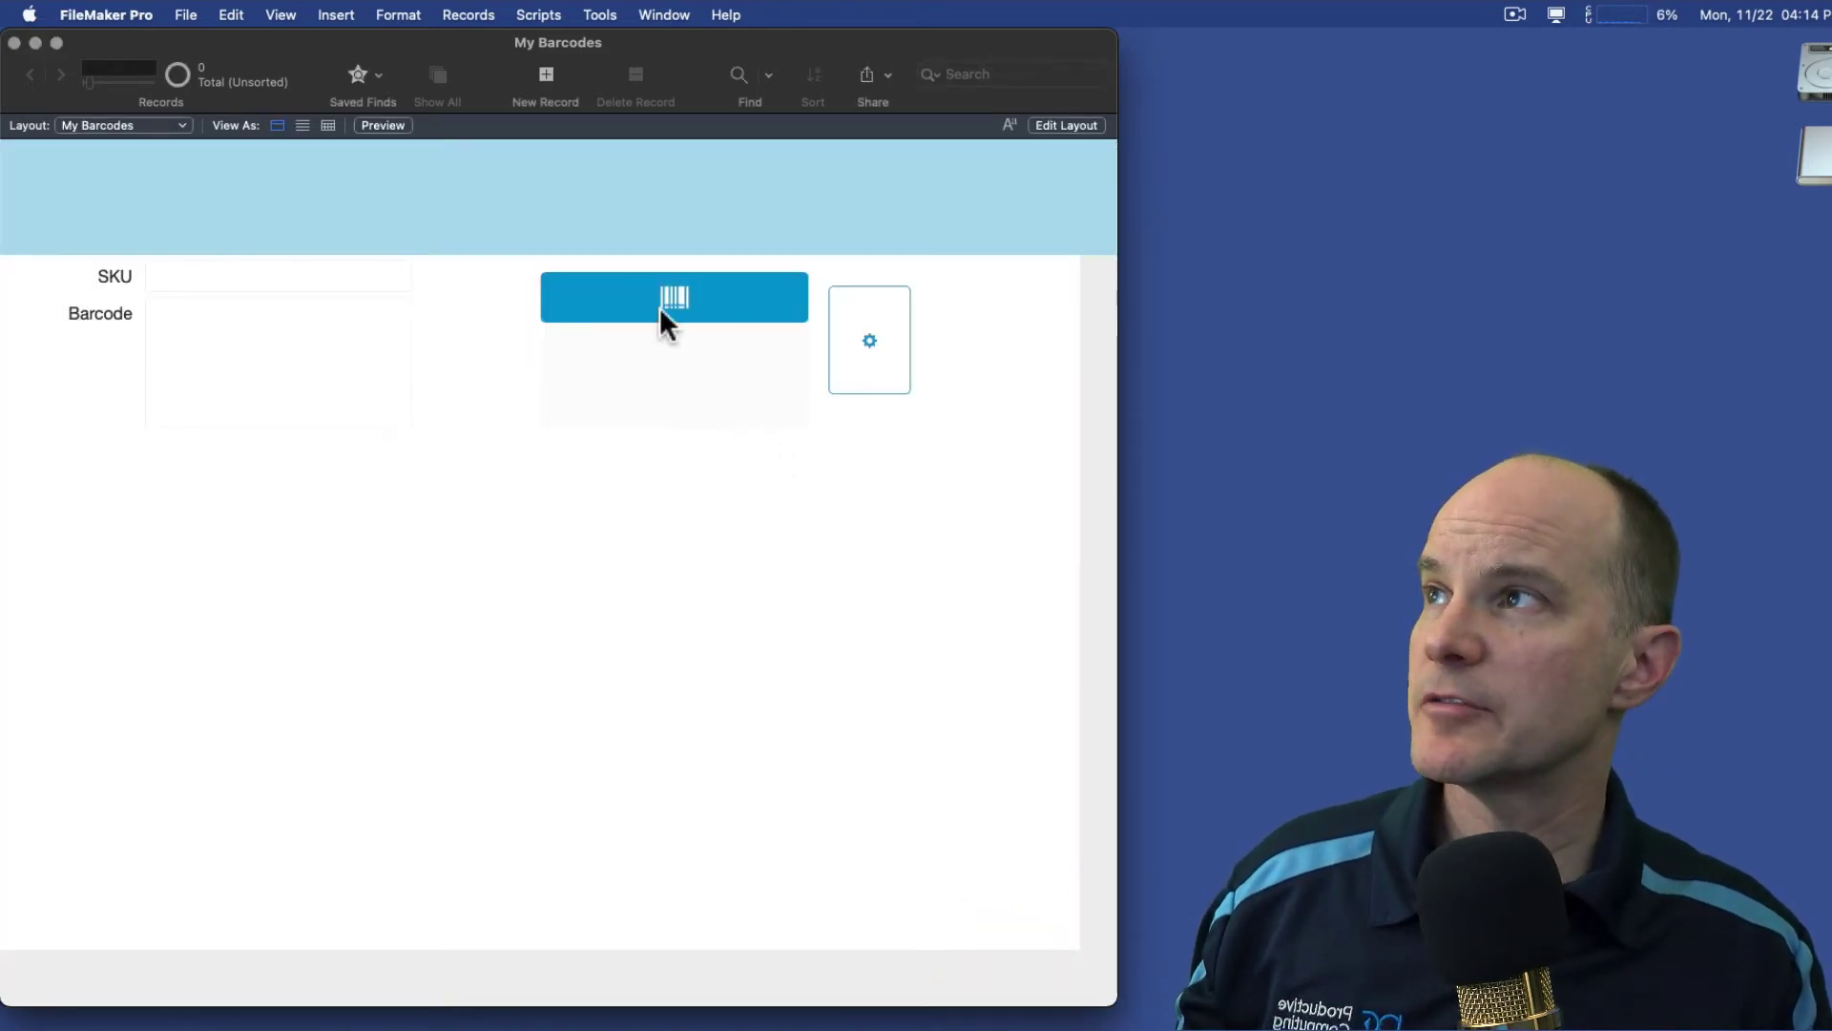
# Step: Add a new record with SKU 1 and generate its barcode image
pyautogui.click(544, 82)
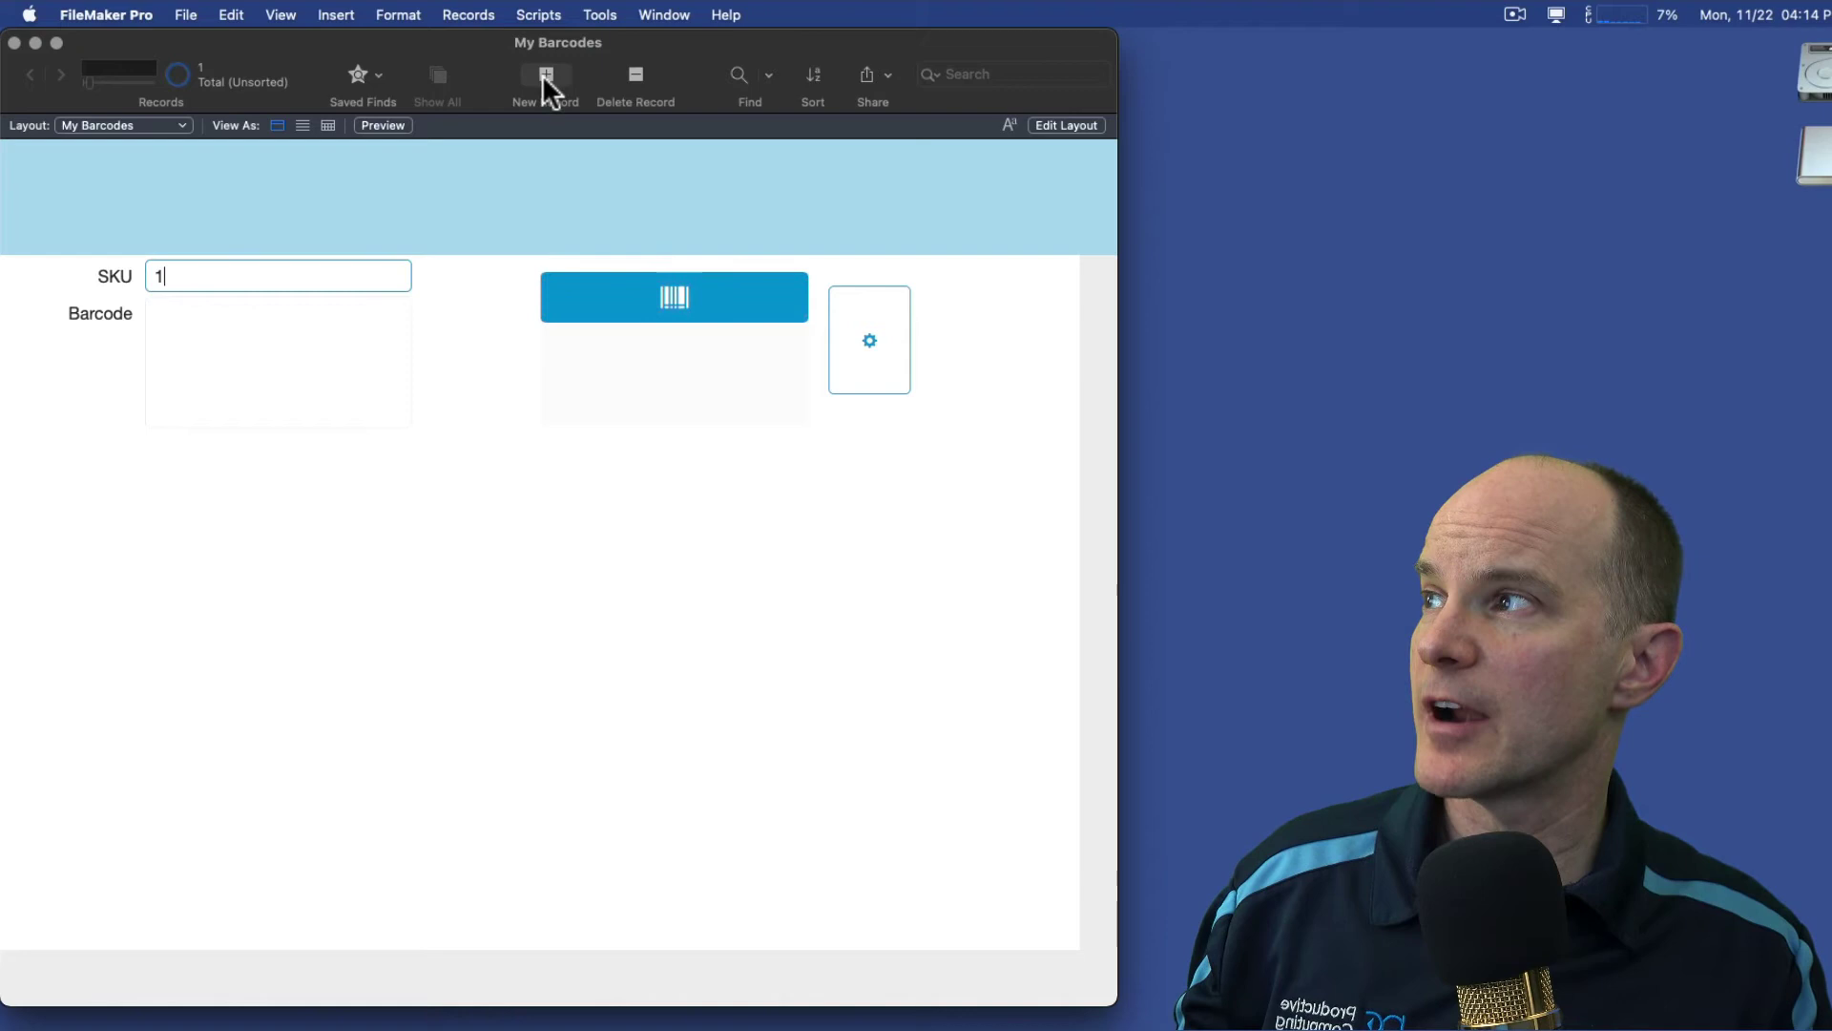
pyautogui.click(654, 292)
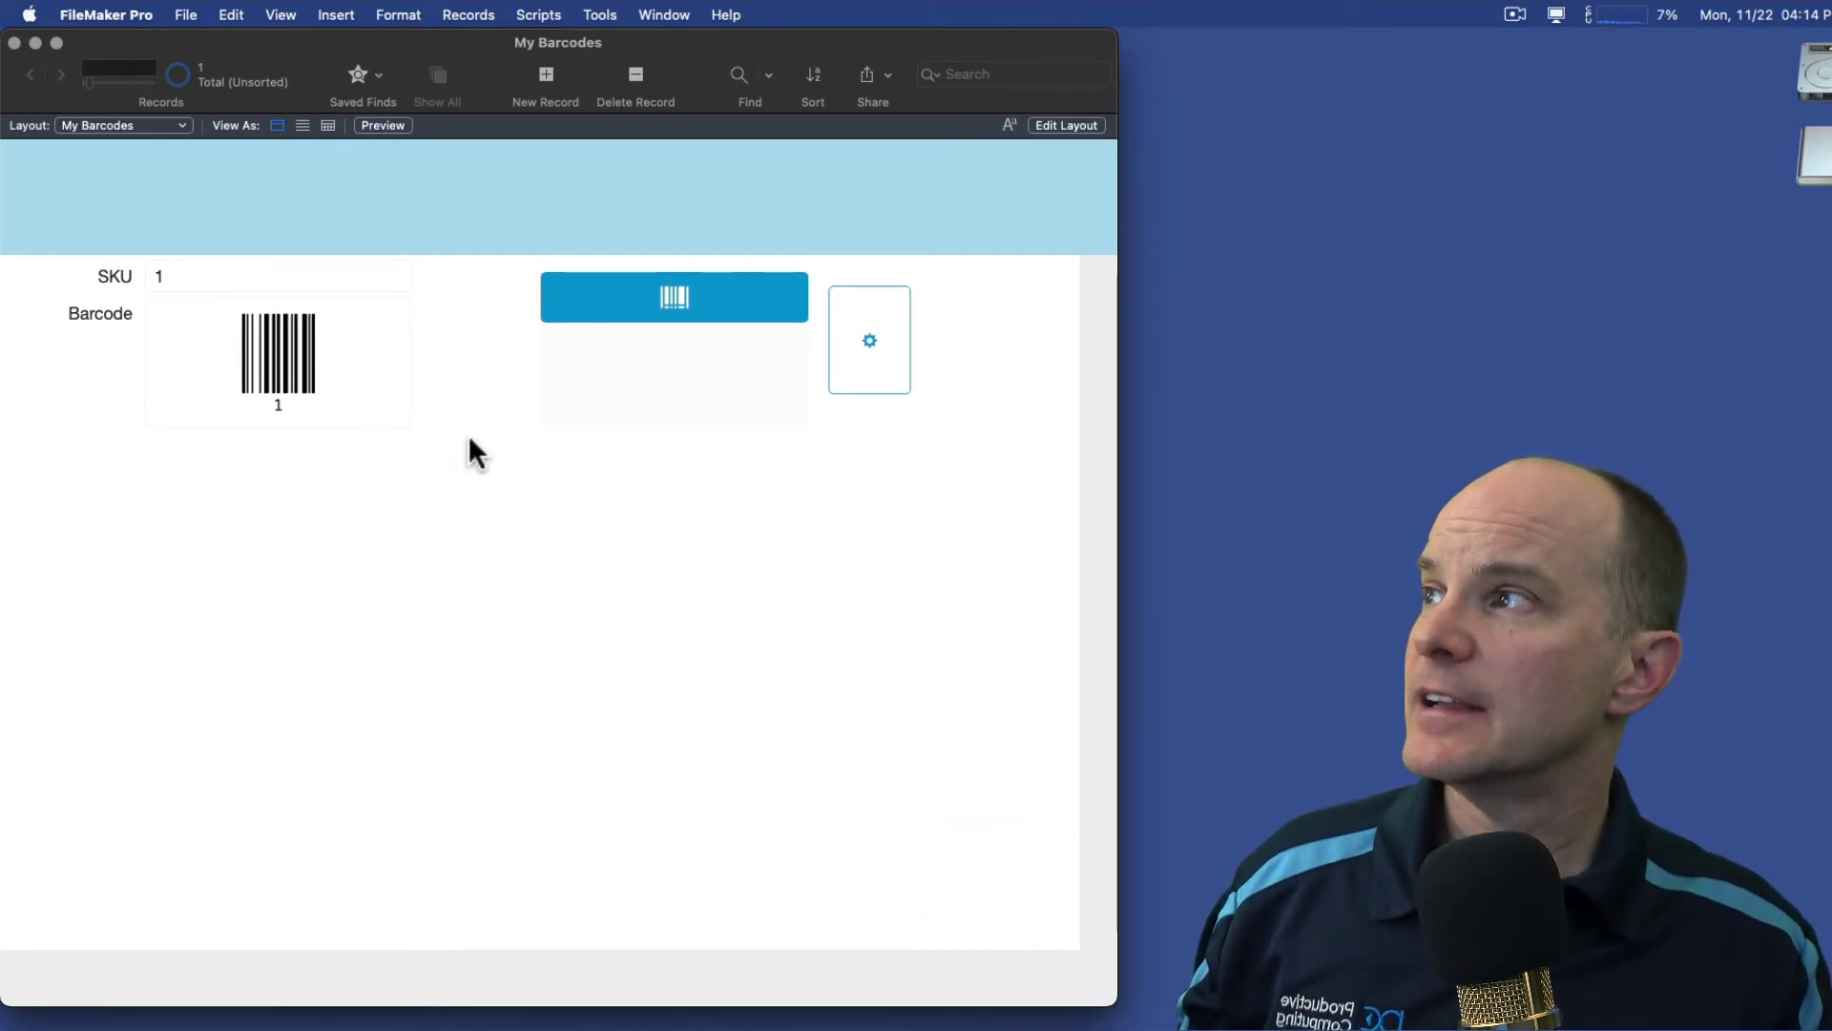
pyautogui.click(551, 15)
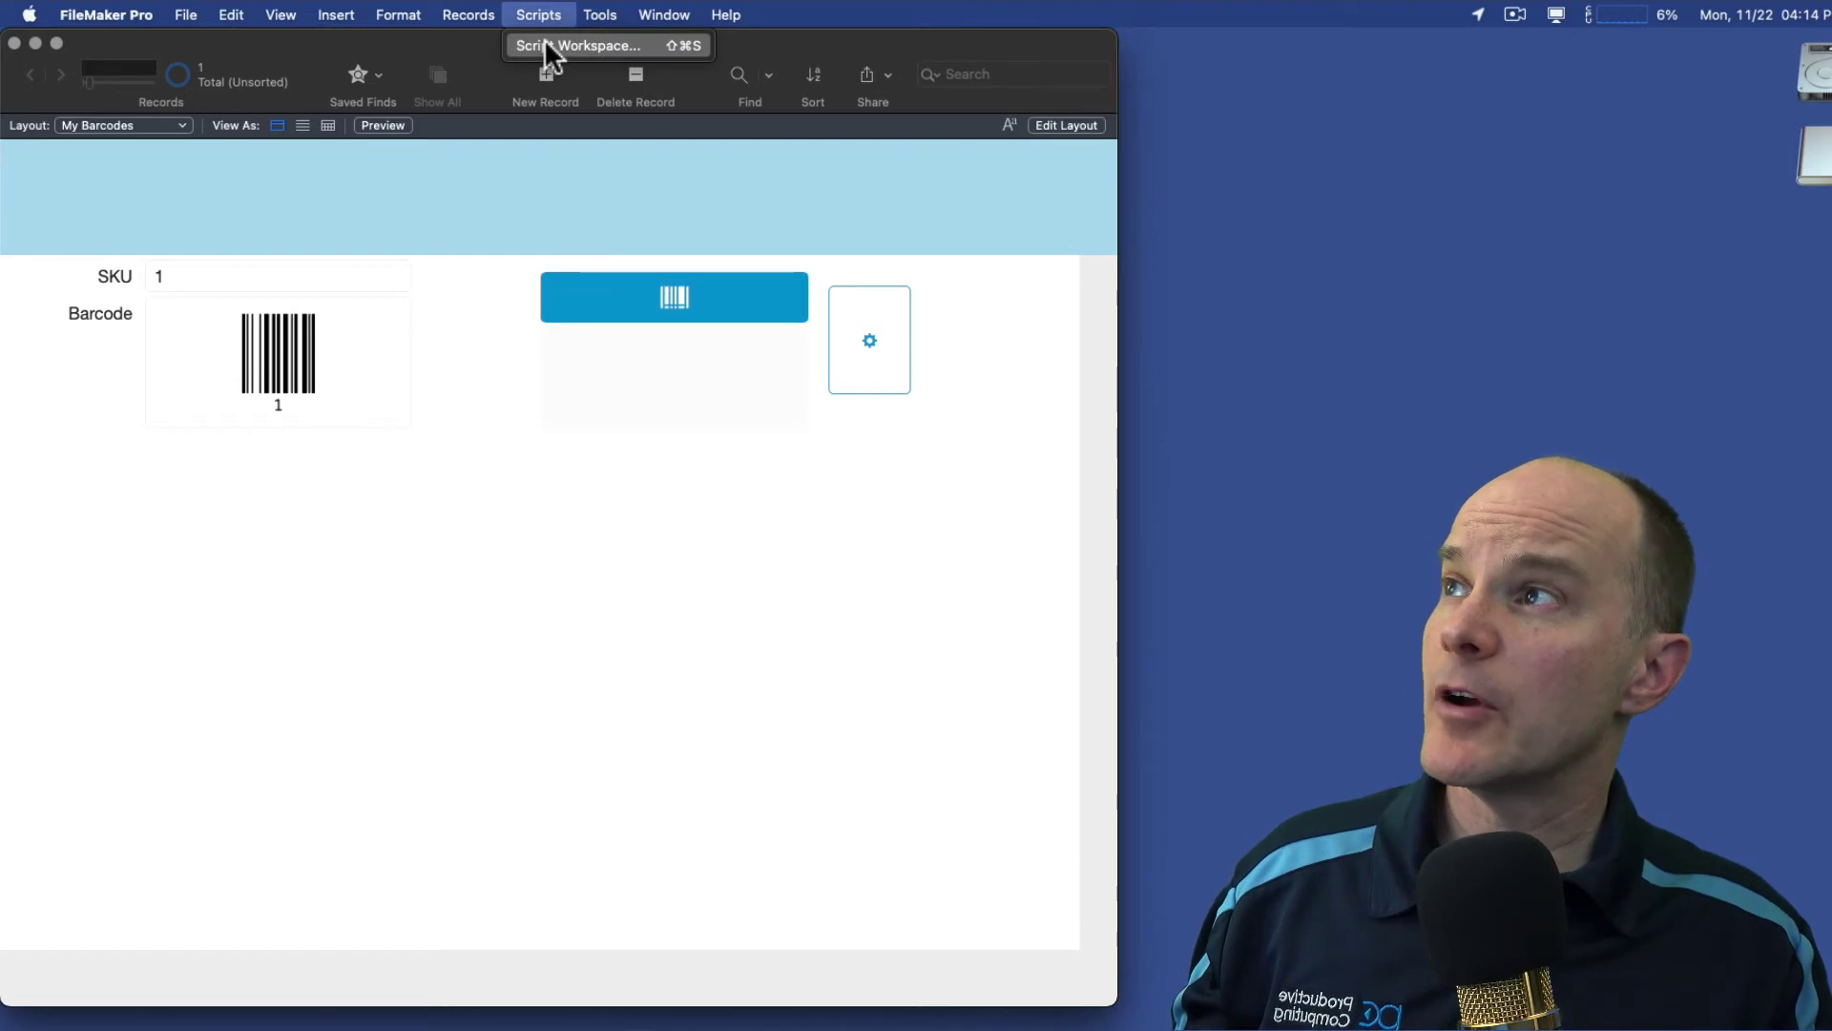
# Step: Create a new script named 'Create Record and Barcode' in the Script Workspace
pyautogui.click(545, 42)
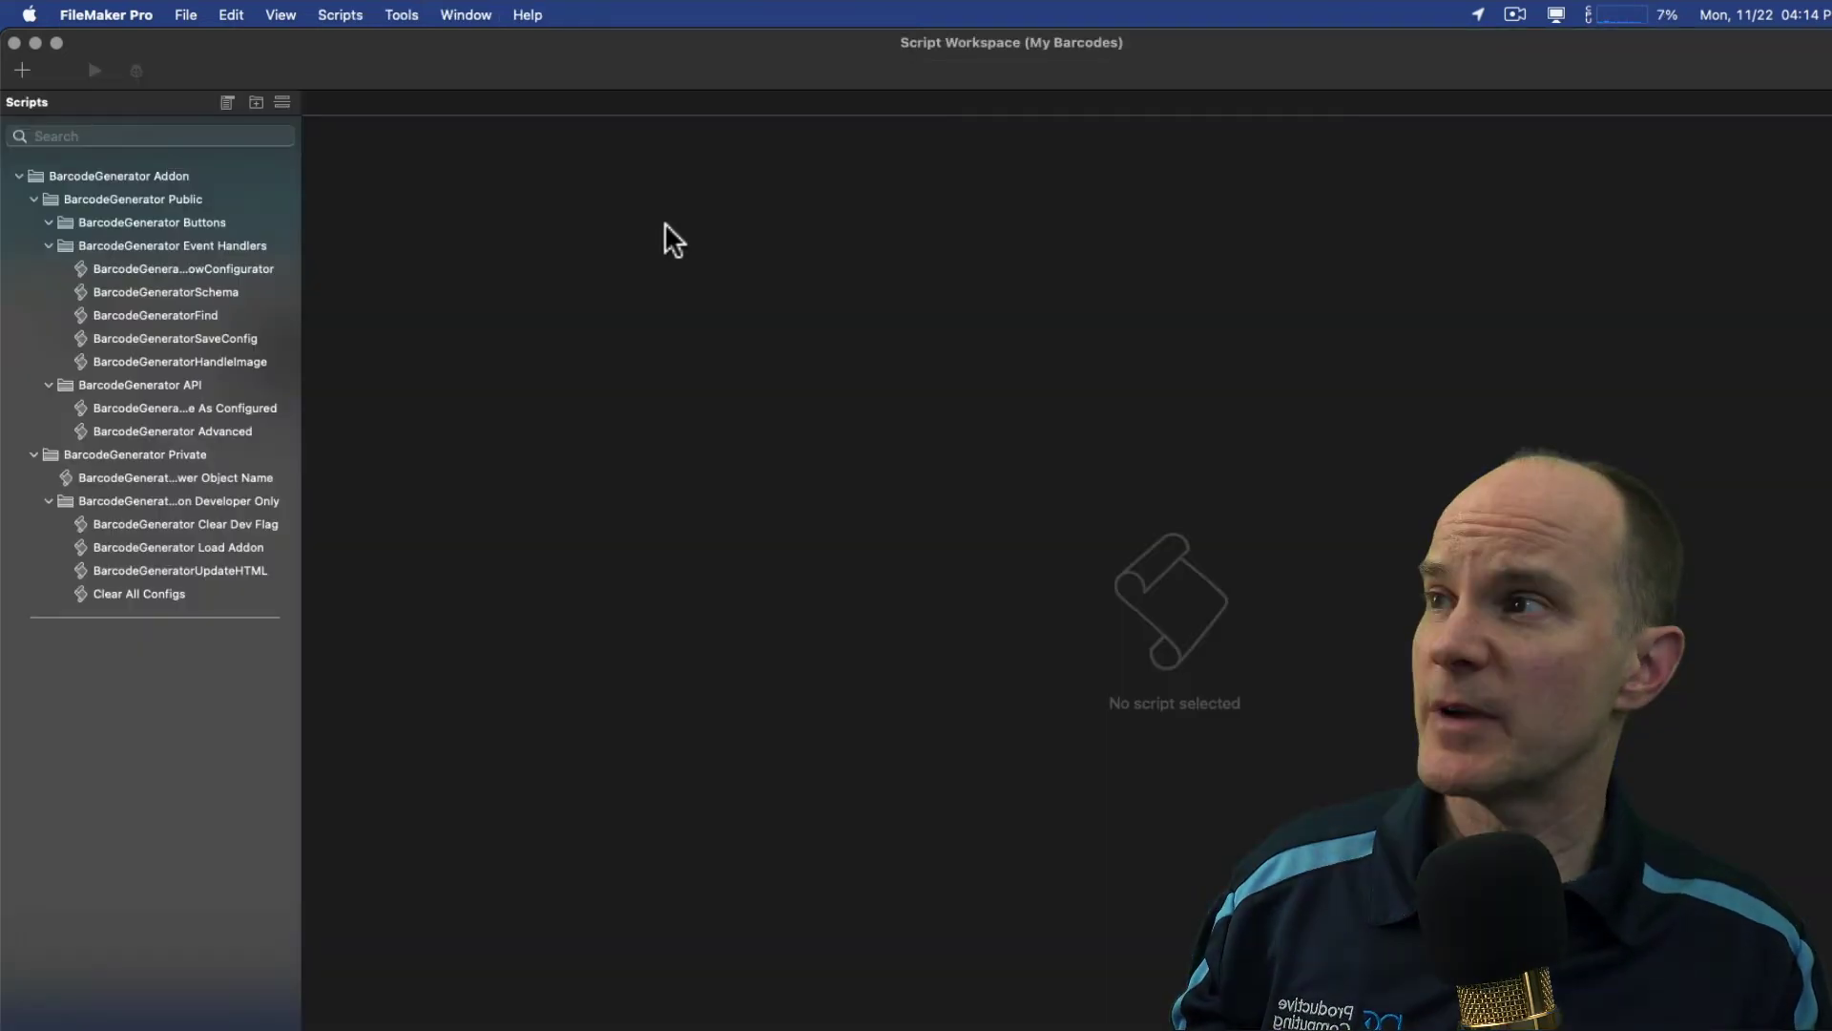
pyautogui.click(21, 69)
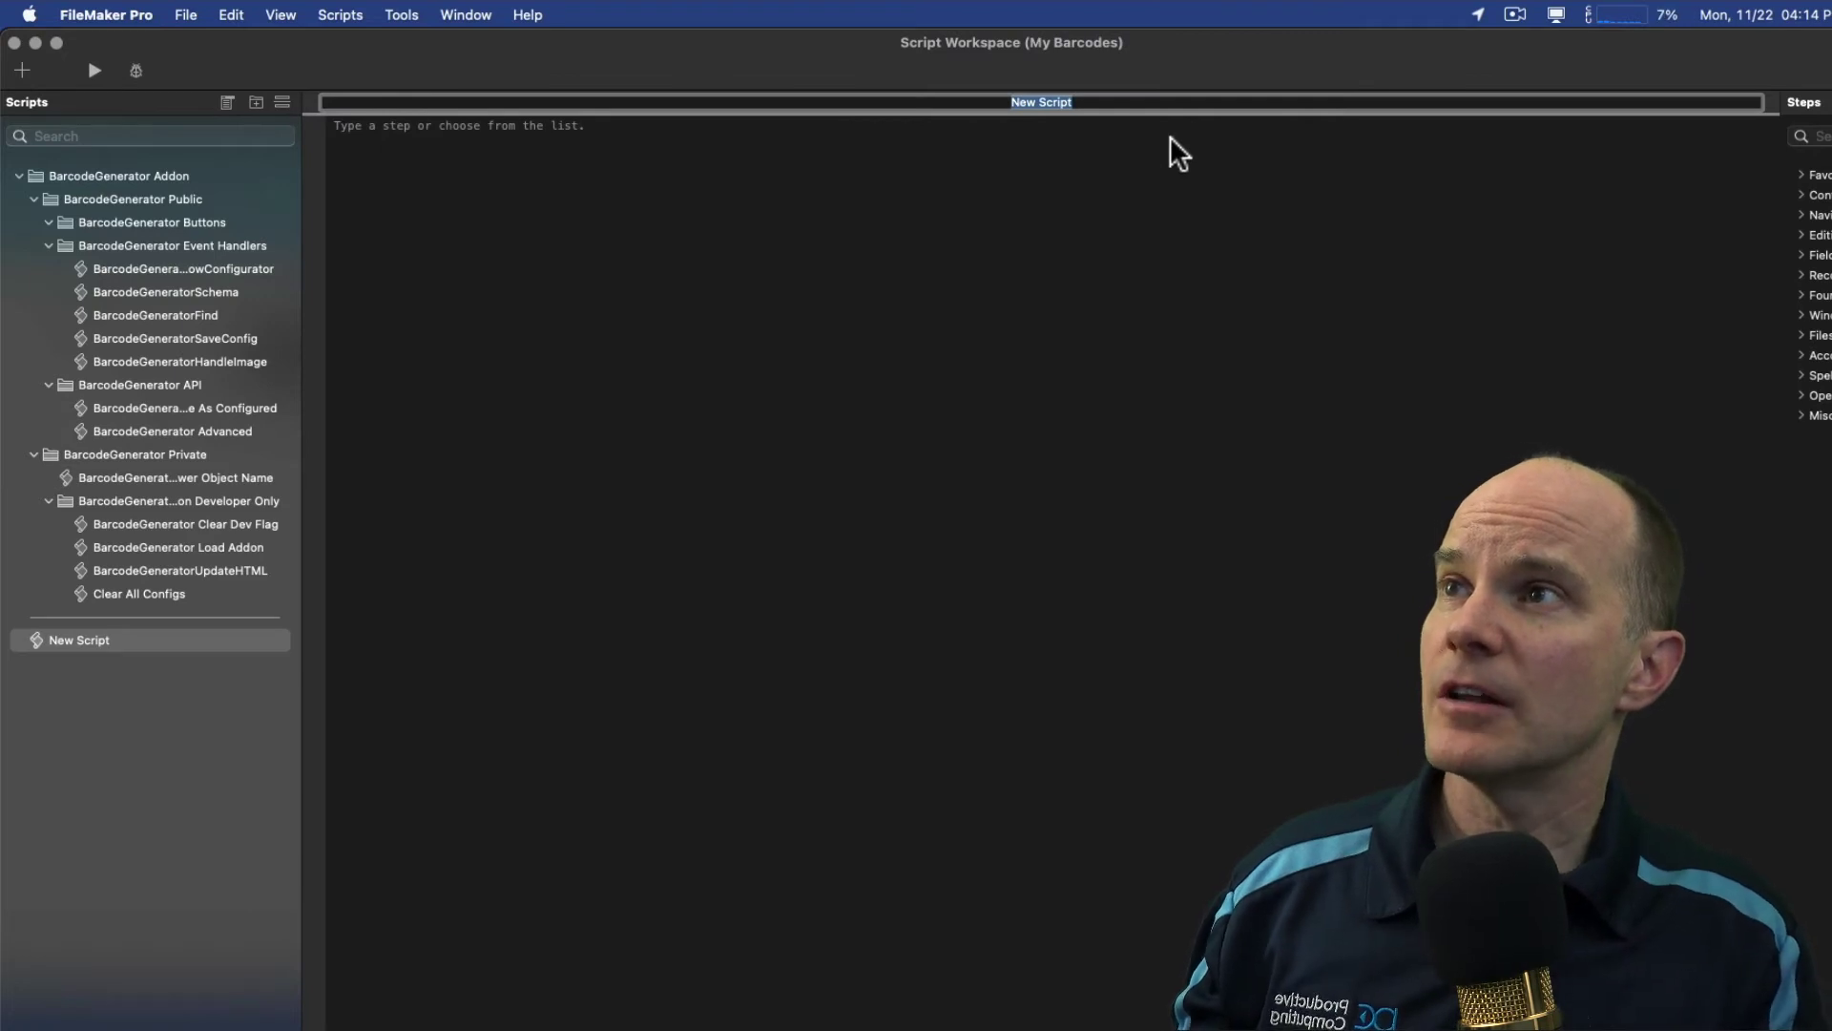
pyautogui.write('Create Record')
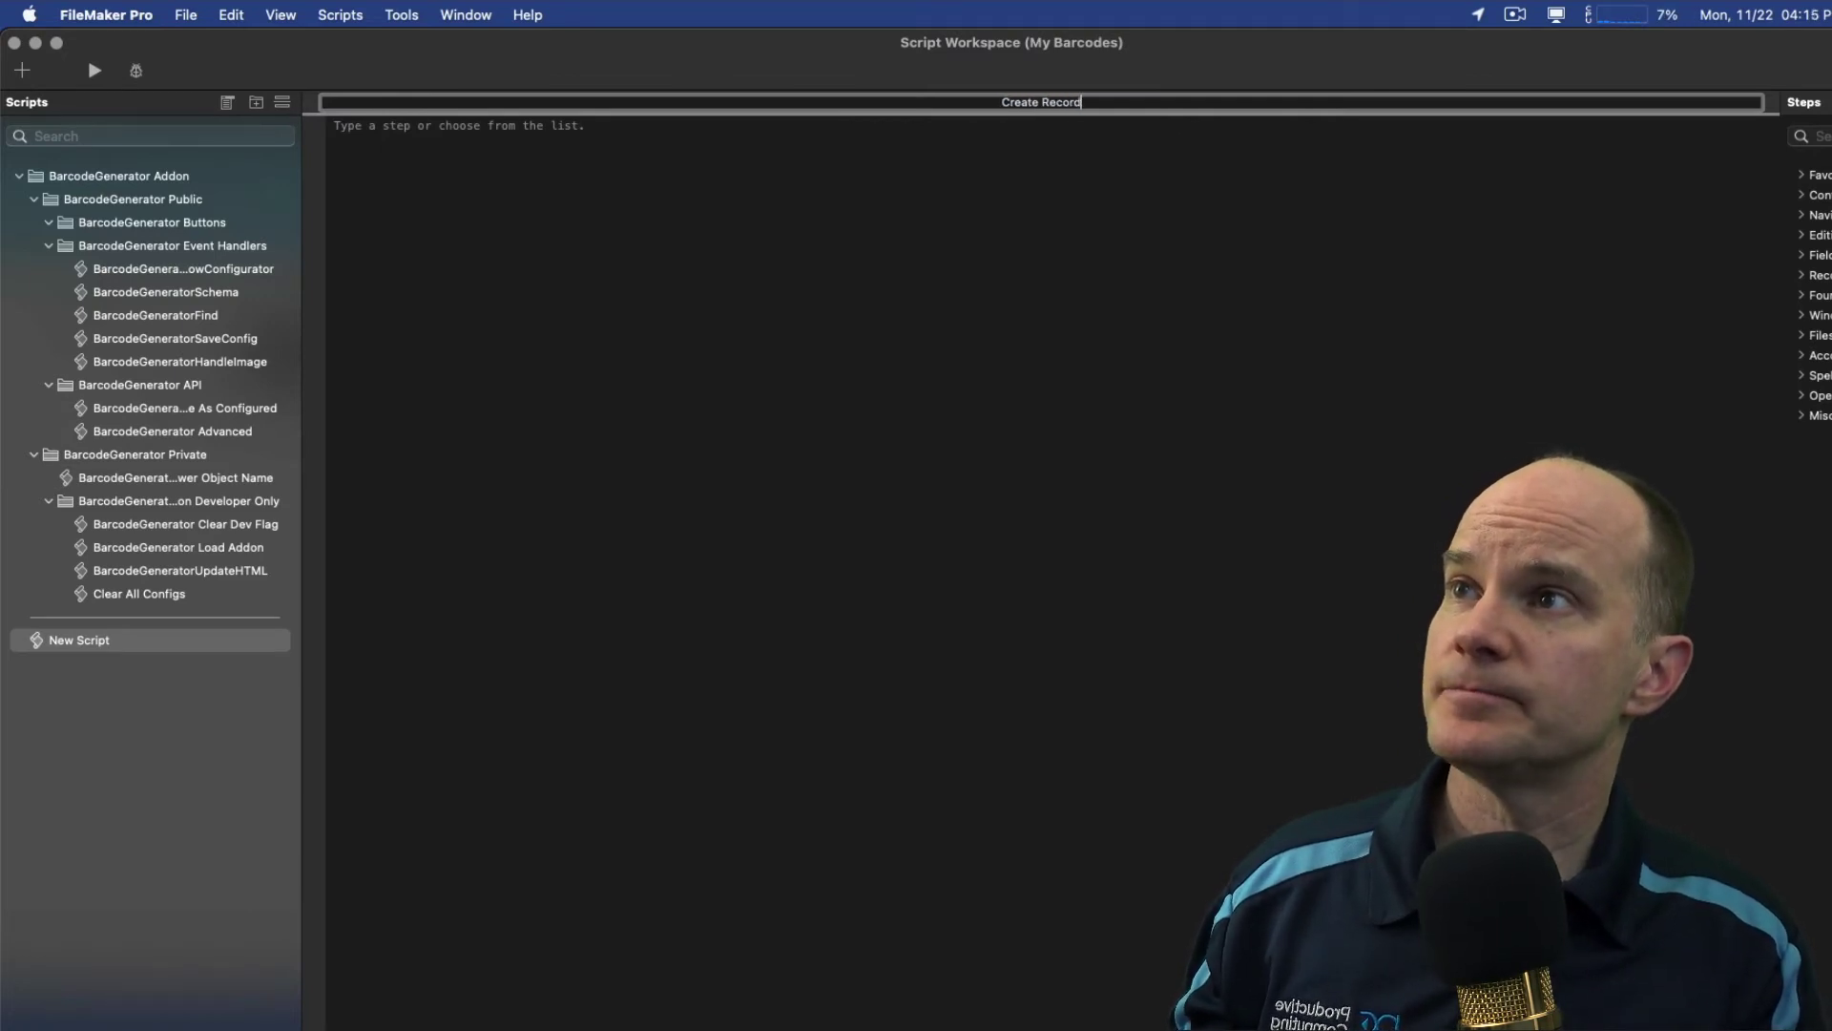
pyautogui.write(' and Barcode')
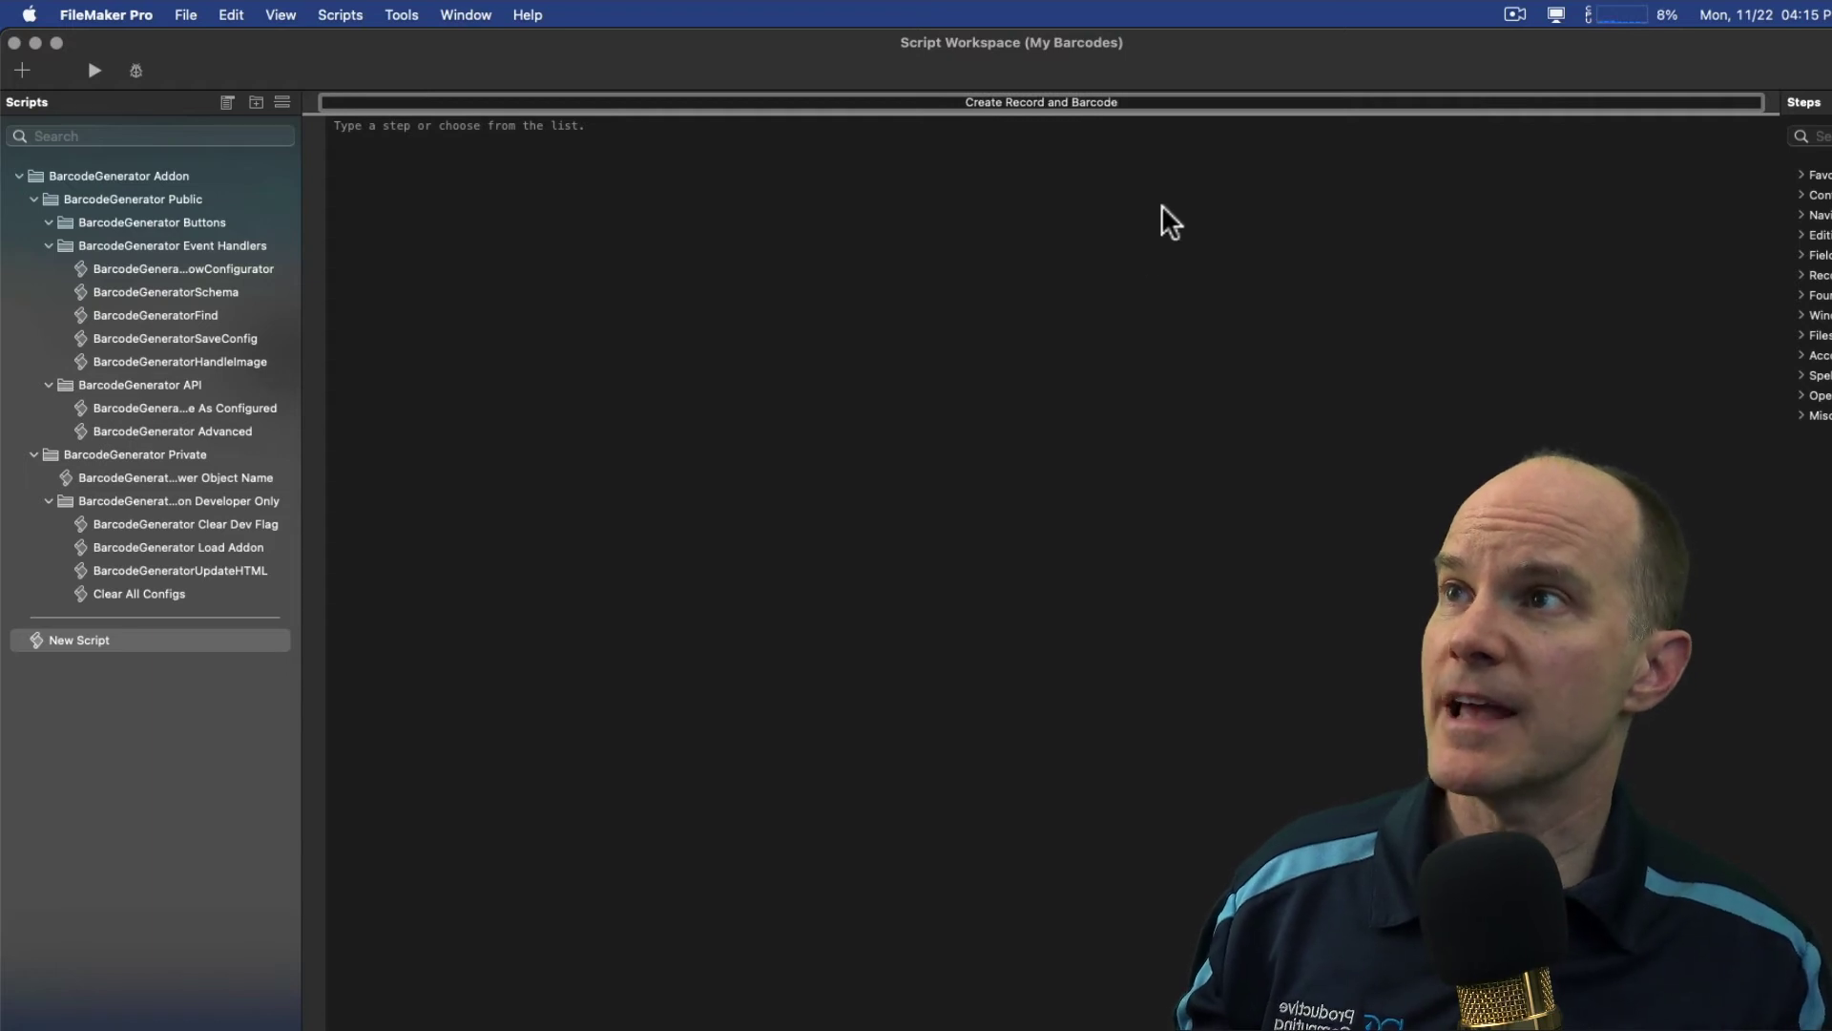
pyautogui.press('Return')
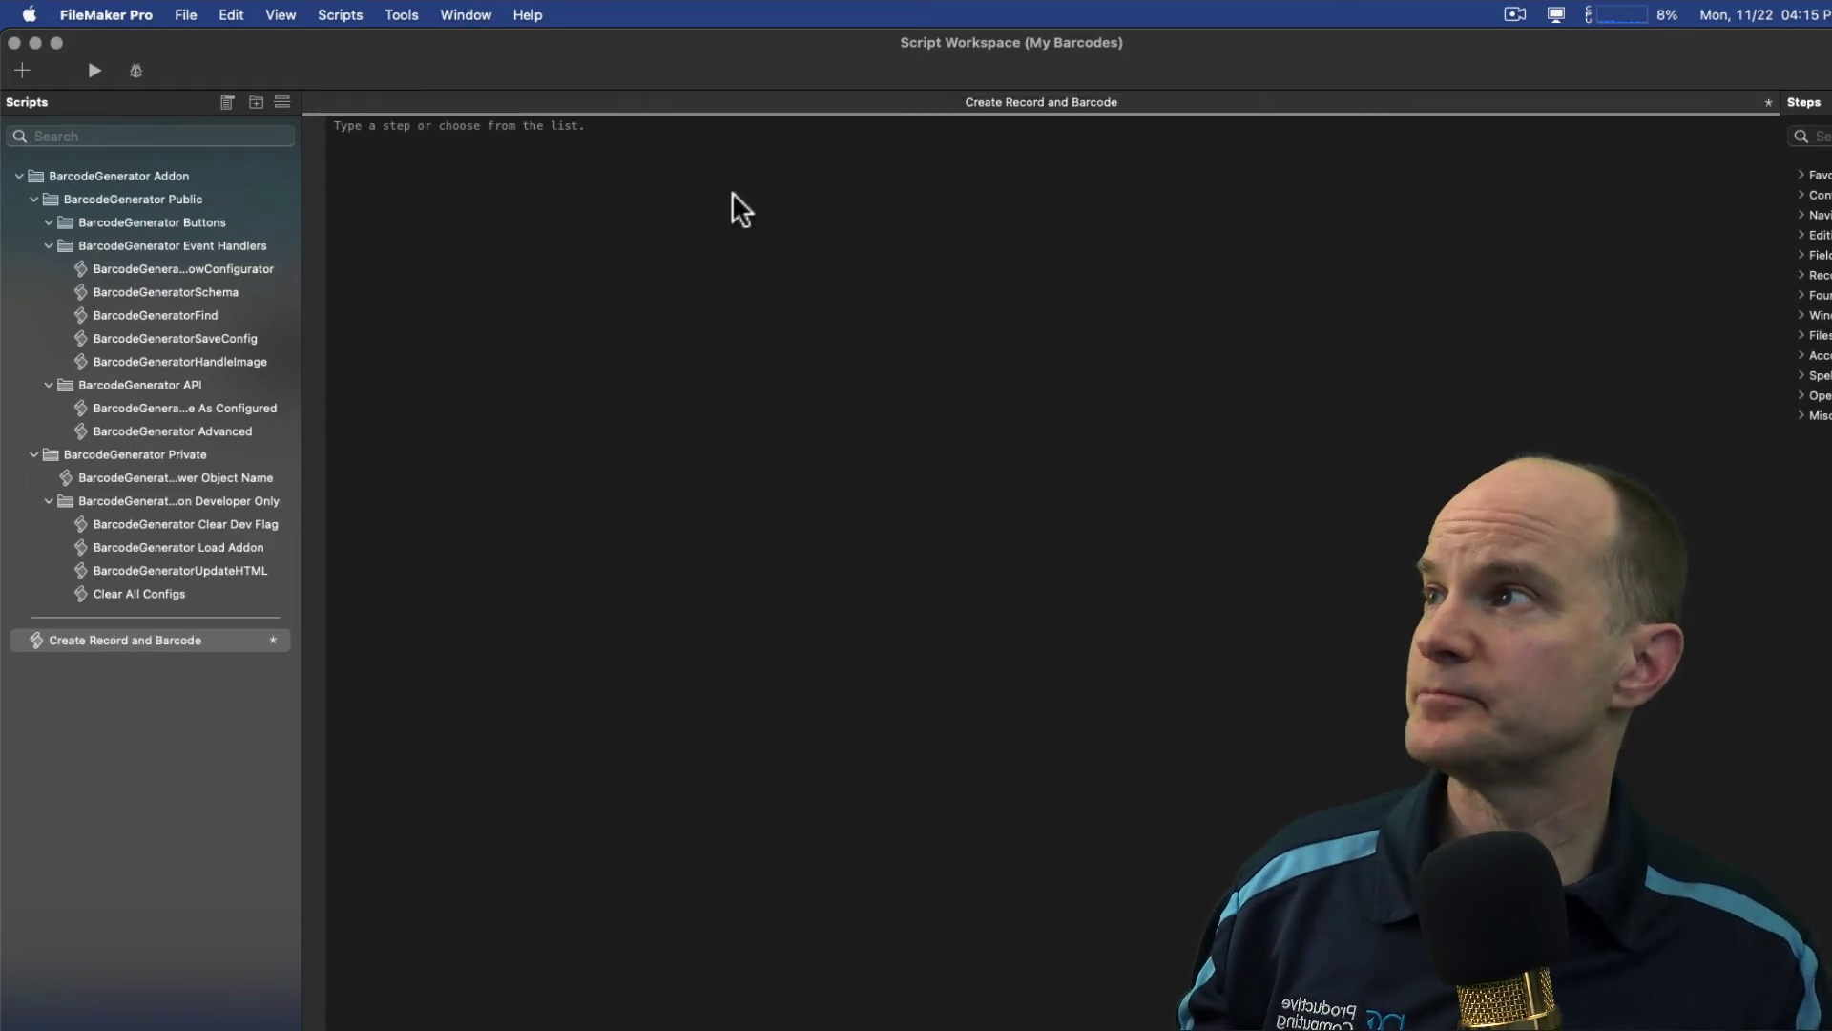
# Step: Add New Record/Request as the script's first step
pyautogui.click(607, 124)
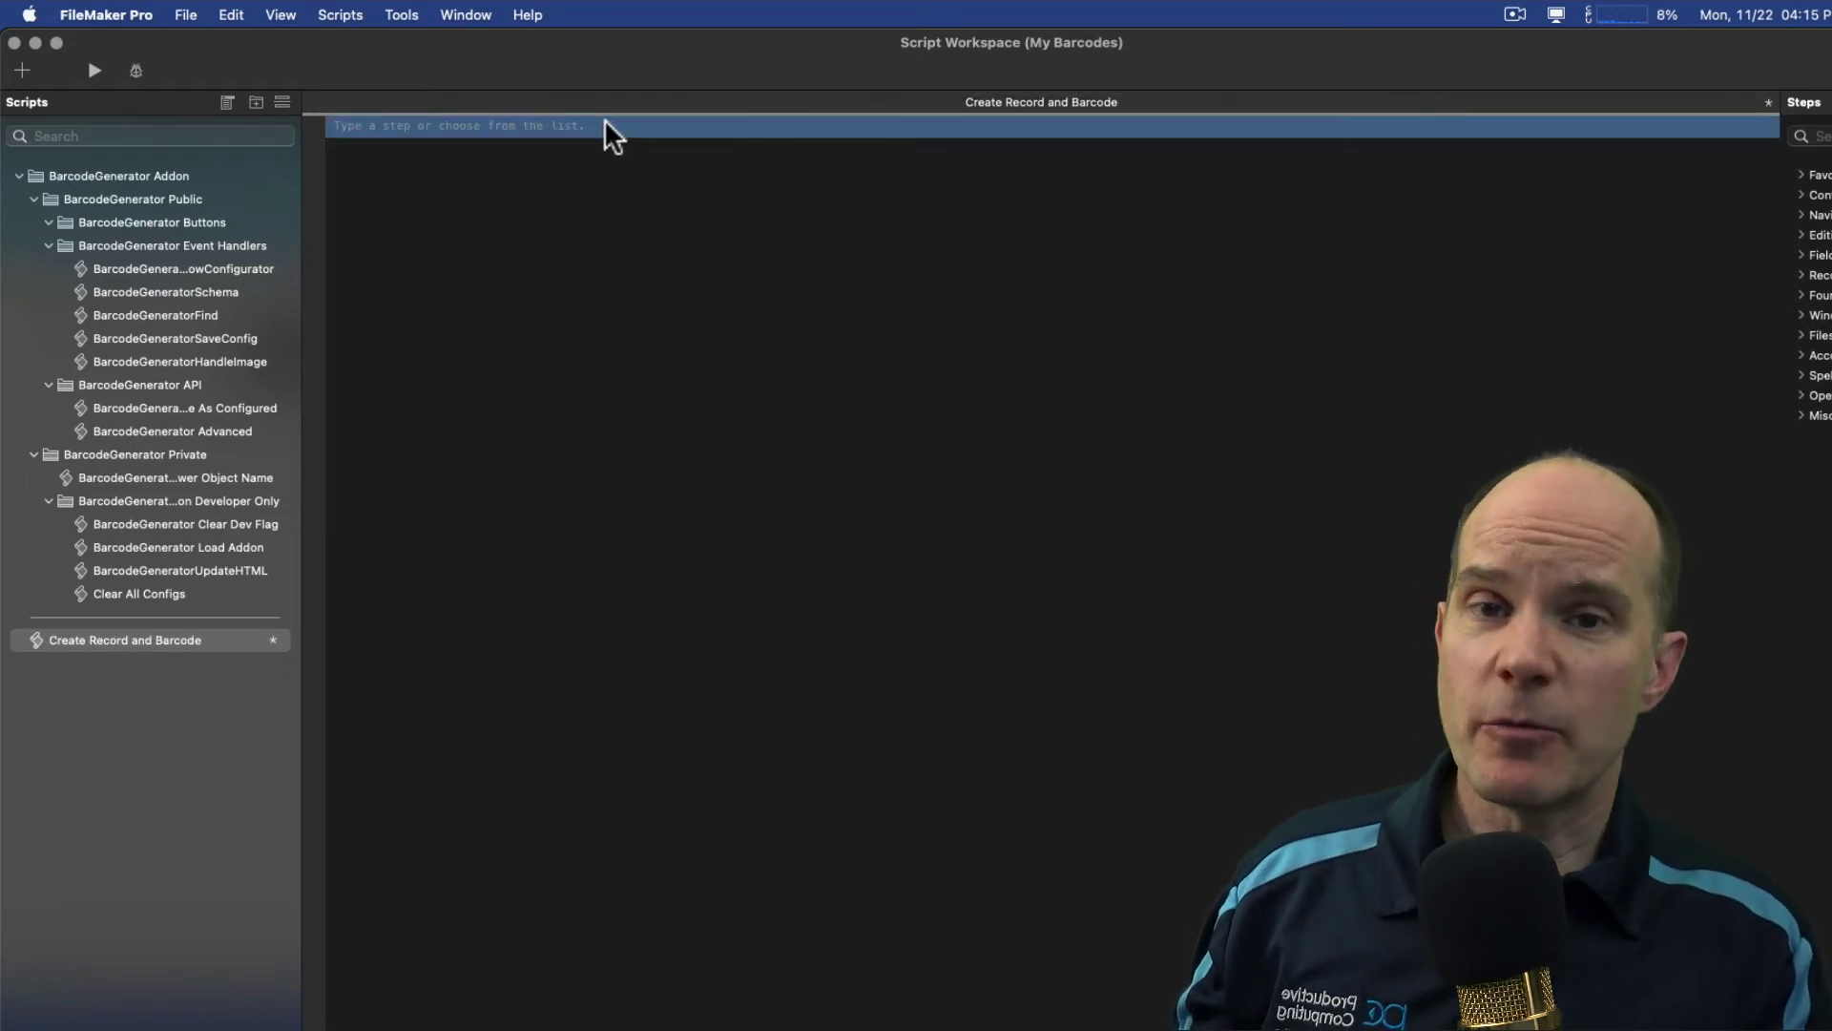
pyautogui.write('new')
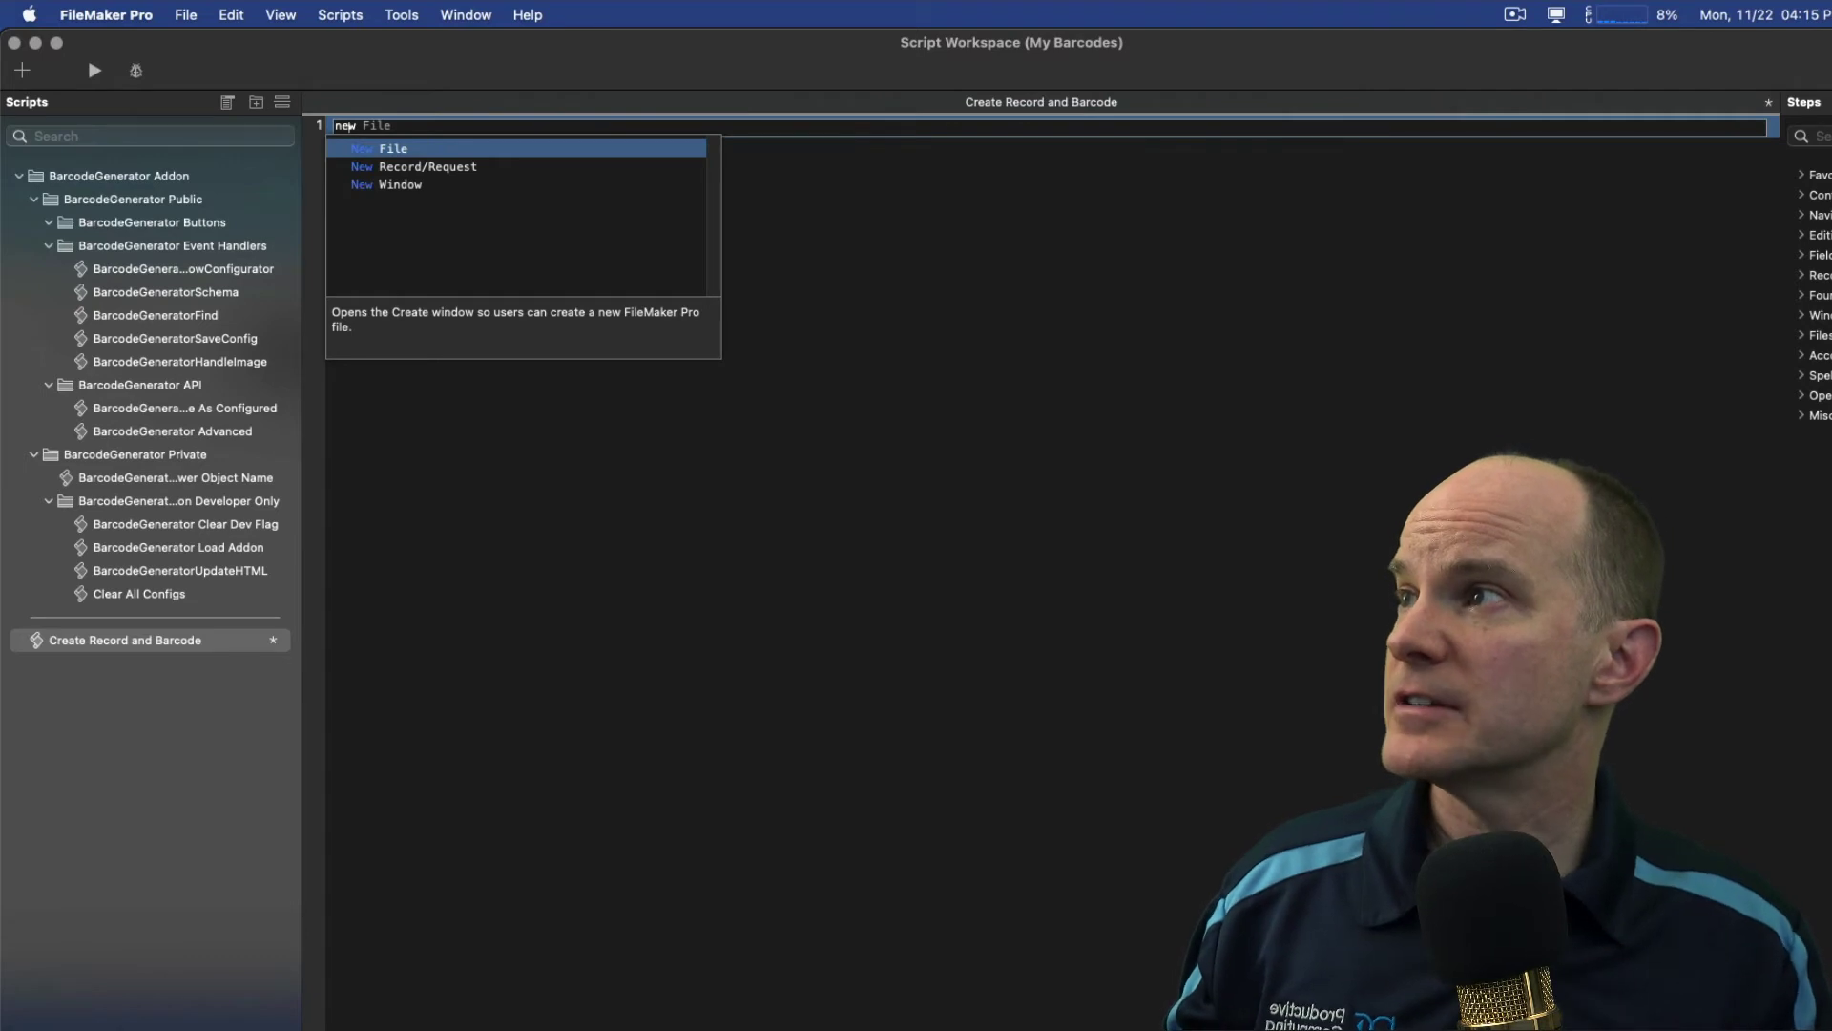
pyautogui.press('Down')
pyautogui.press('Return')
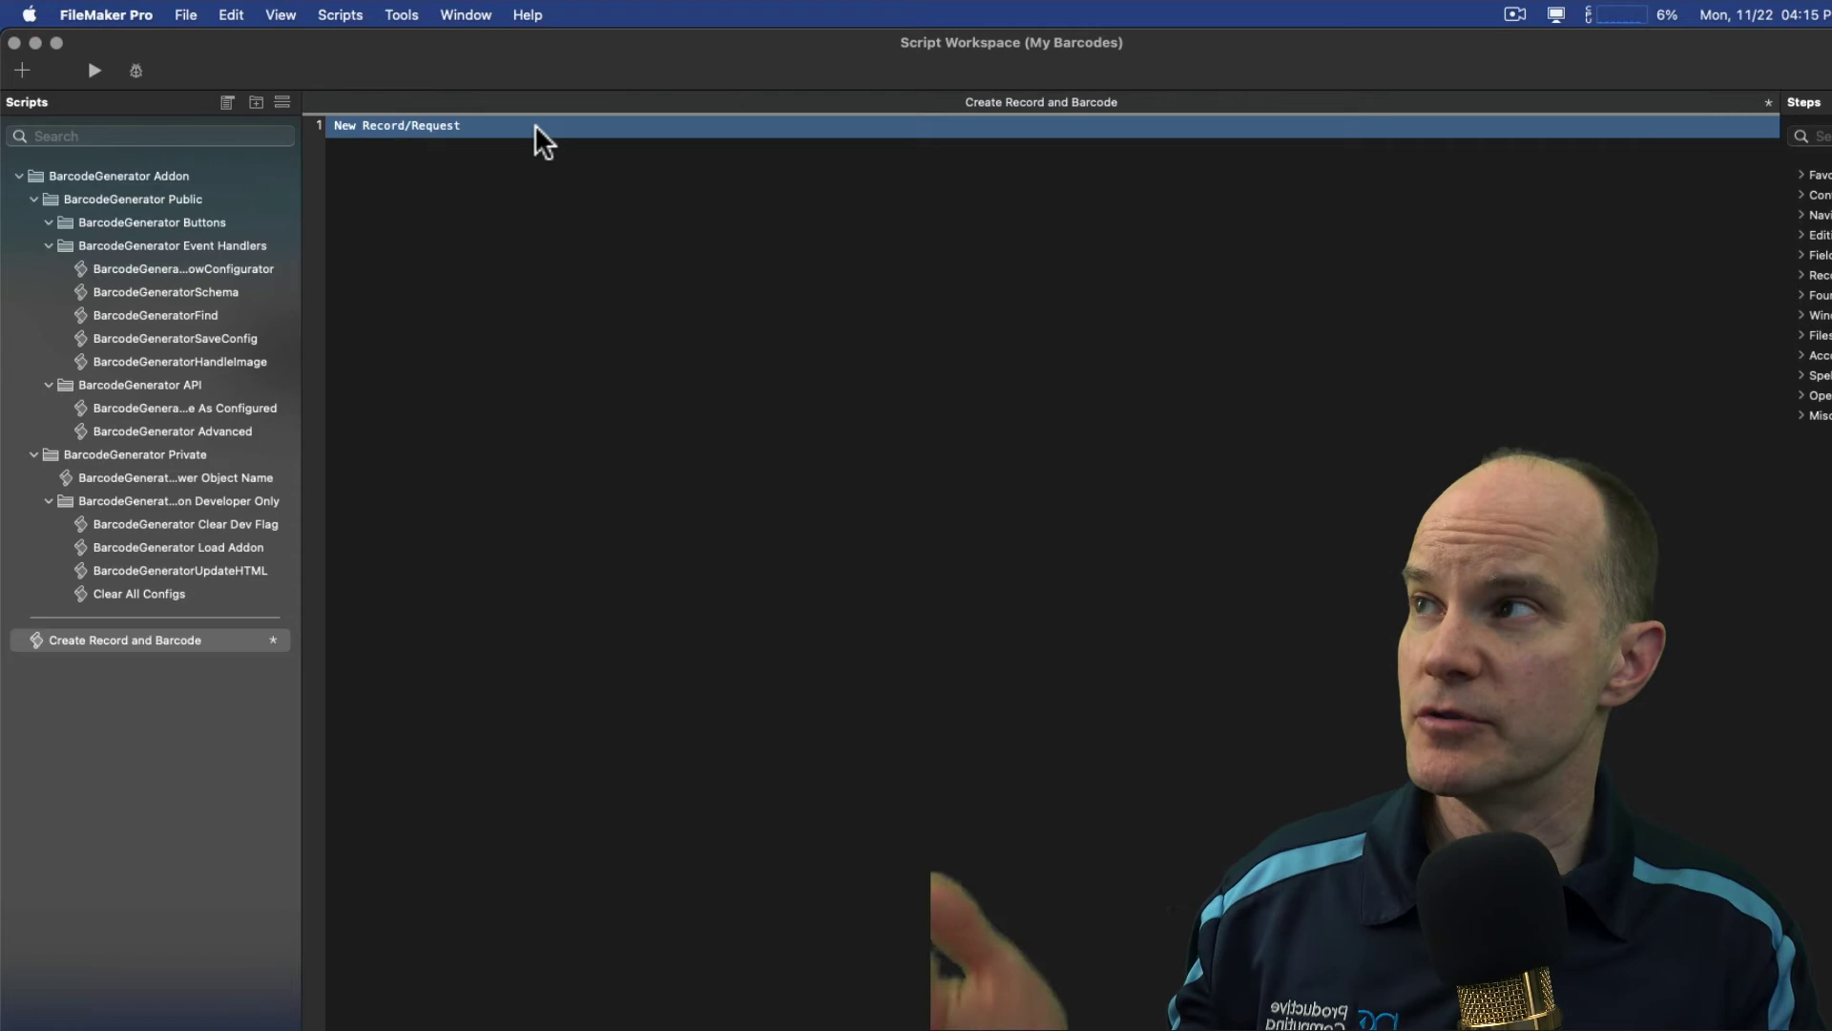
# Step: Insert a Perform Script step as line 2 of Create Record and Barcode
pyautogui.press('Down')
pyautogui.write('per')
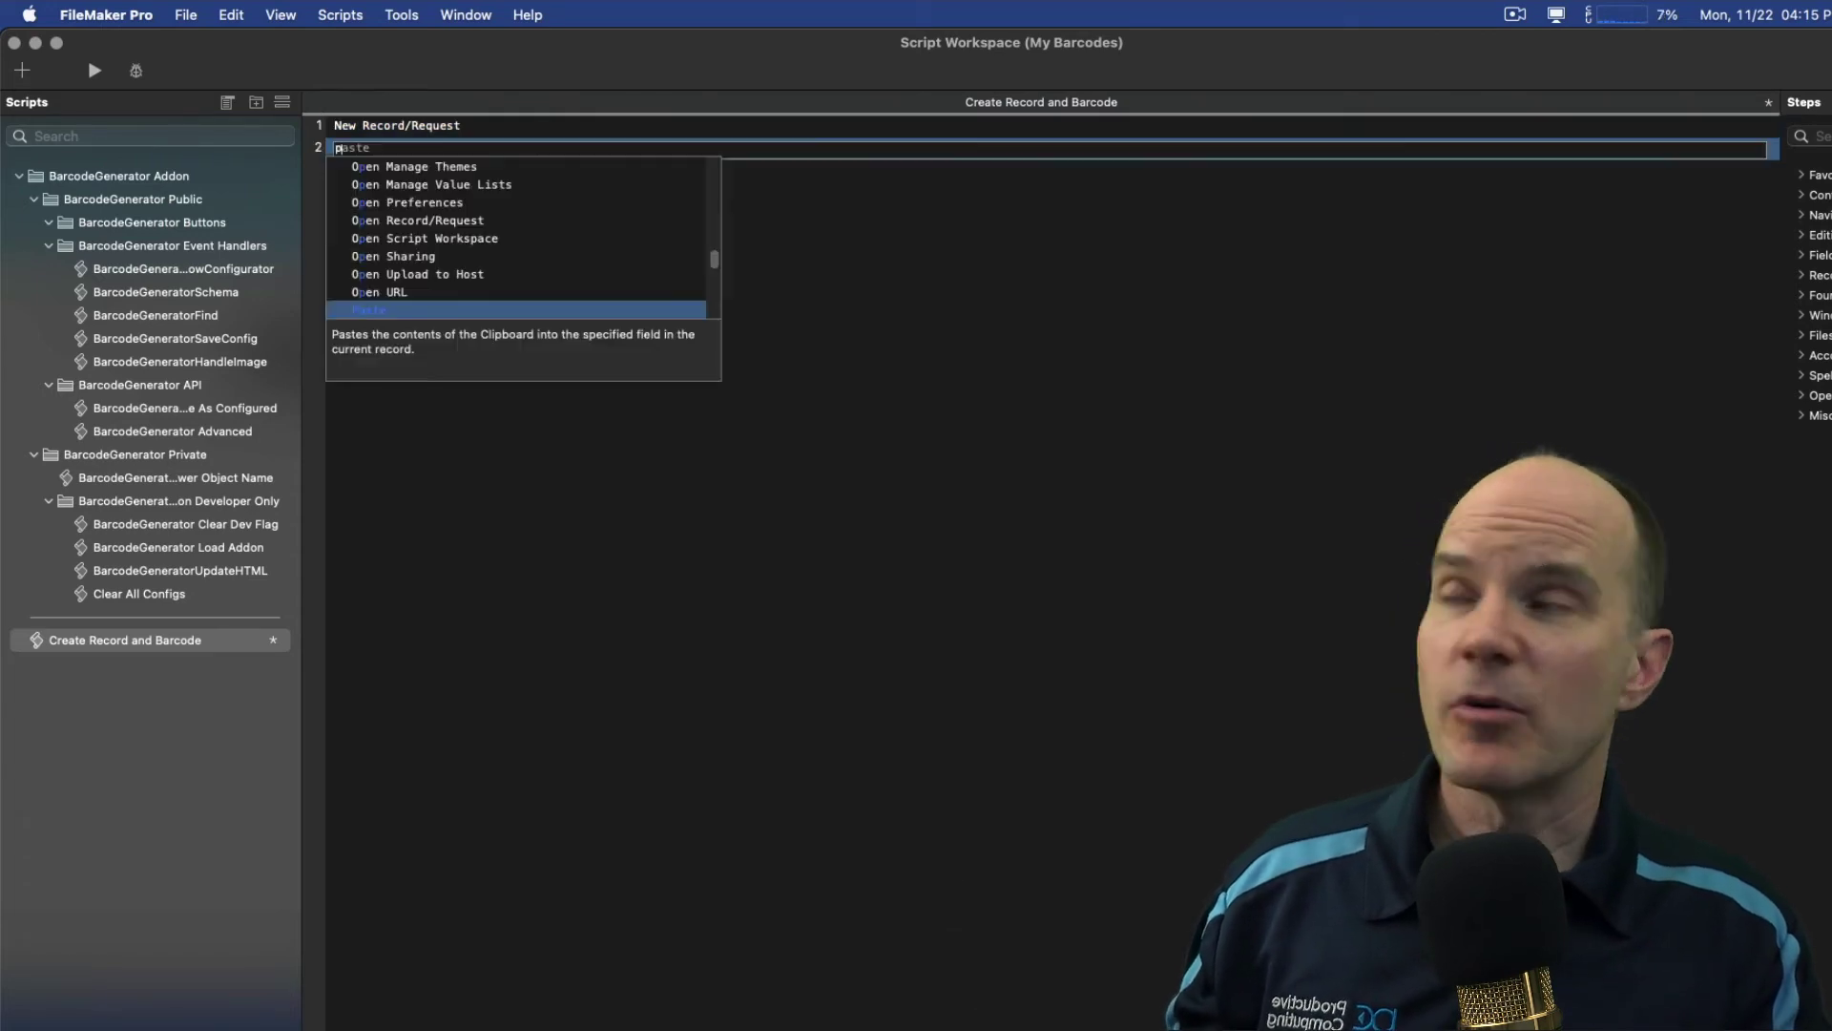
pyautogui.press('Down')
pyautogui.press('Down')
pyautogui.press('Down')
pyautogui.press('Down')
pyautogui.press('Down')
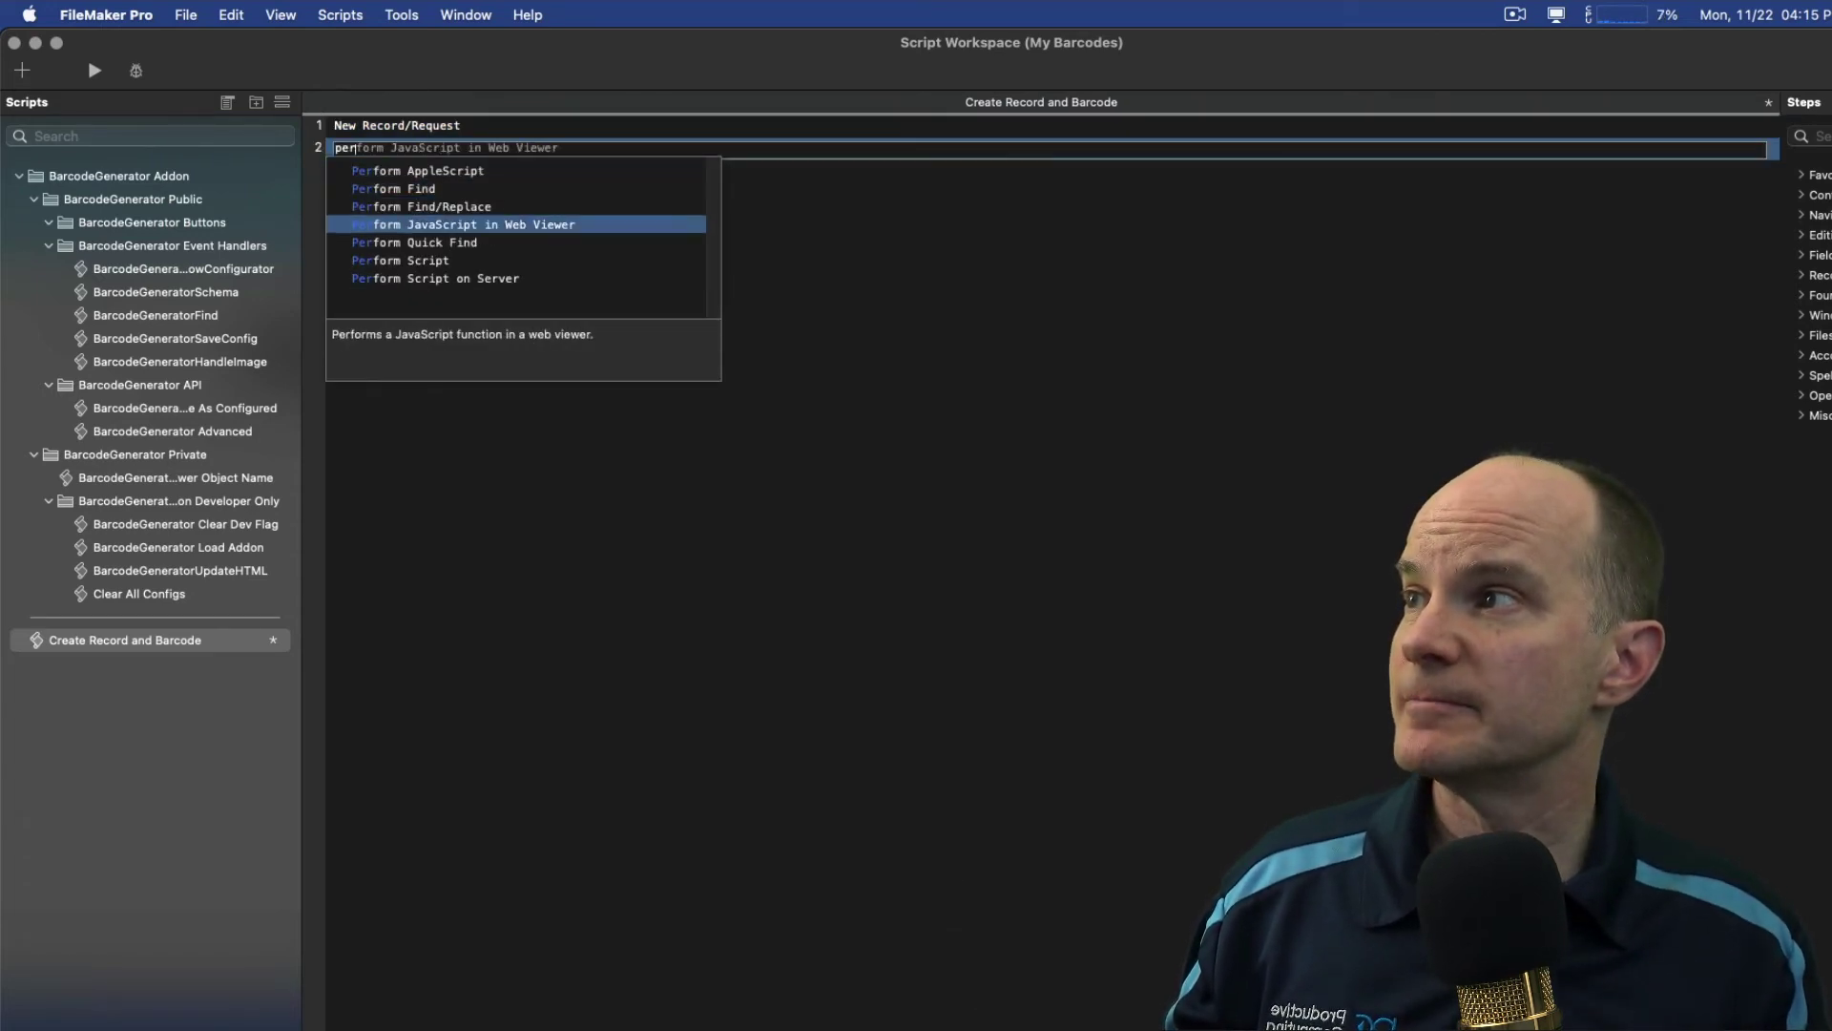
pyautogui.press('Return')
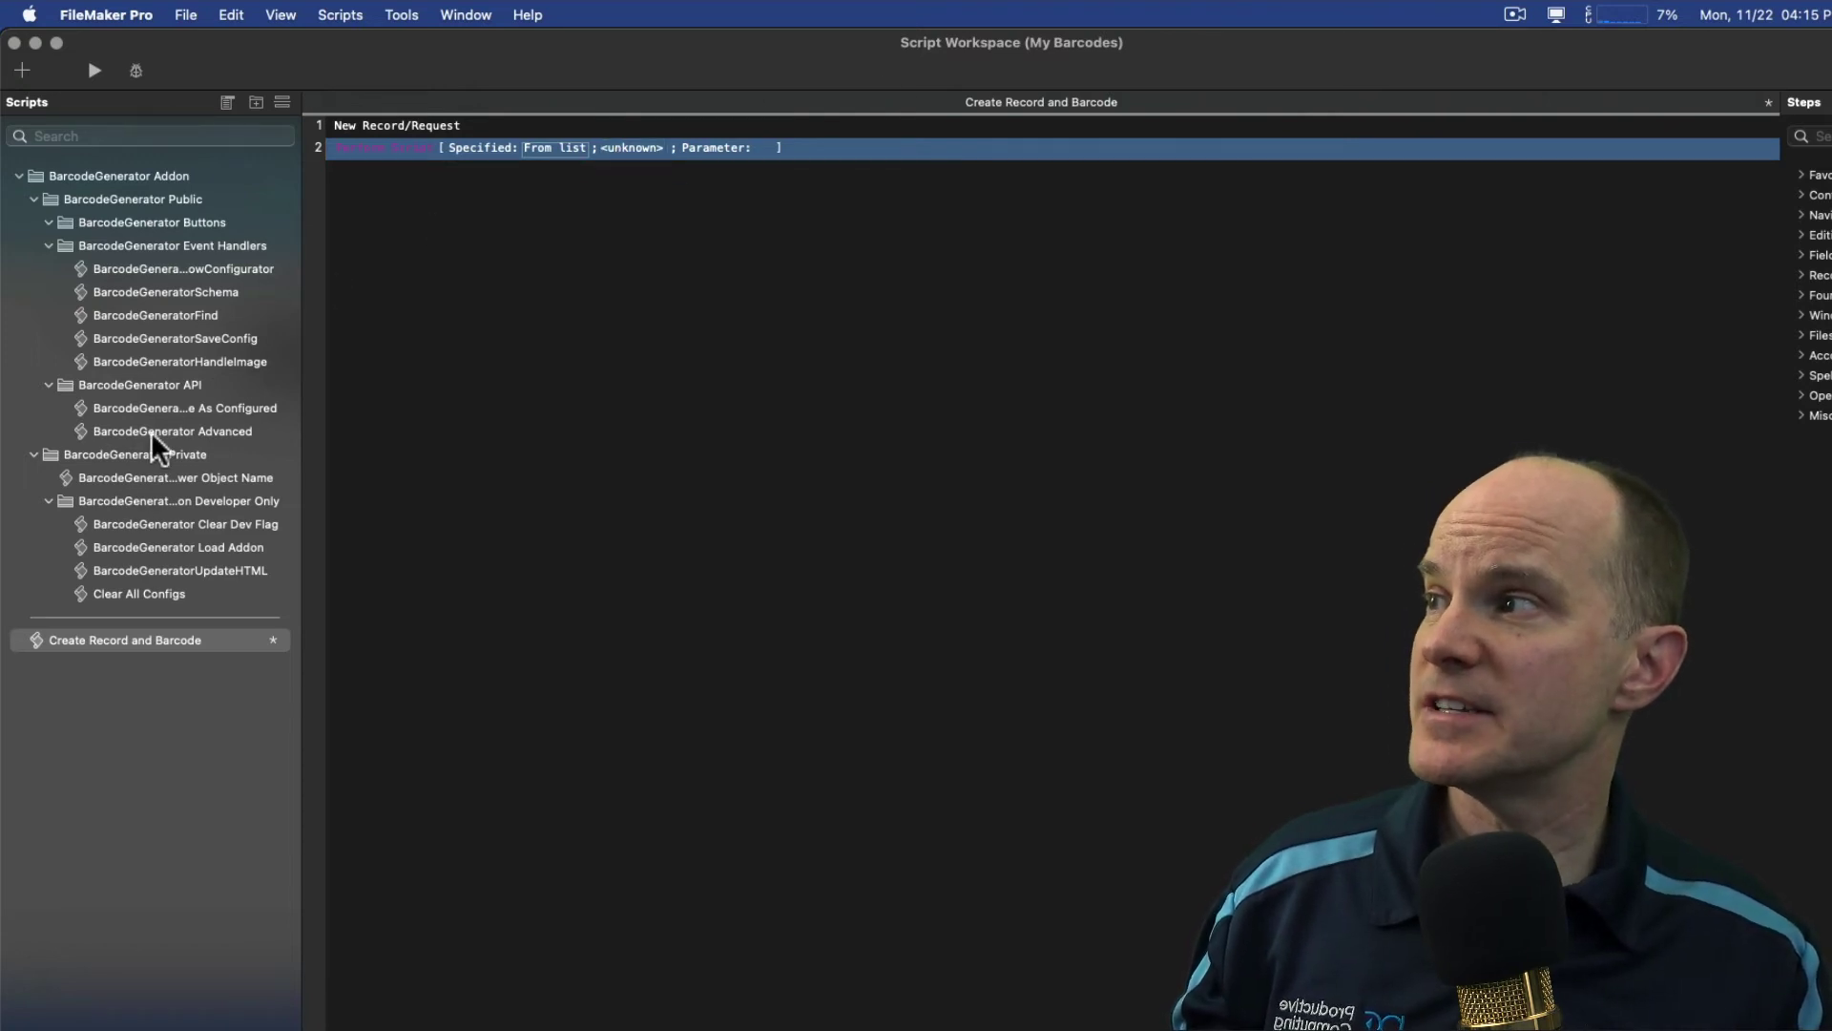
pyautogui.click(214, 411)
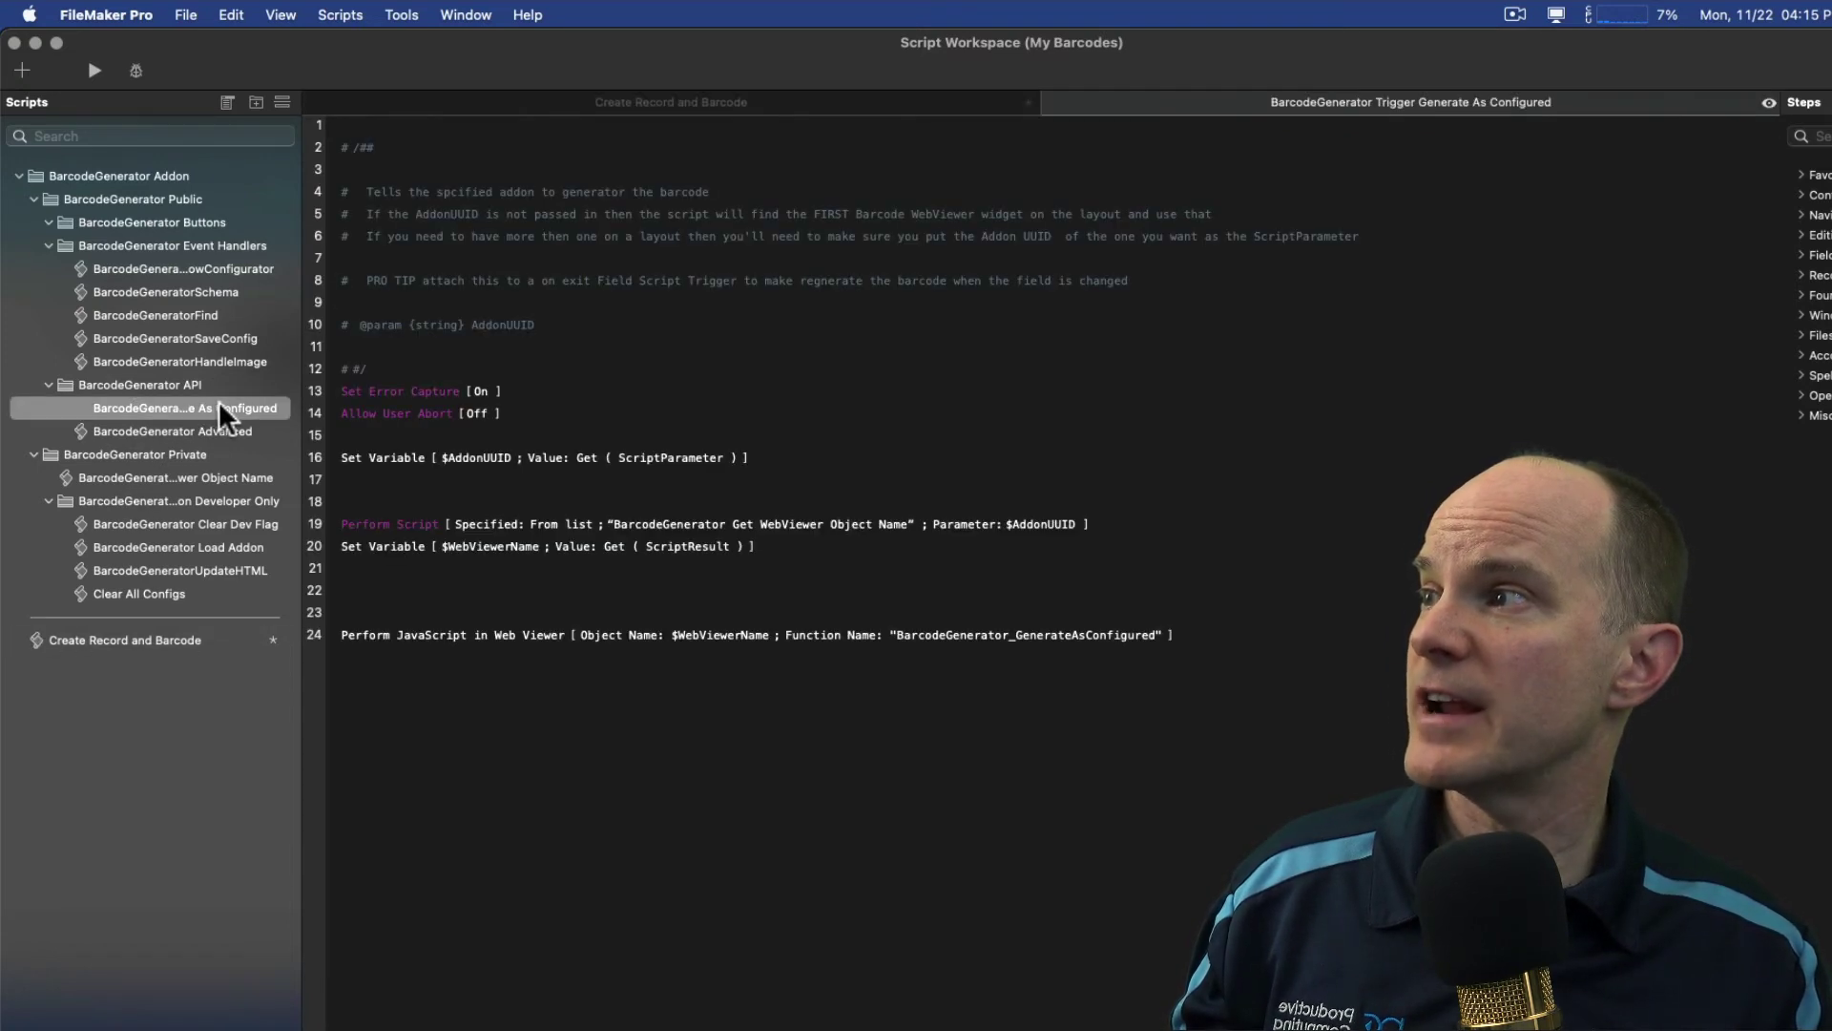
pyautogui.click(122, 634)
# Step: Set step 2 to run BarcodeGenerator Trigger Generate As Configured with no parameter
pyautogui.click(646, 148)
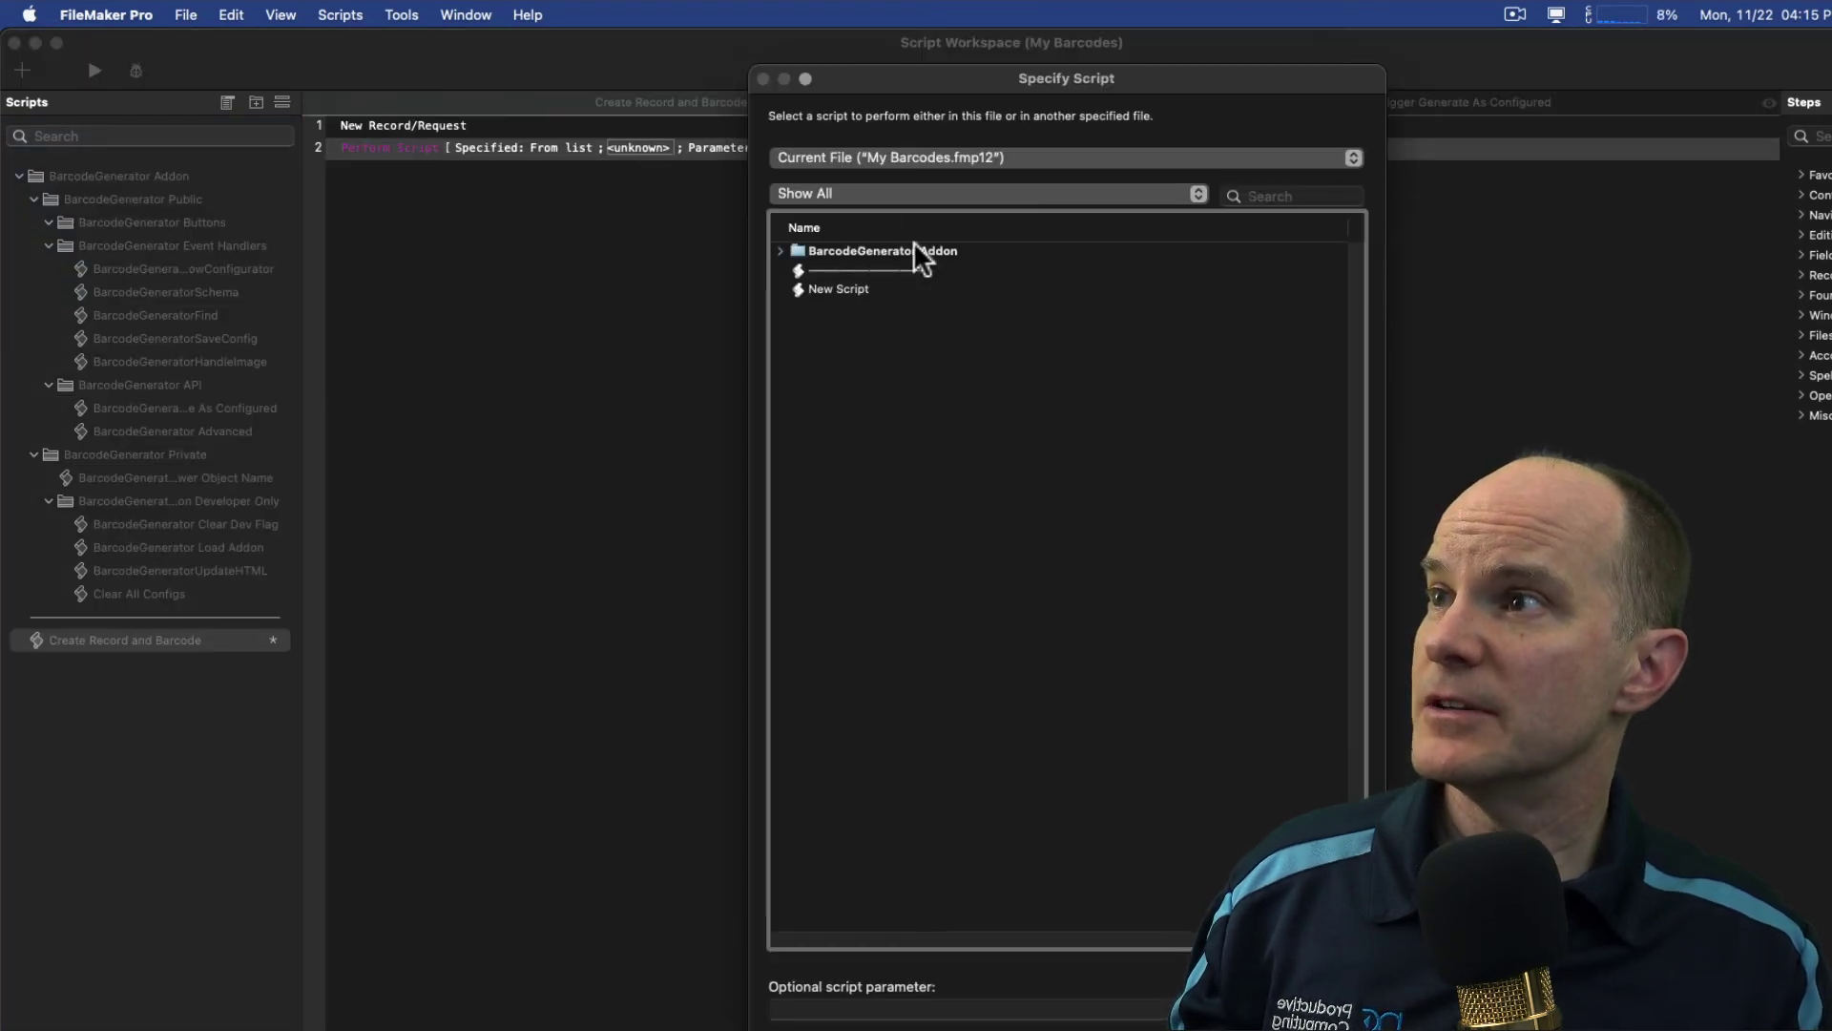
pyautogui.click(1306, 195)
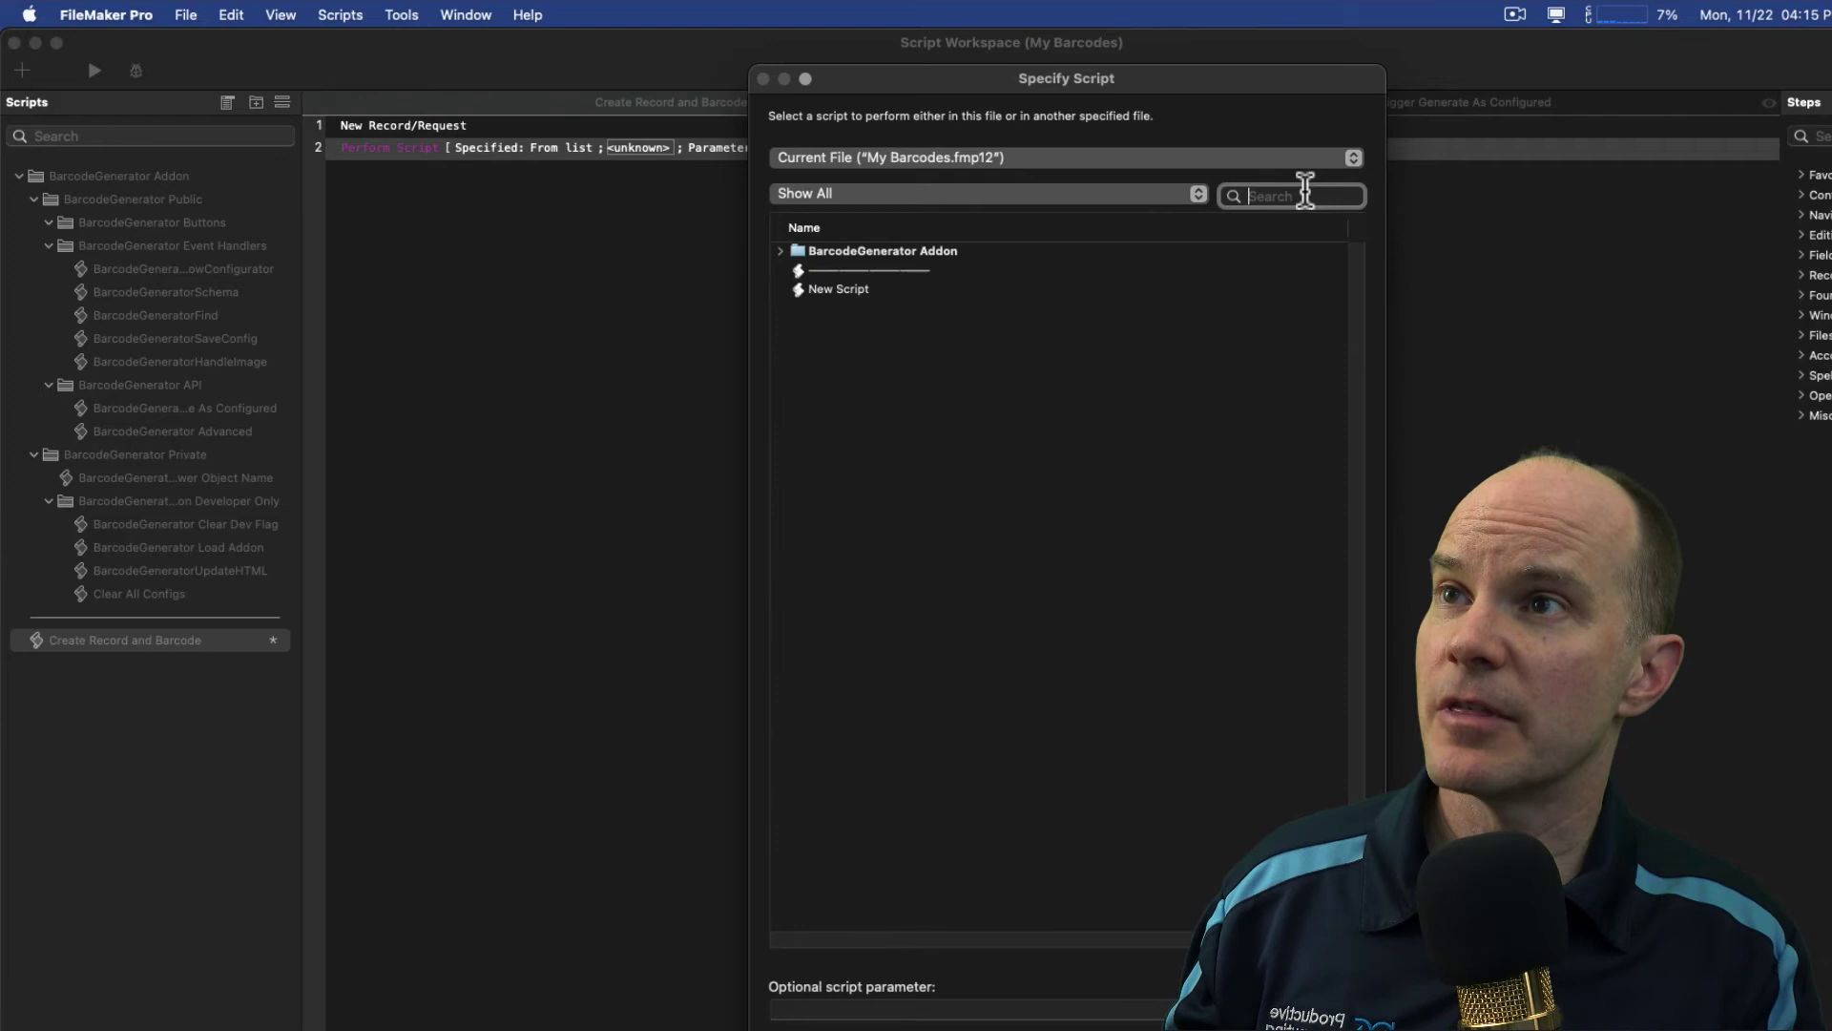
pyautogui.write('as')
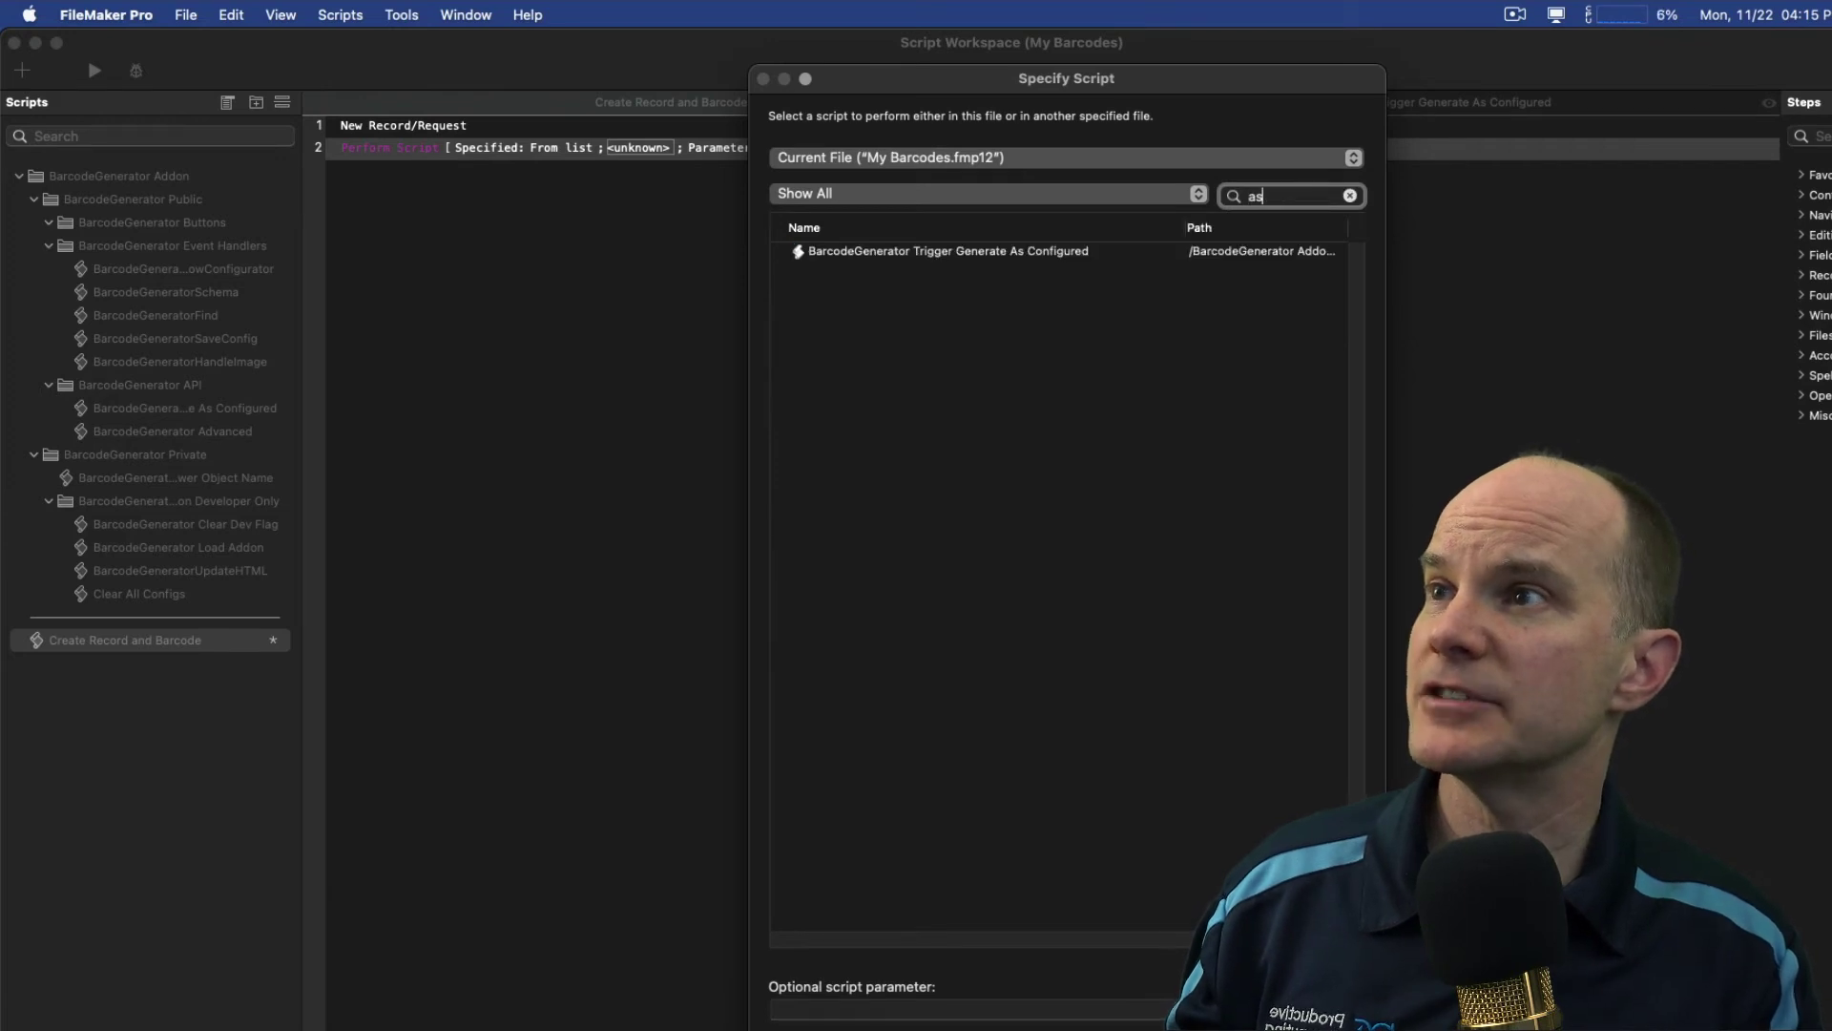
pyautogui.click(864, 254)
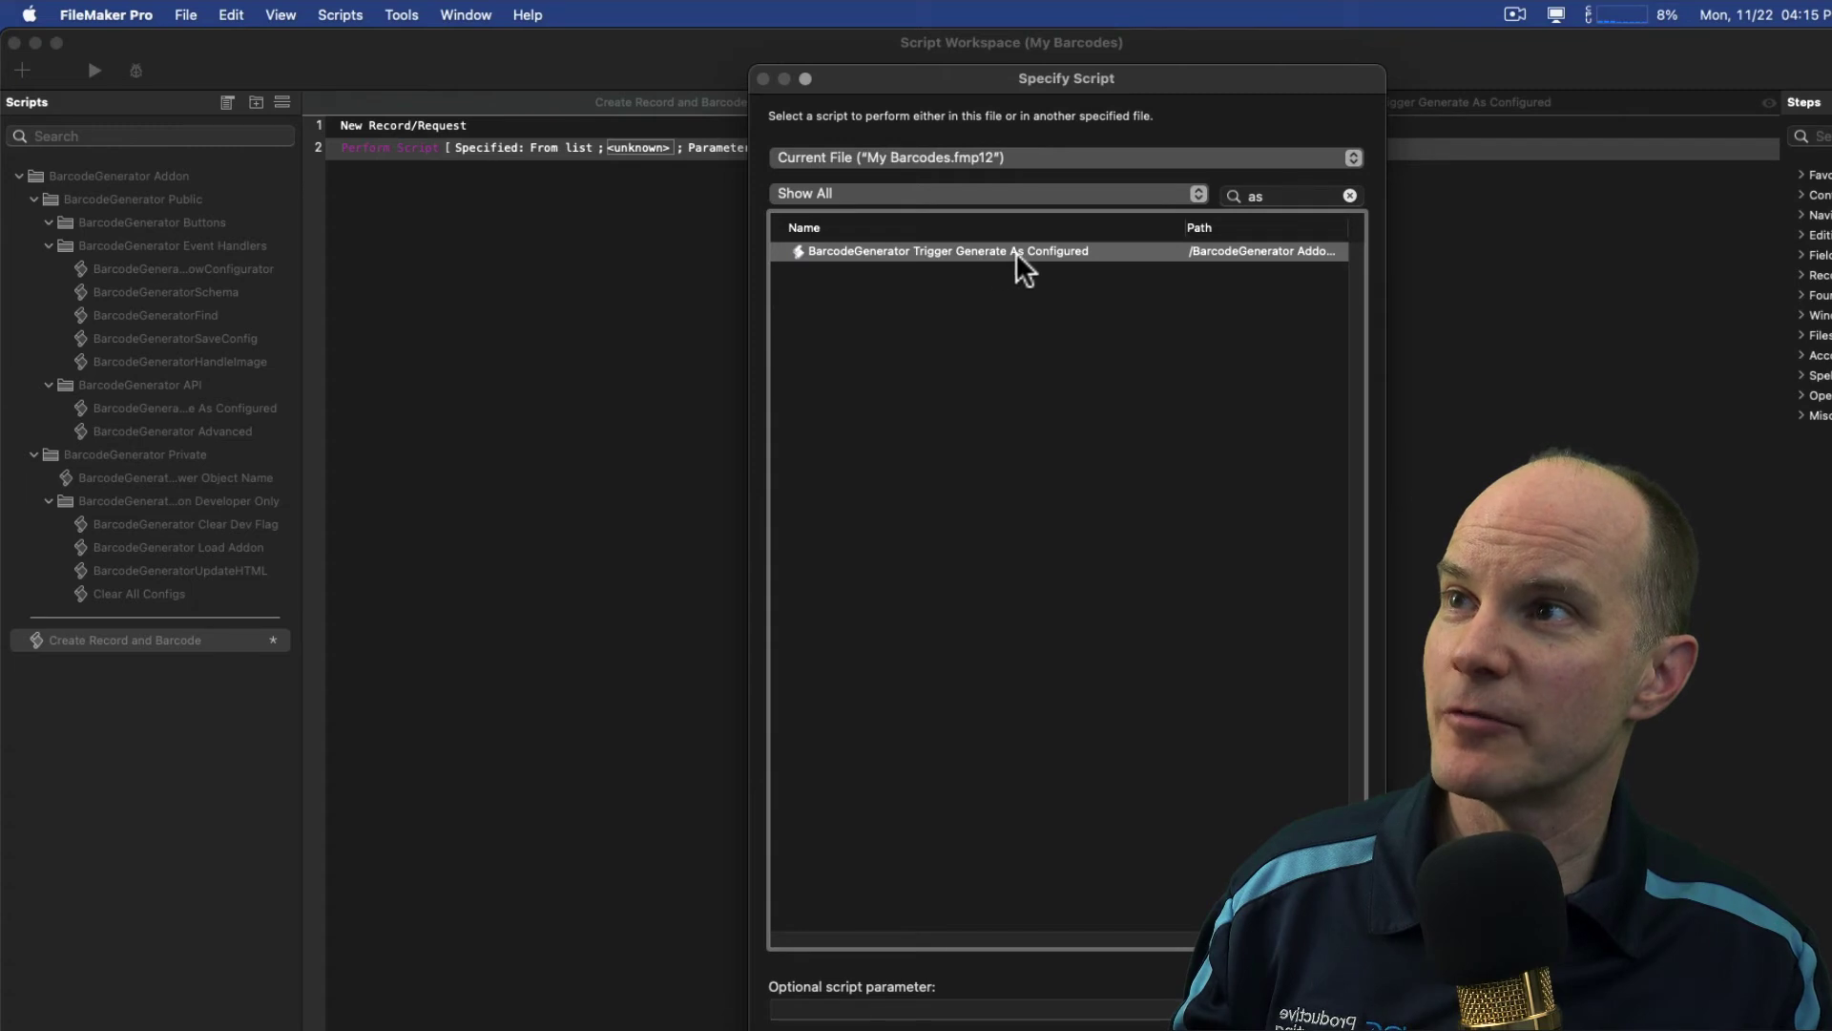
pyautogui.click(997, 1010)
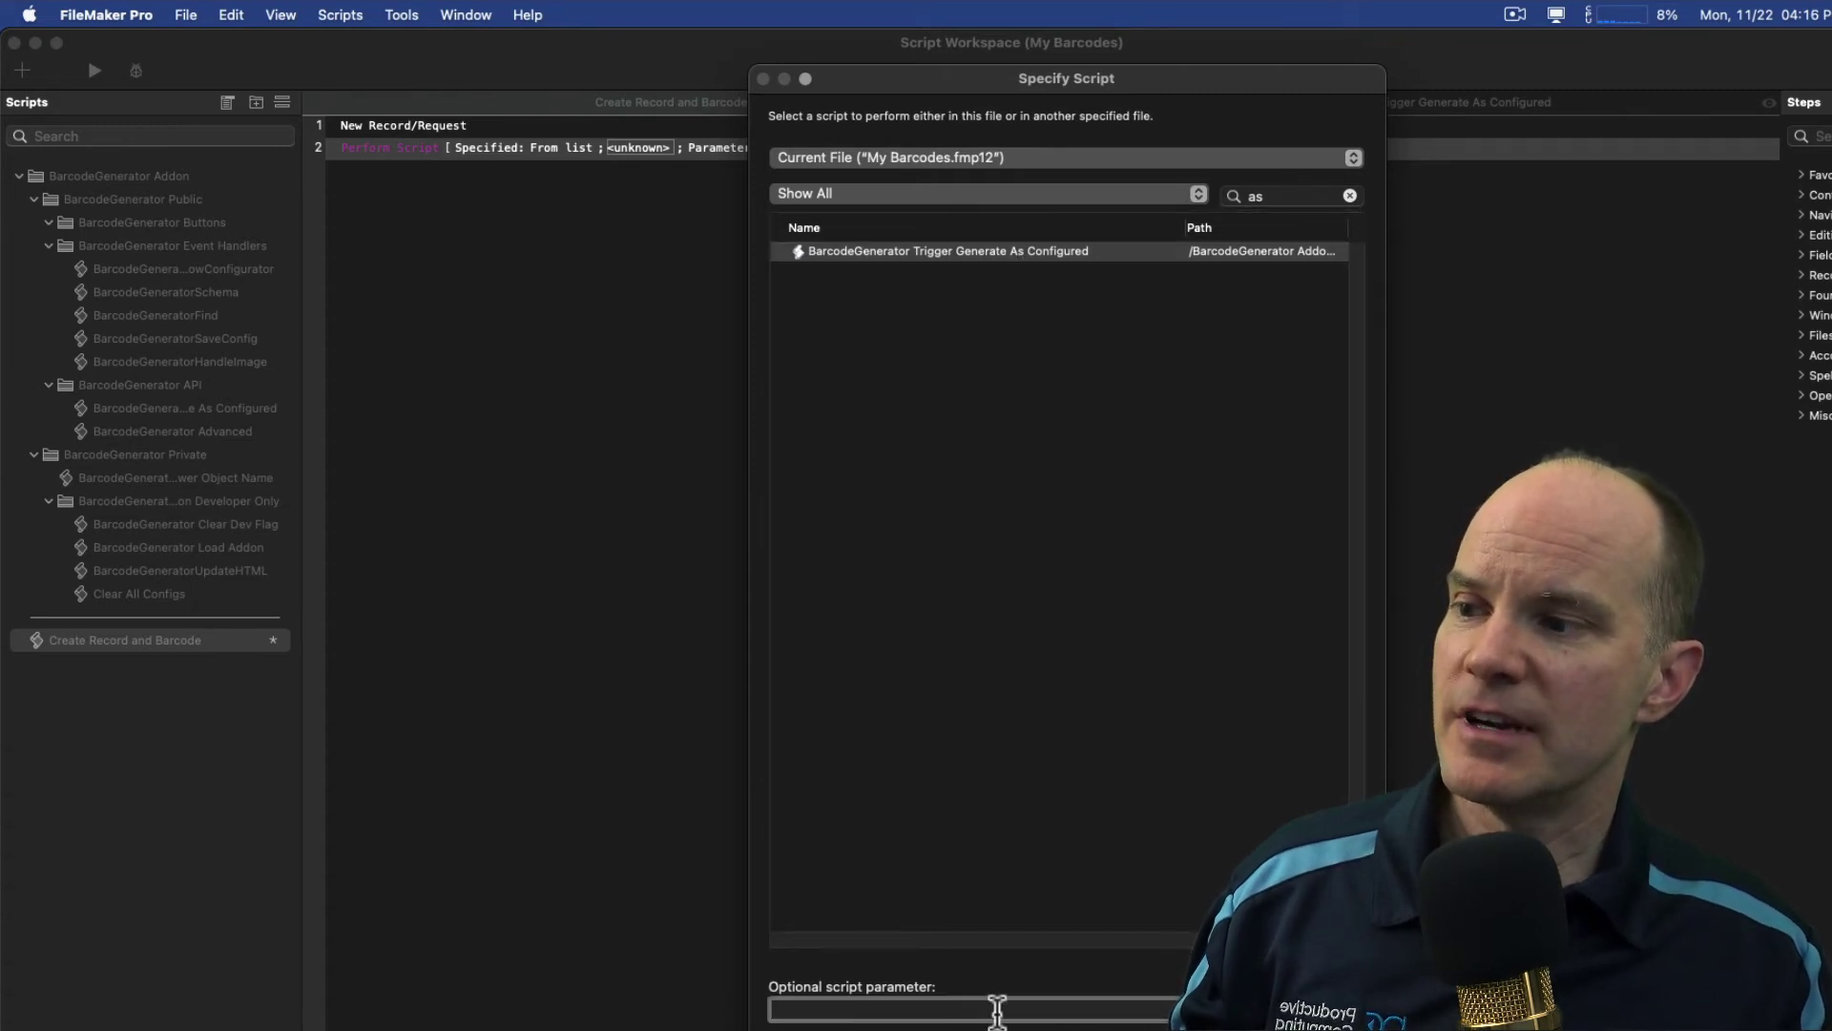
# Step: Confirm BarcodeGenerator Trigger Generate As Configured for step 2 and return to Layout mode
pyautogui.press('Return')
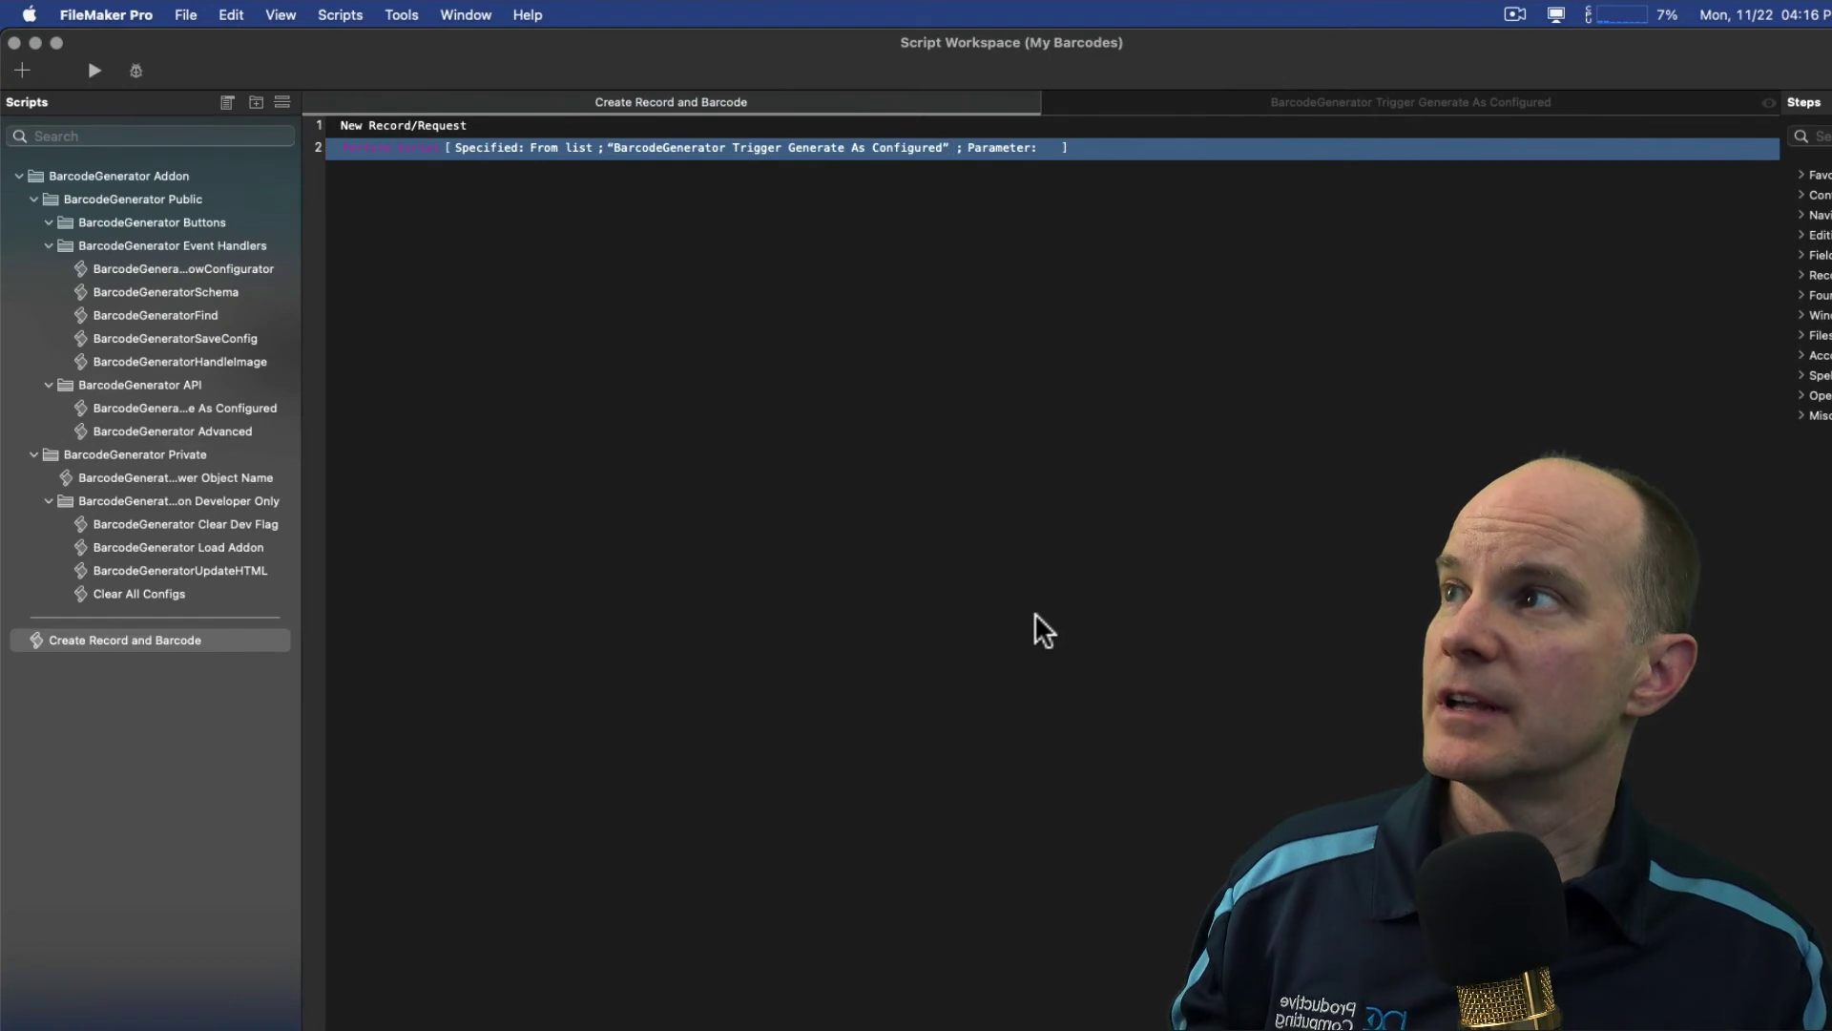
pyautogui.click(14, 43)
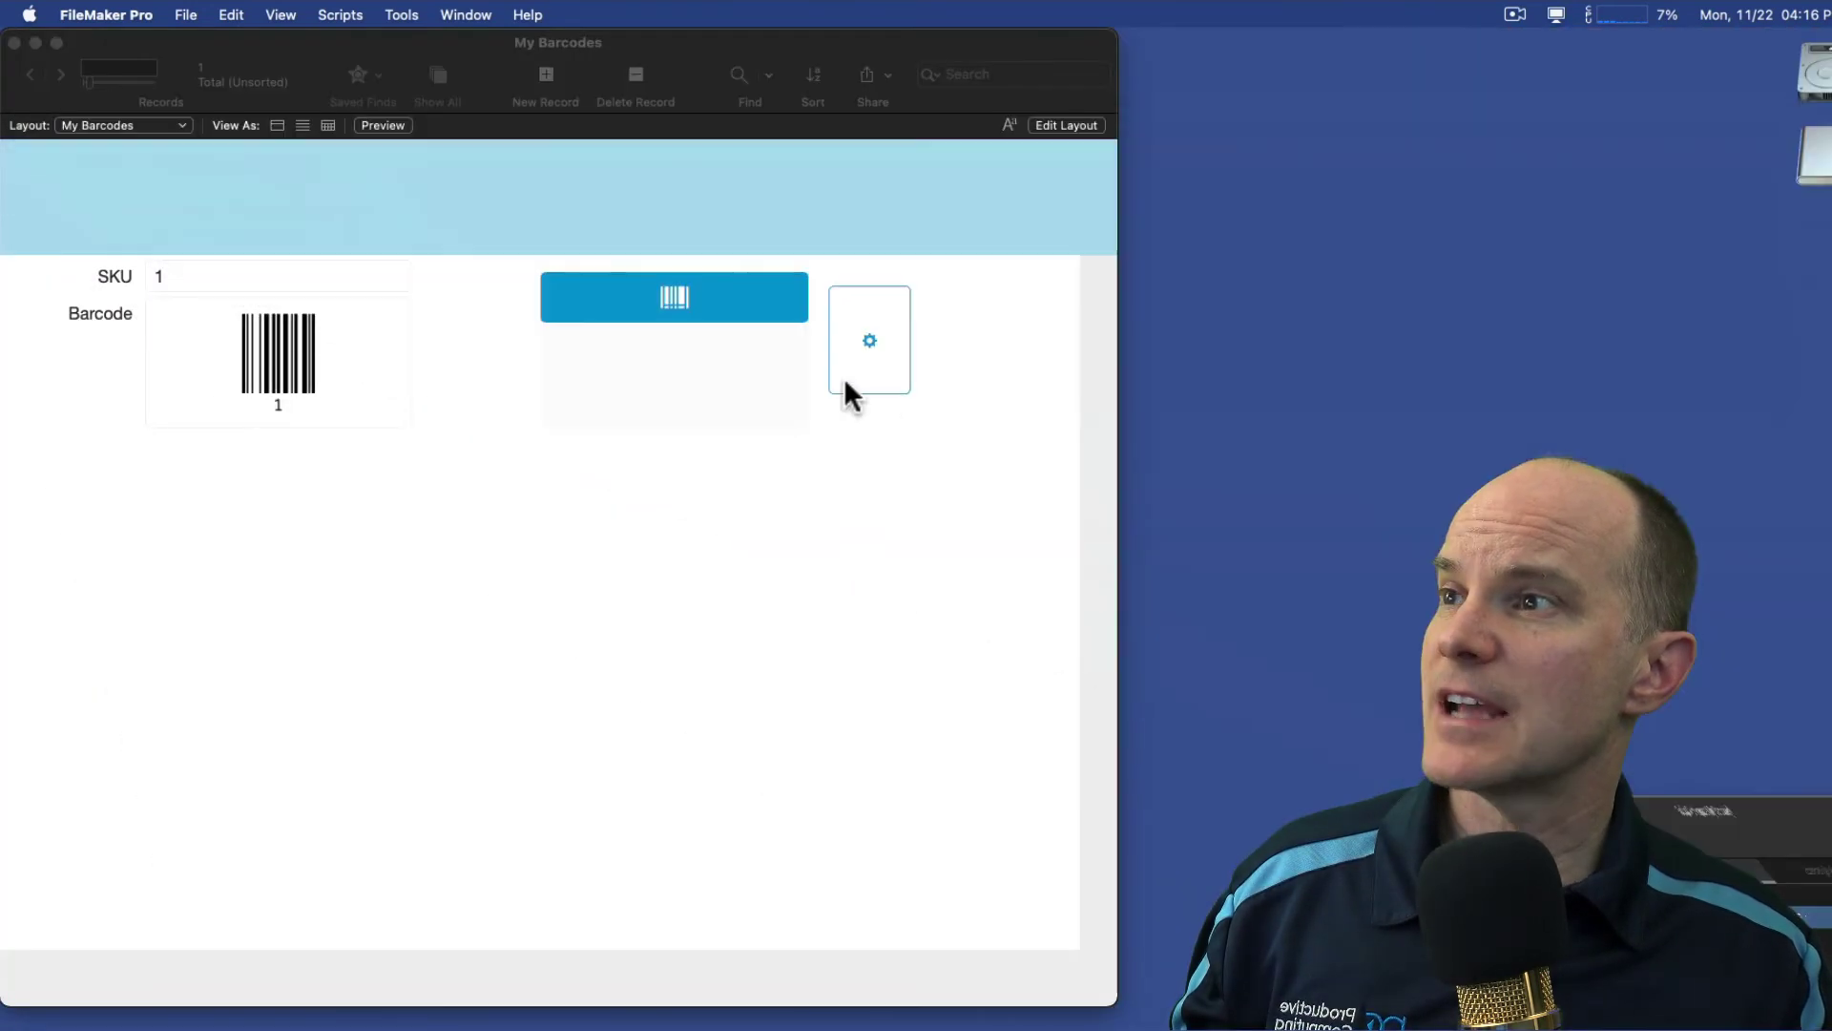
pyautogui.press('super+l')
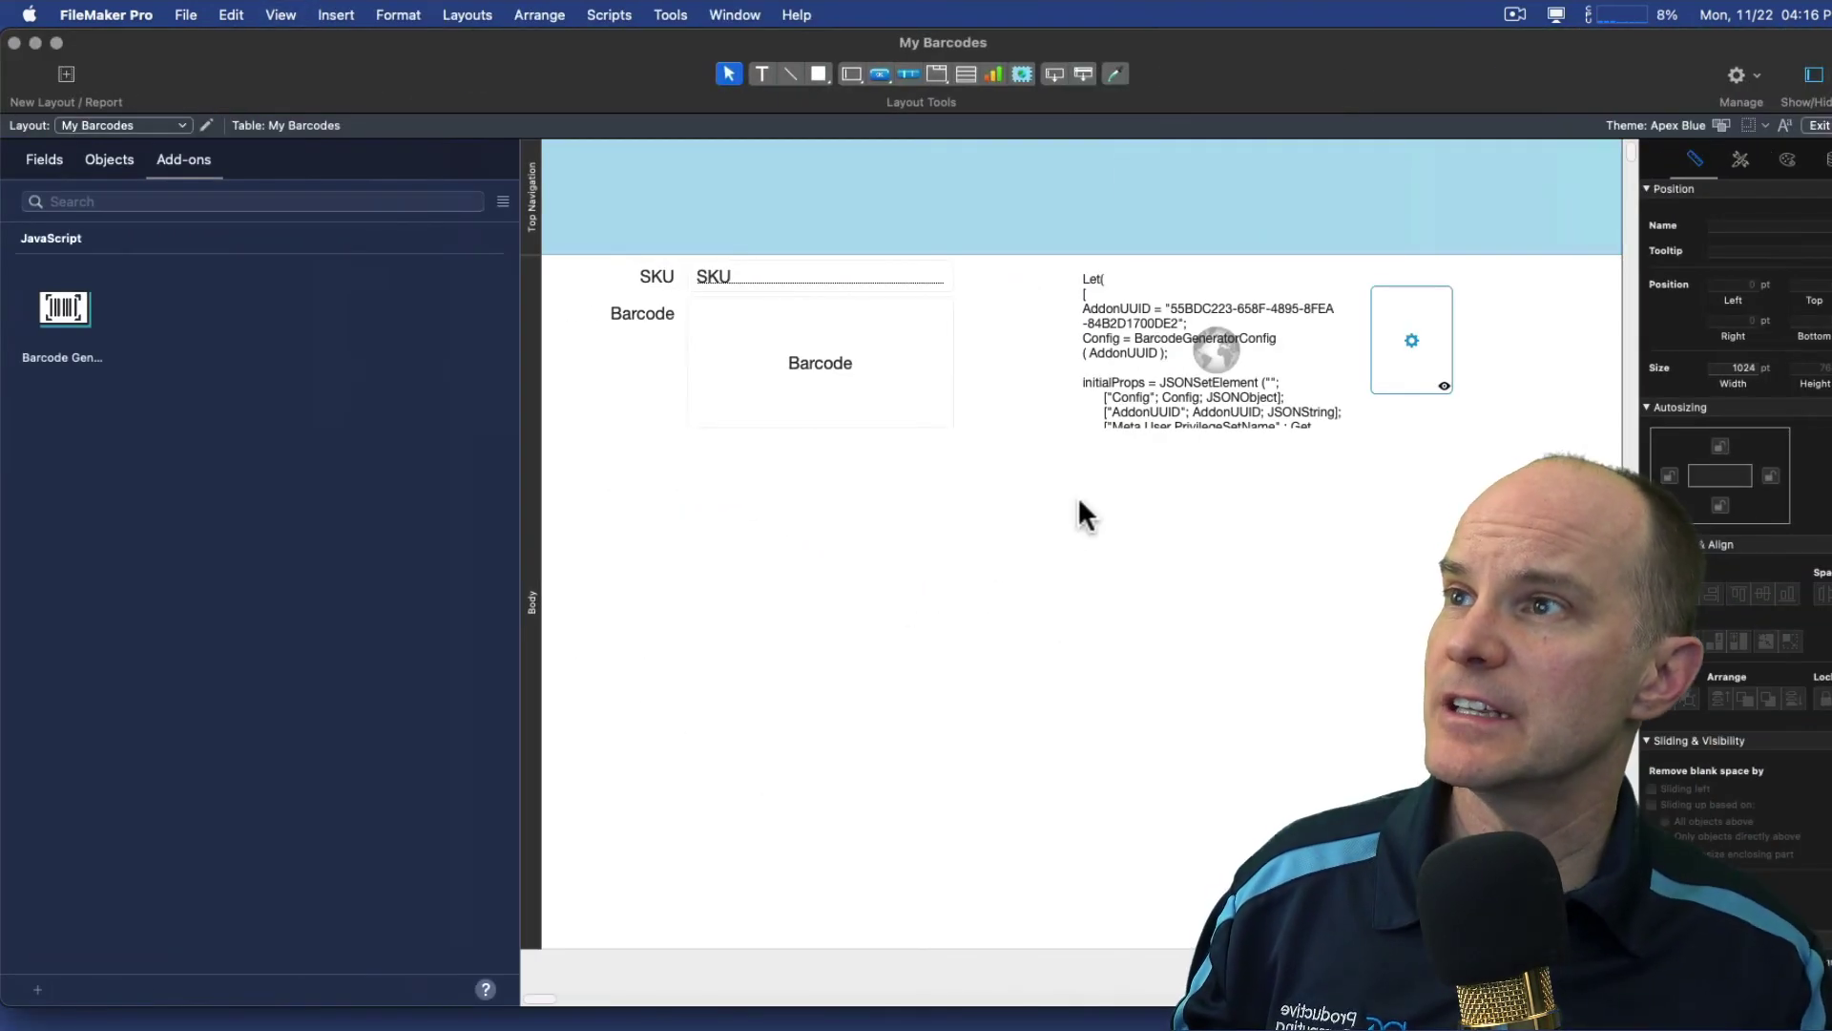
# Step: Copy the AddonUUID from the web viewer's address calculation, then reopen the script in Browse mode
pyautogui.click(1205, 351)
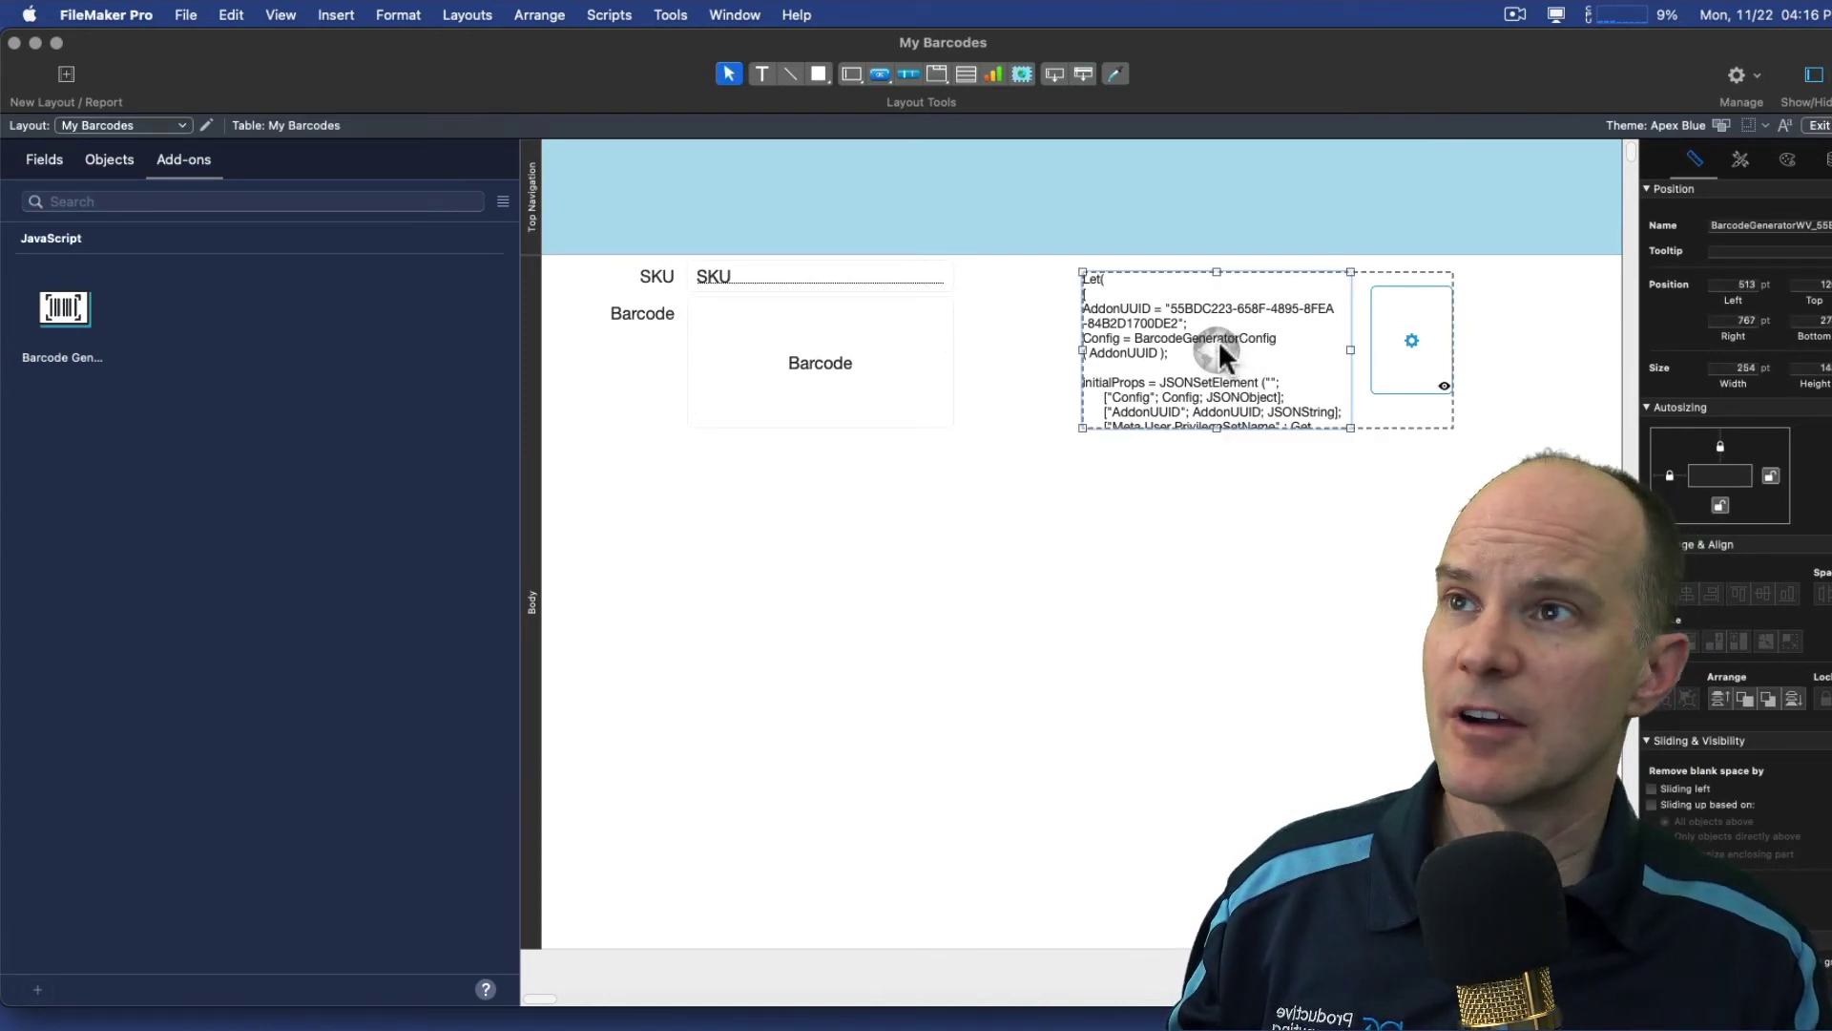
pyautogui.doubleClick(1216, 365)
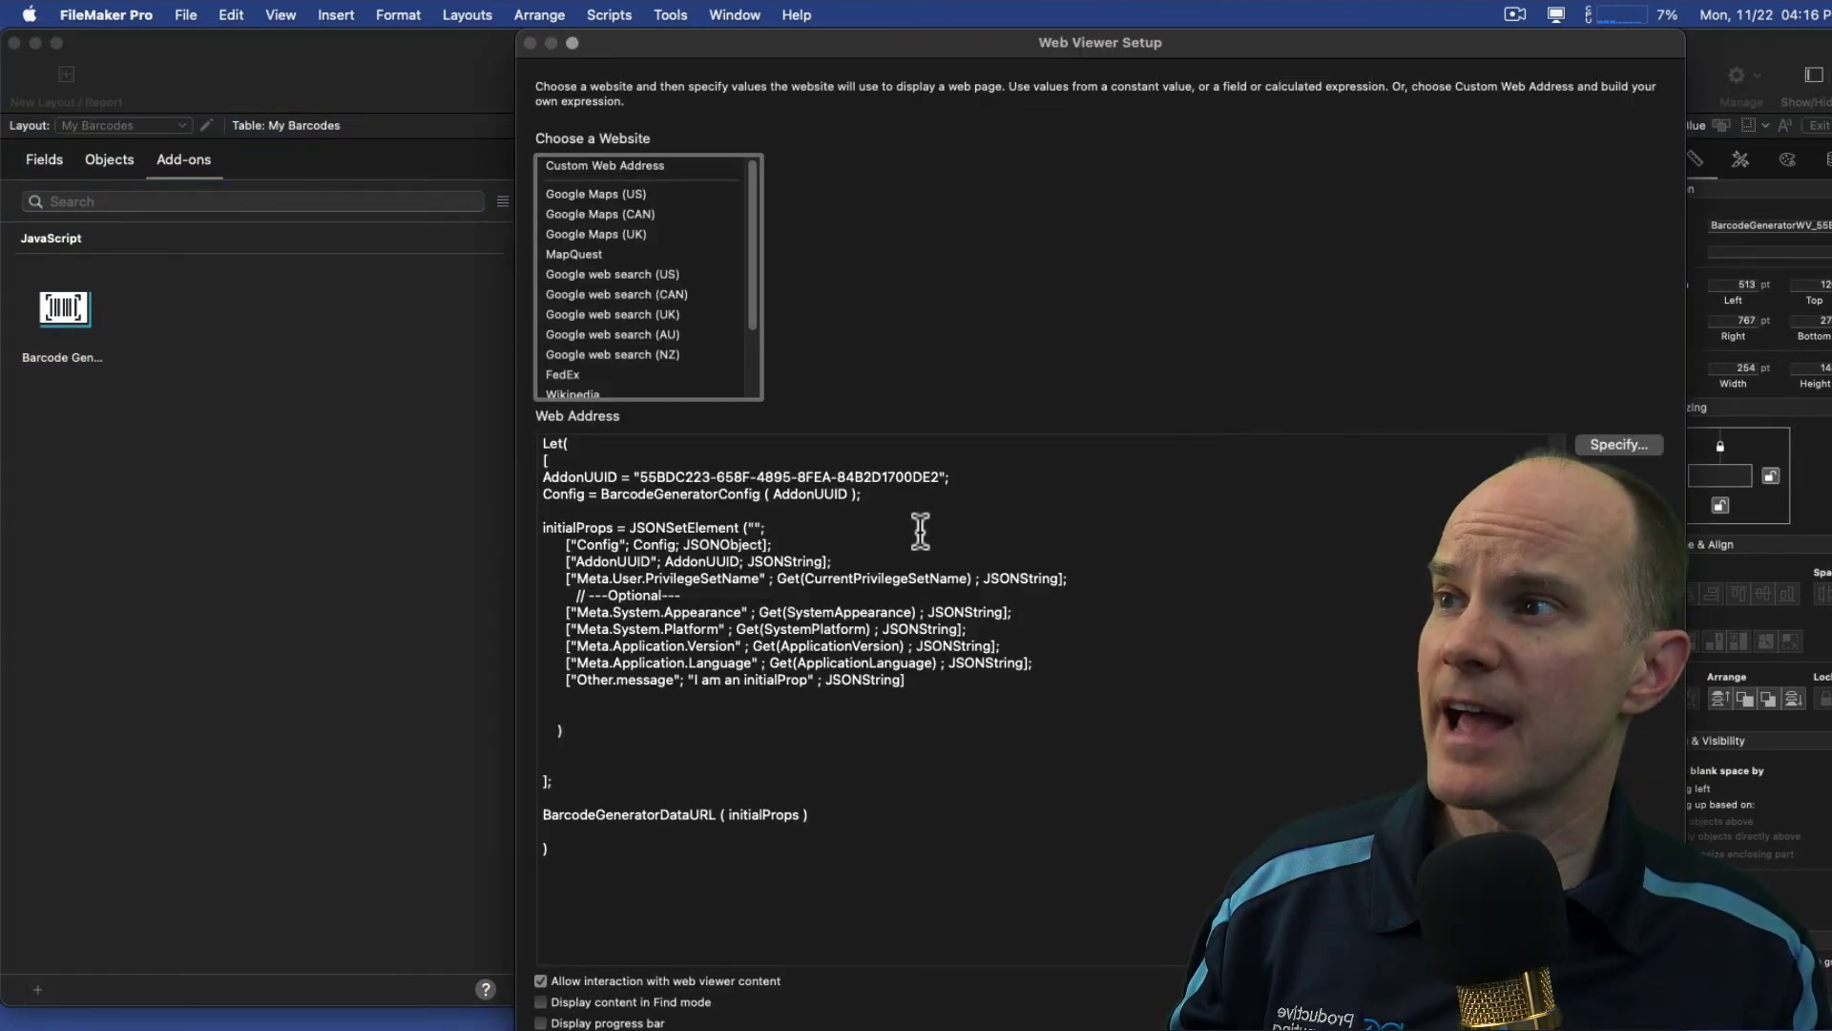
pyautogui.moveTo(938, 477); pyautogui.dragTo(640, 482)
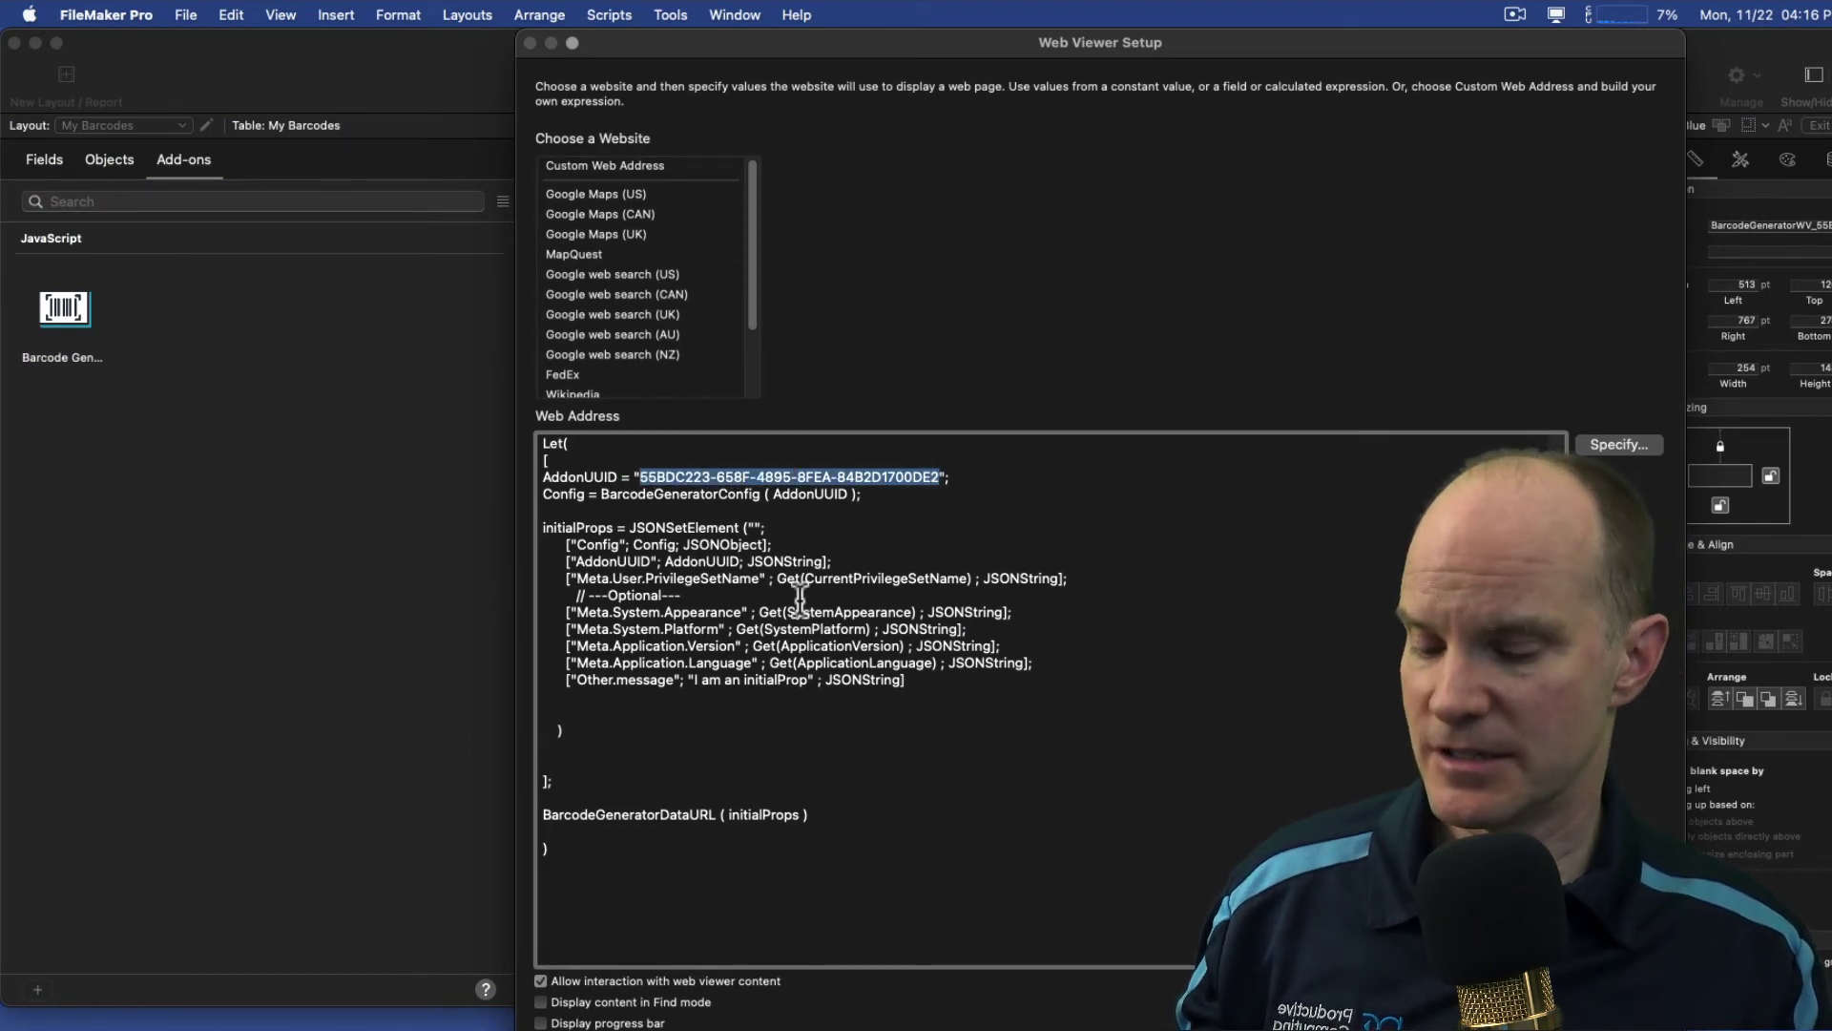
pyautogui.press('Escape')
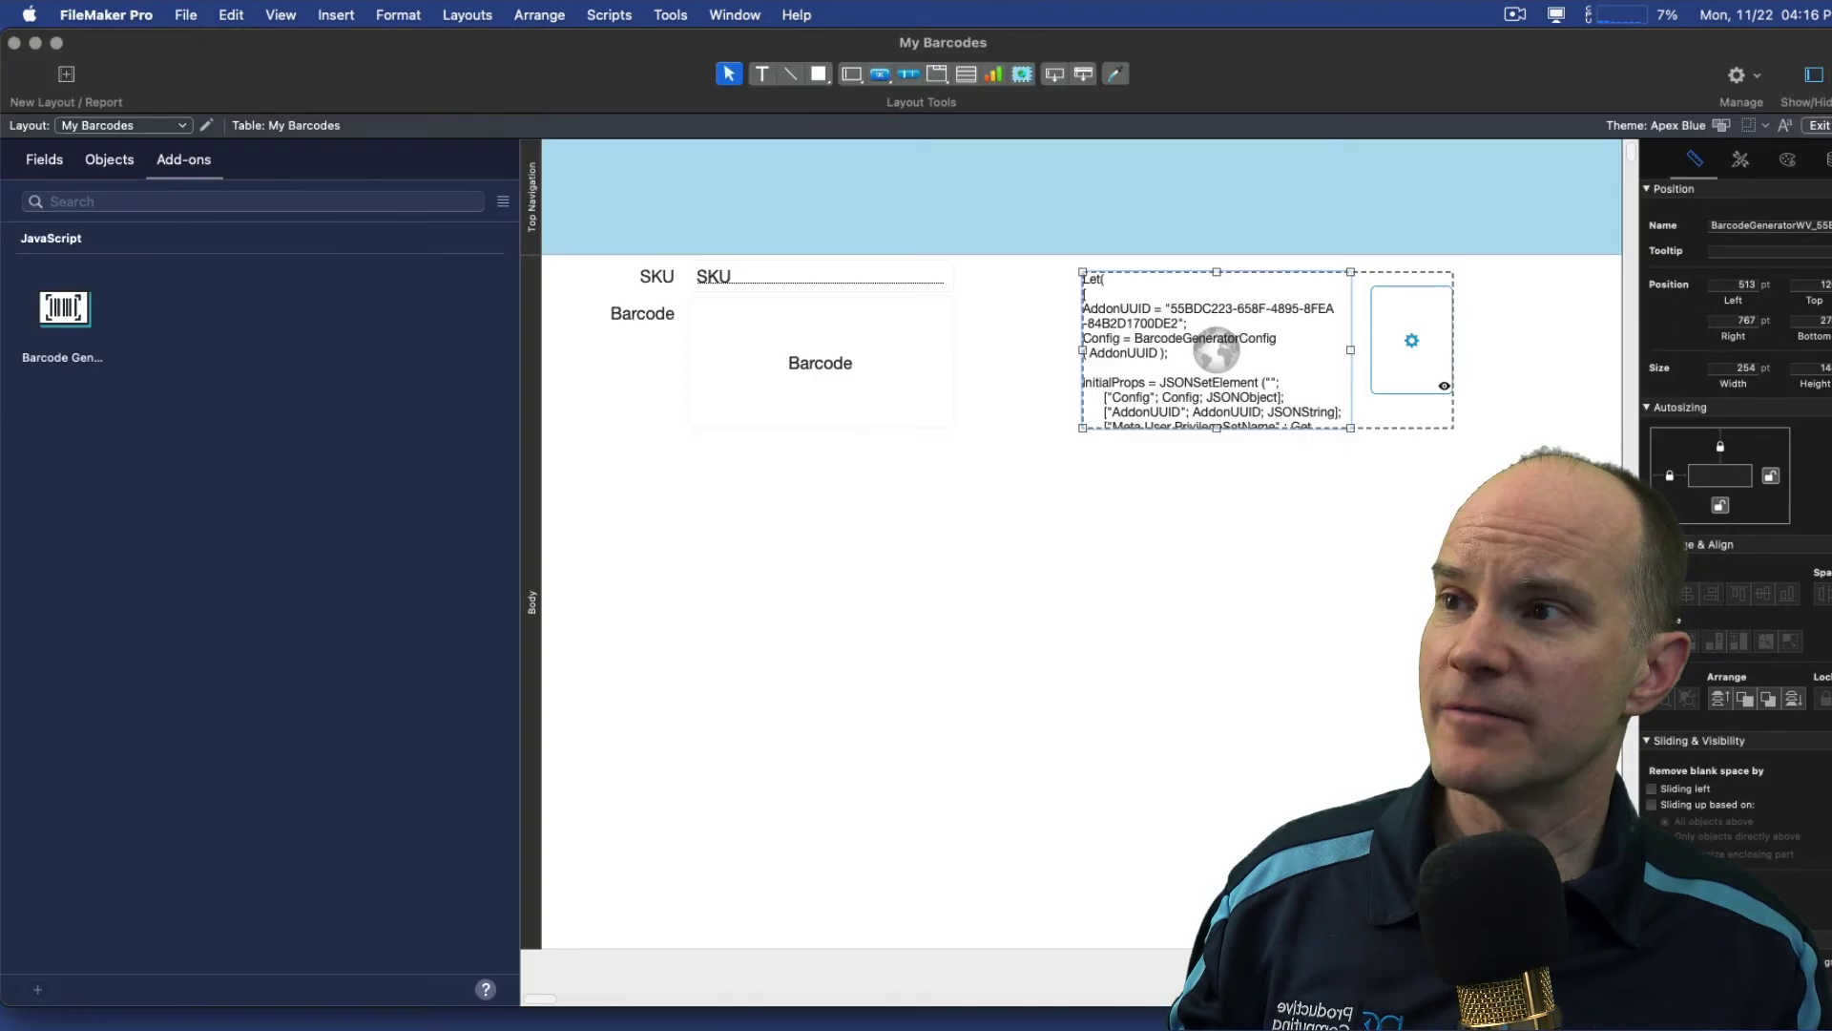
pyautogui.press('super+b')
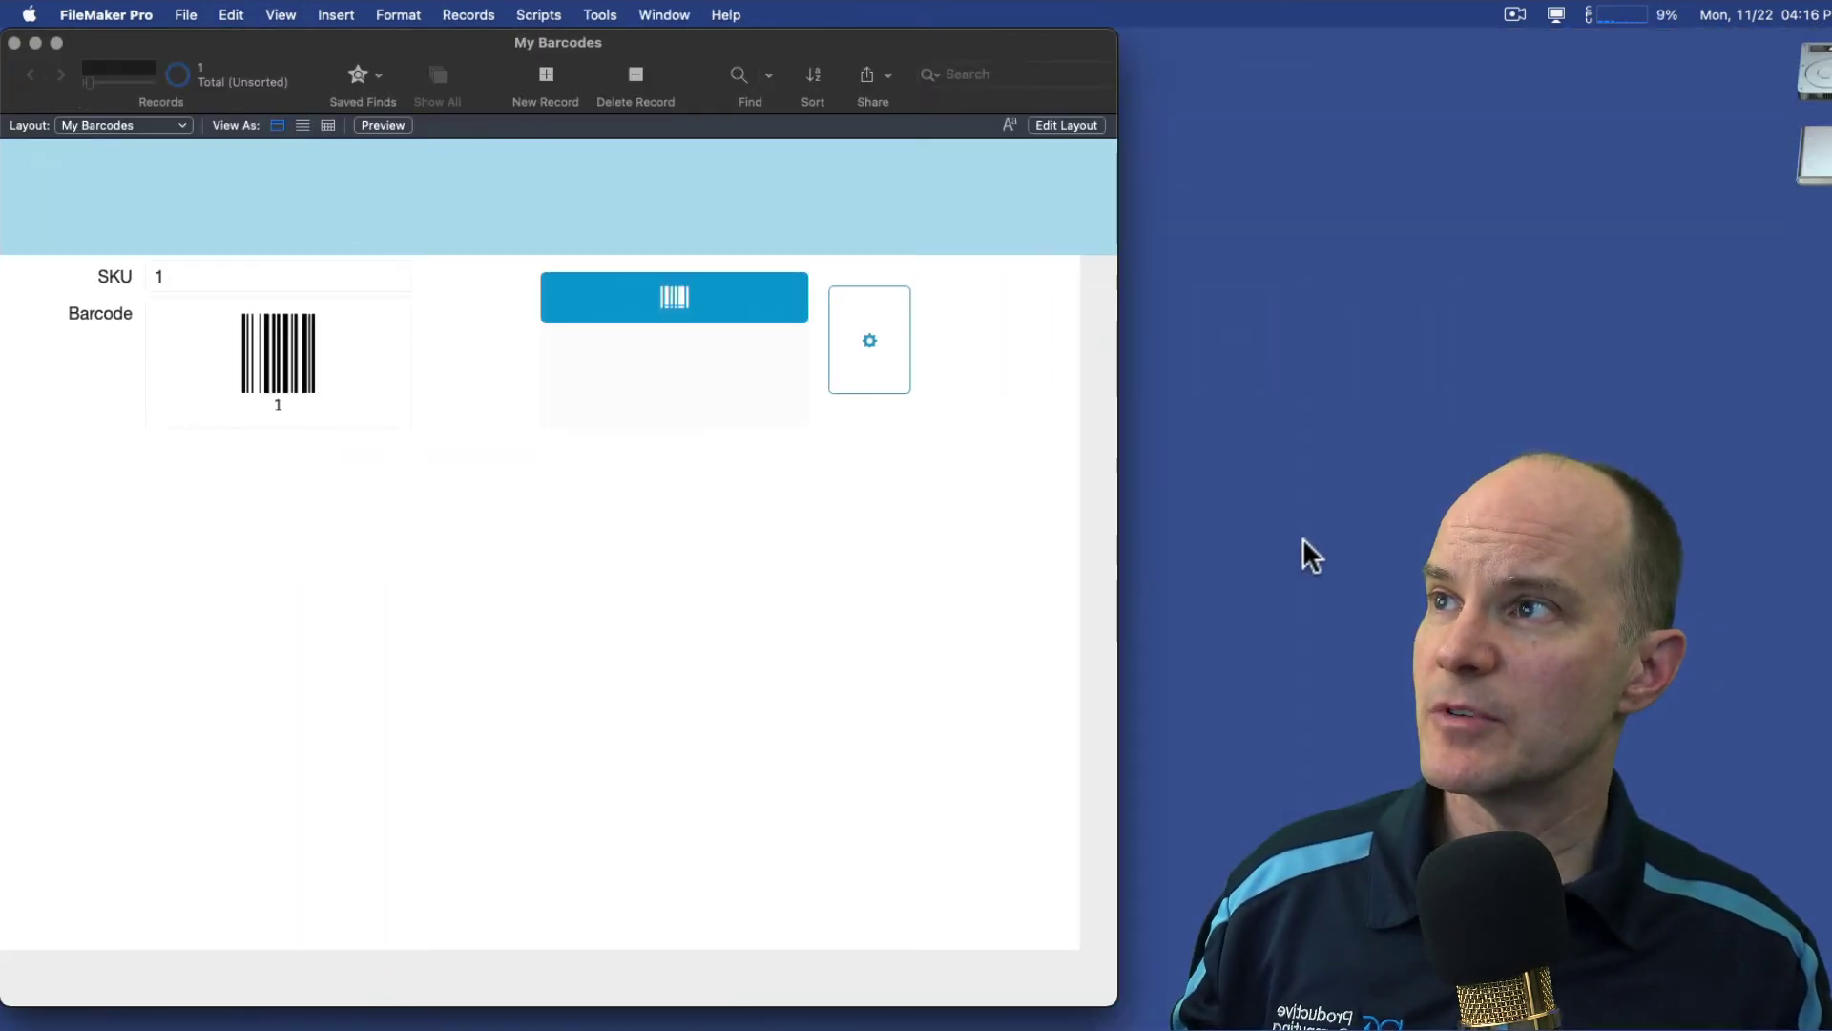
pyautogui.press('super+shift+s')
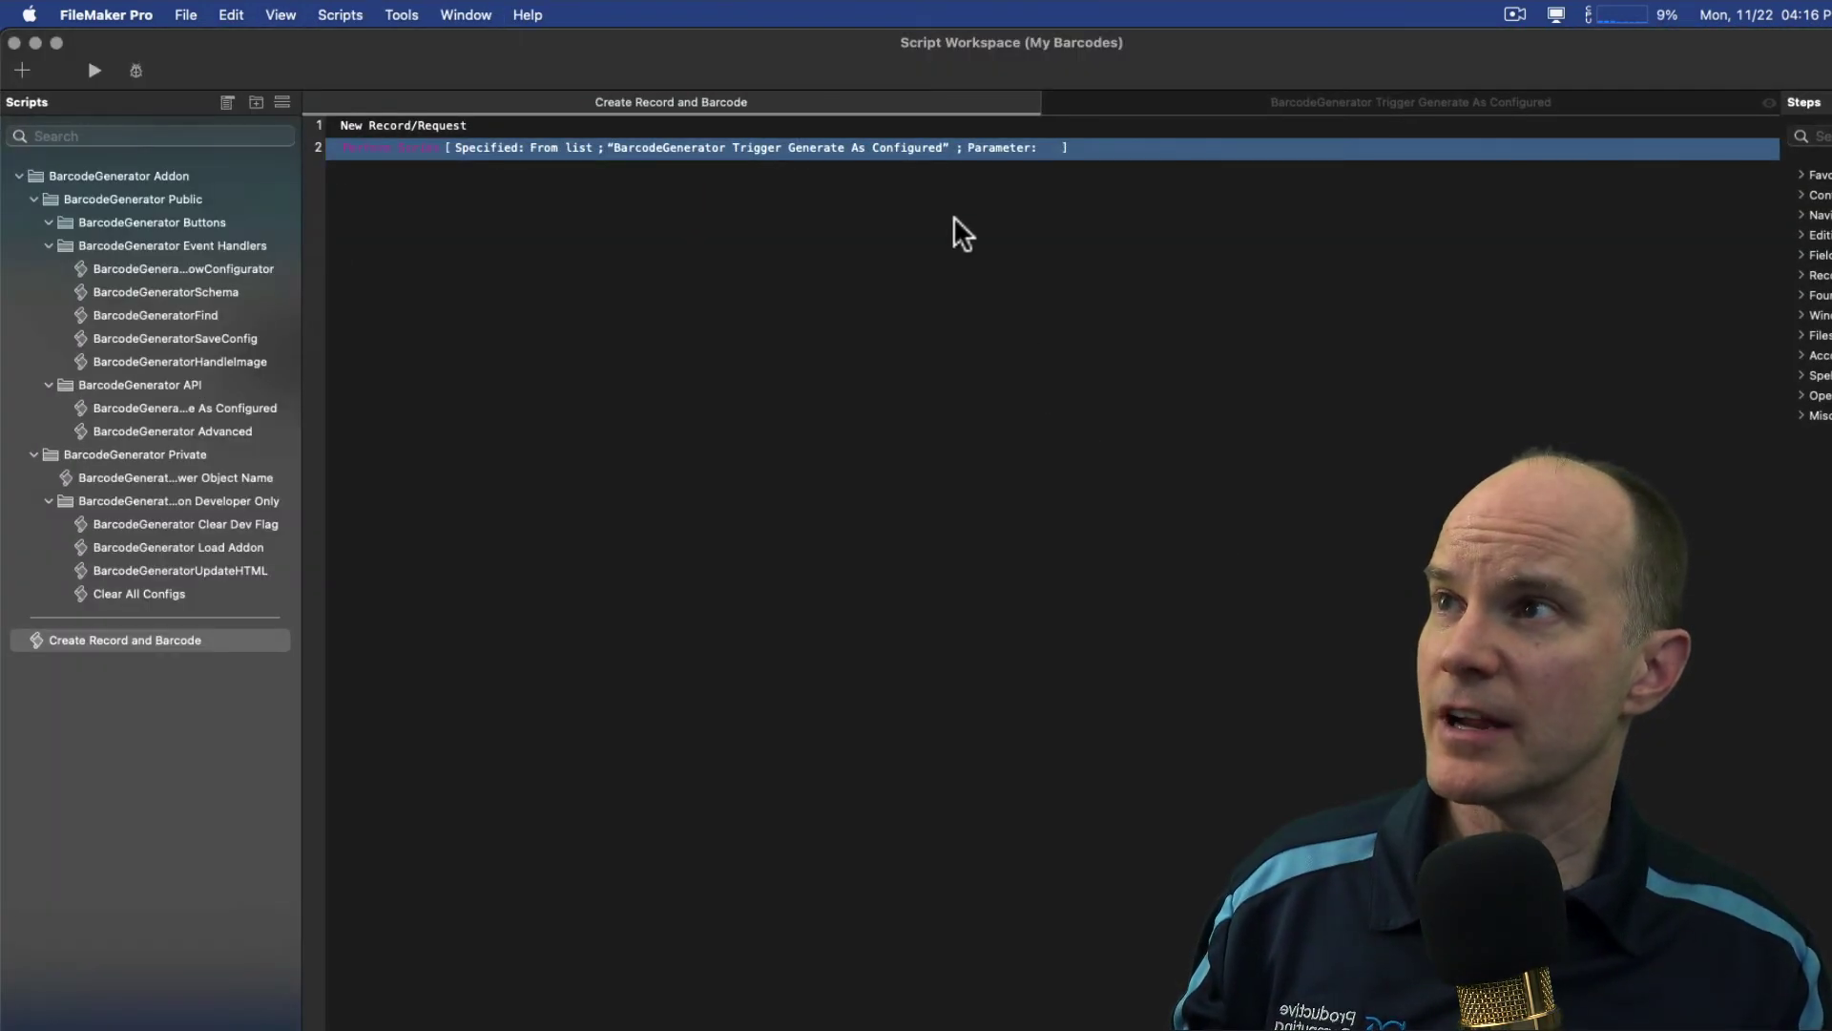
# Step: Pass the pasted add-on UUID, in quotes, as the Perform Script parameter and save
pyautogui.doubleClick(901, 145)
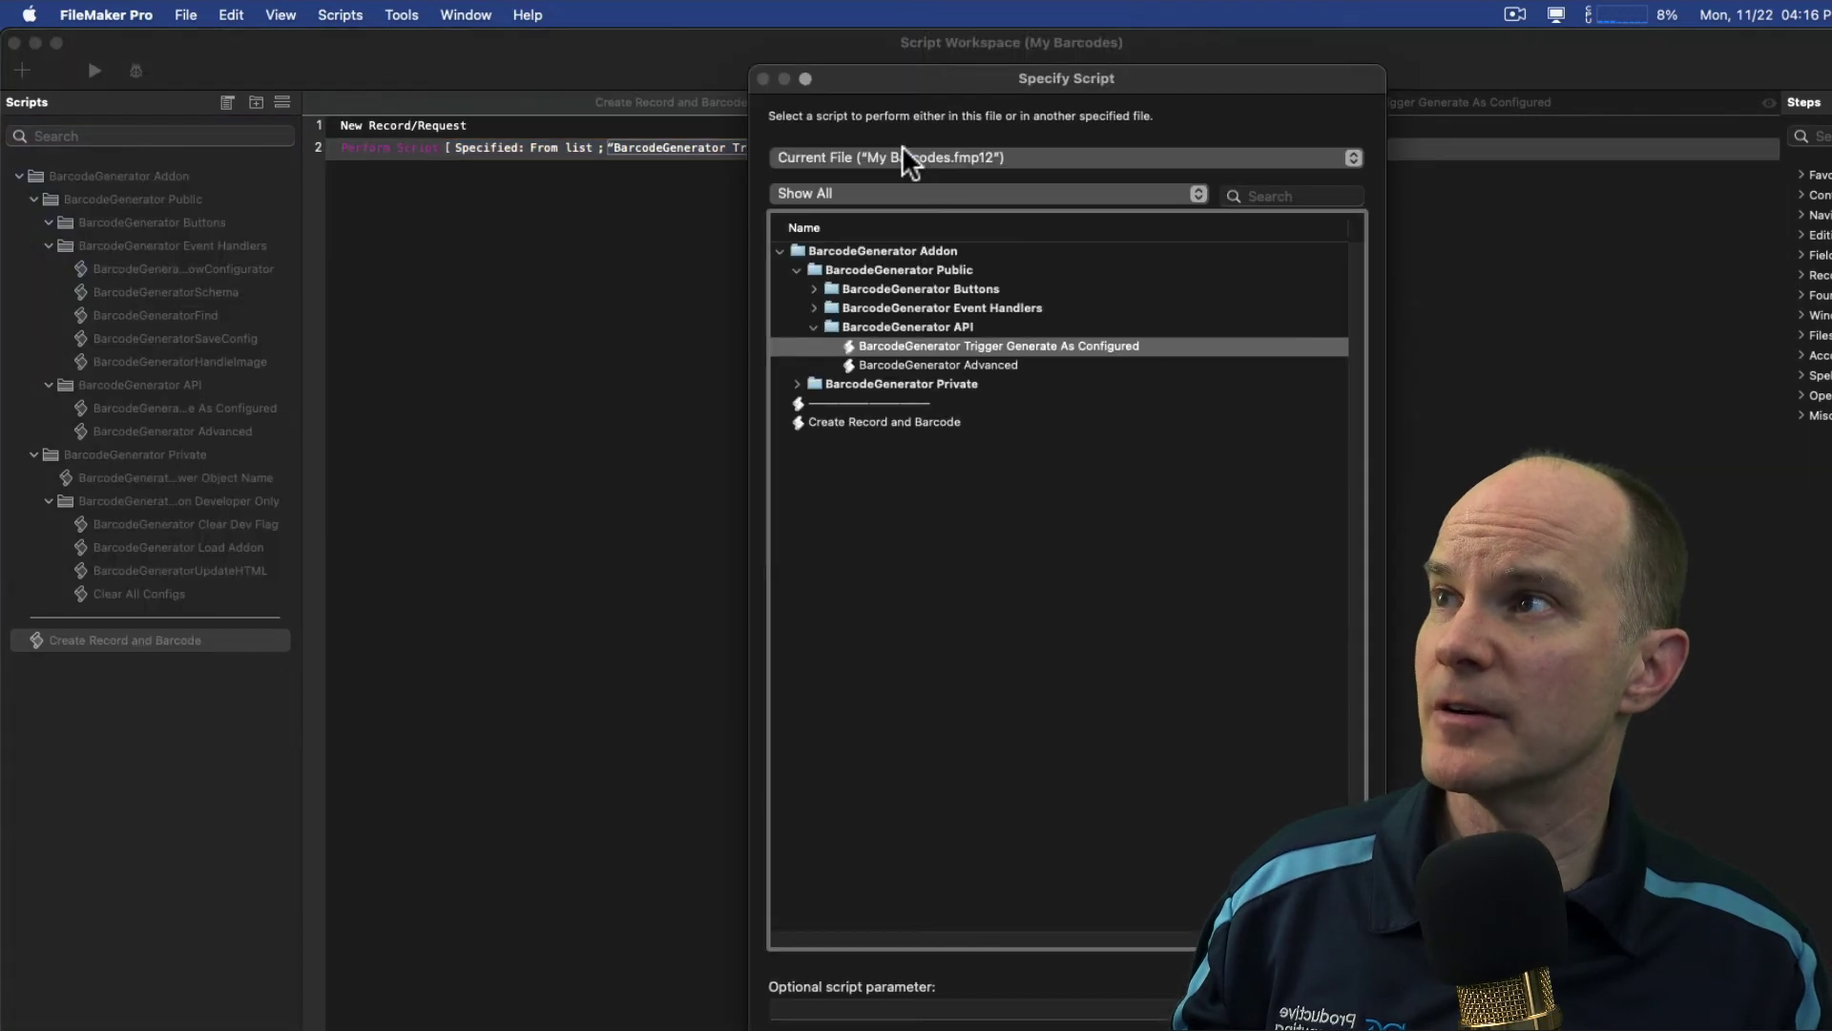
pyautogui.click(838, 919)
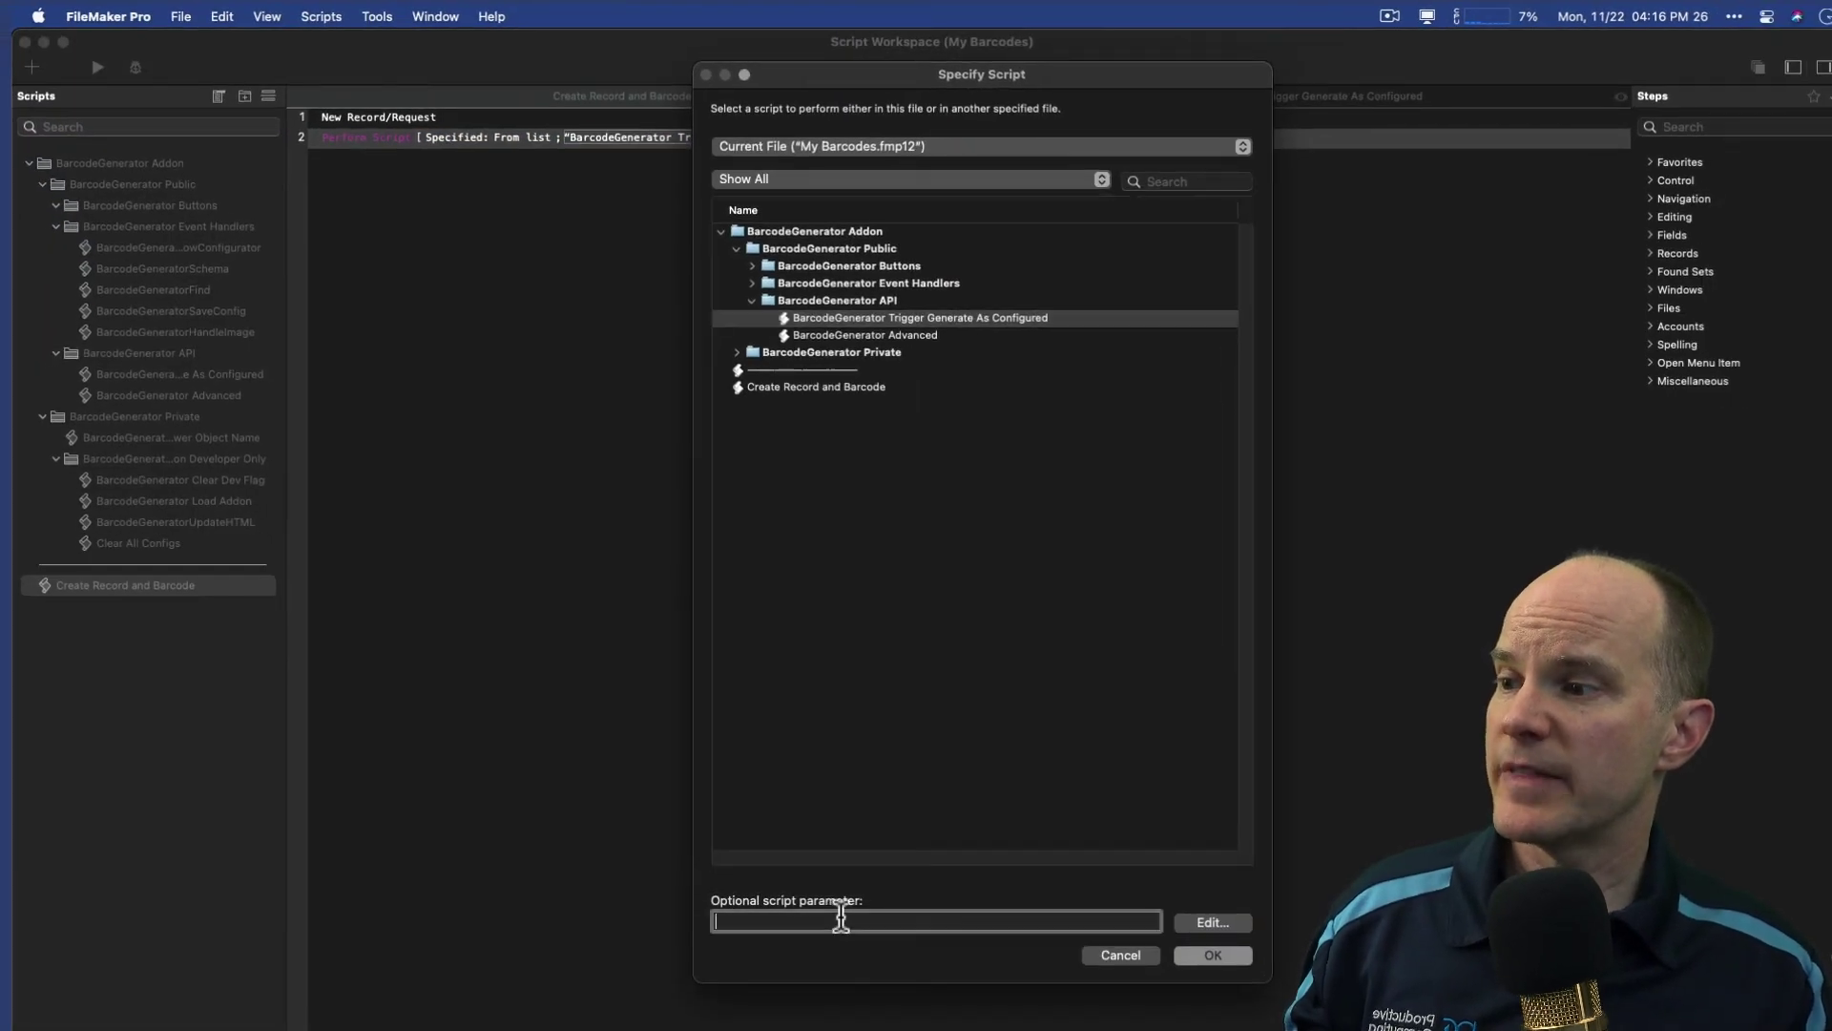
pyautogui.write('55BDC223-658F-4895-8FEA-84B2D1700DE2')
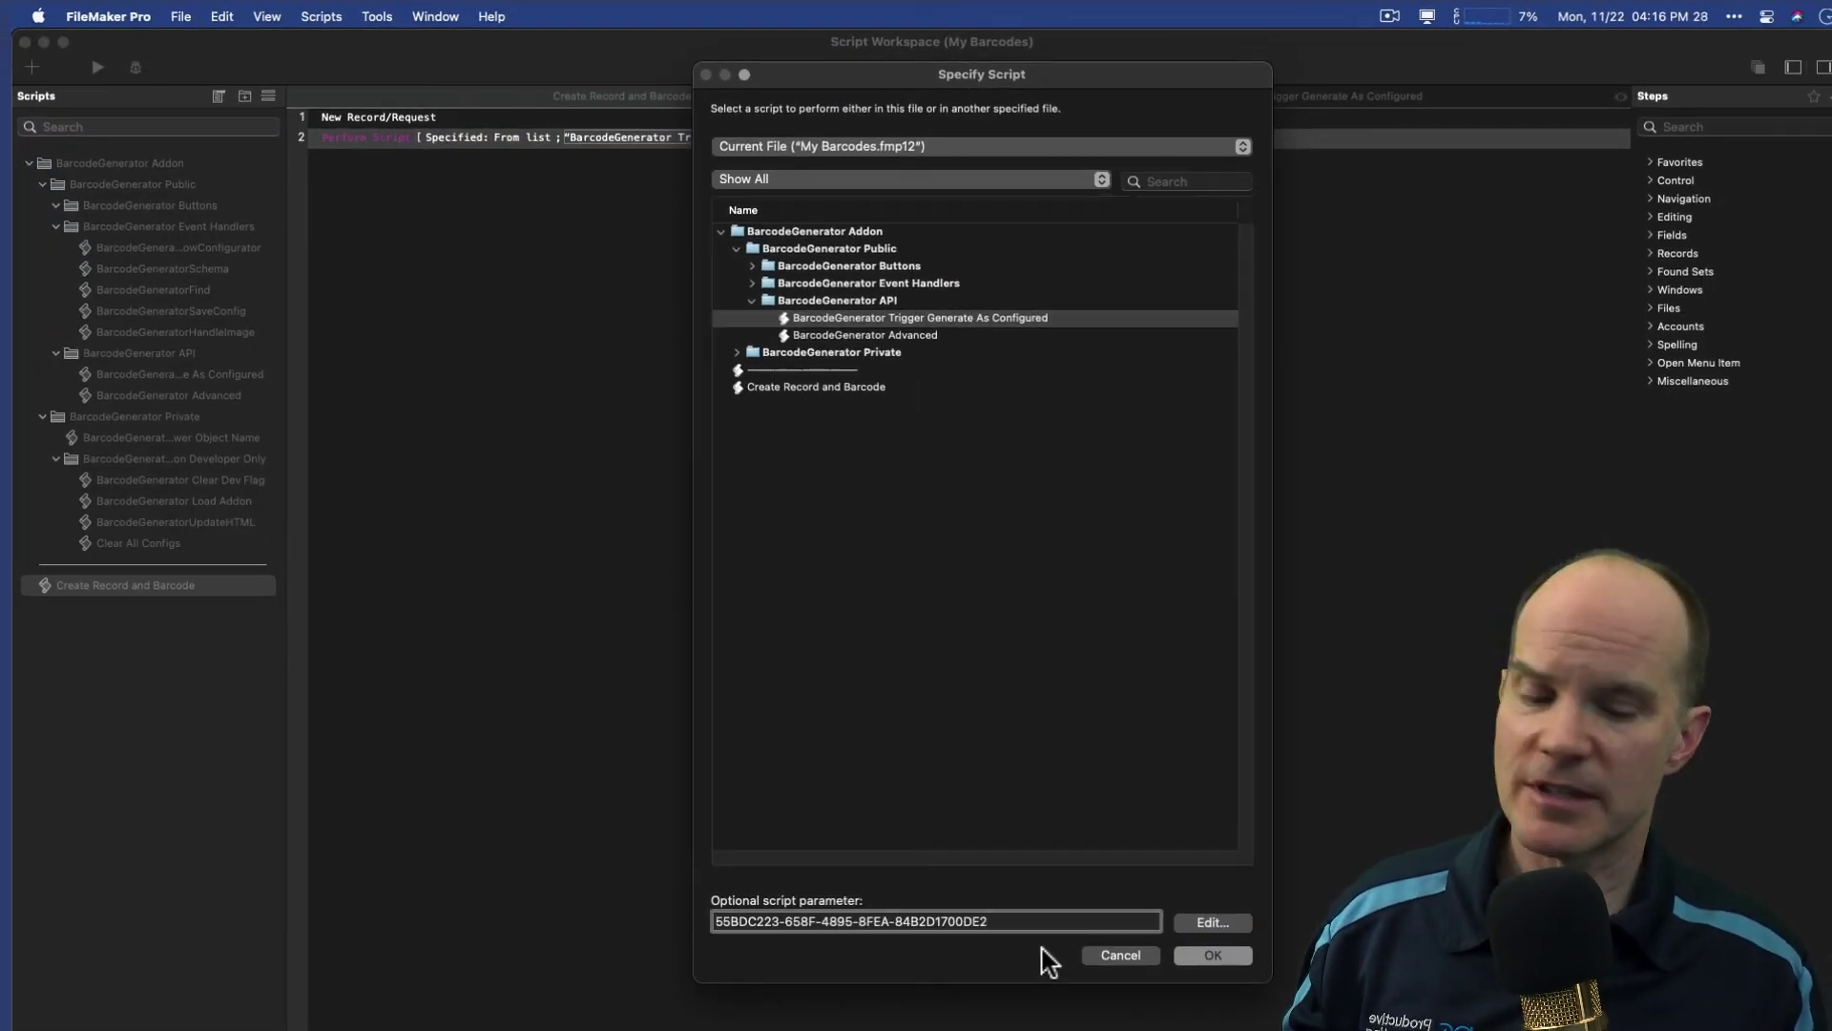
pyautogui.write('"')
pyautogui.write('"')
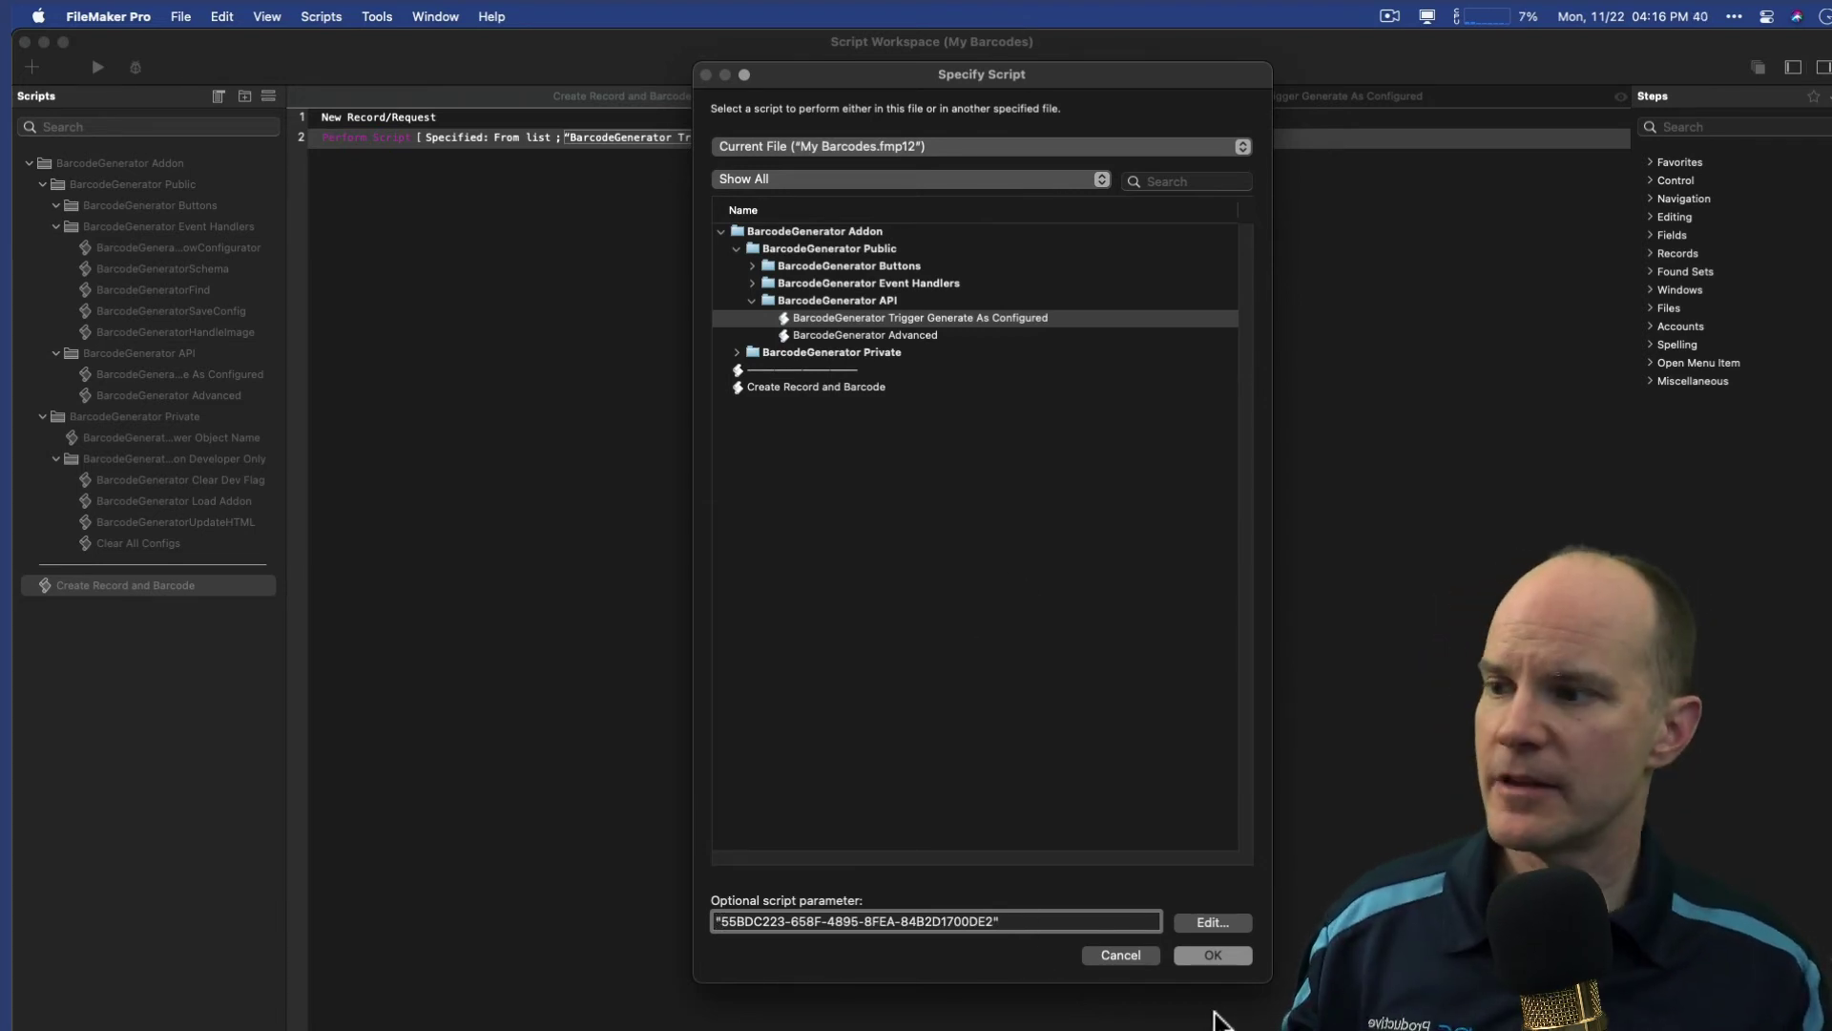
pyautogui.click(1226, 957)
pyautogui.click(1093, 775)
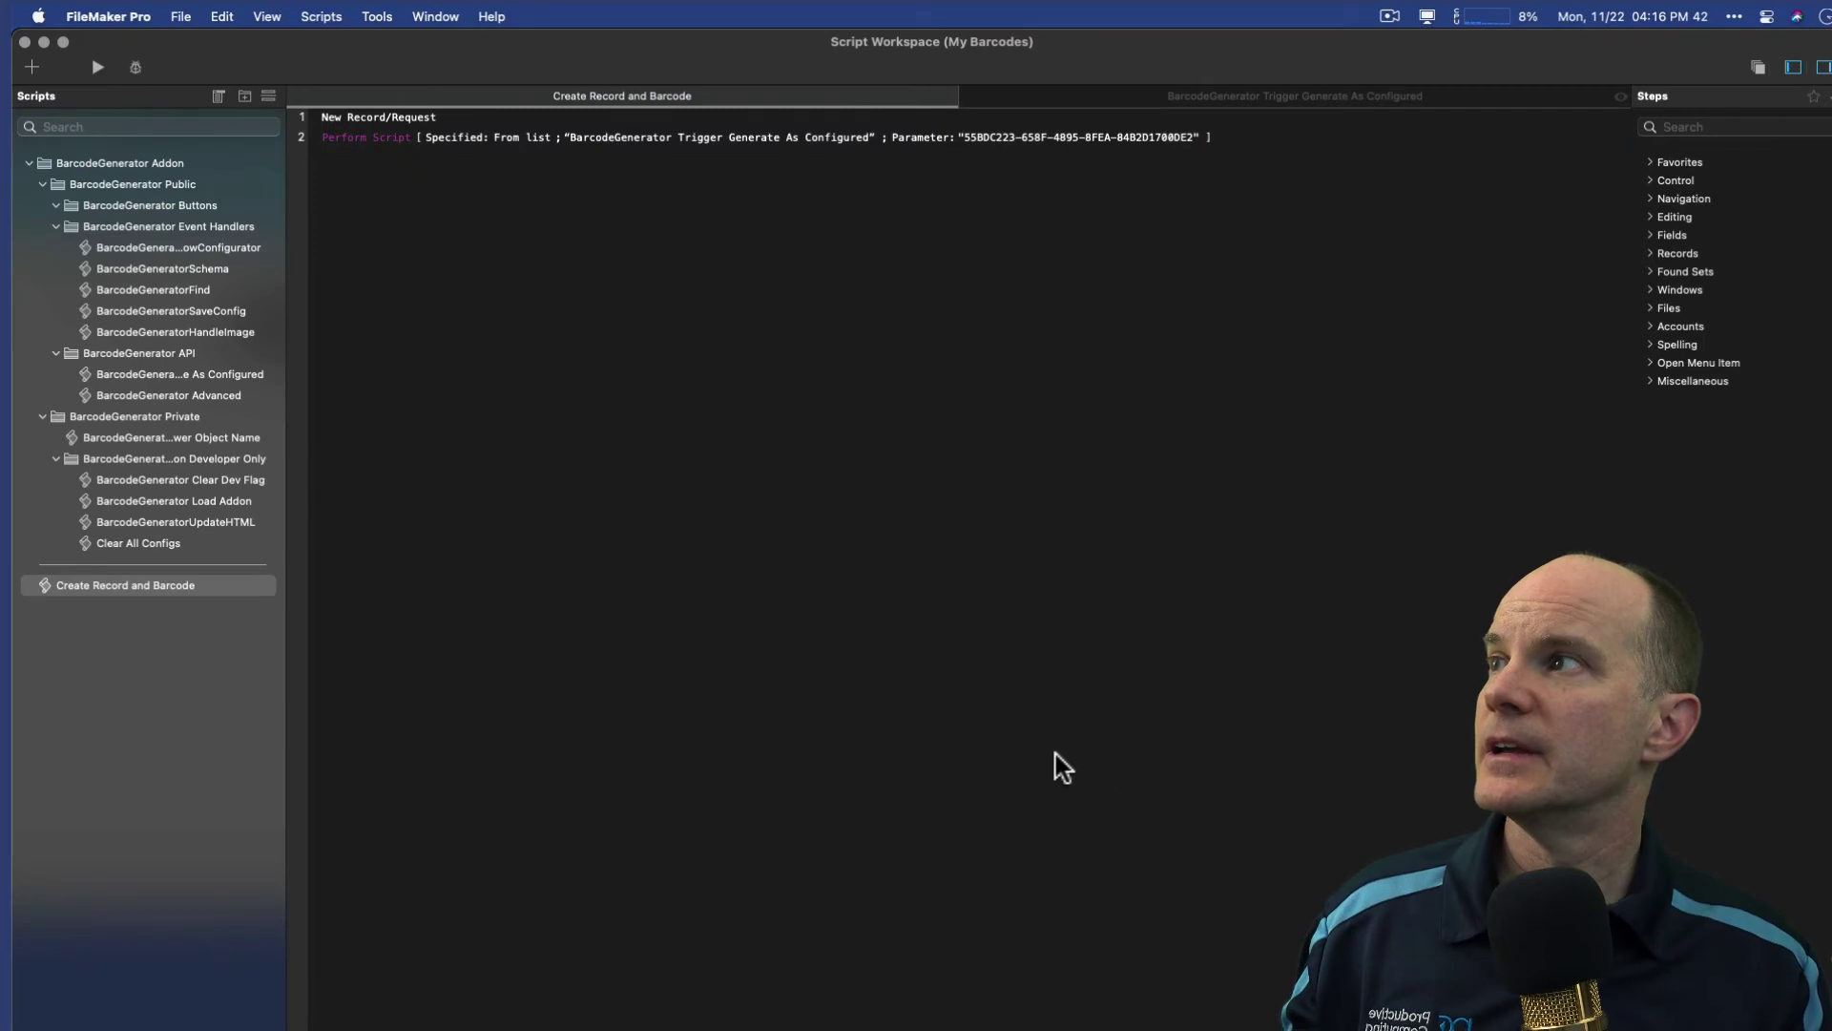
pyautogui.press('super+s')
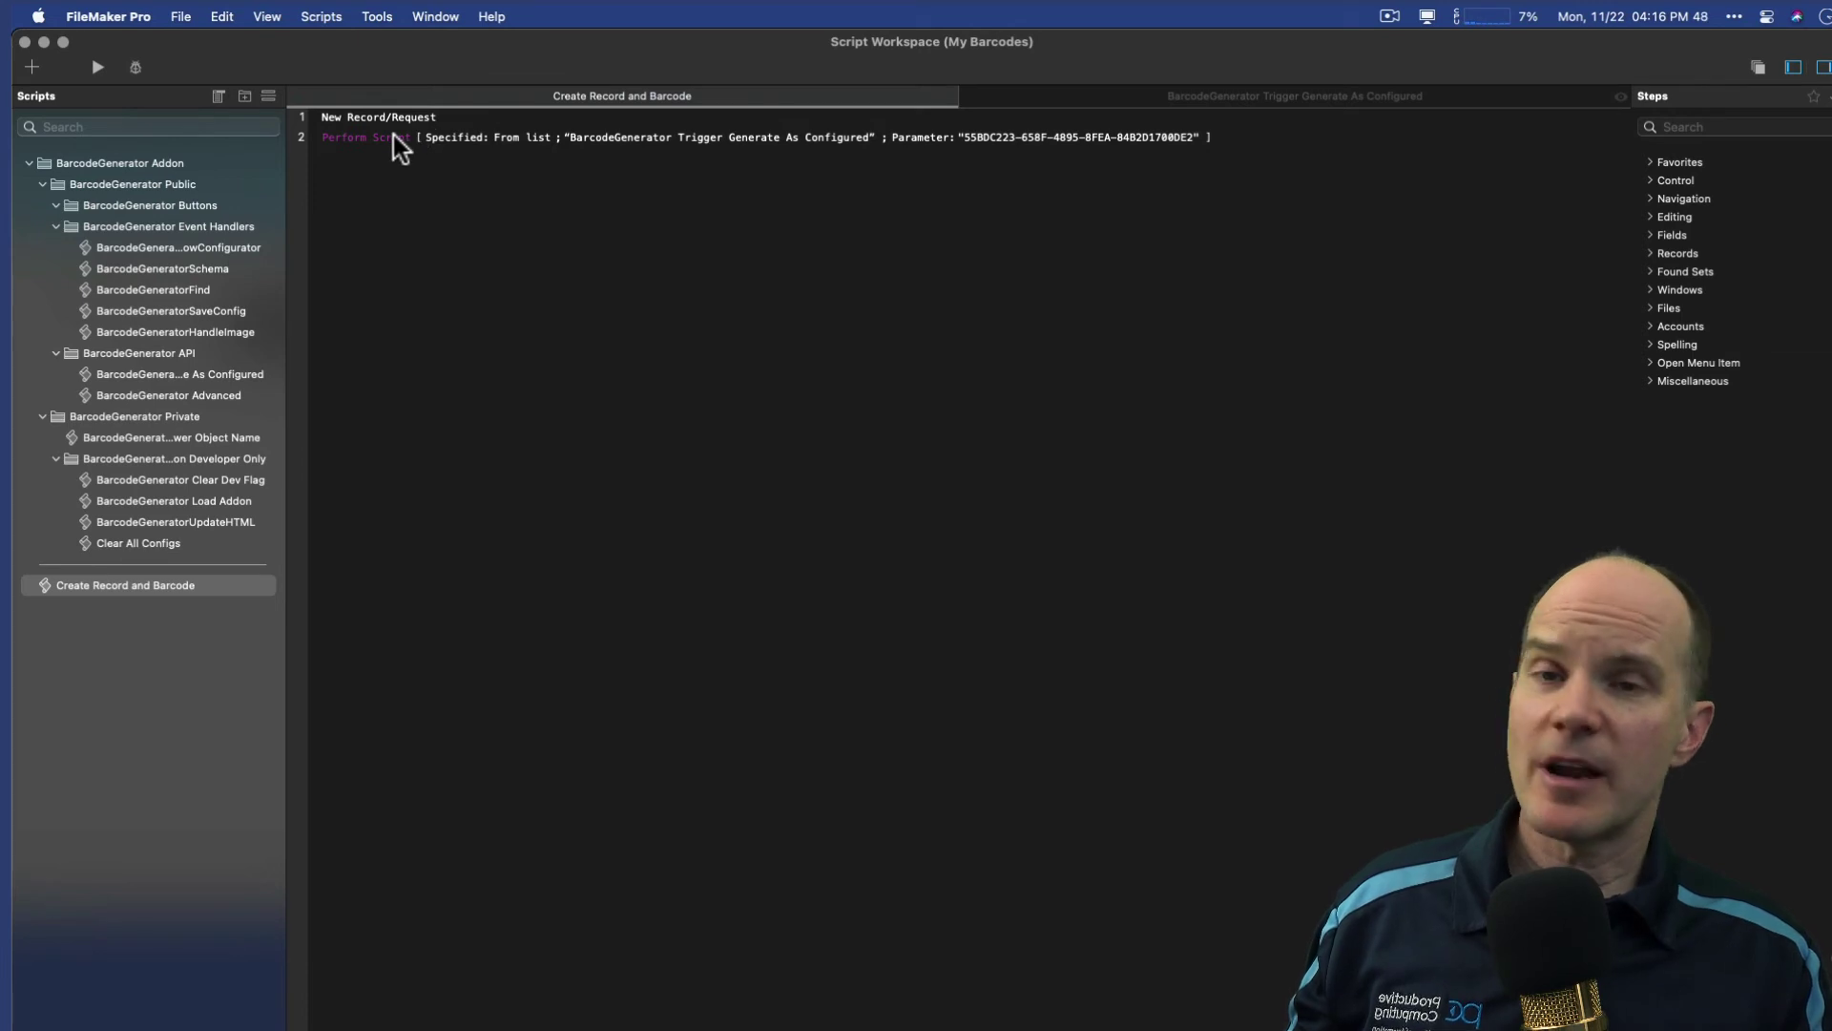
# Step: Draw a header button labelled 'New Record and Barcode' that performs the Create Record and Barcode script
pyautogui.press('super+w')
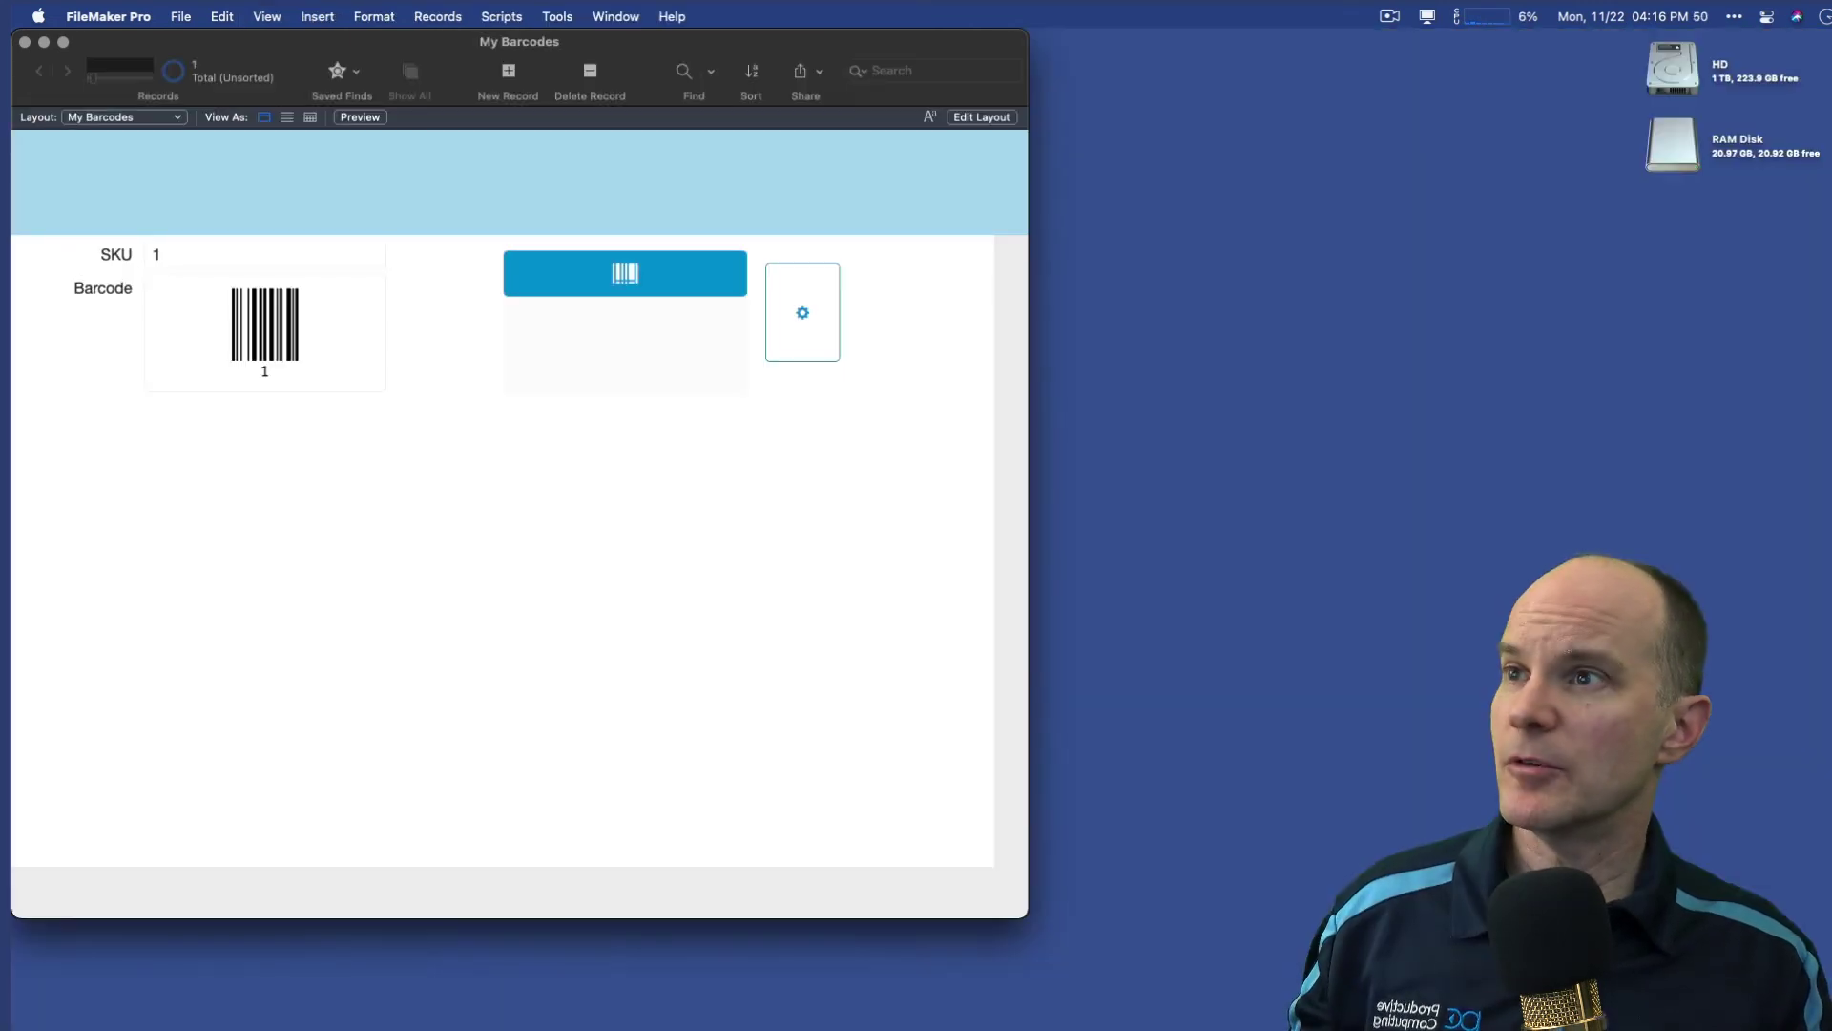
pyautogui.press('super+l')
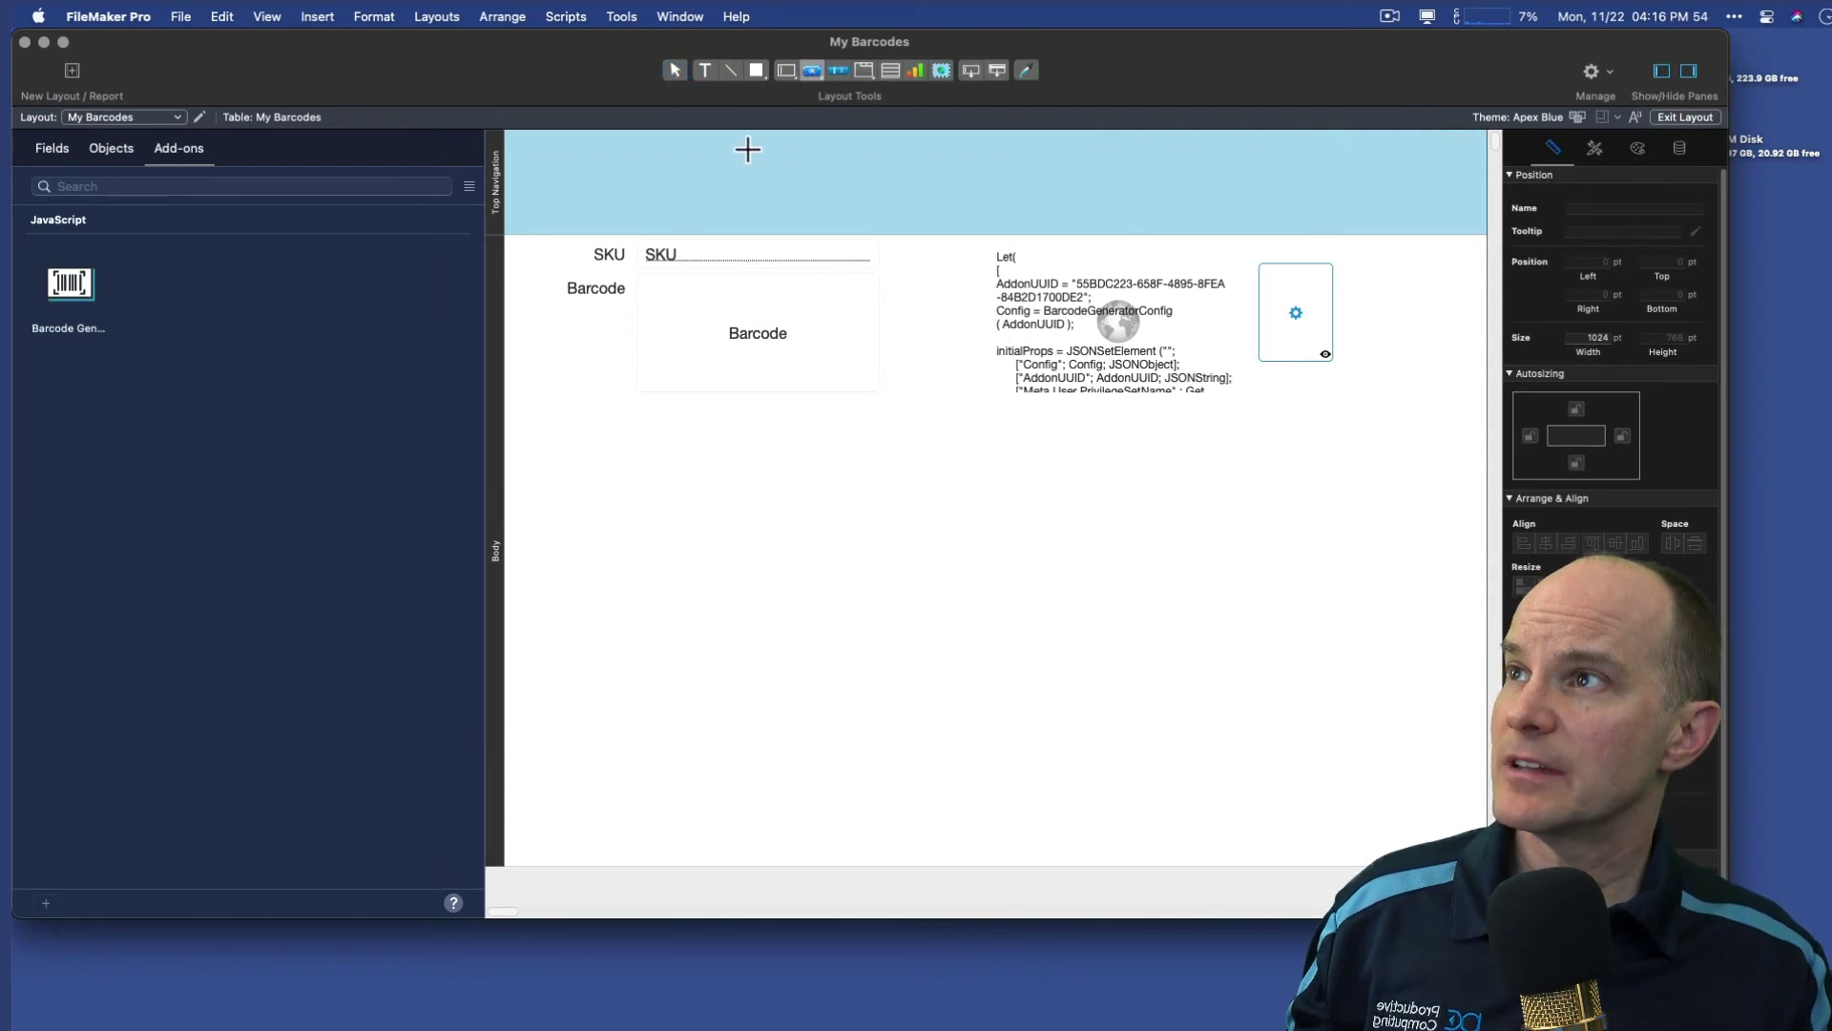
pyautogui.moveTo(748, 150); pyautogui.dragTo(930, 213)
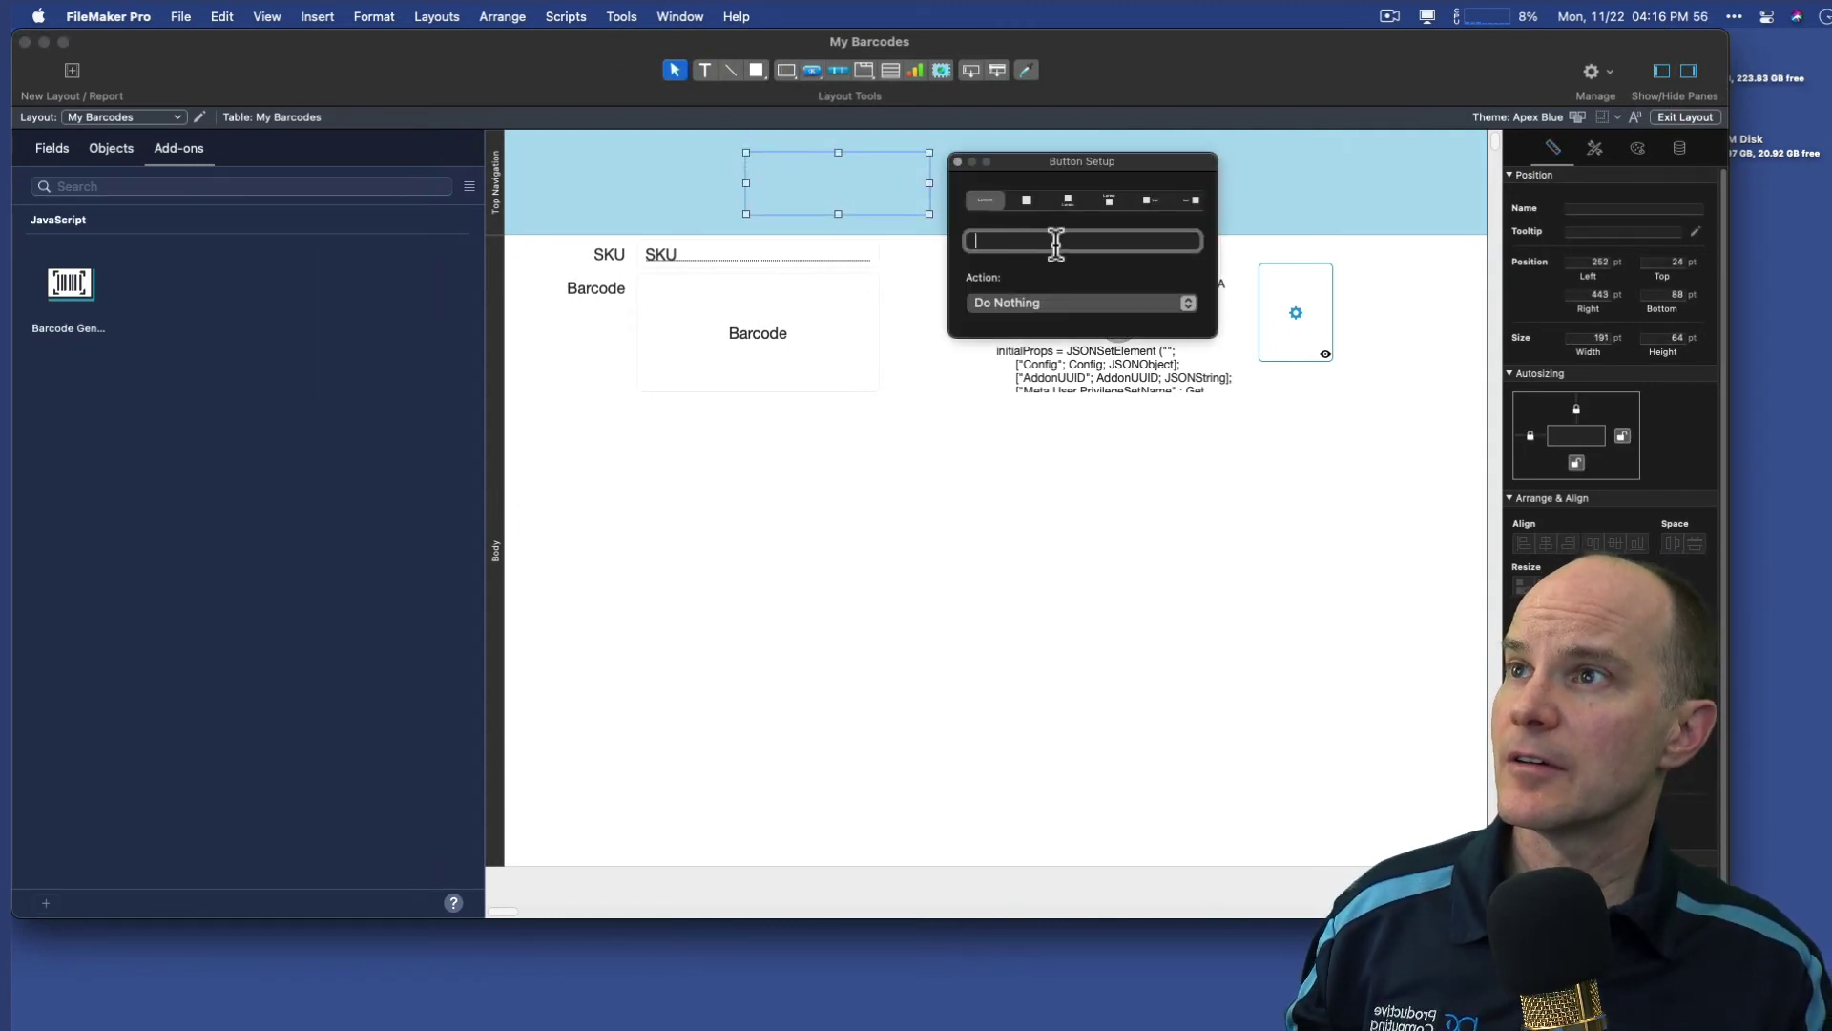
pyautogui.write('New Record and Barcode')
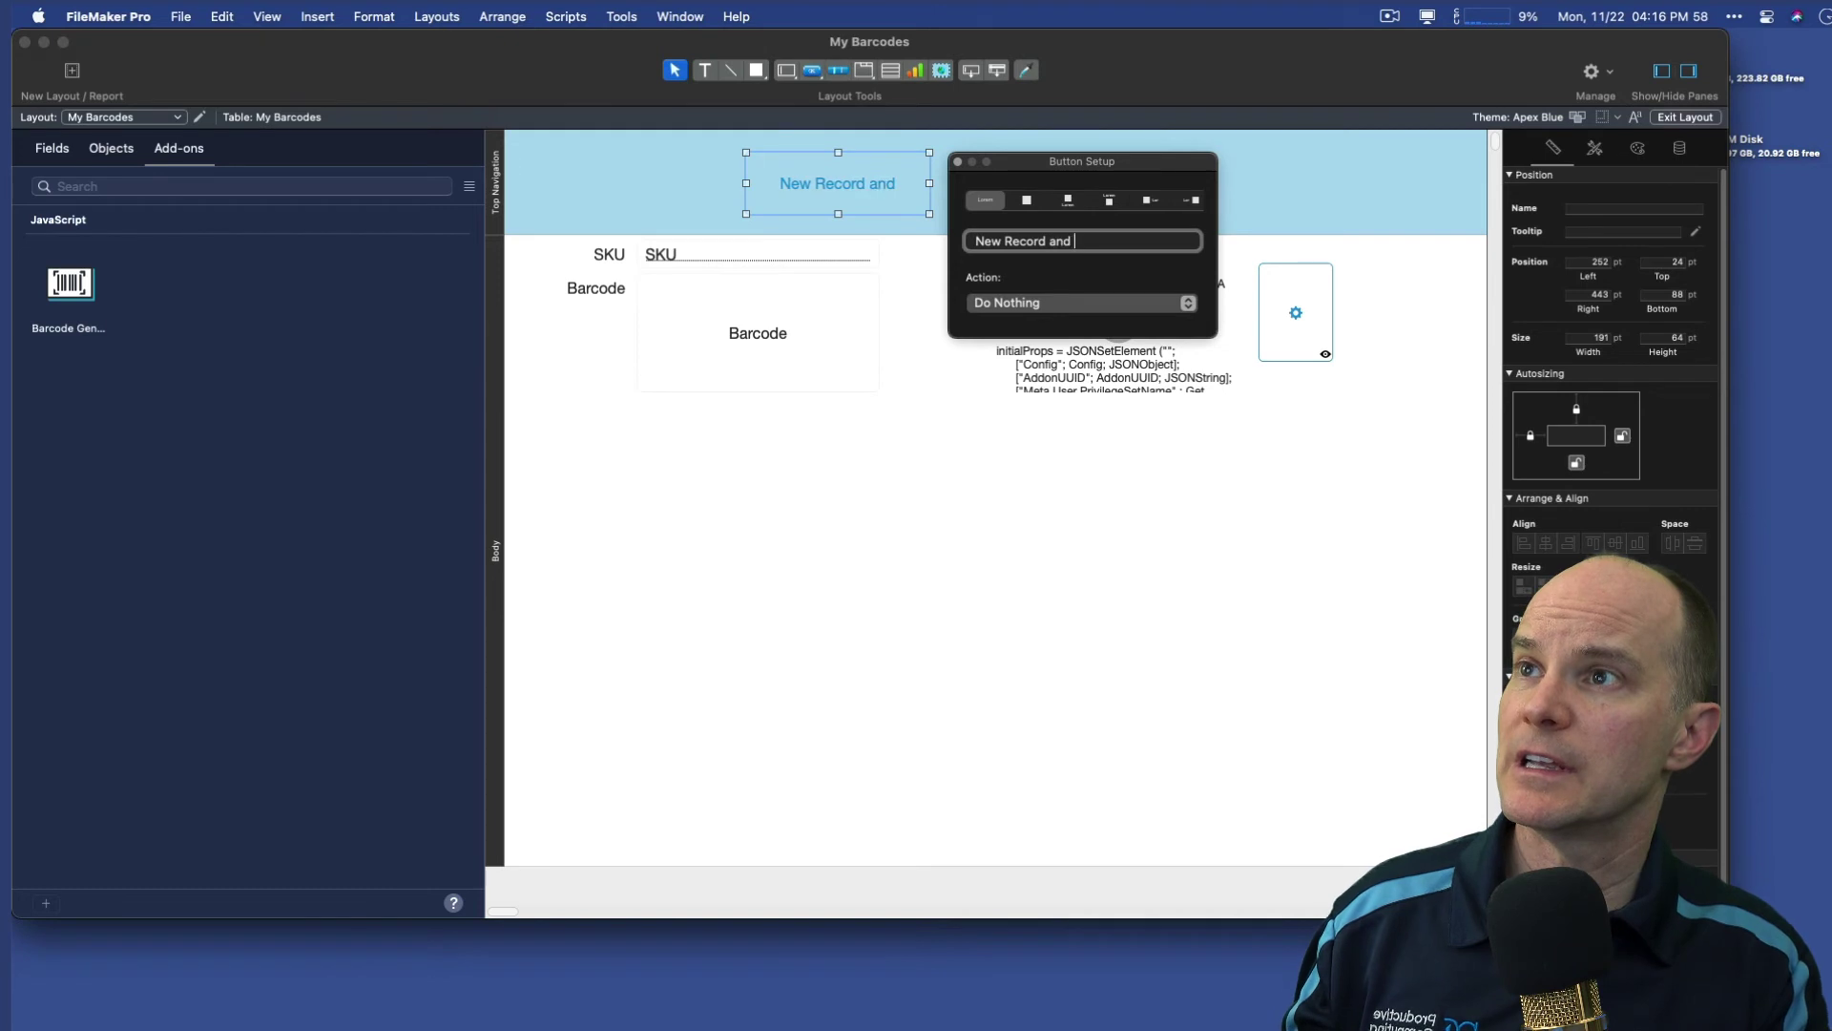
pyautogui.click(998, 310)
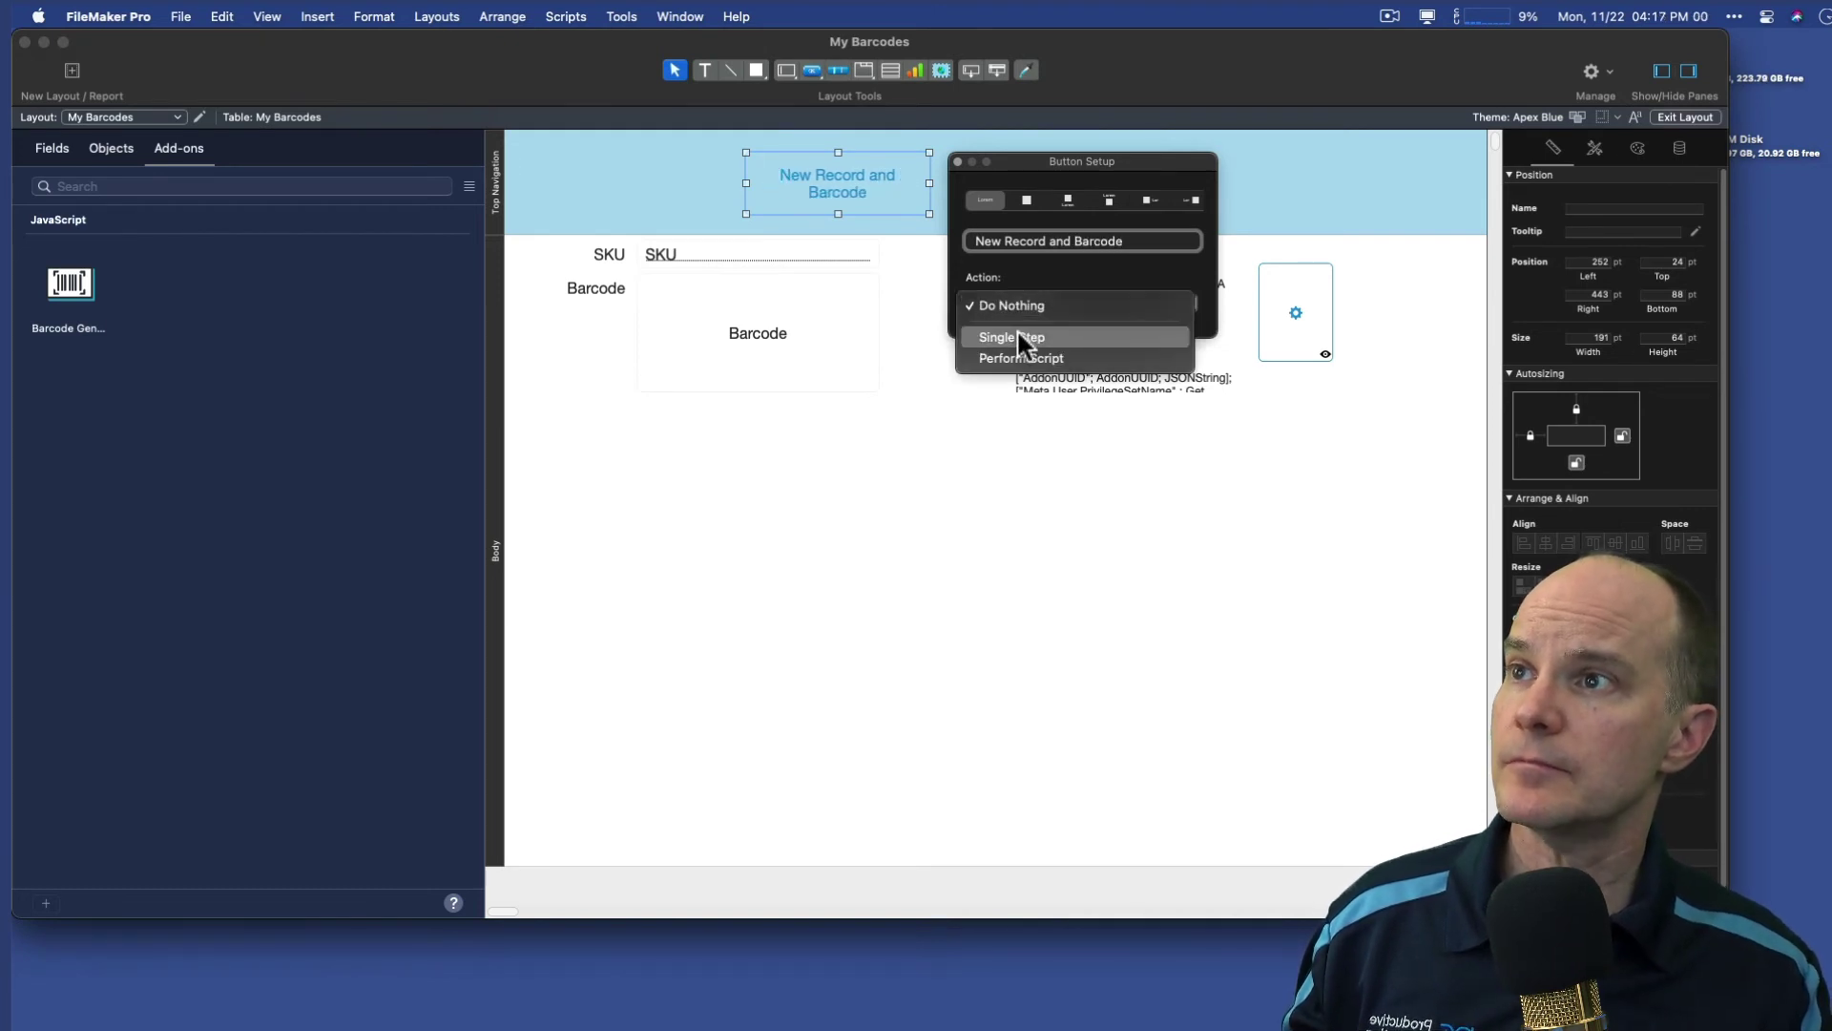
pyautogui.click(1010, 349)
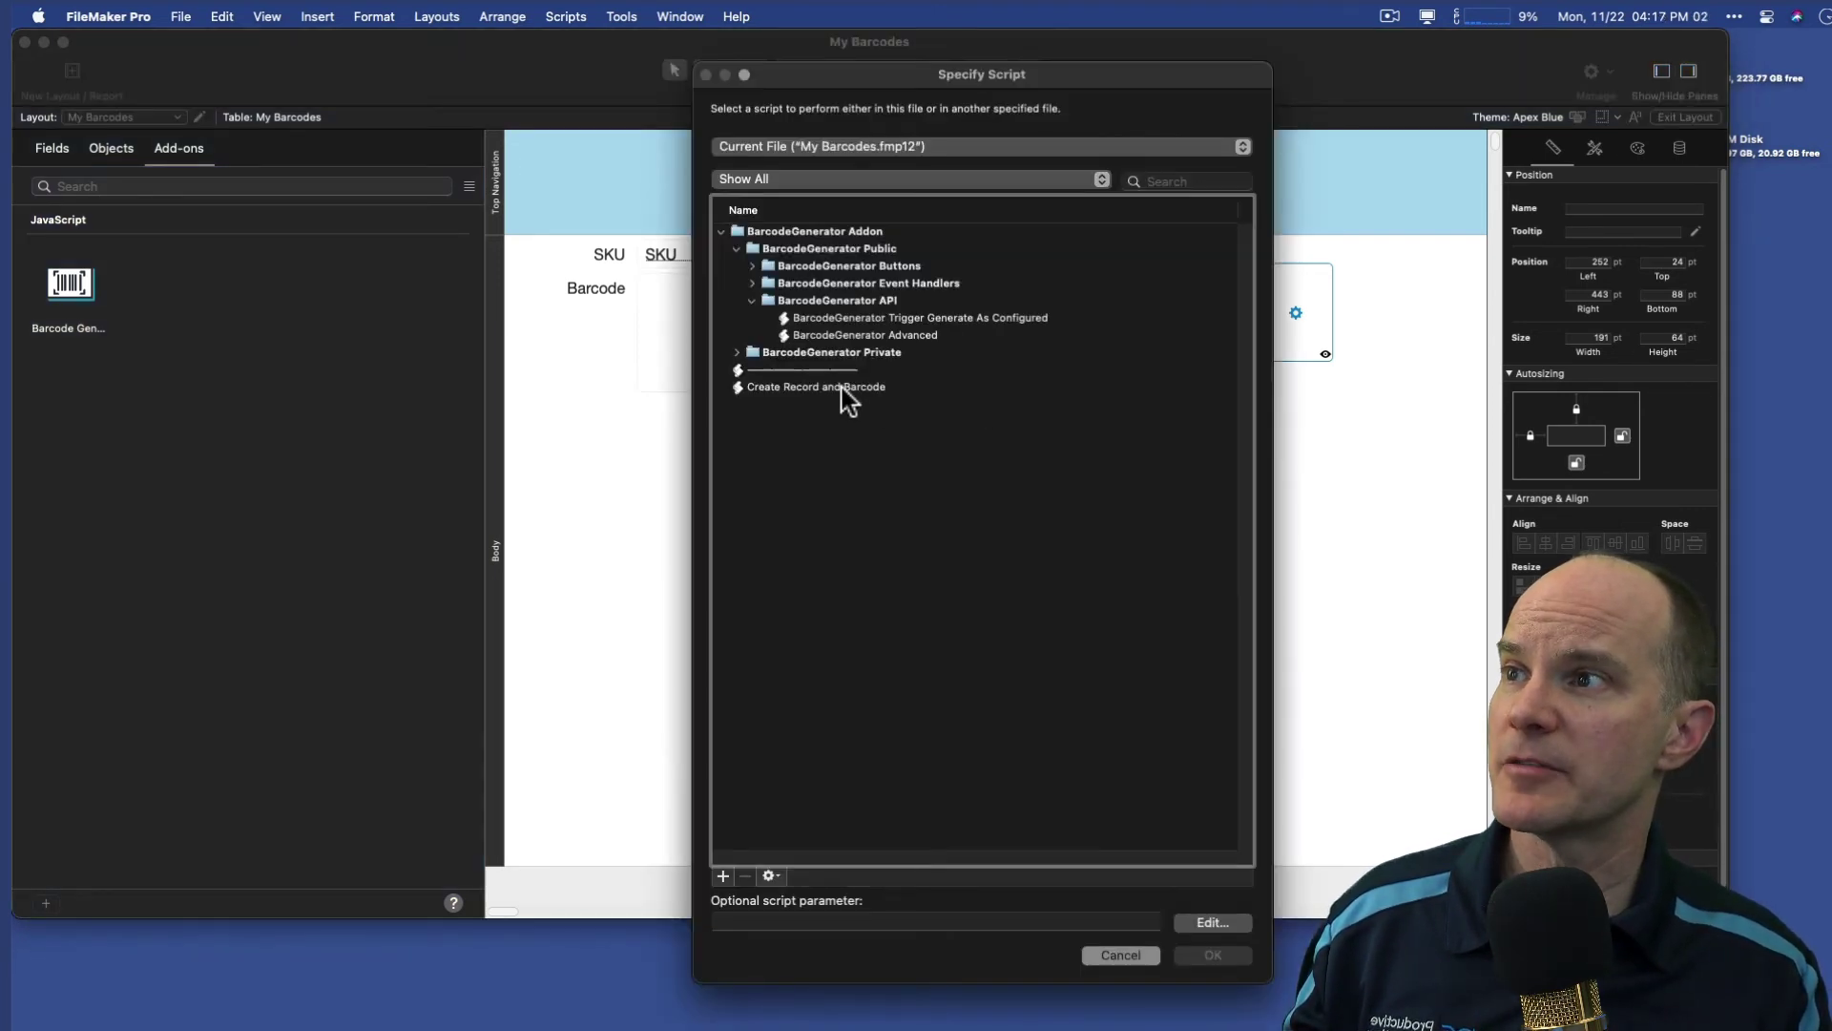
pyautogui.click(841, 389)
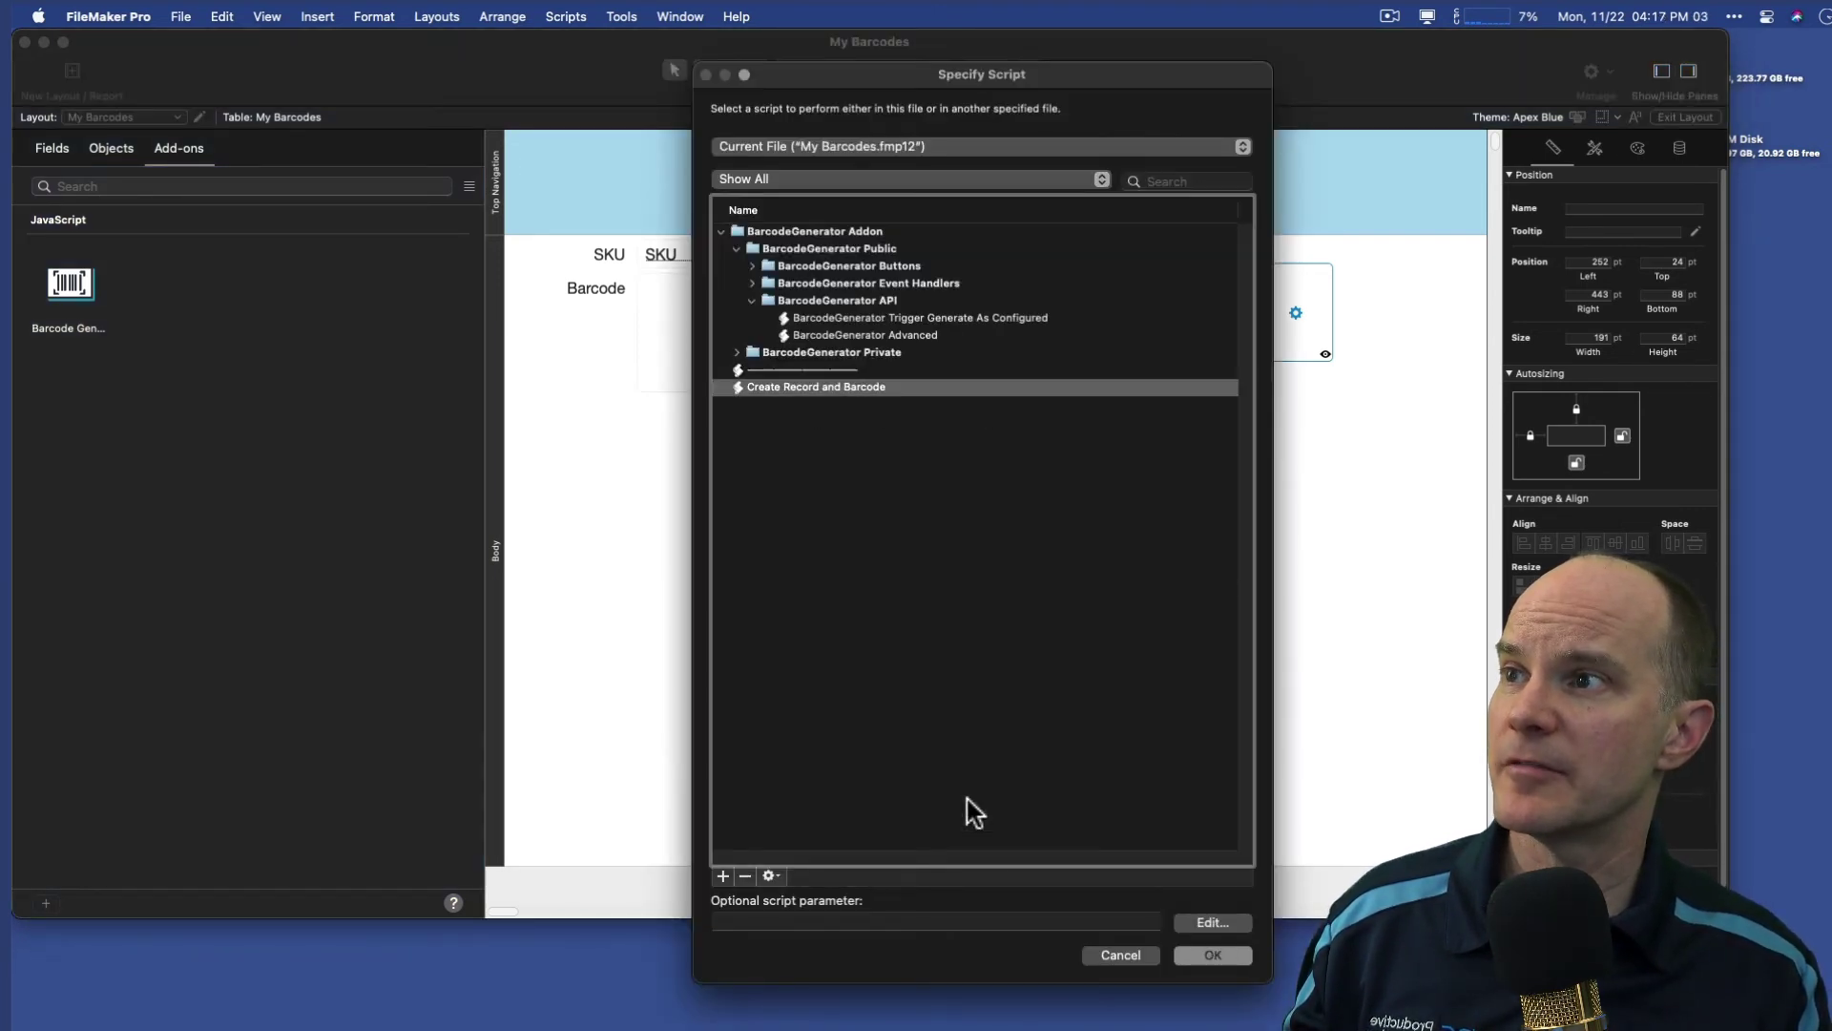
pyautogui.click(1214, 956)
pyautogui.press('super+b')
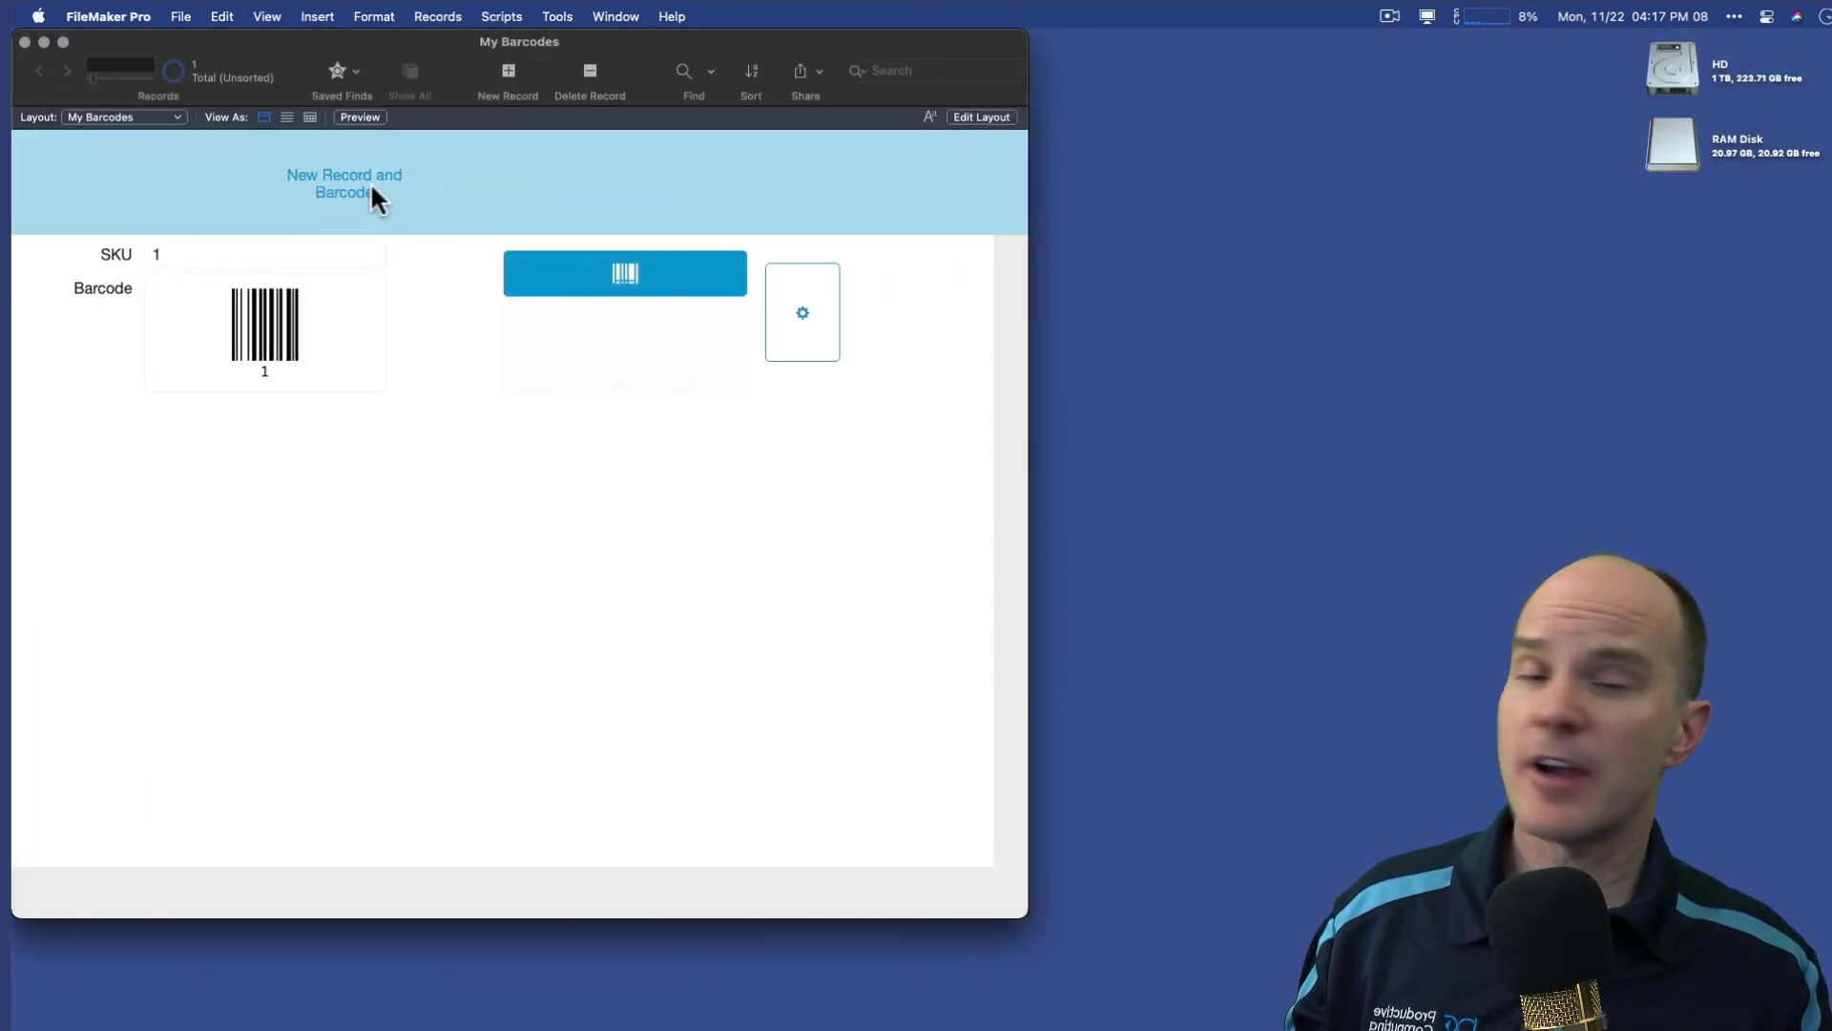
# Step: Test the button, which creates record 2 with an empty Barcode field, and reopen the script
pyautogui.click(364, 175)
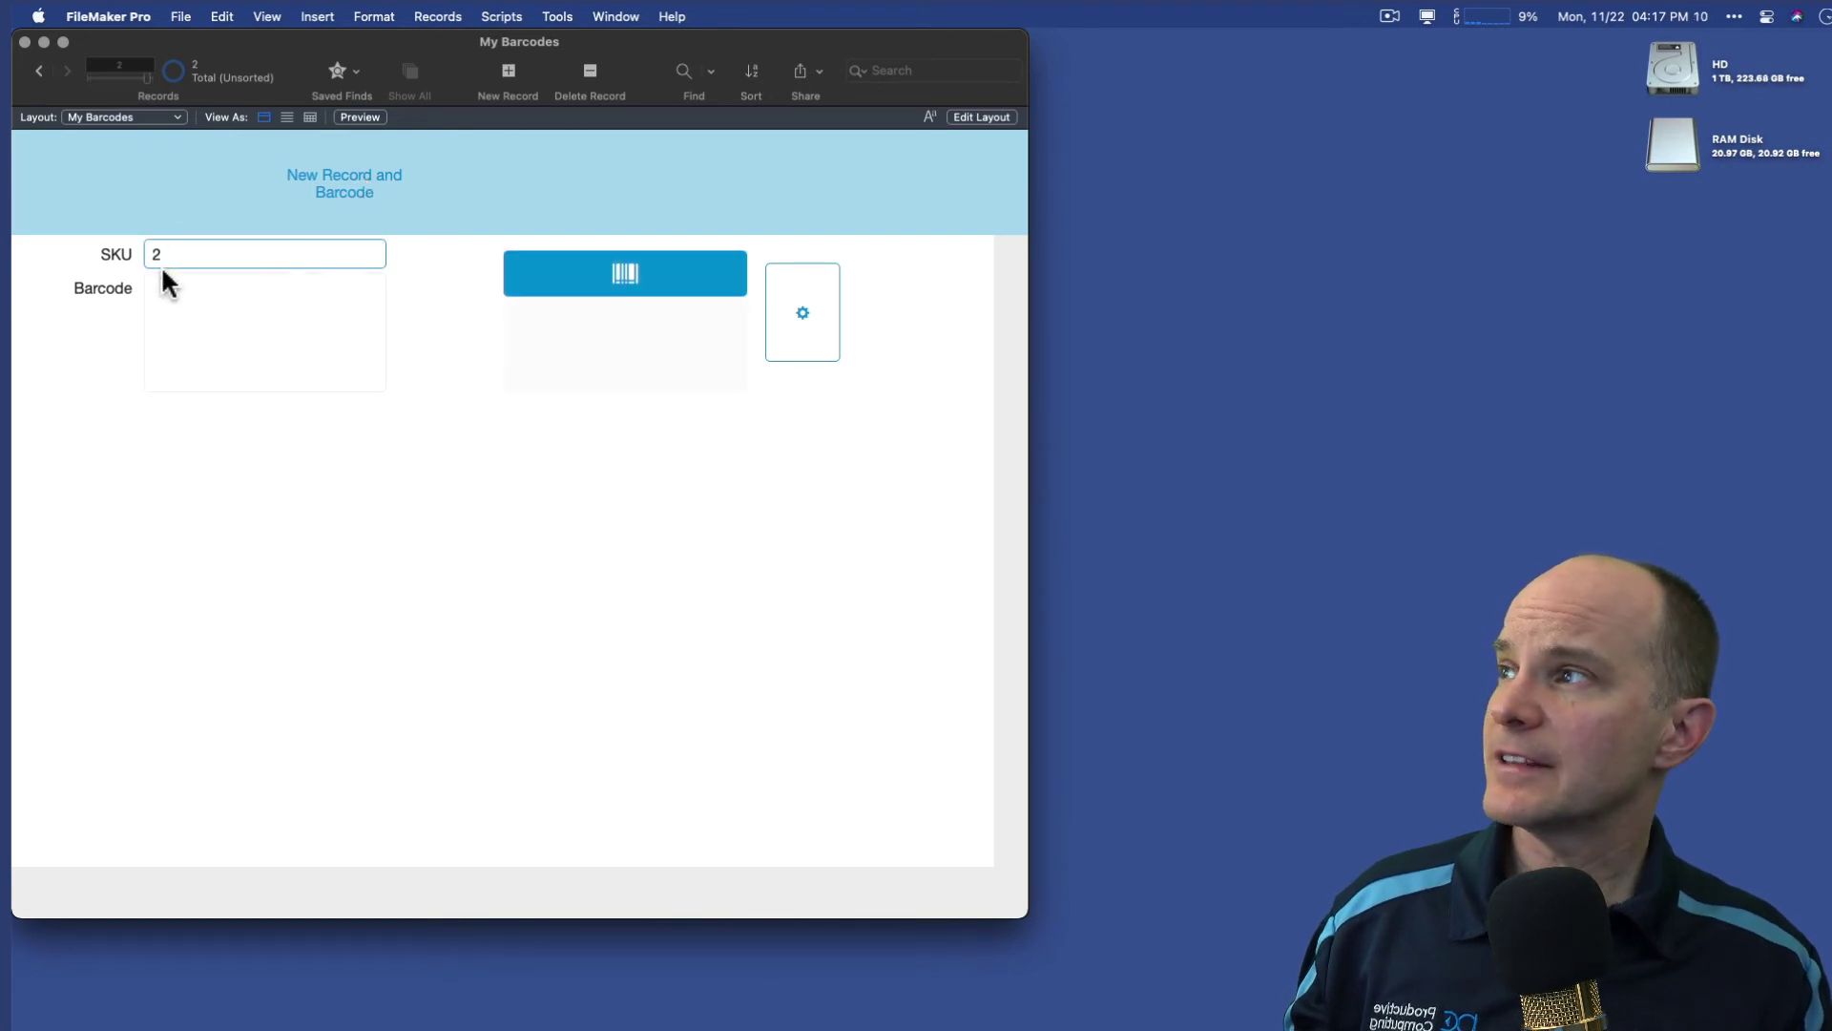
pyautogui.click(172, 308)
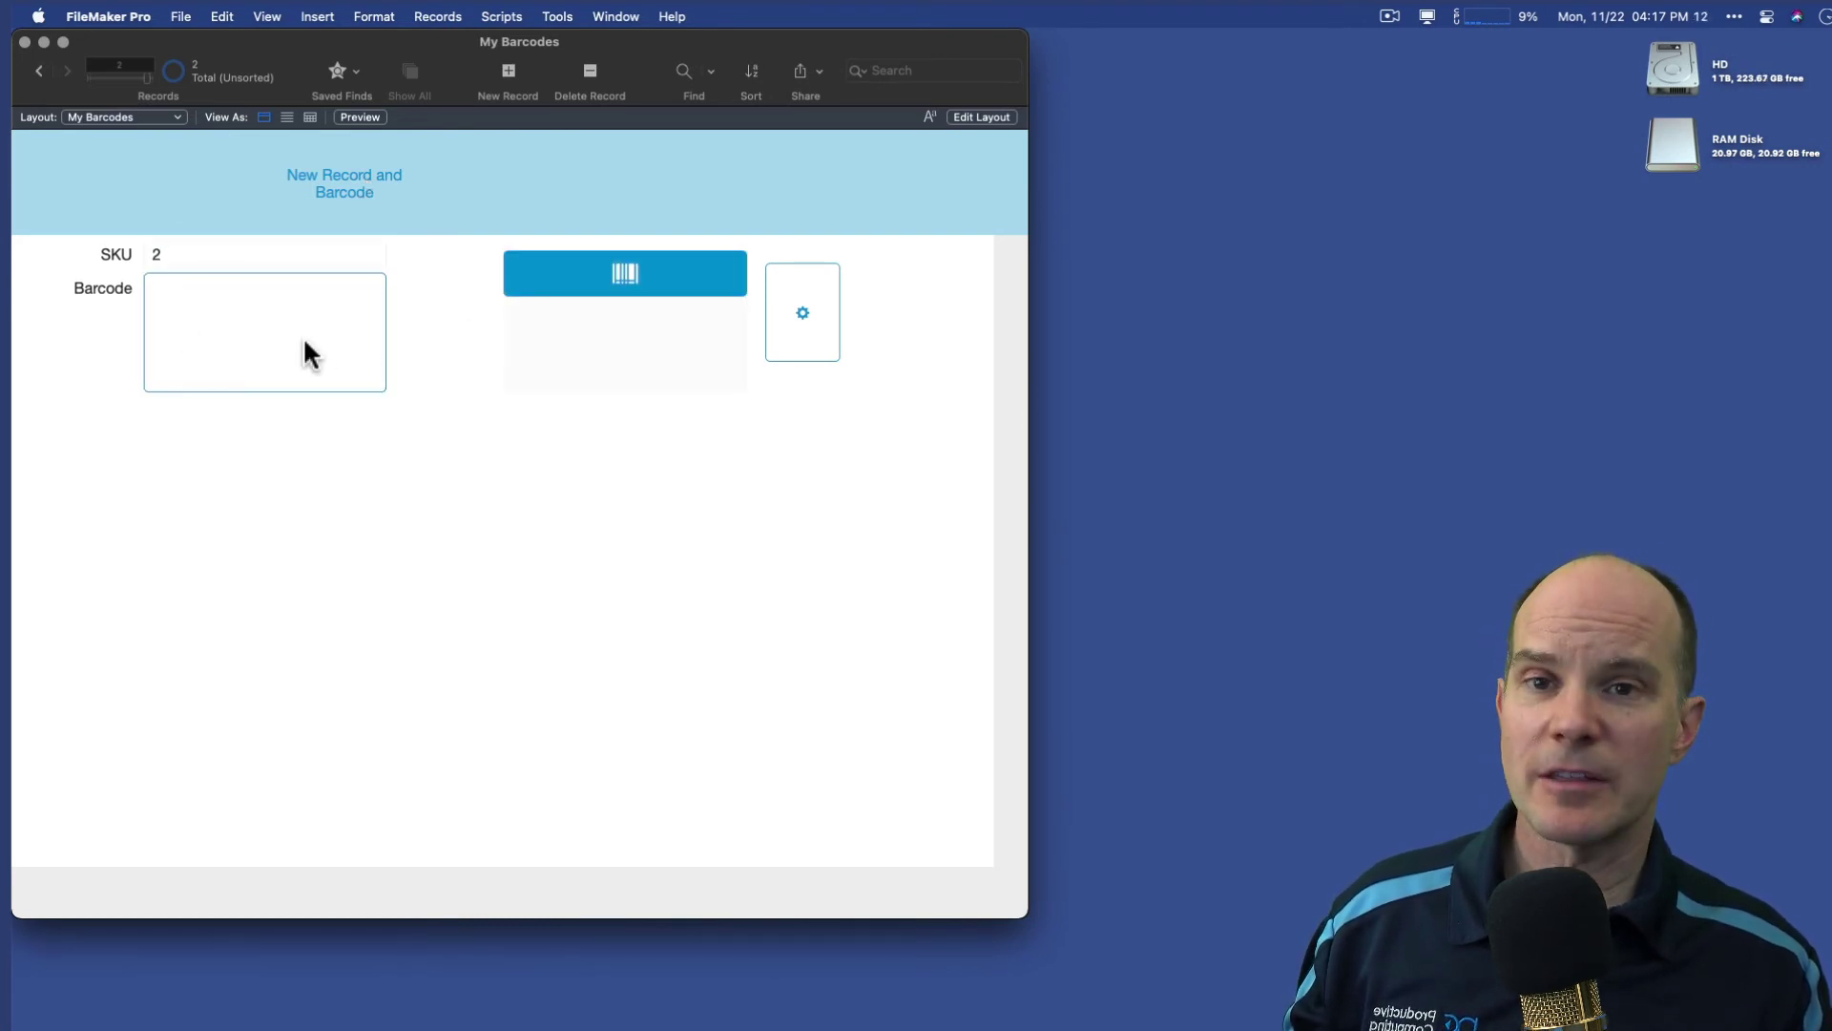
pyautogui.click(449, 305)
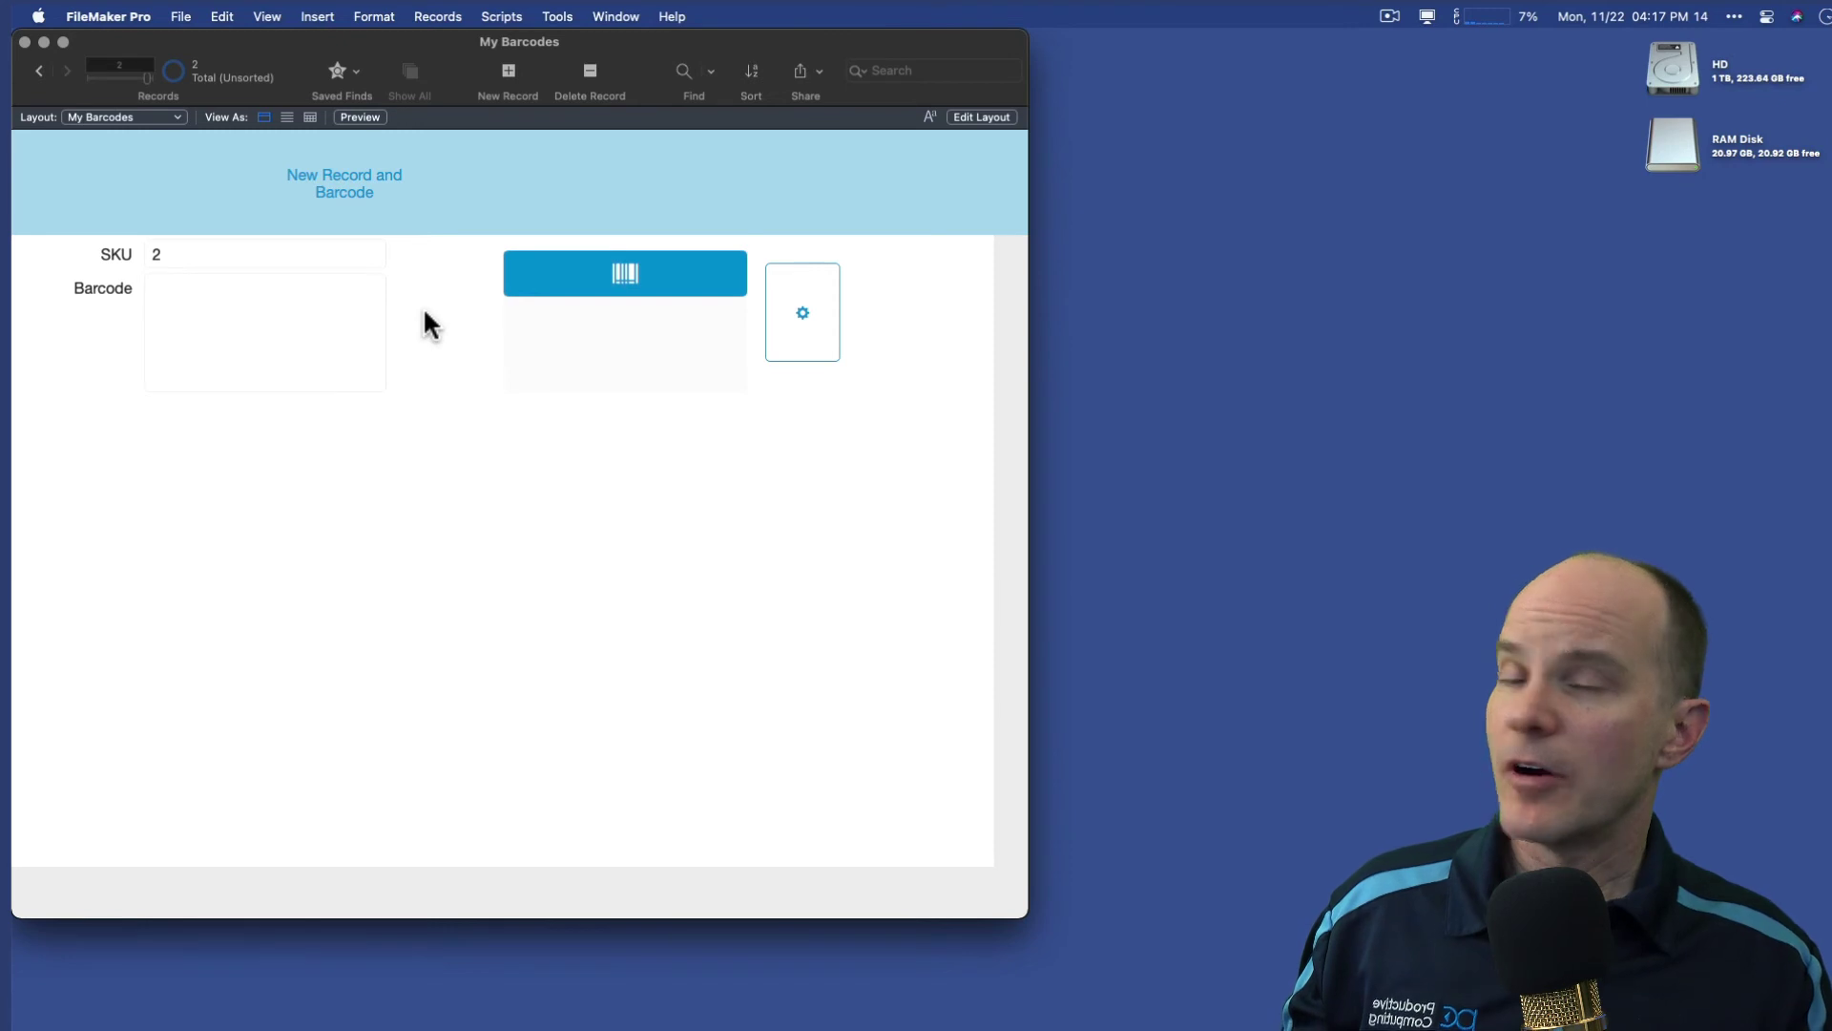
pyautogui.press('super+shift+s')
# Step: Insert a 1-second Pause/Resume Script step after New Record/Request and return to the records
pyautogui.click(477, 119)
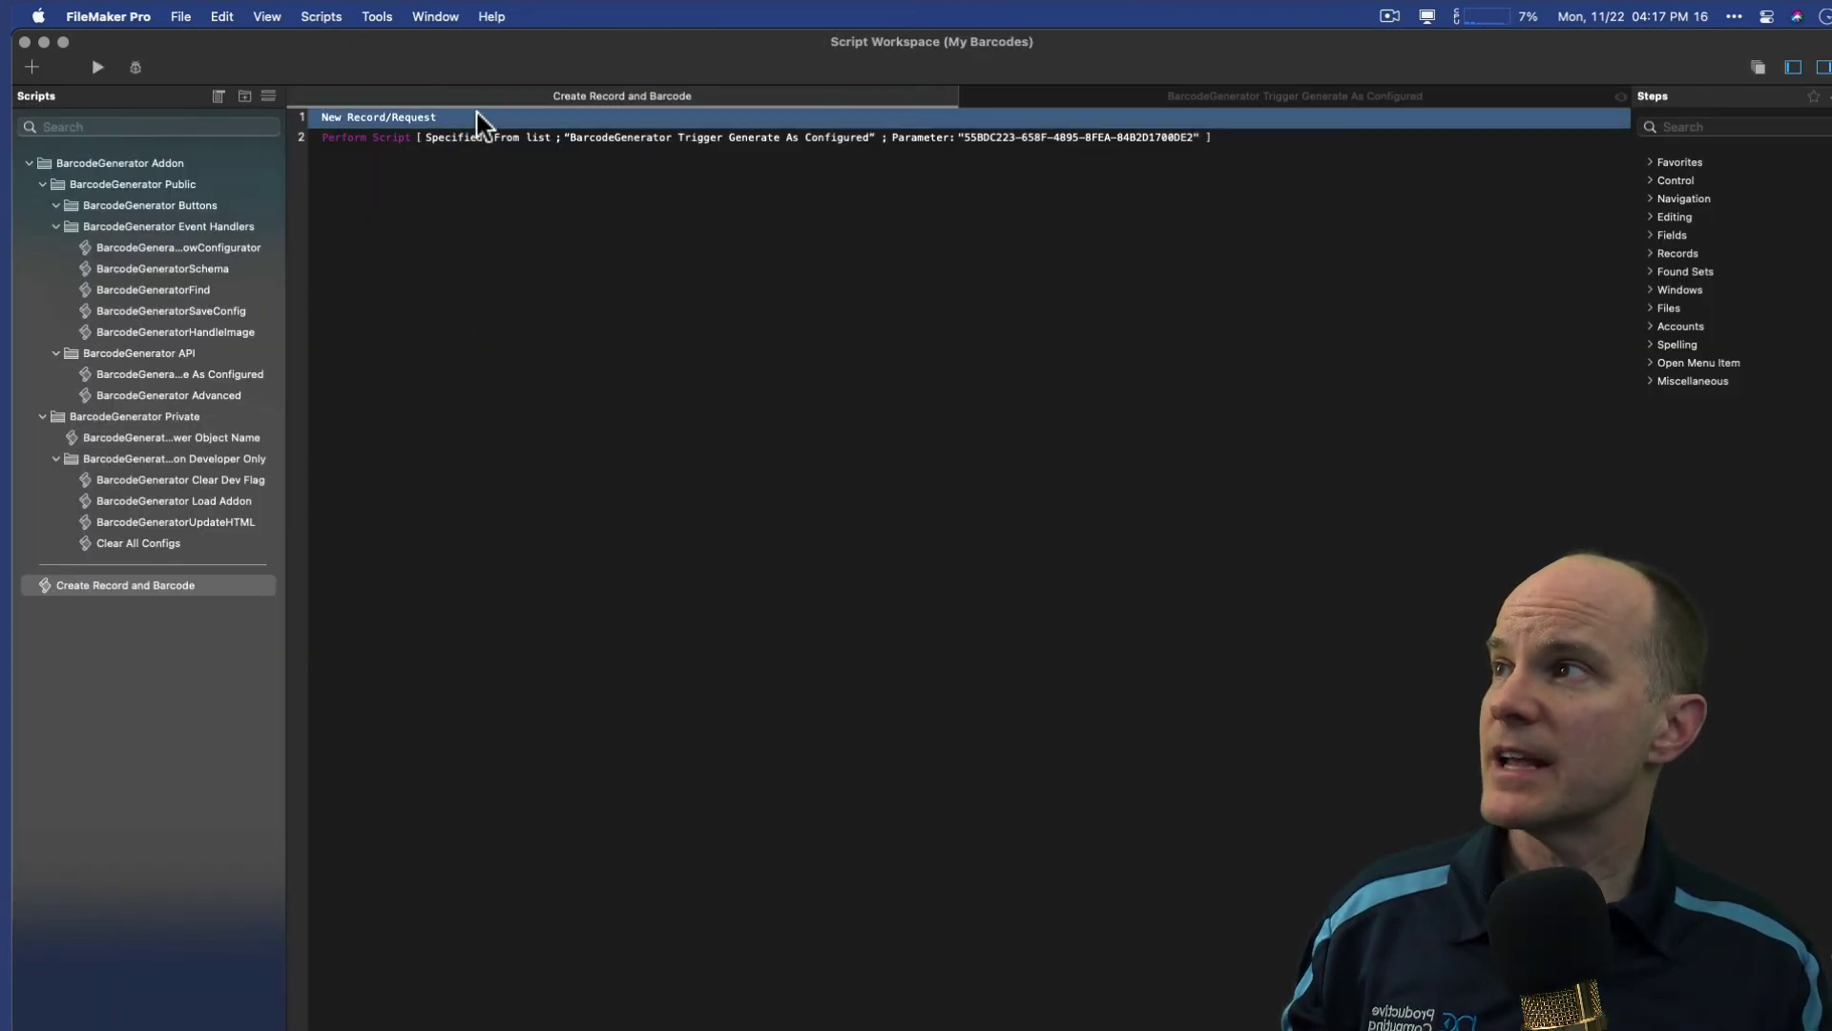
pyautogui.write('pause')
pyautogui.press('Return')
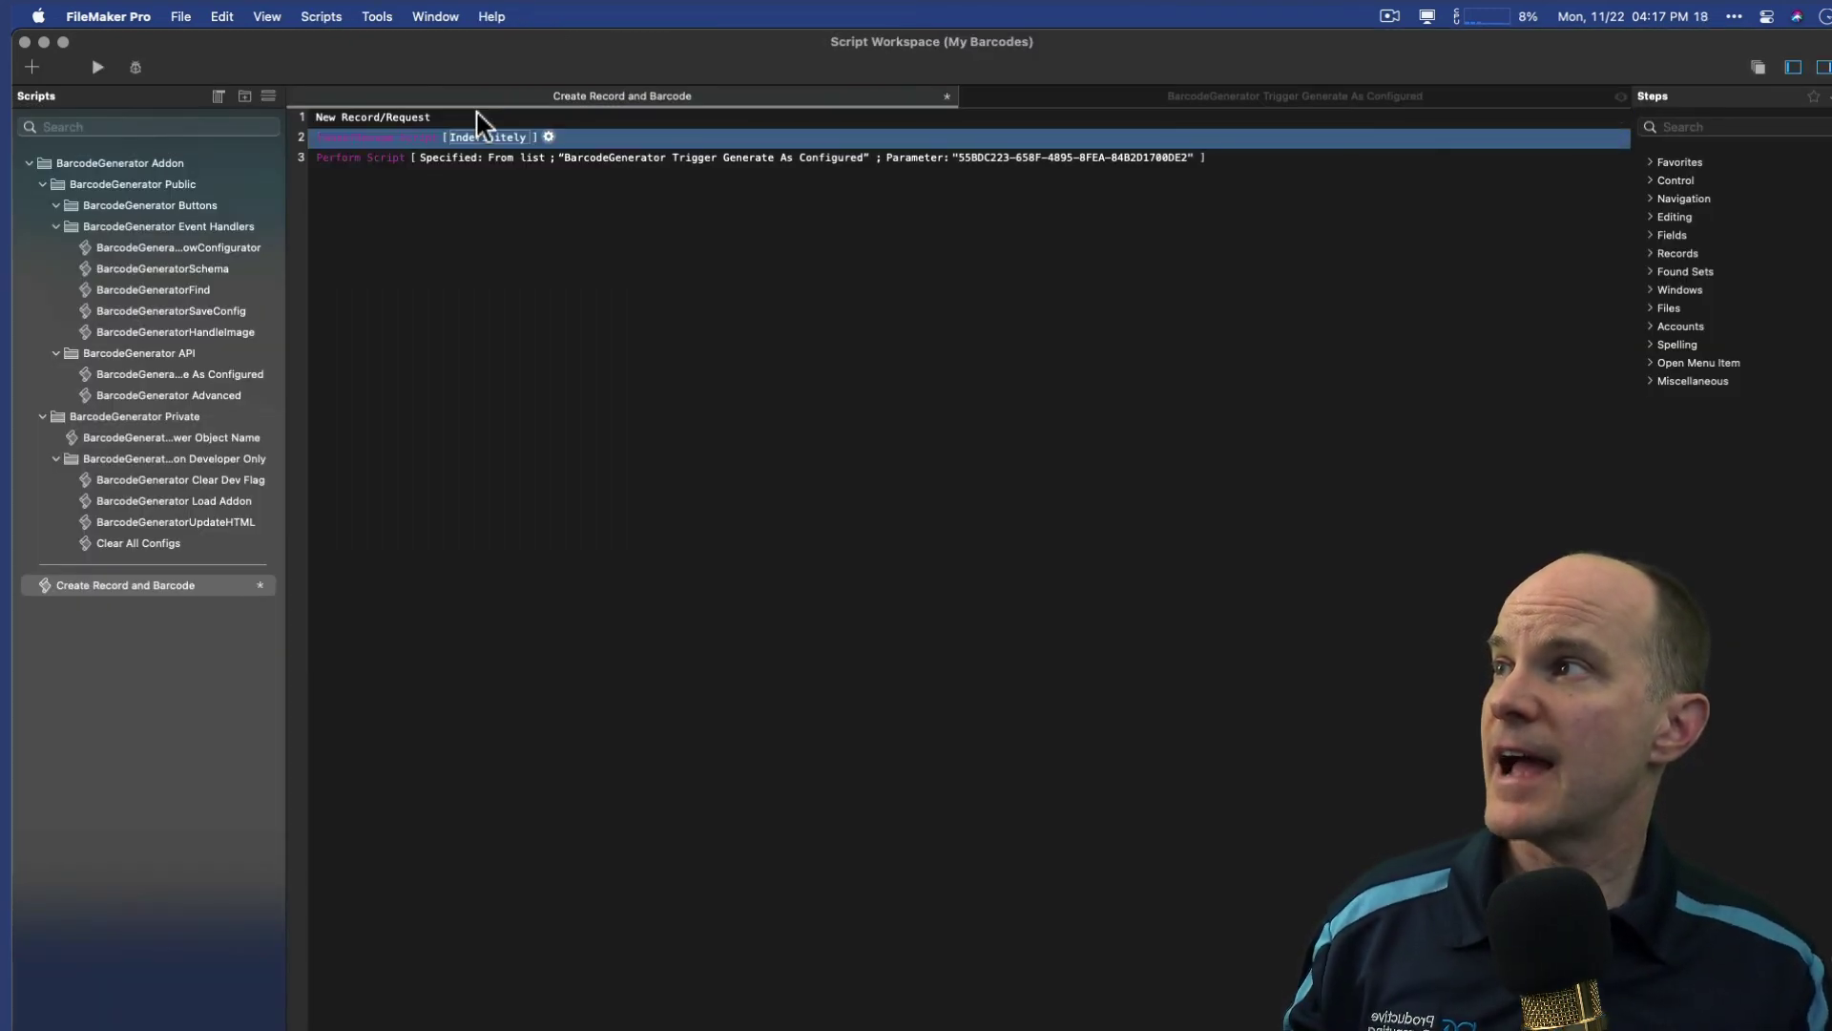
pyautogui.click(775, 336)
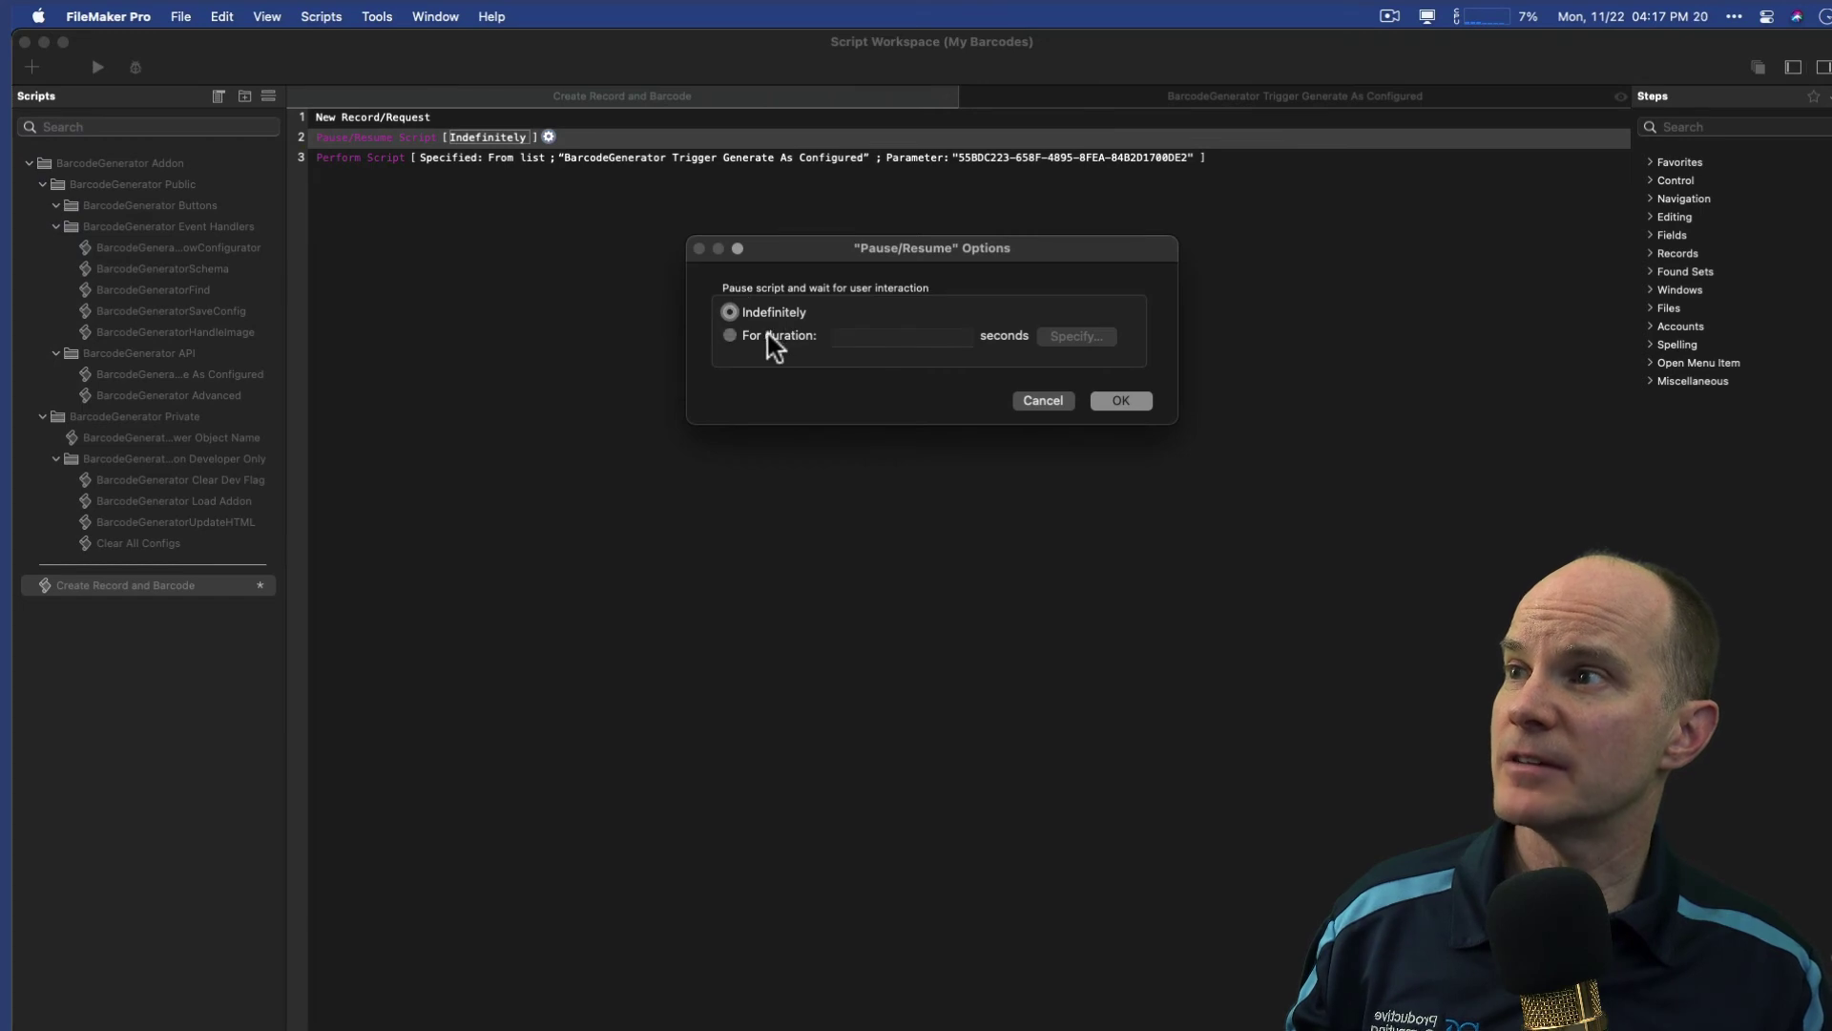
pyautogui.write('1')
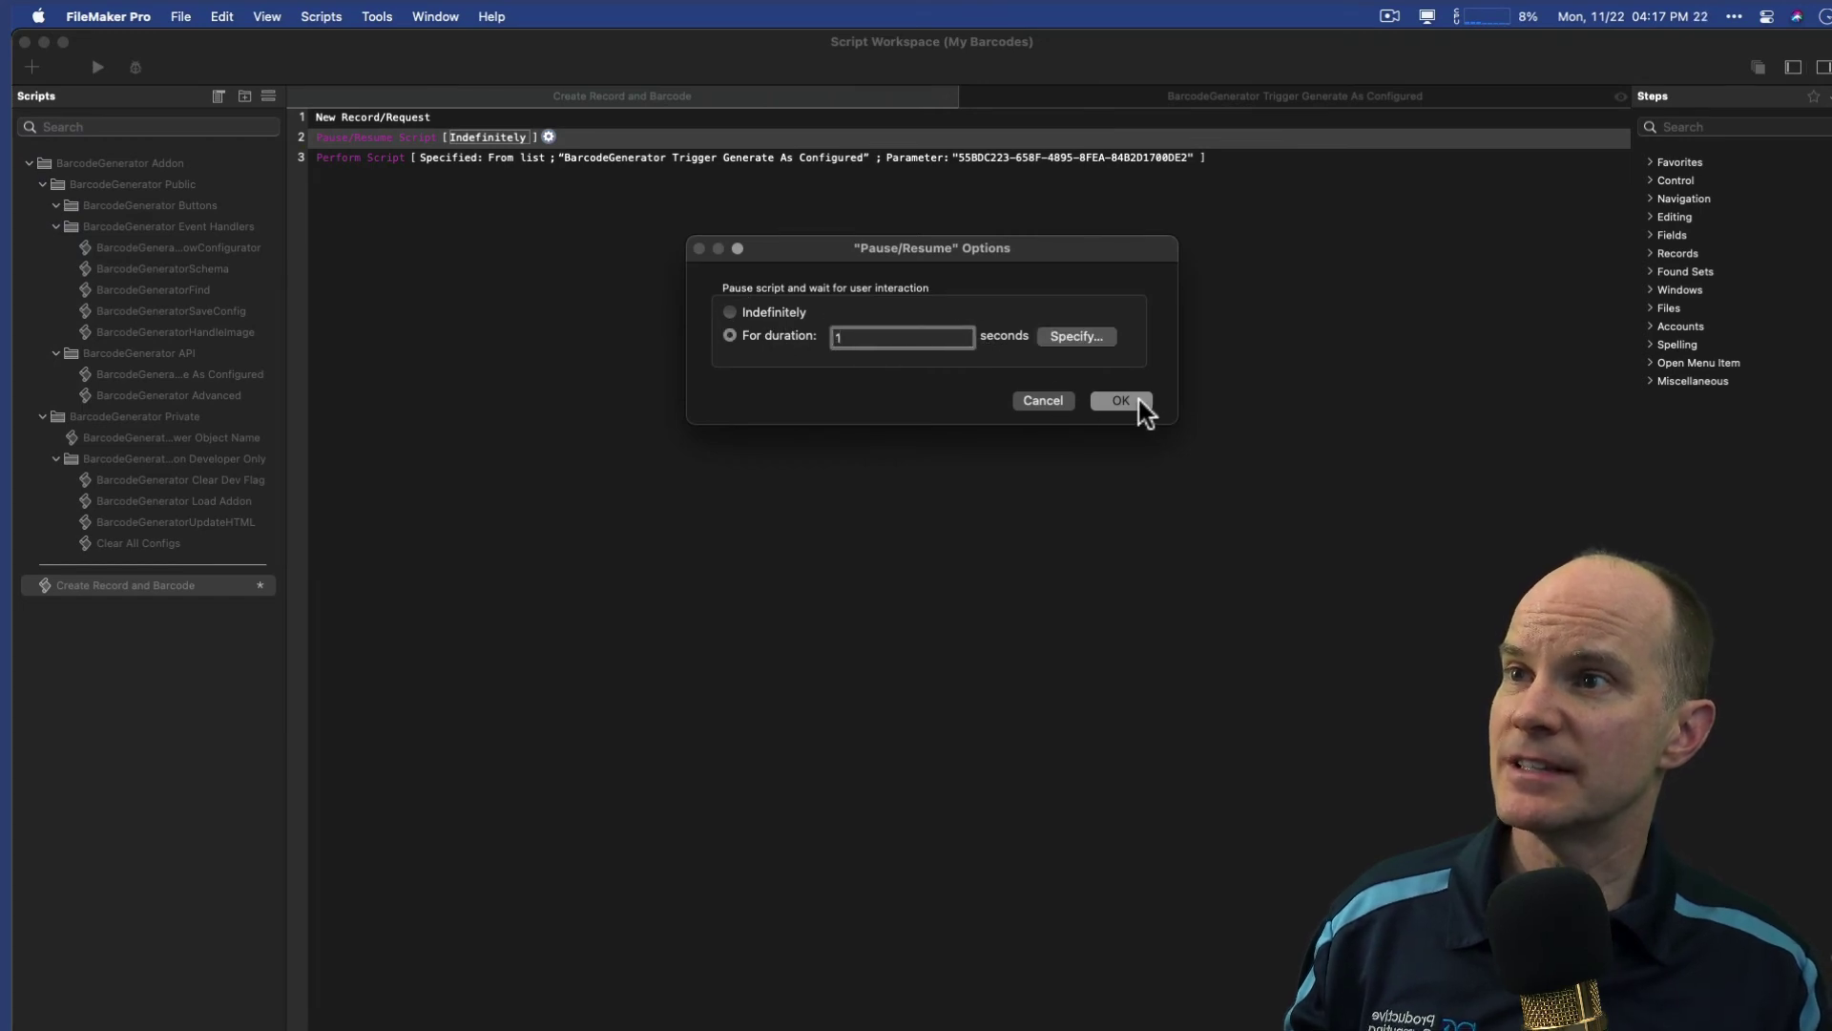
pyautogui.click(1136, 400)
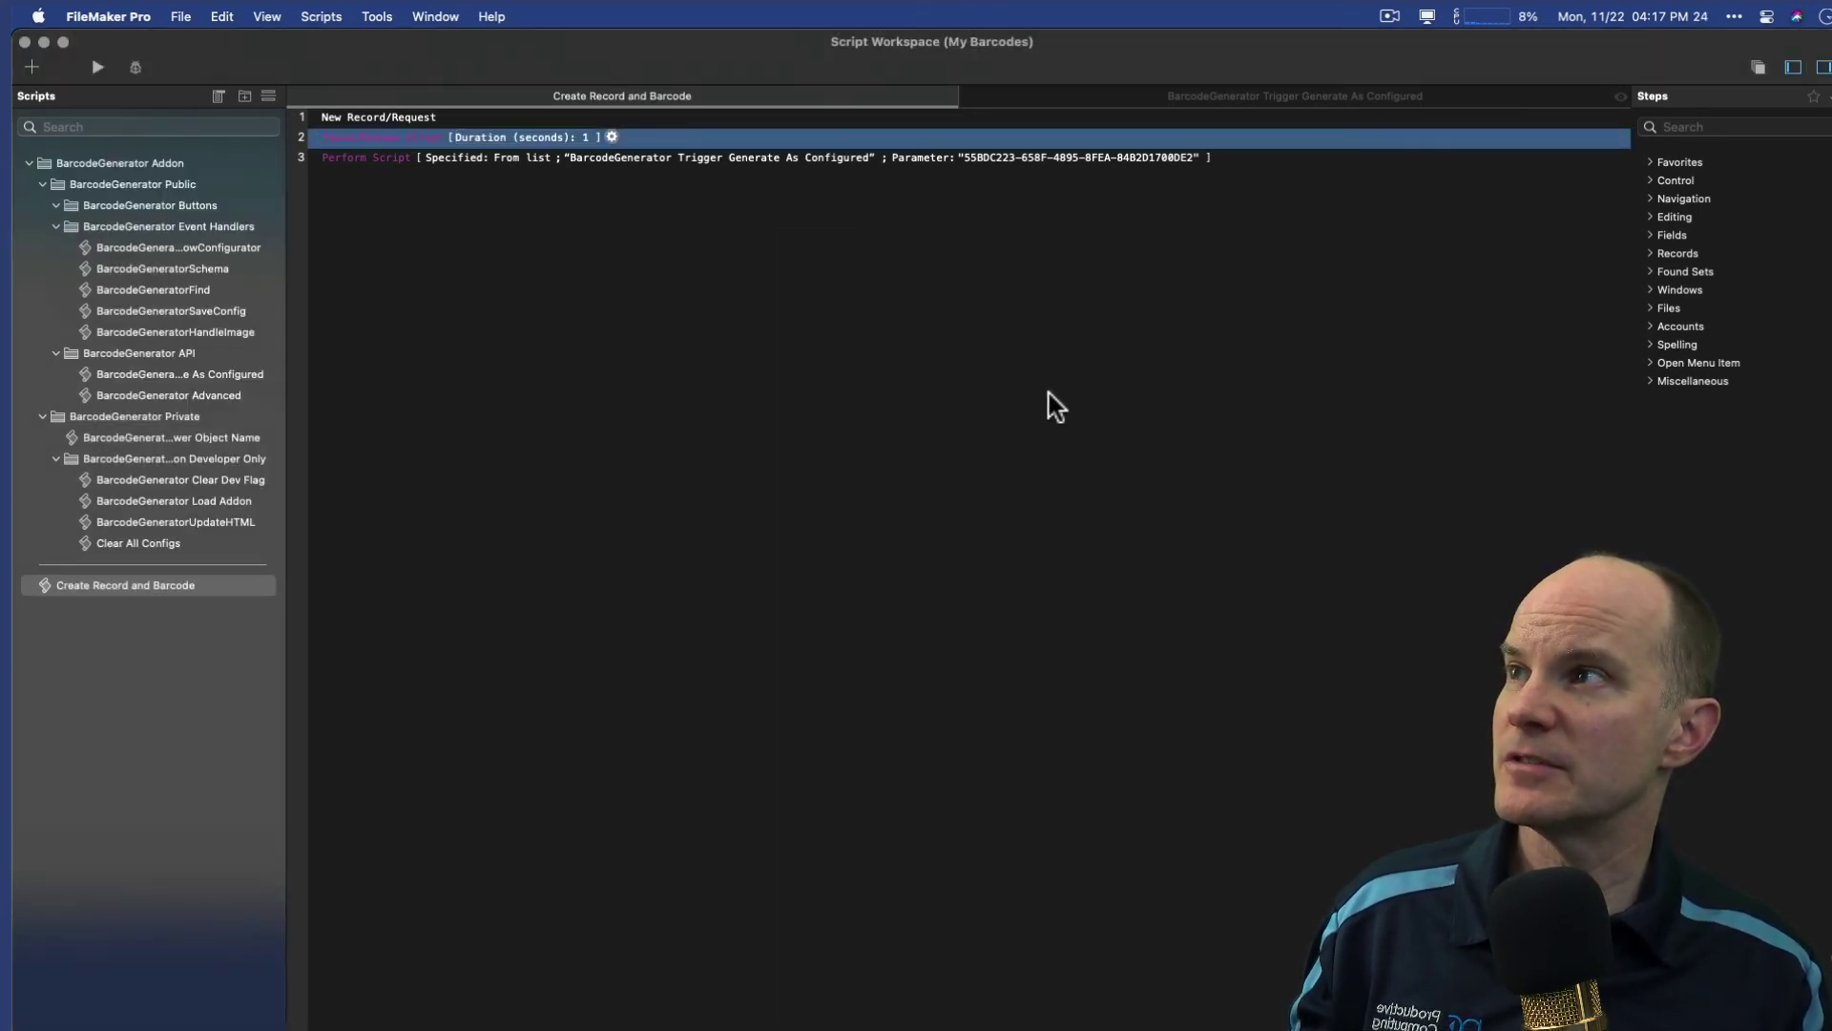
pyautogui.press('super+r')
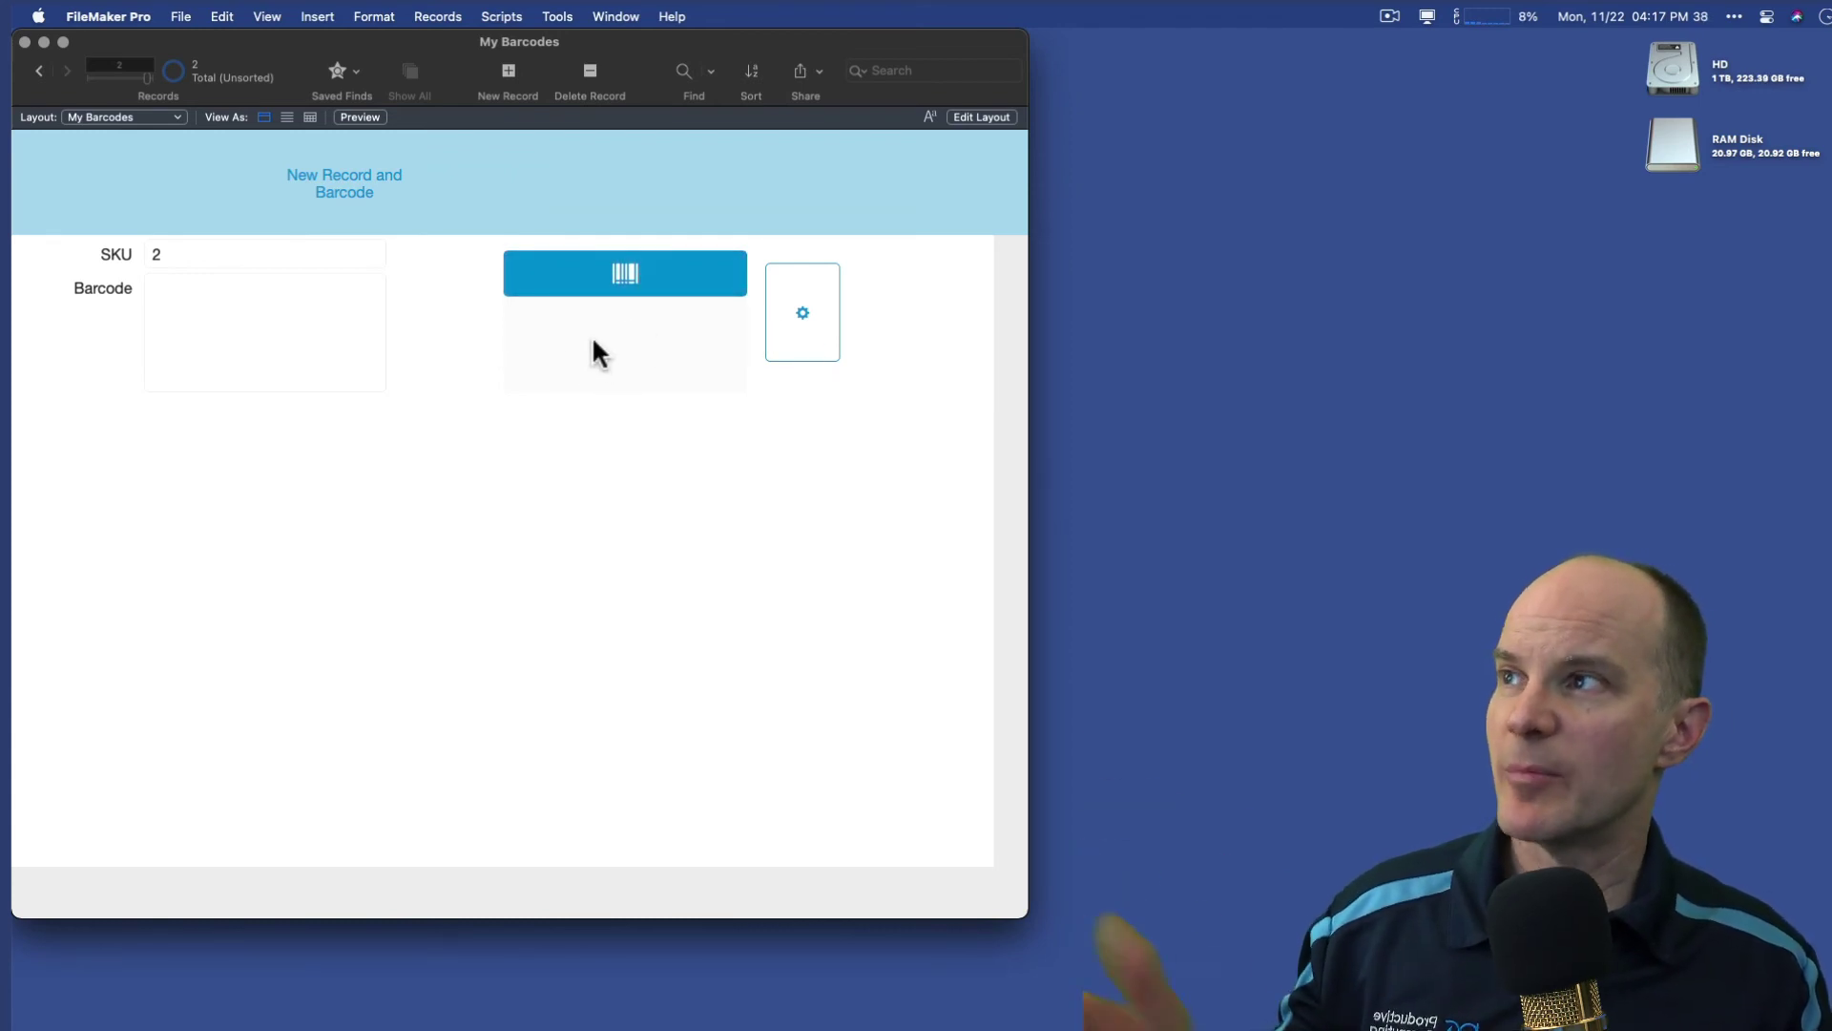
# Step: Create records 3 and 4 with the button, both getting barcodes, then reopen the script
pyautogui.click(348, 188)
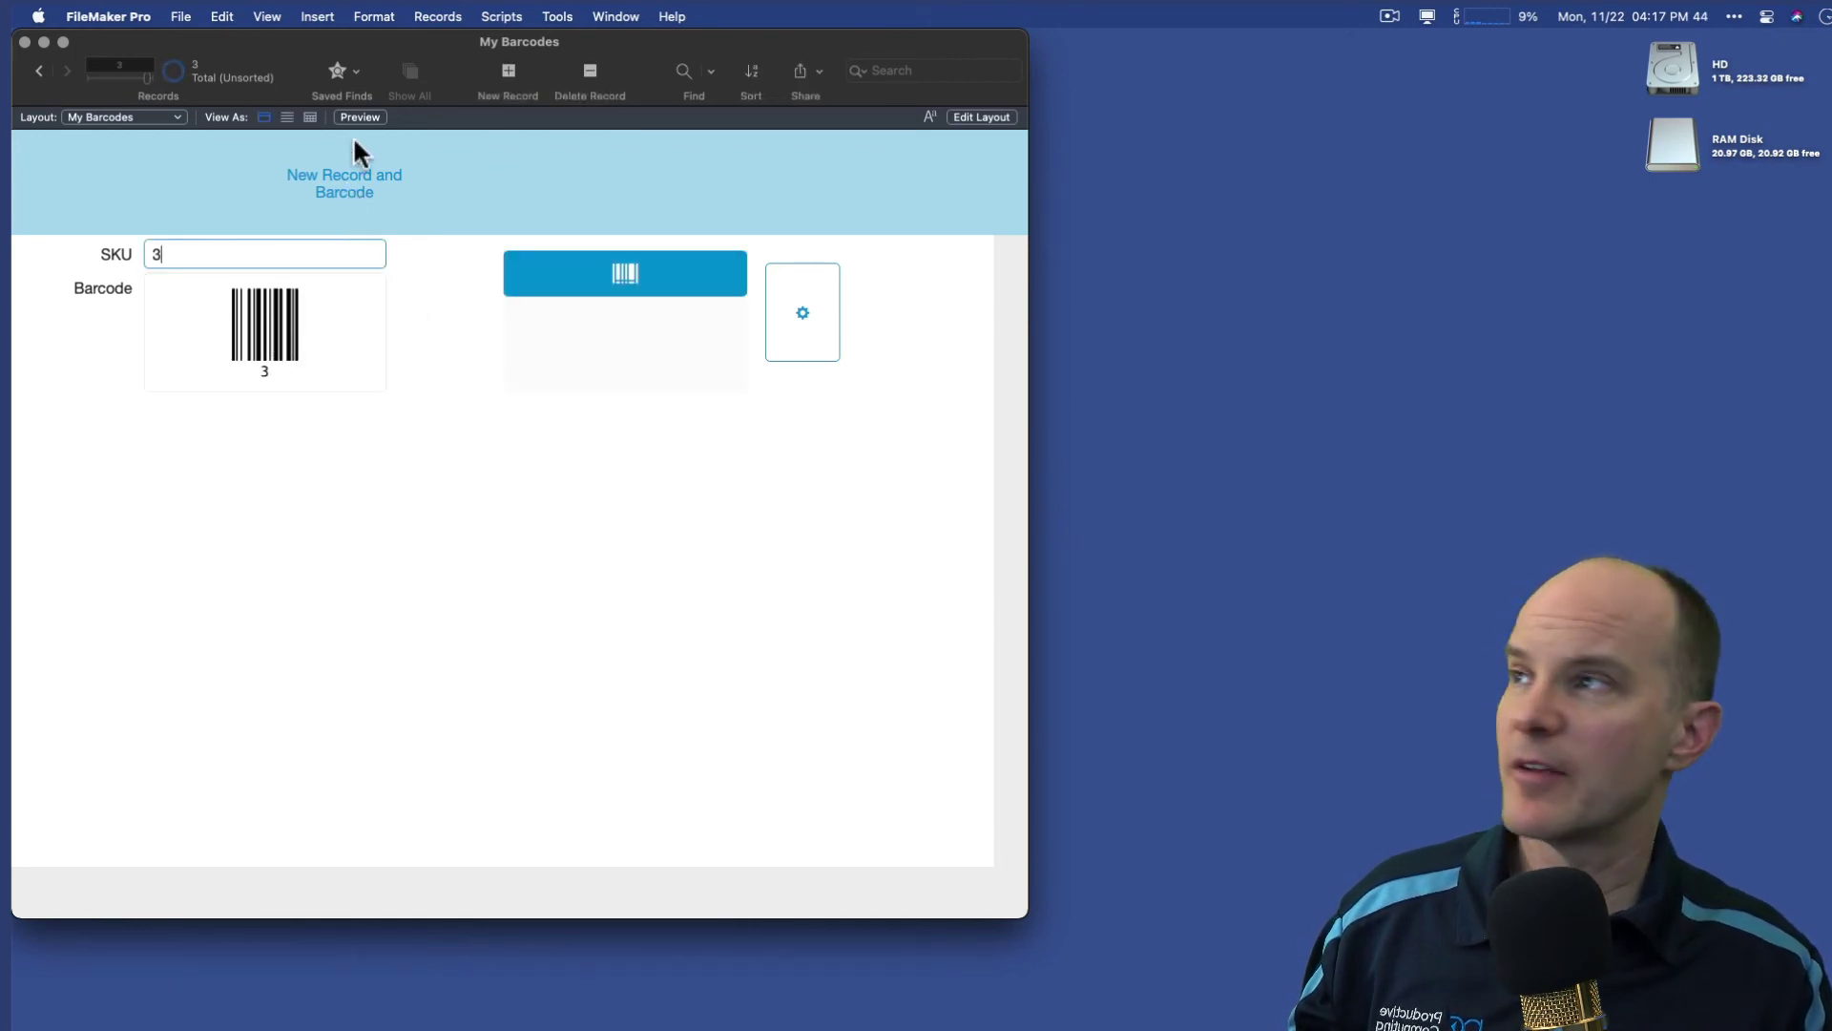
pyautogui.click(351, 176)
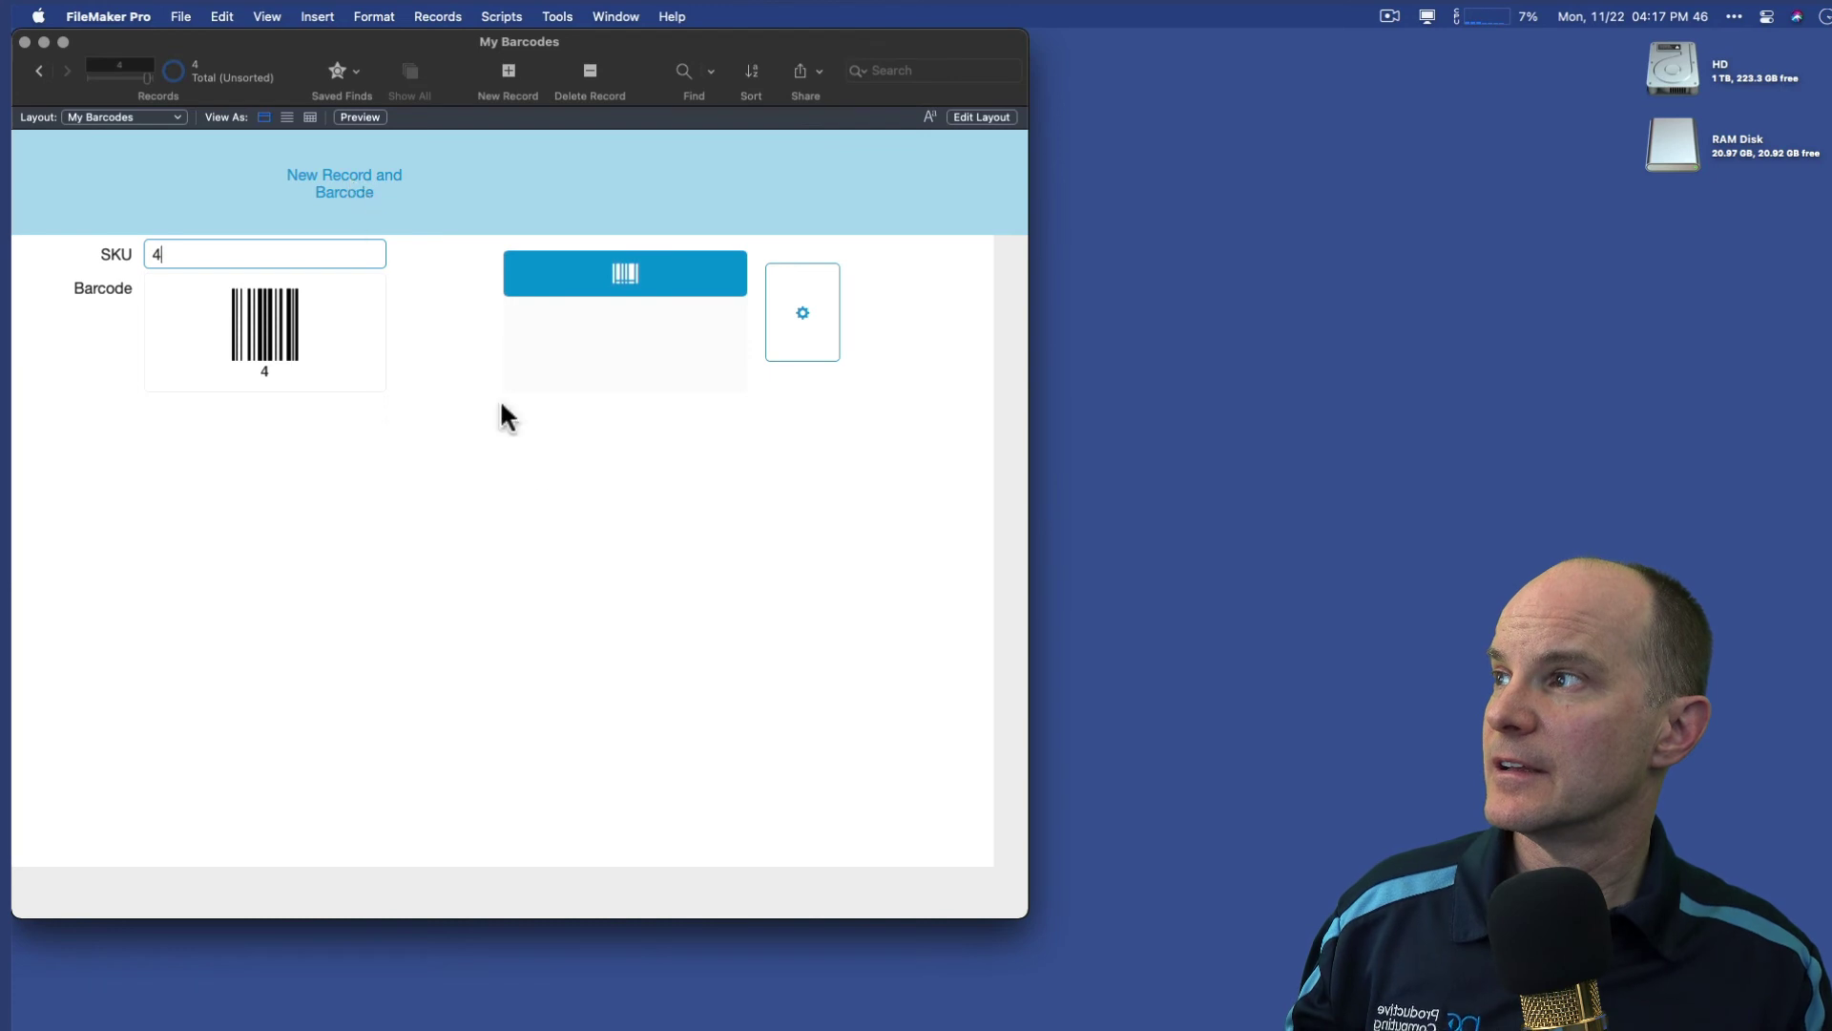
pyautogui.press('super+shift+s')
# Step: Shorten the pause to 0.5 seconds and test it by creating record 5 with a barcode
pyautogui.click(612, 137)
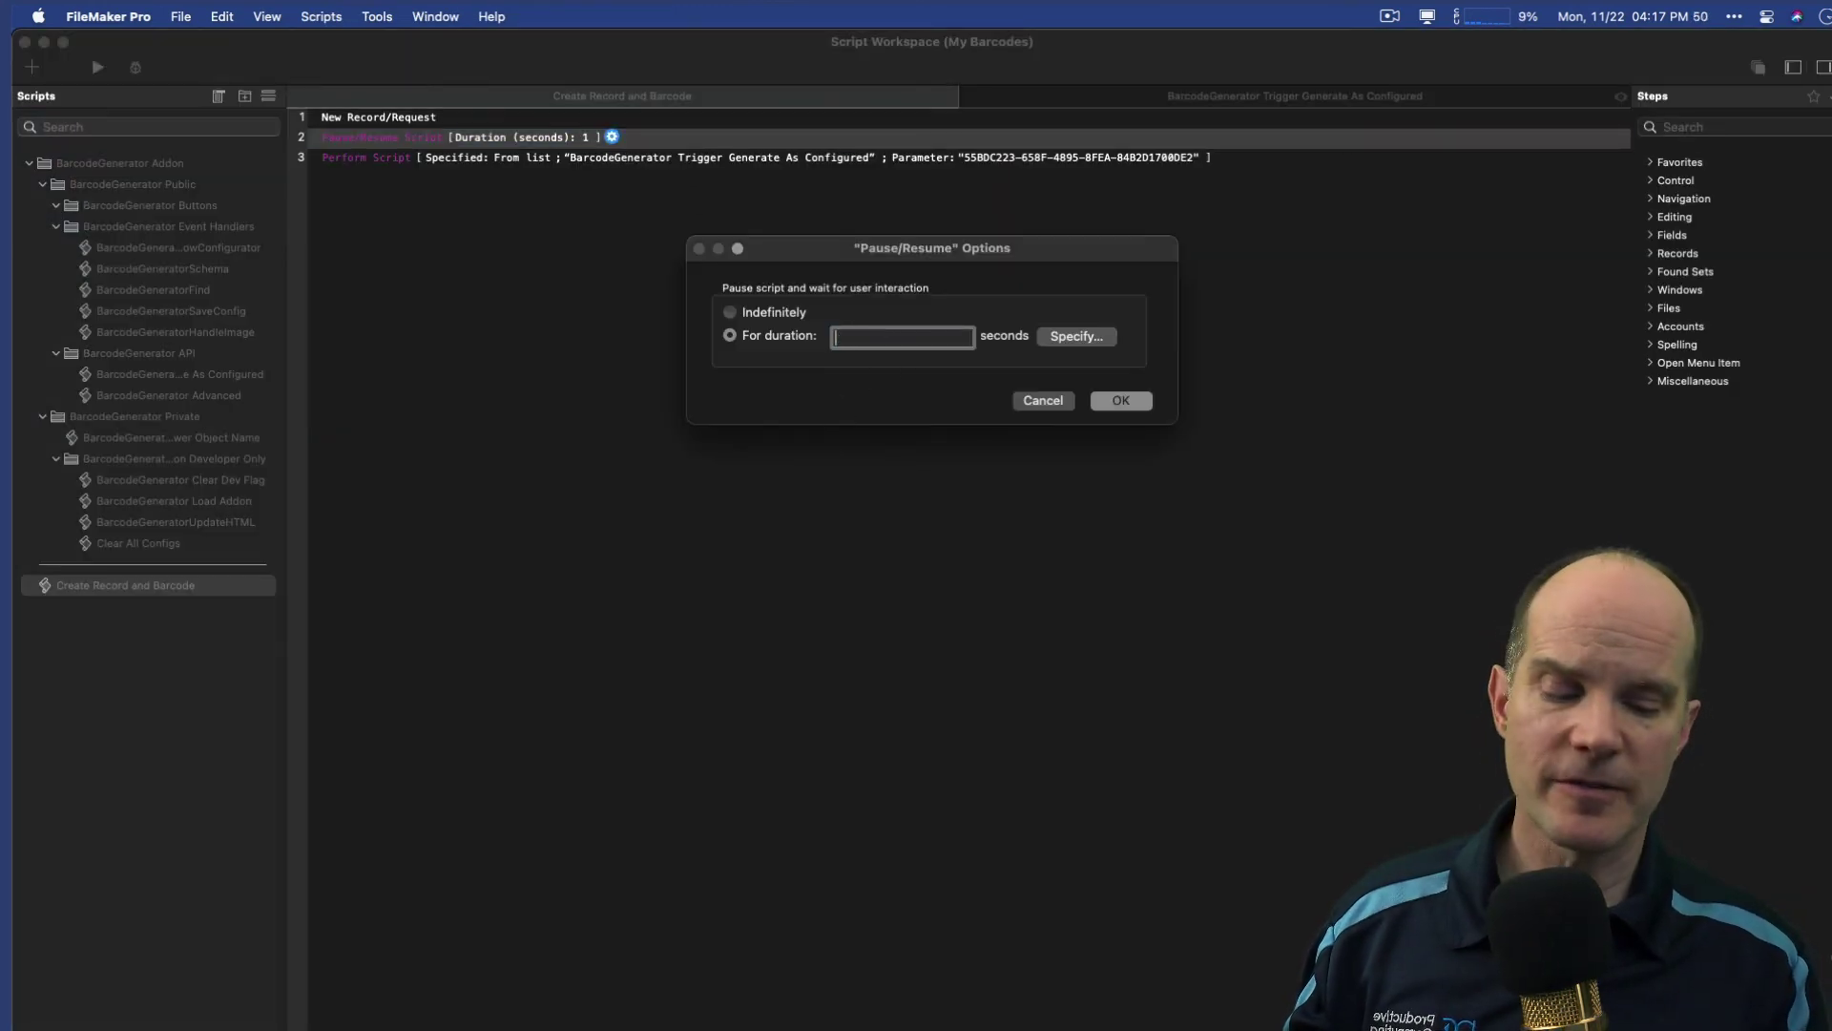
pyautogui.press('BackSpace')
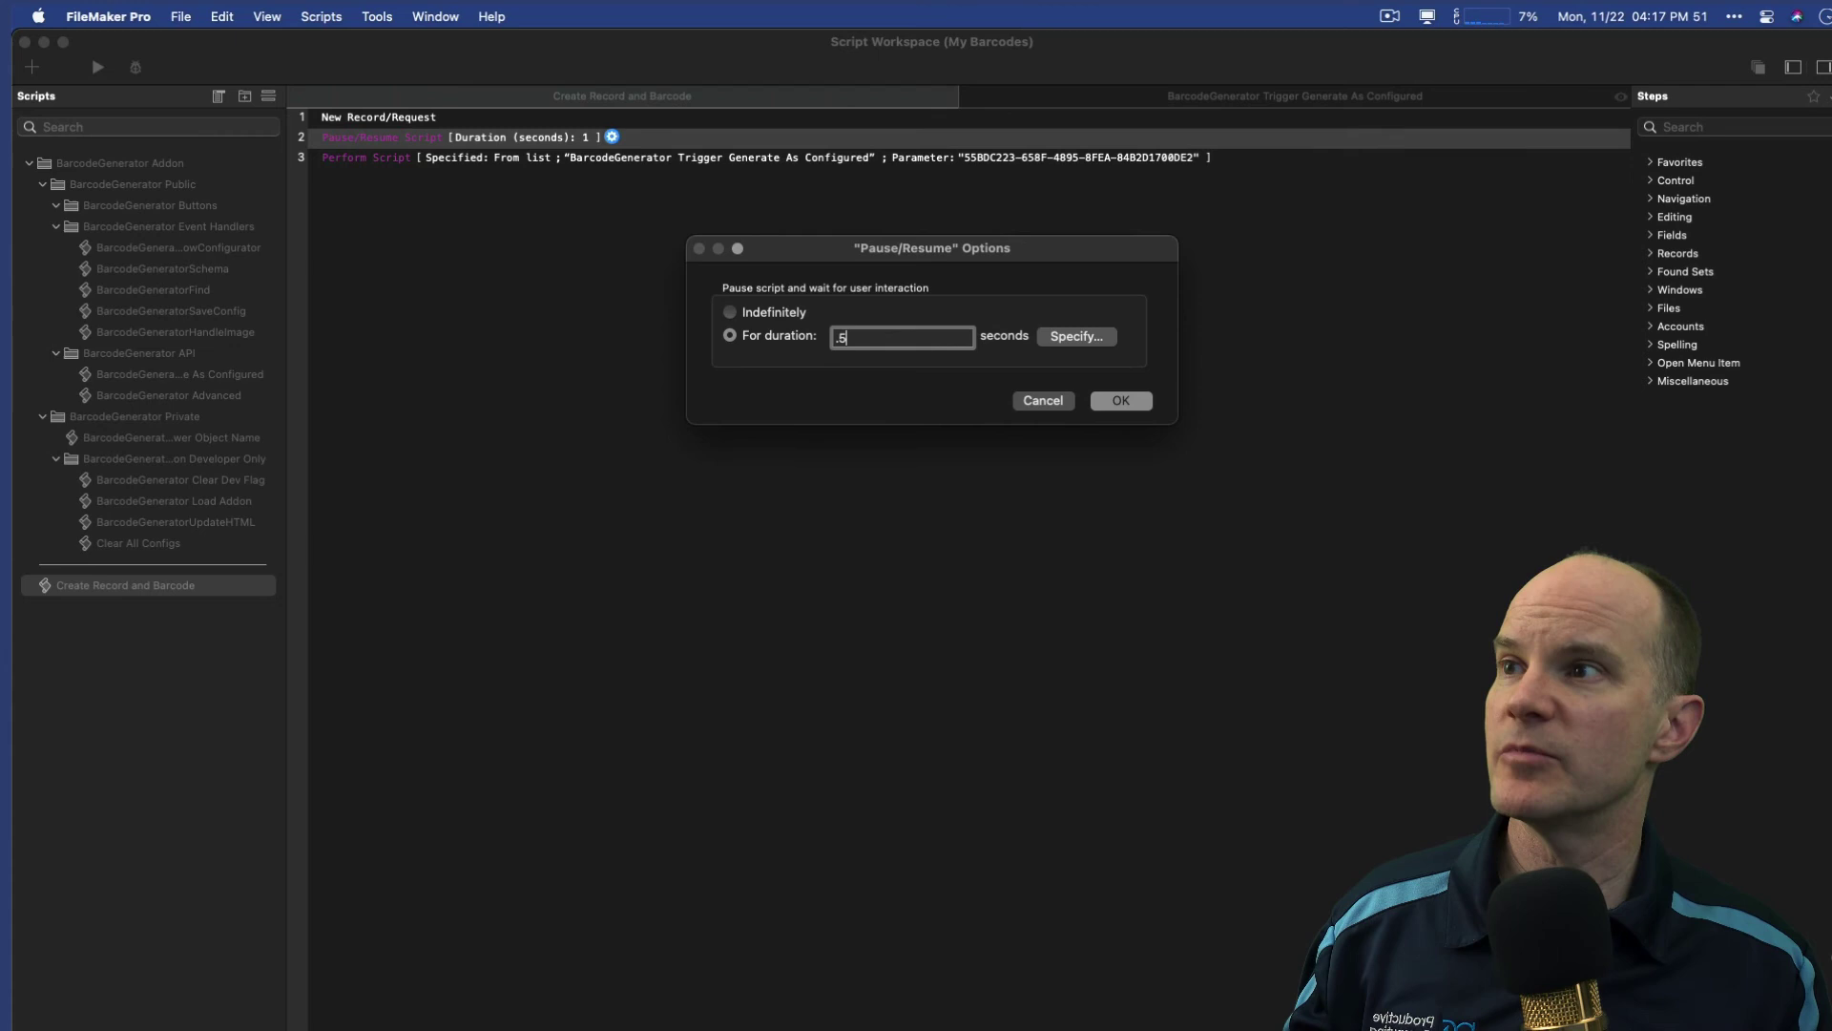
pyautogui.click(1121, 401)
pyautogui.press('super+w')
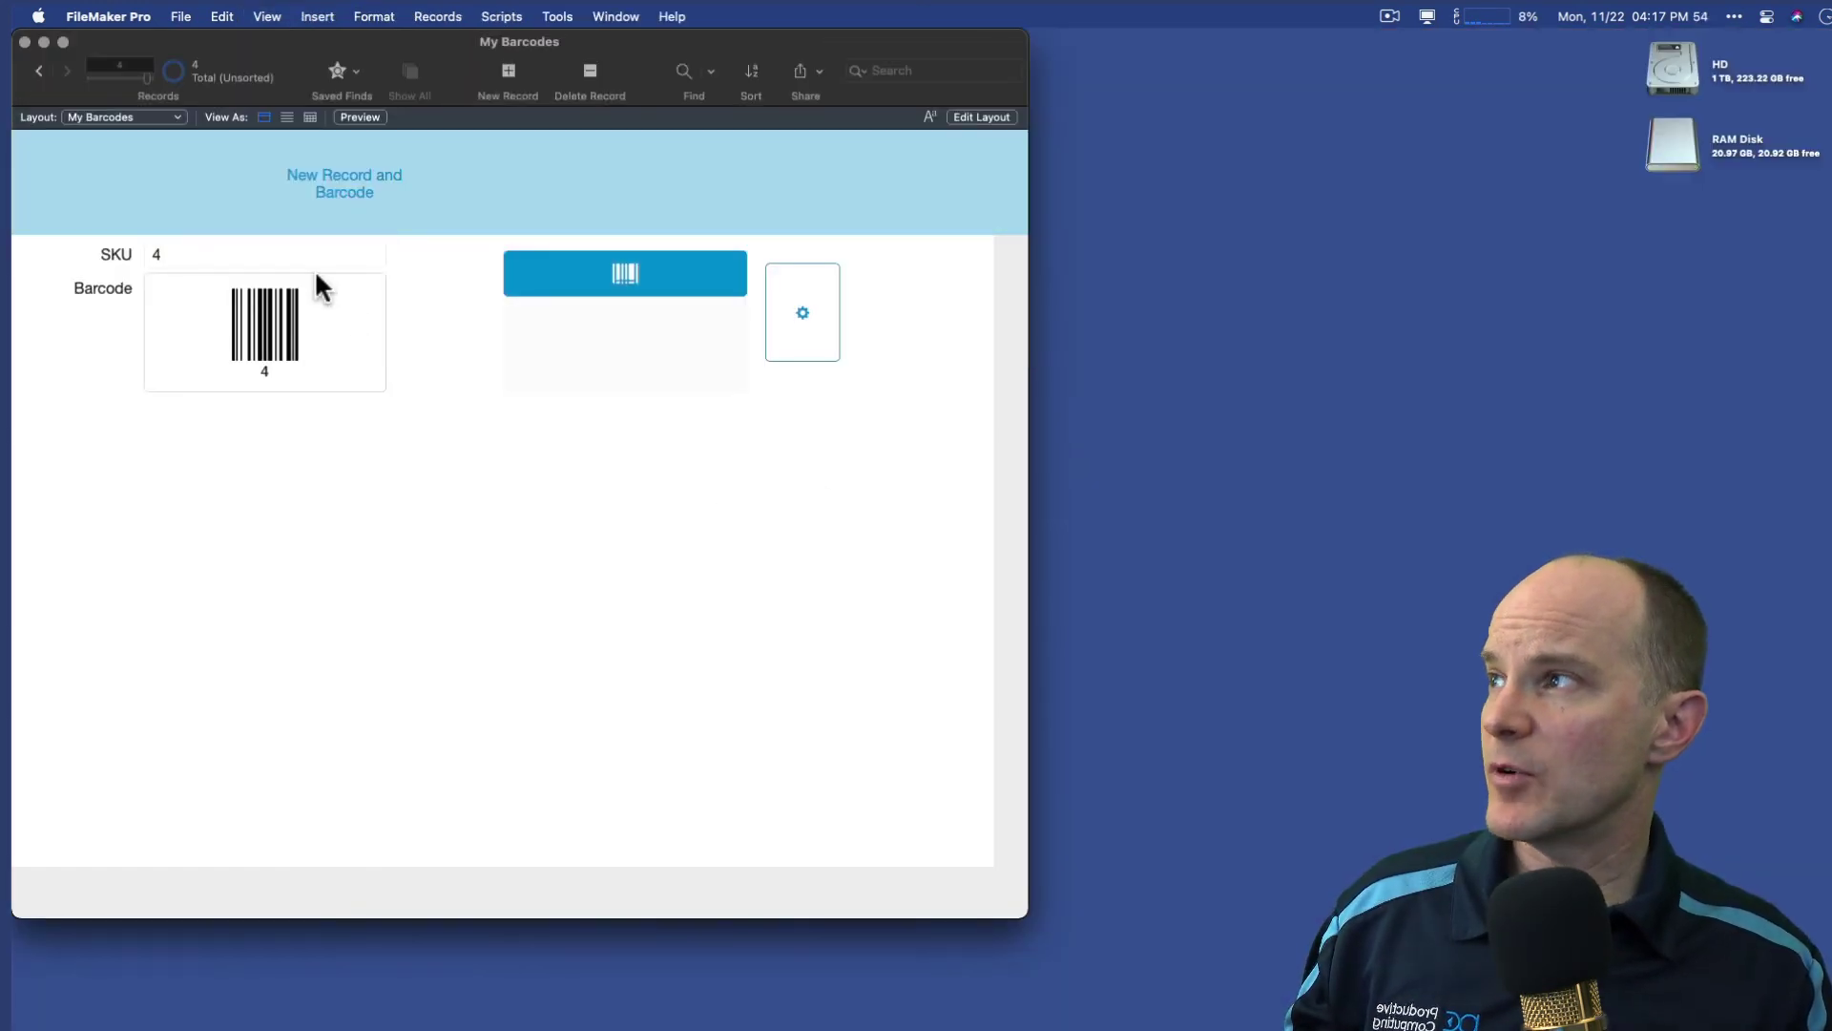
pyautogui.click(344, 186)
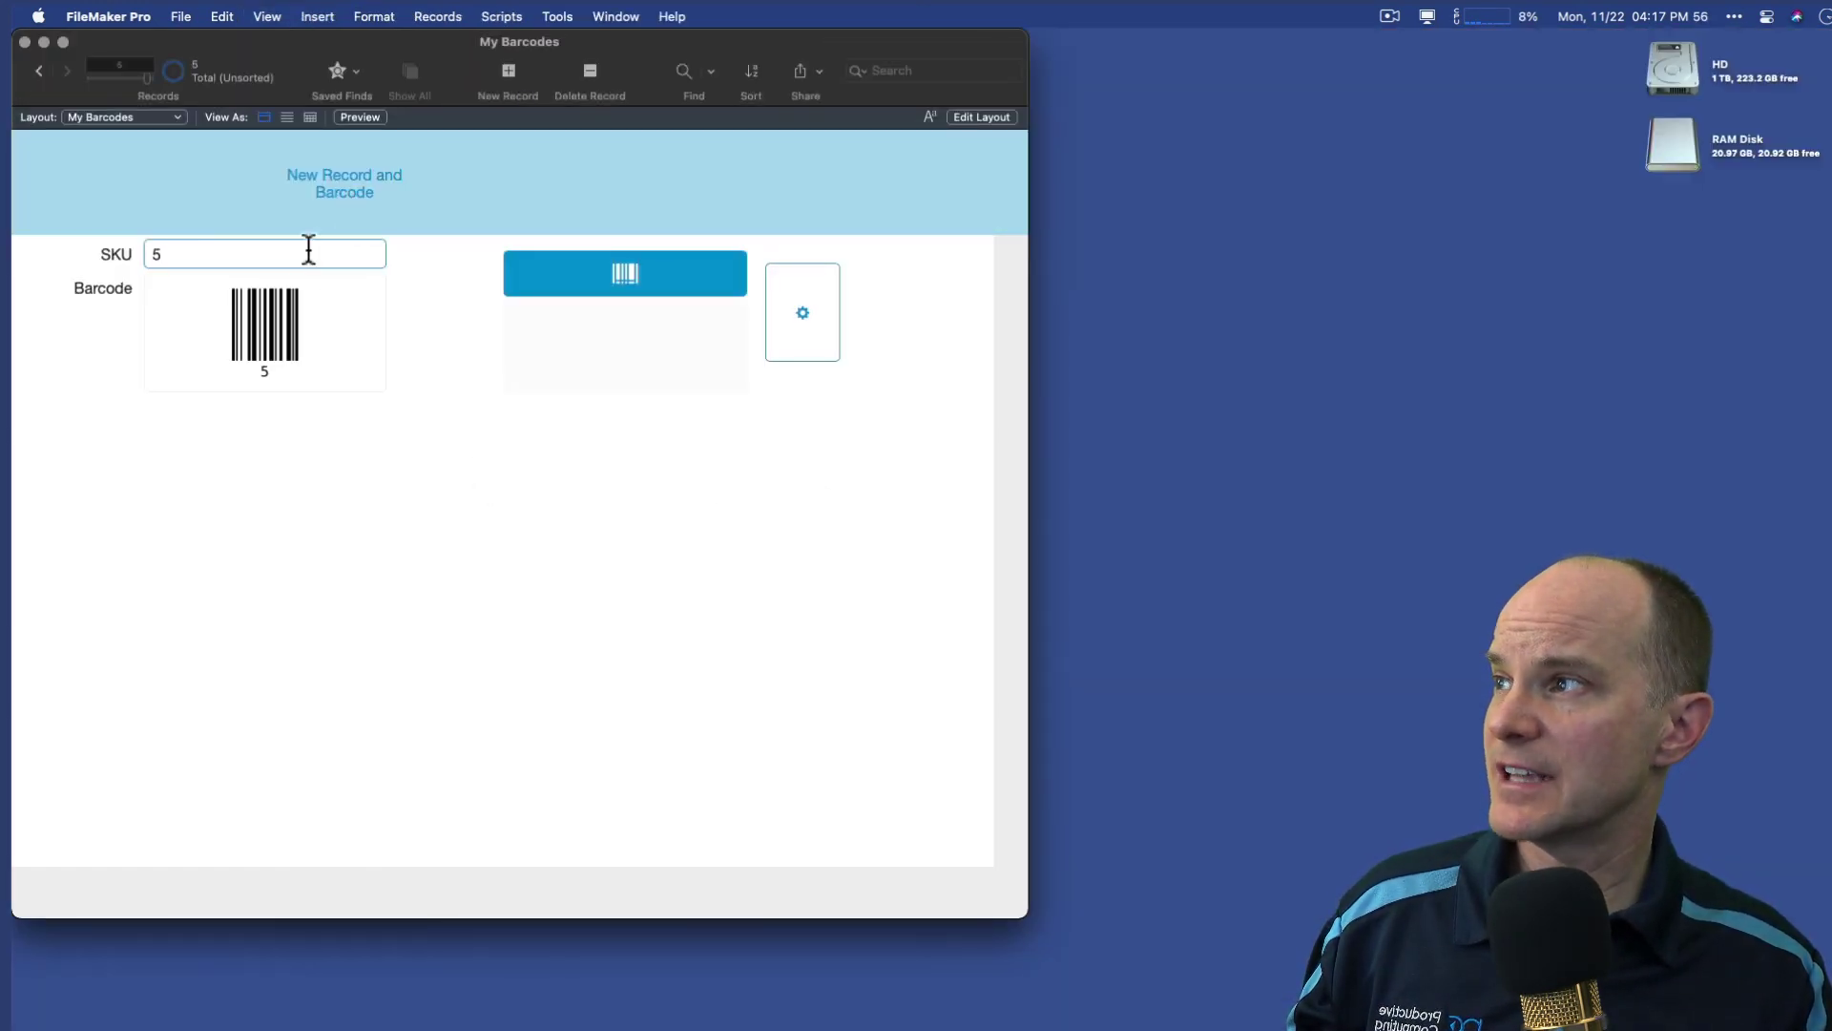
# Step: Set the pause to 0 seconds and test it, creating record 6 without a barcode
pyautogui.press('super+shift+s')
pyautogui.doubleClick(596, 138)
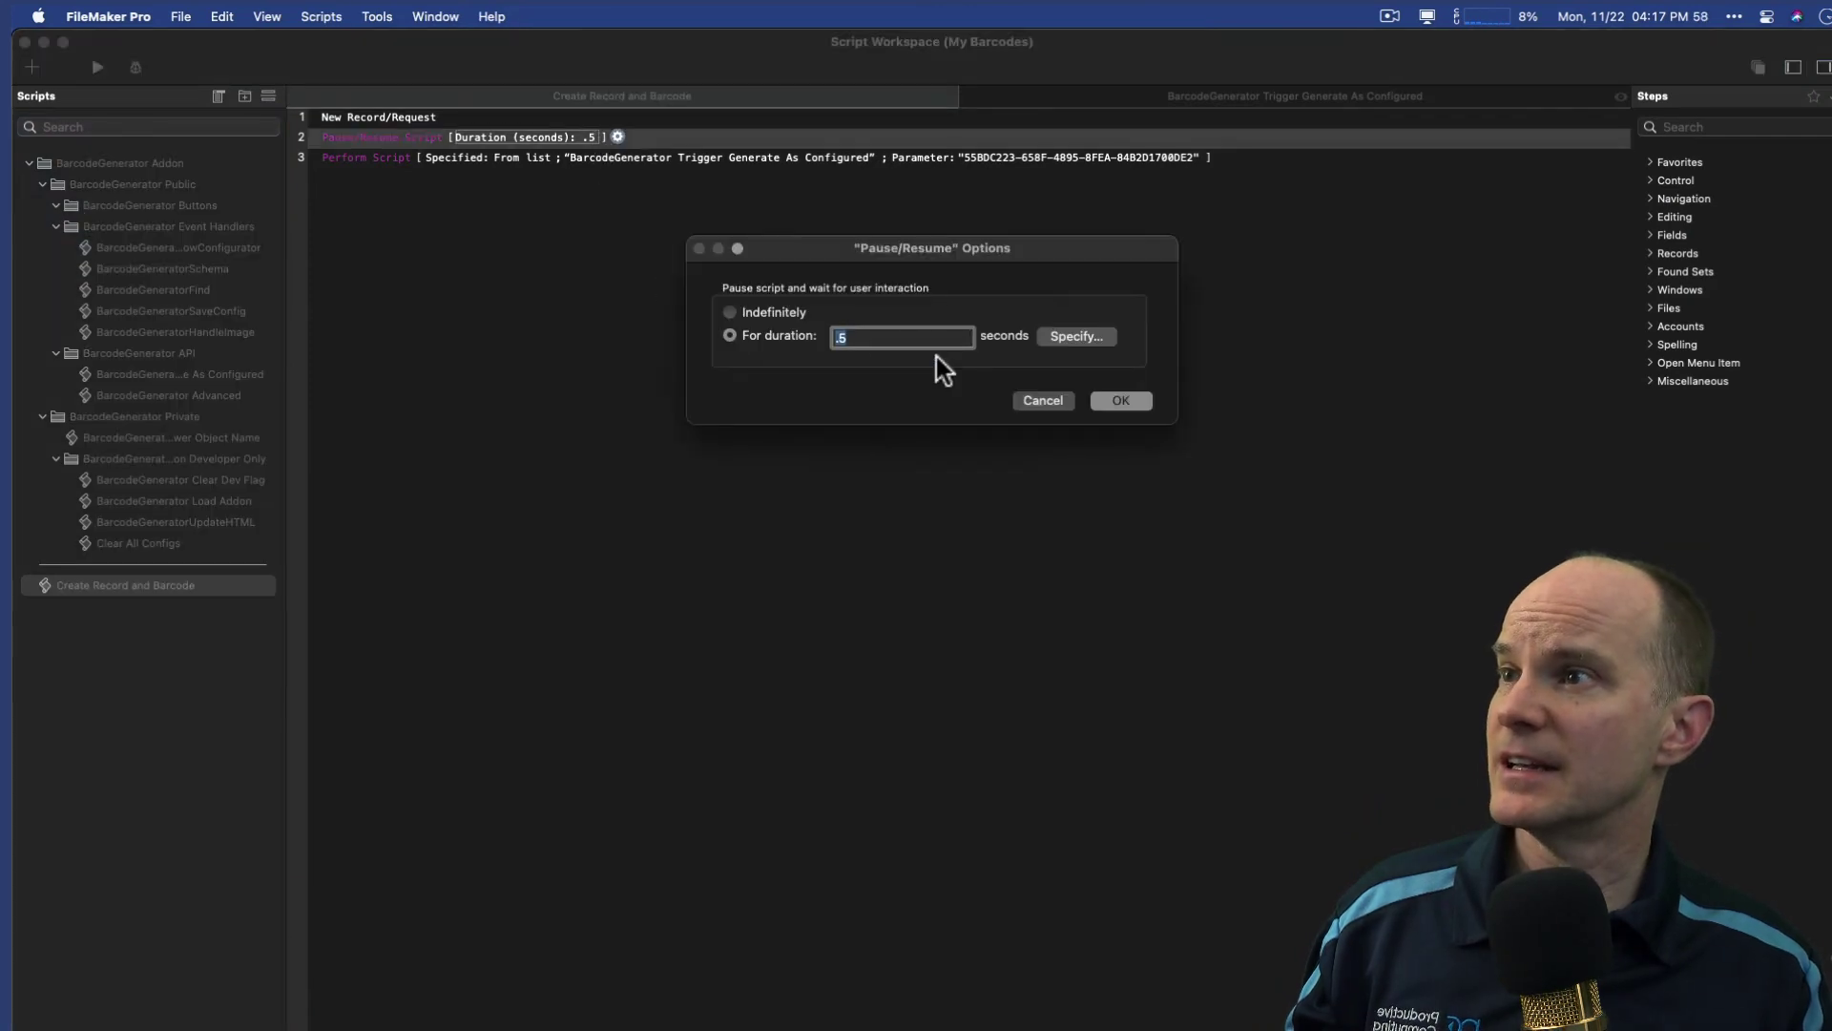
pyautogui.press('BackSpace')
pyautogui.write('0')
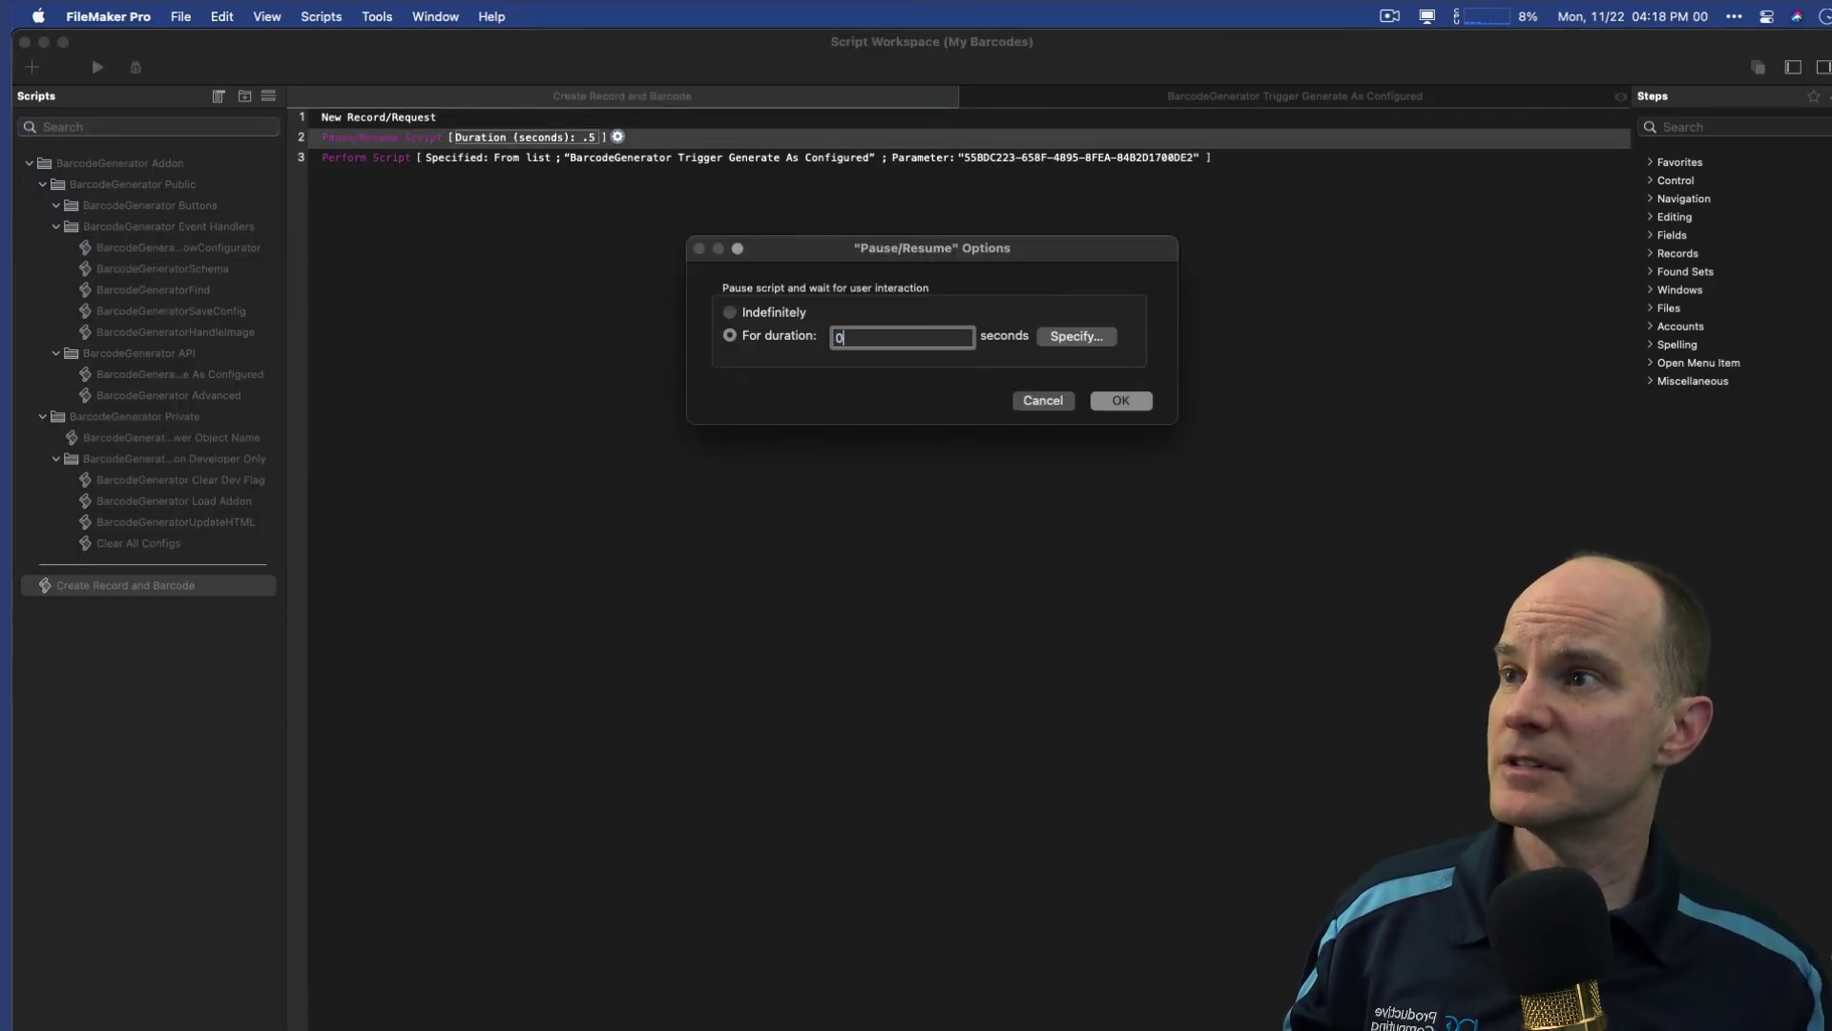
pyautogui.click(1126, 401)
pyautogui.press('super+w')
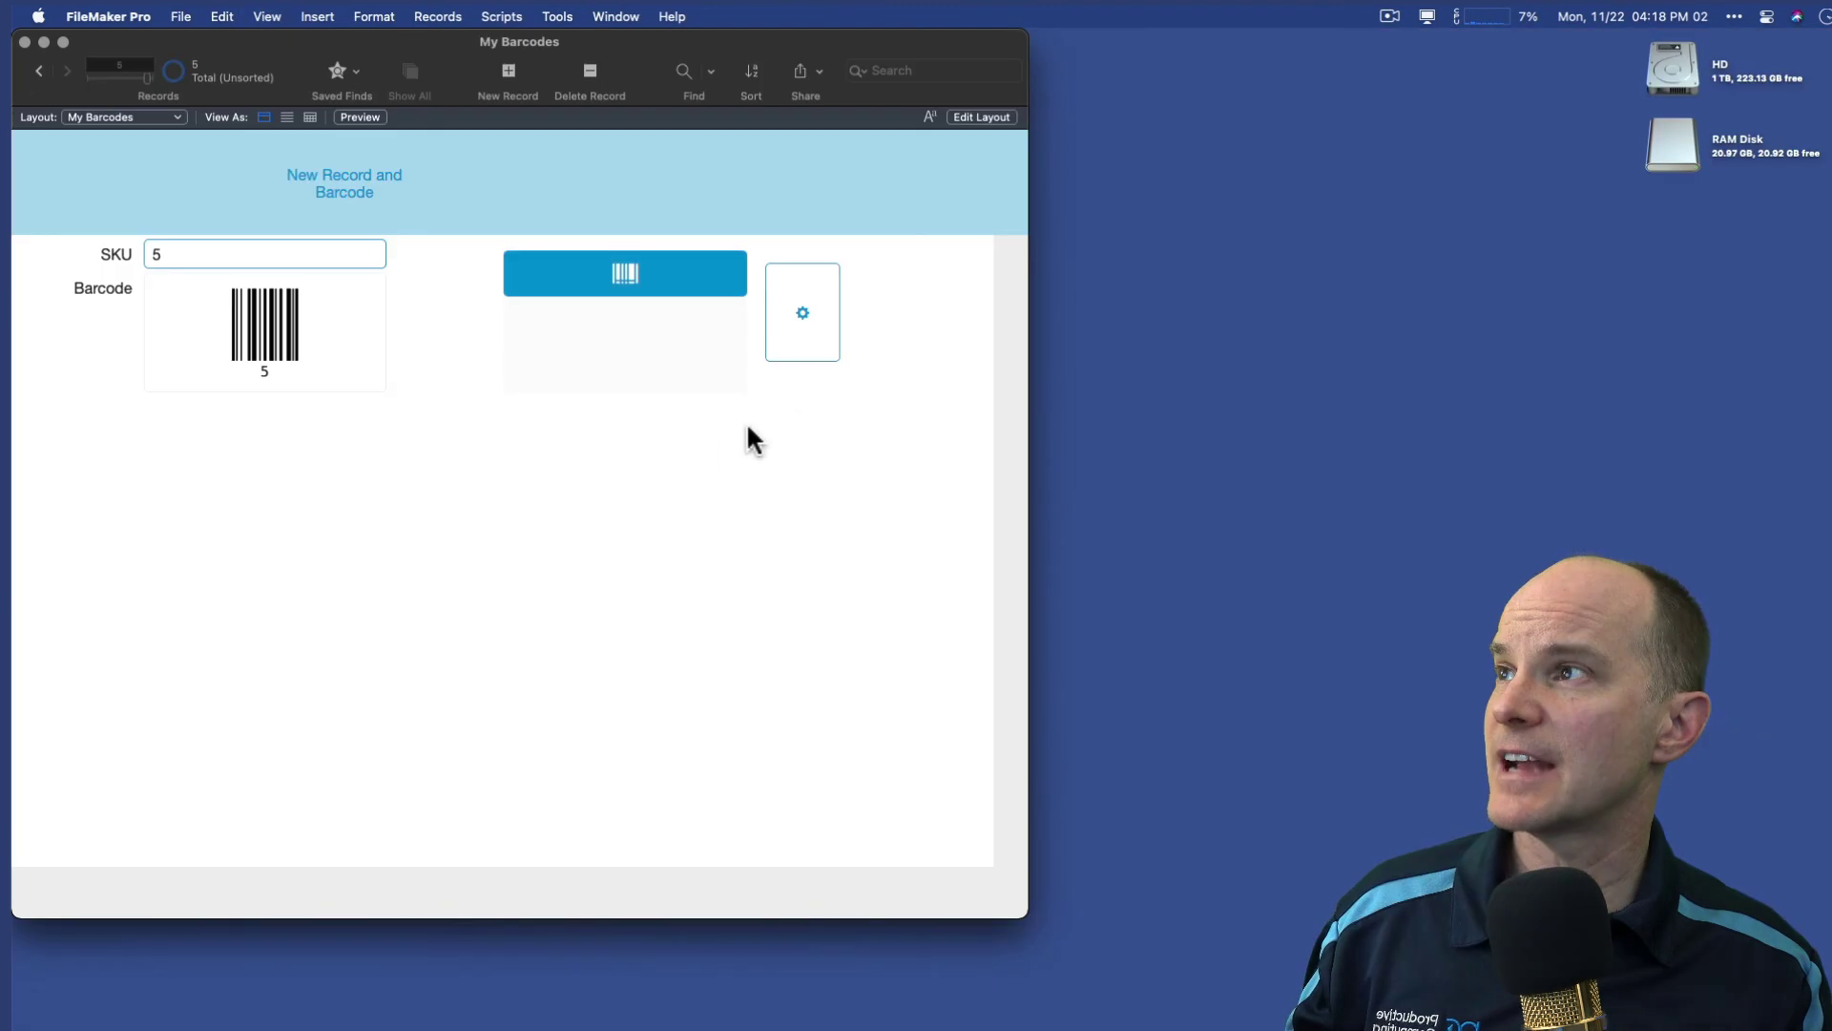
pyautogui.click(366, 194)
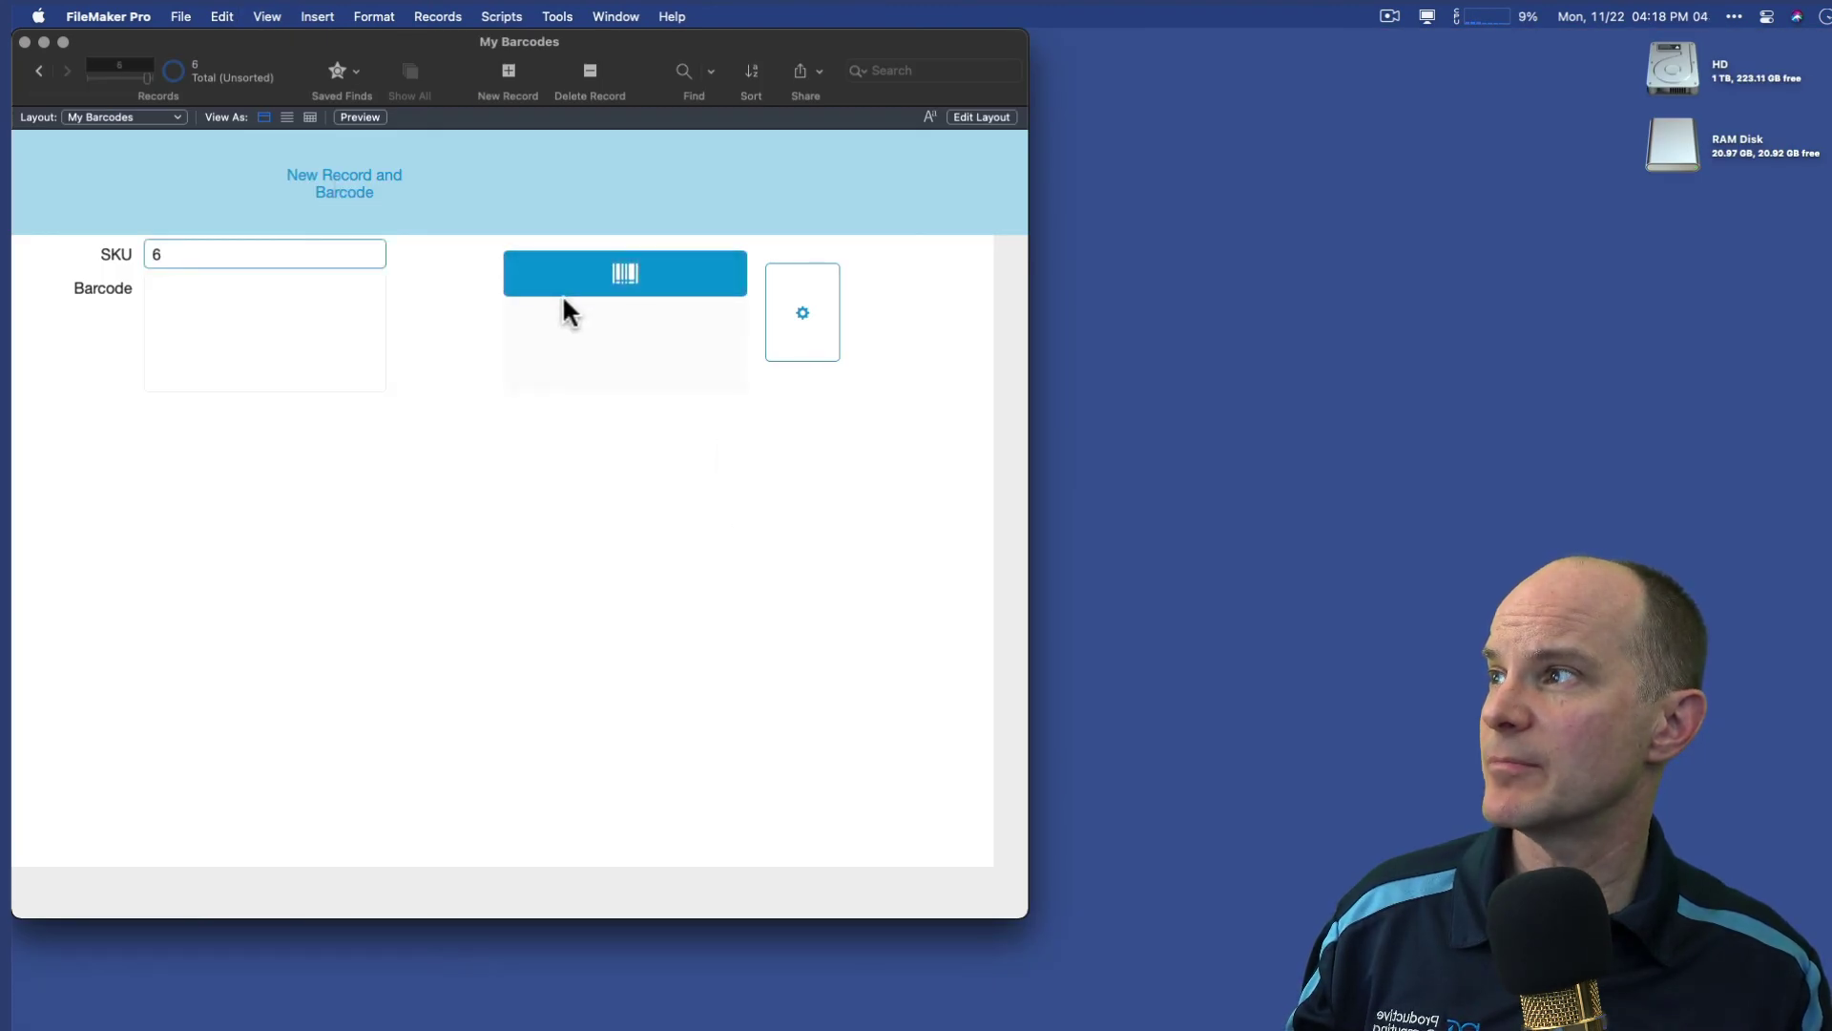
# Step: Set the pause to 0.1 seconds and test it by creating record 7
pyautogui.press('super+shift+s')
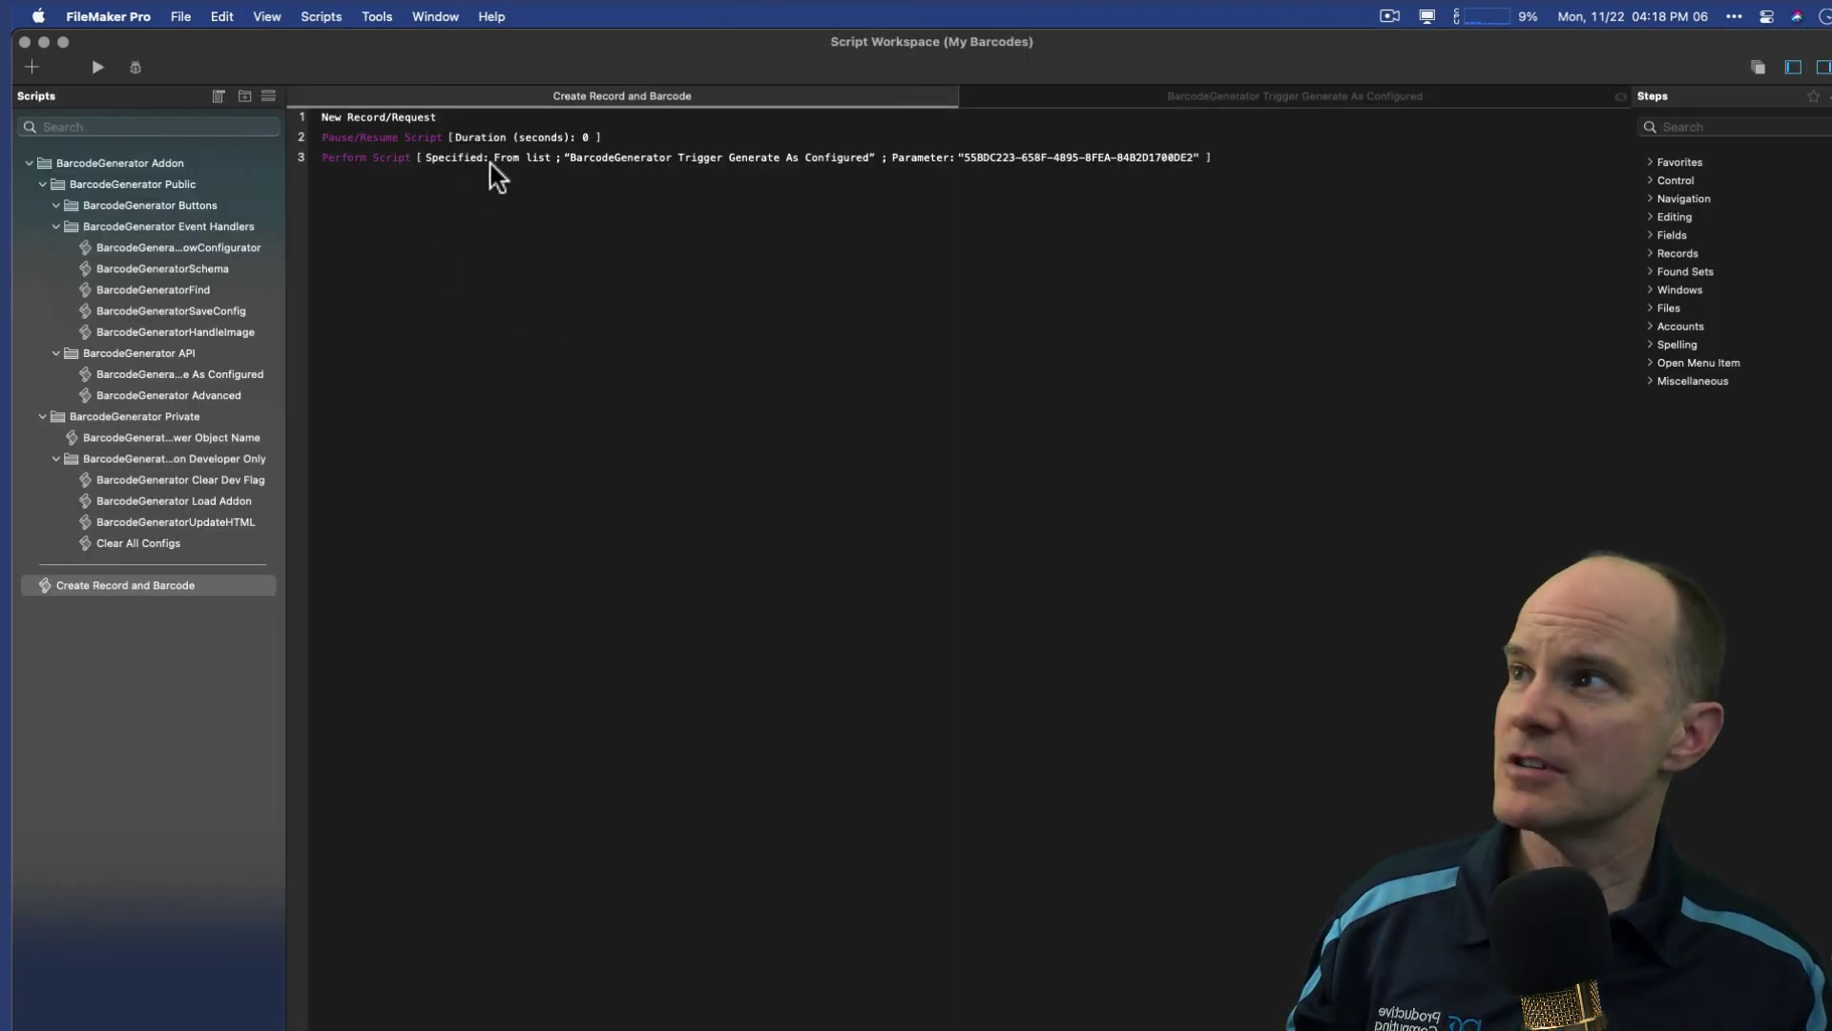
pyautogui.click(567, 140)
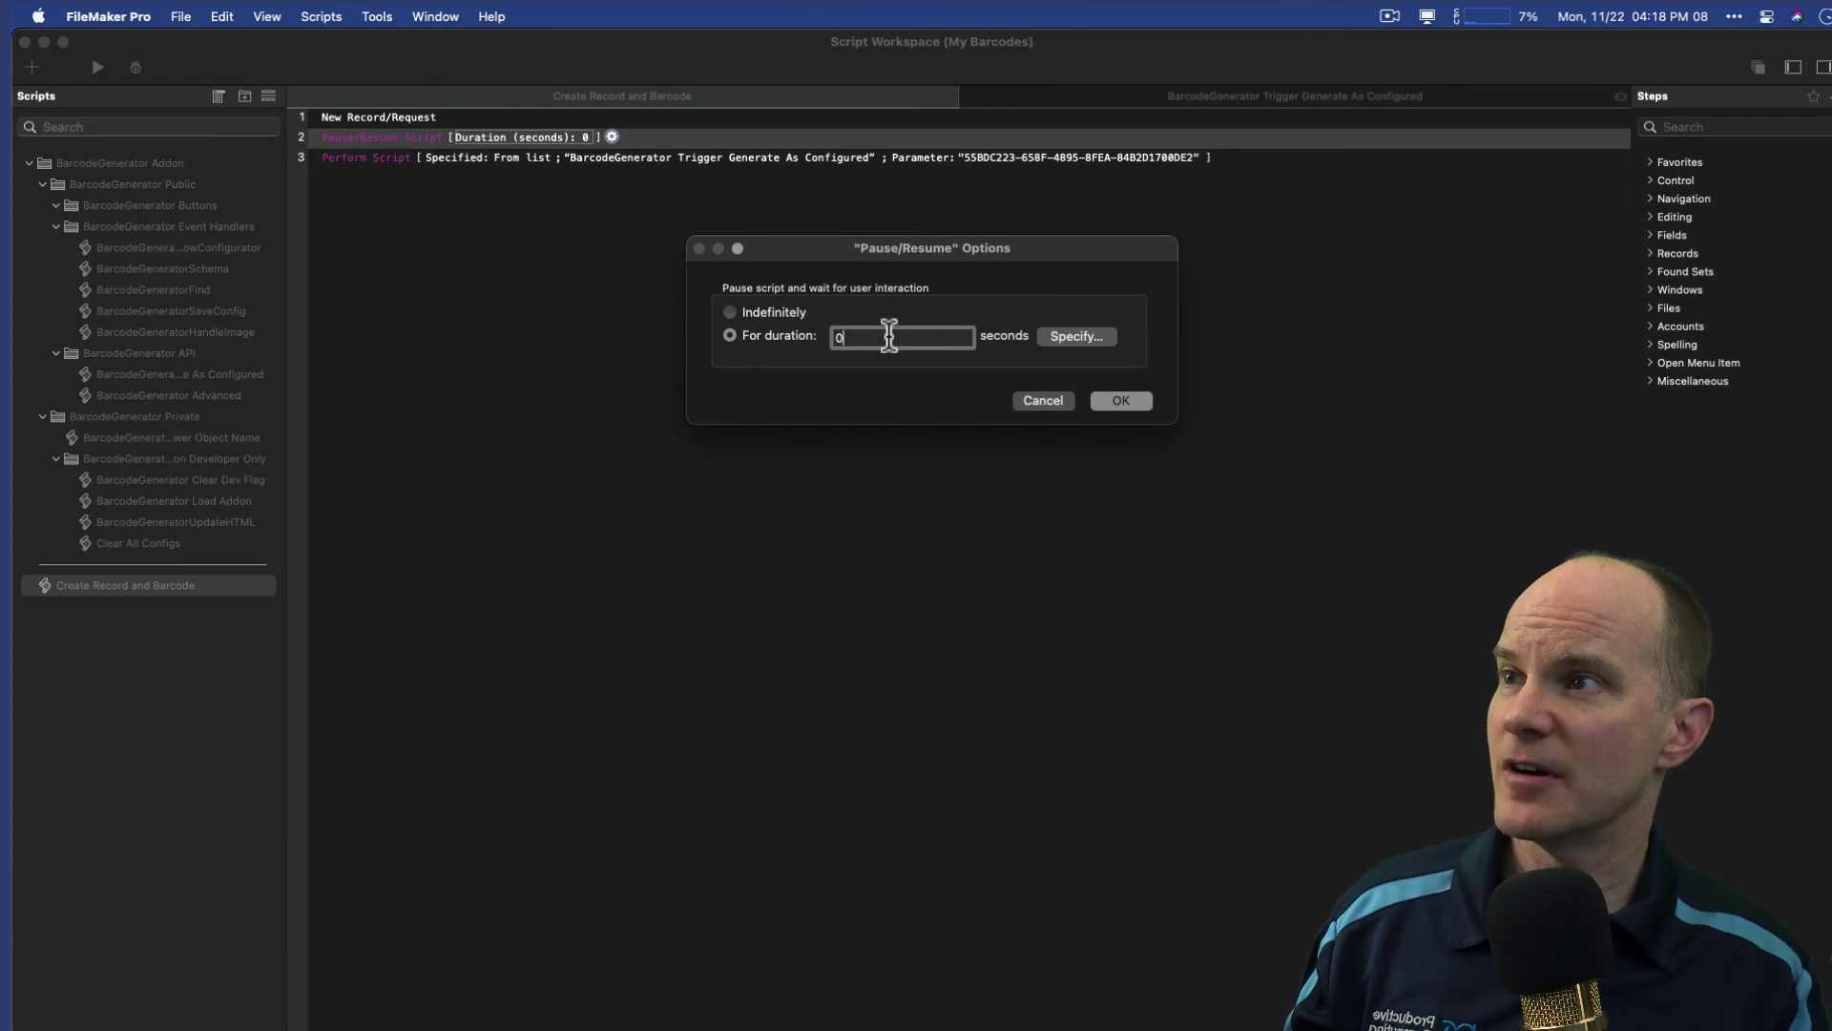
pyautogui.press('BackSpace')
pyautogui.write('.1')
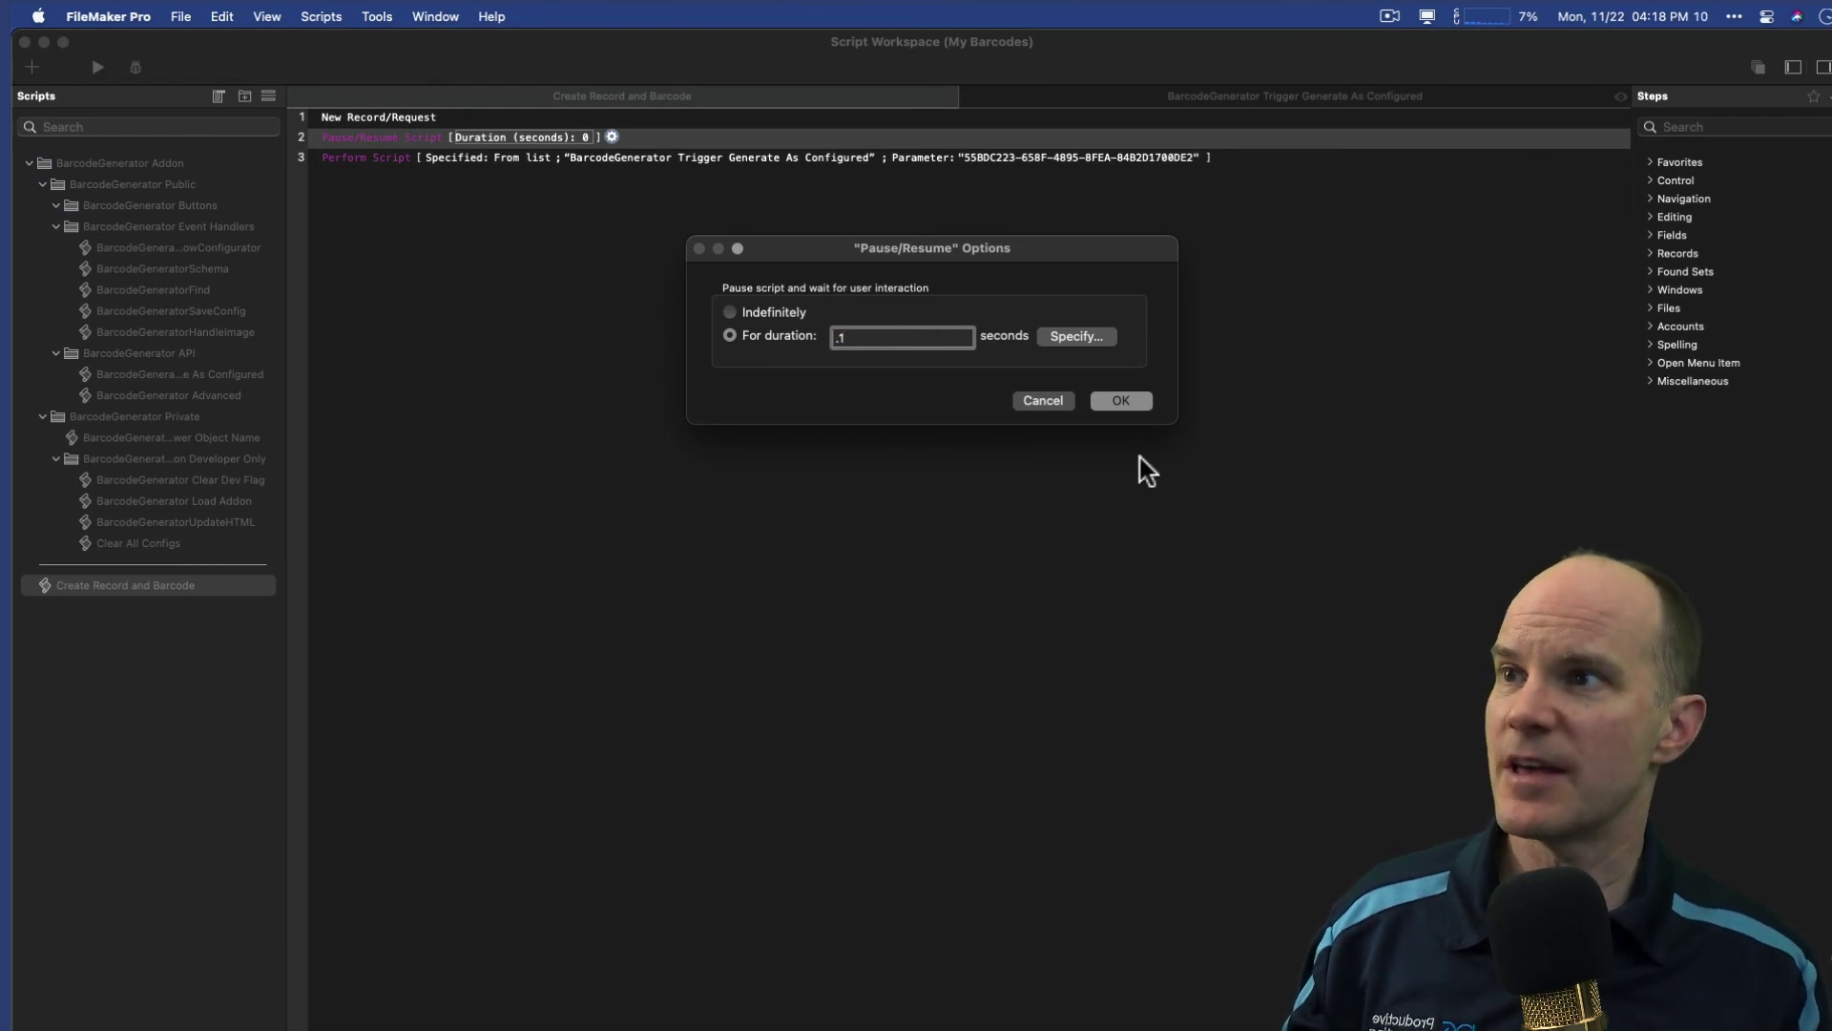
pyautogui.click(1122, 402)
pyautogui.press('super+w')
pyautogui.click(345, 177)
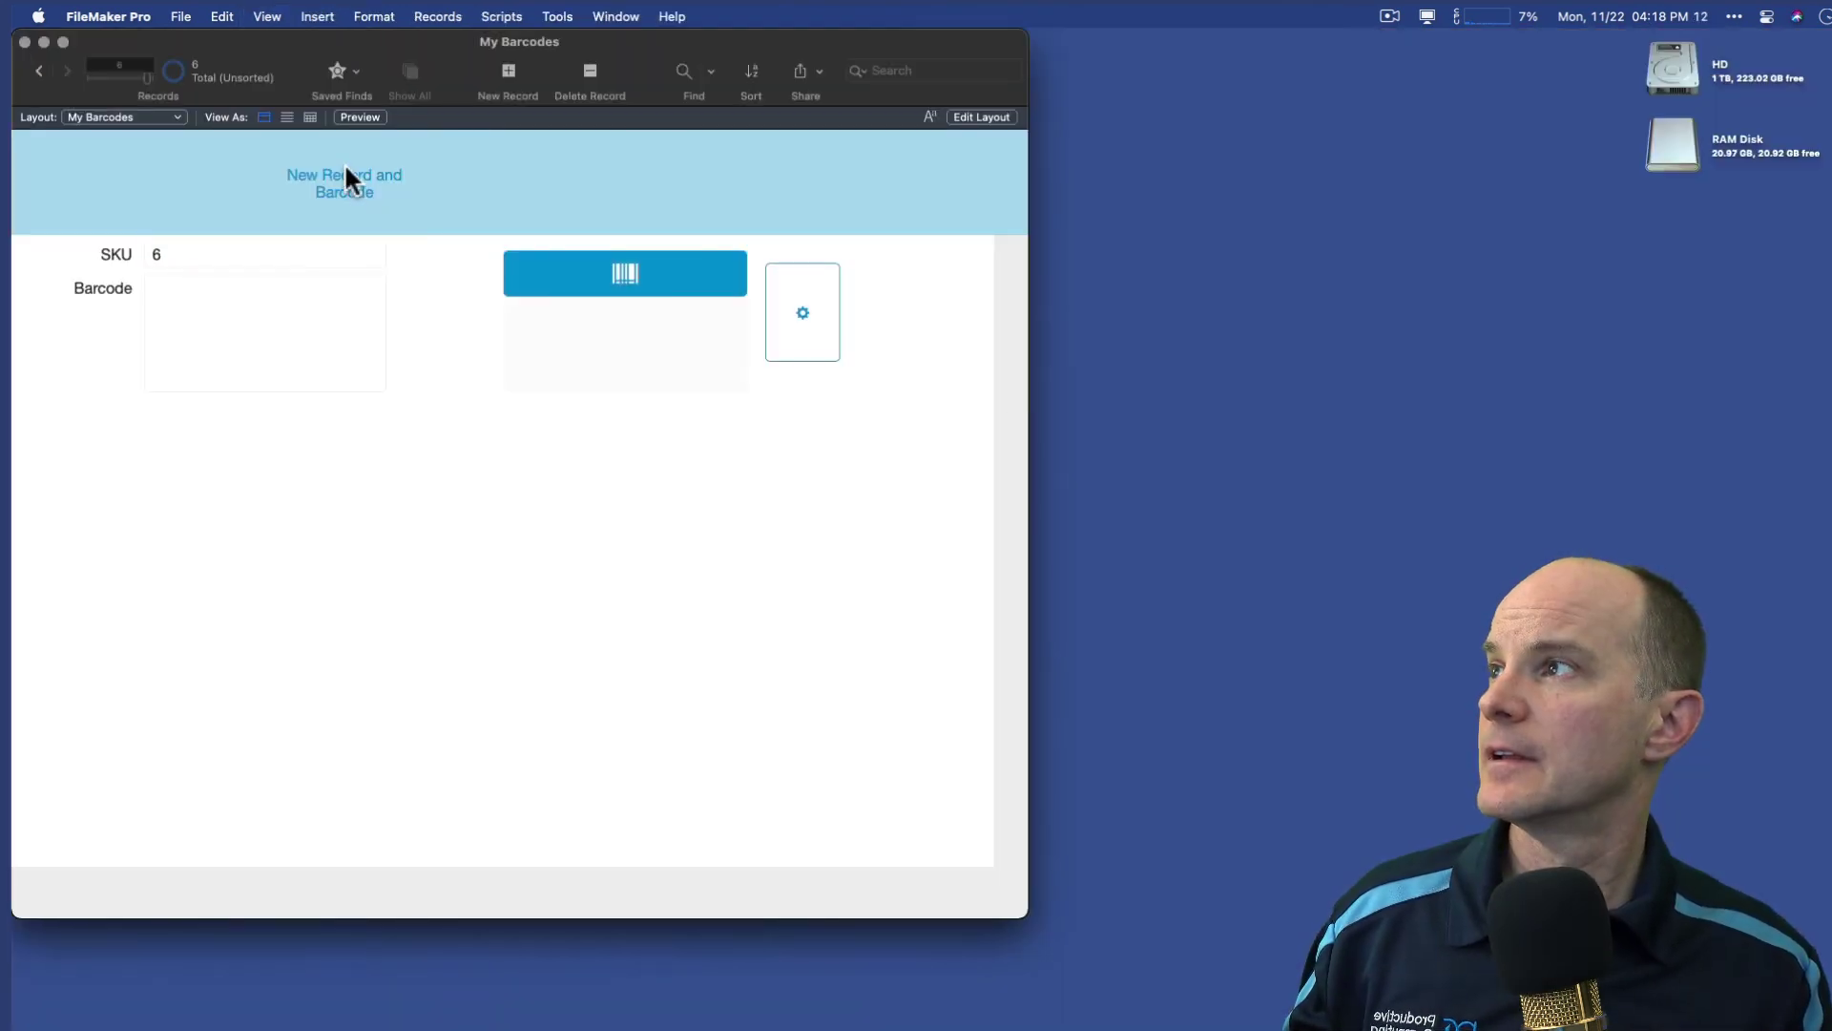
# Step: Change the pause duration to 0.3 seconds and save the script
pyautogui.press('super+shift+s')
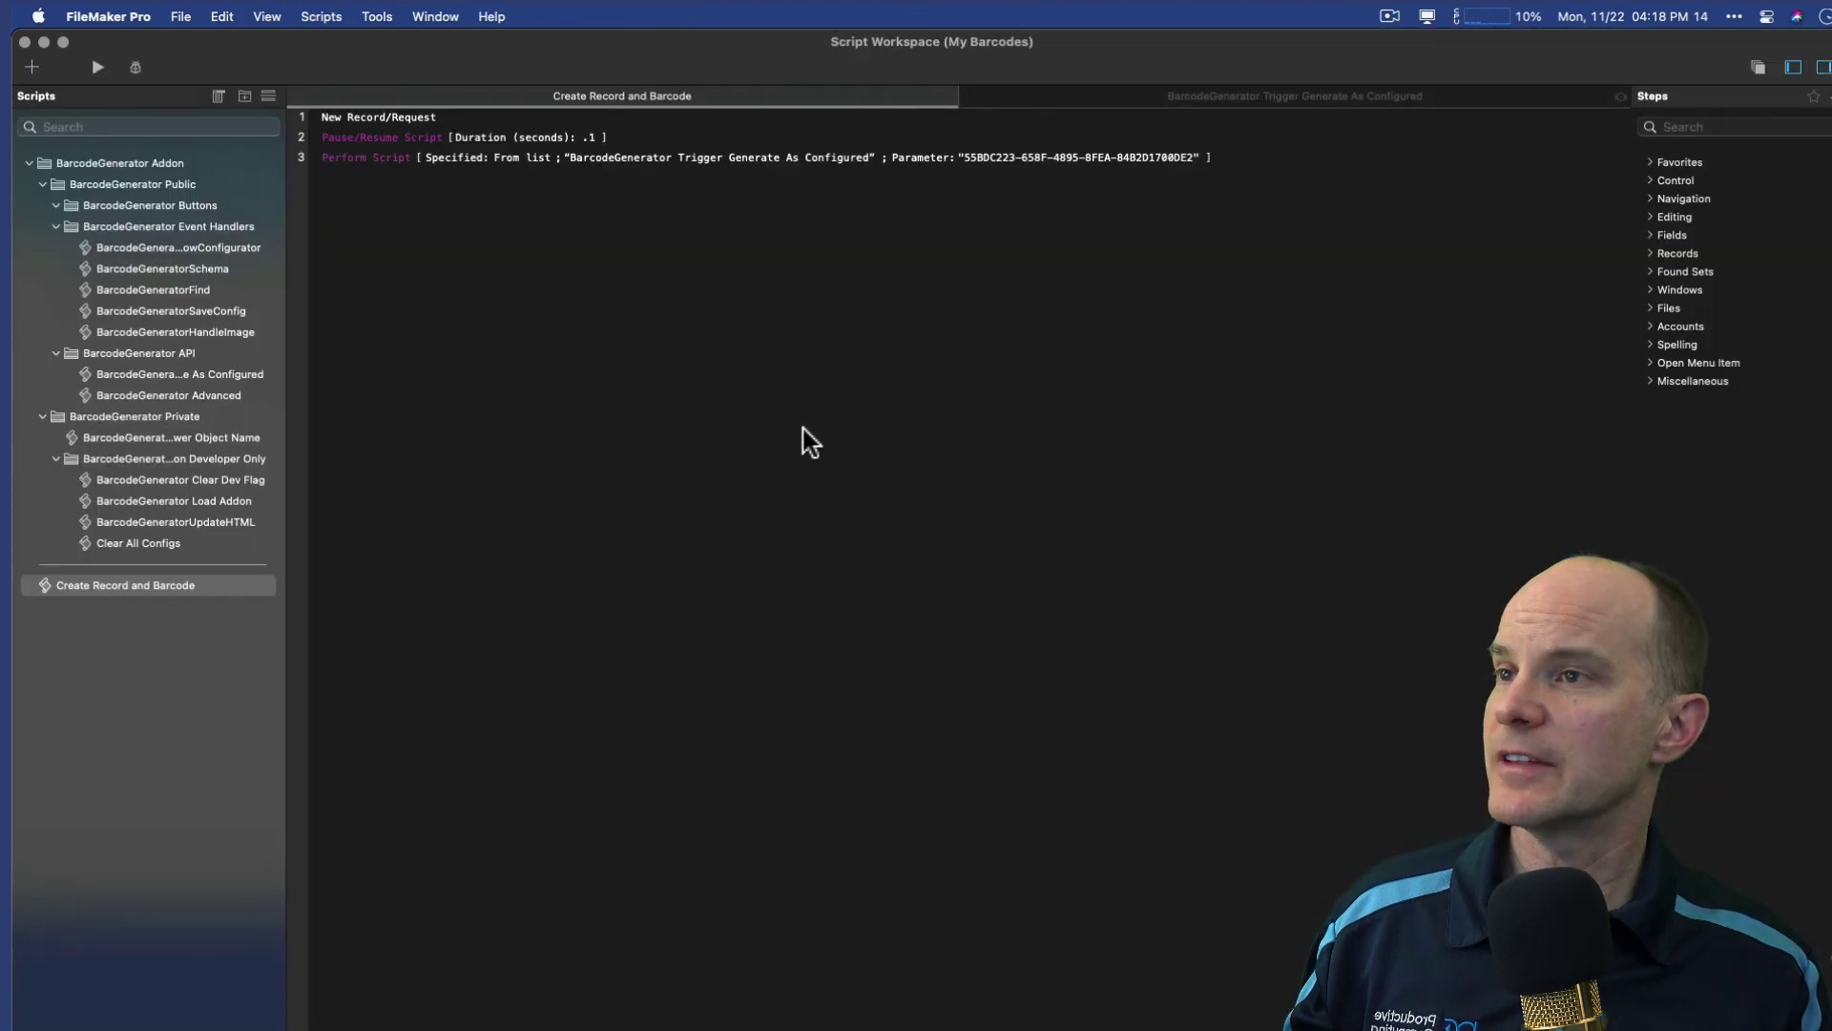
pyautogui.click(617, 139)
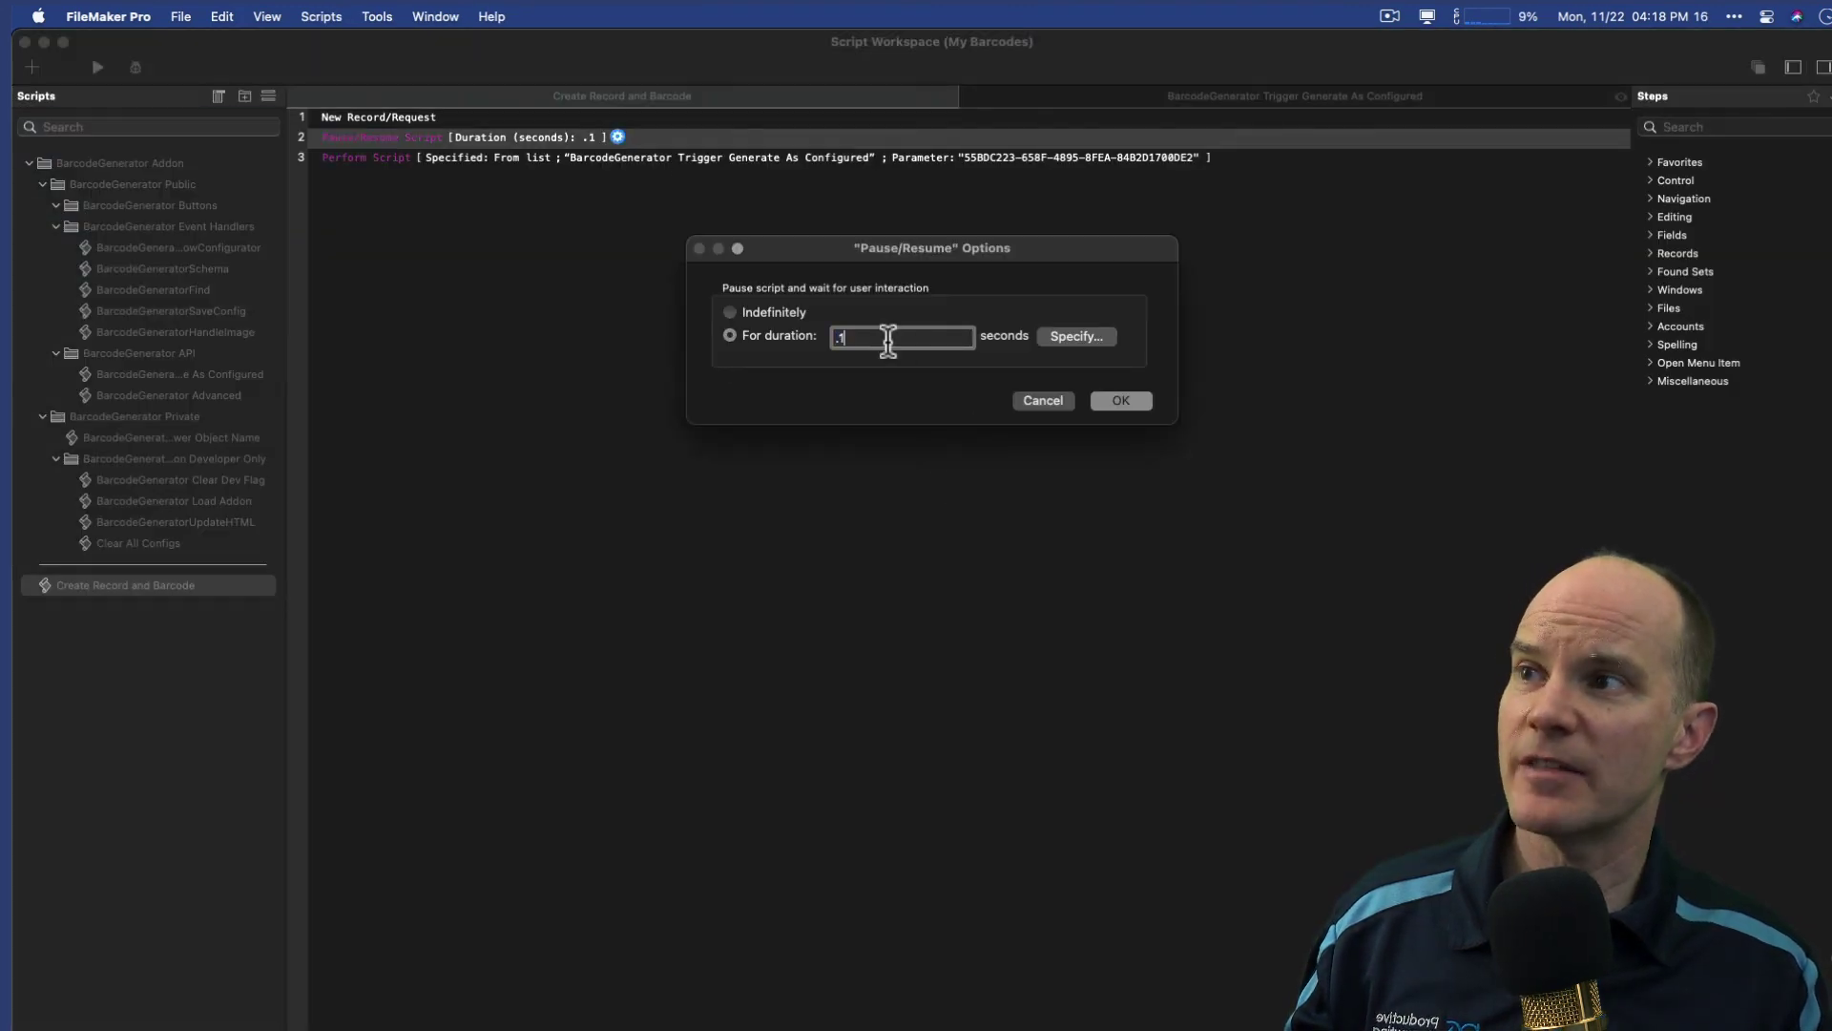
pyautogui.press('BackSpace')
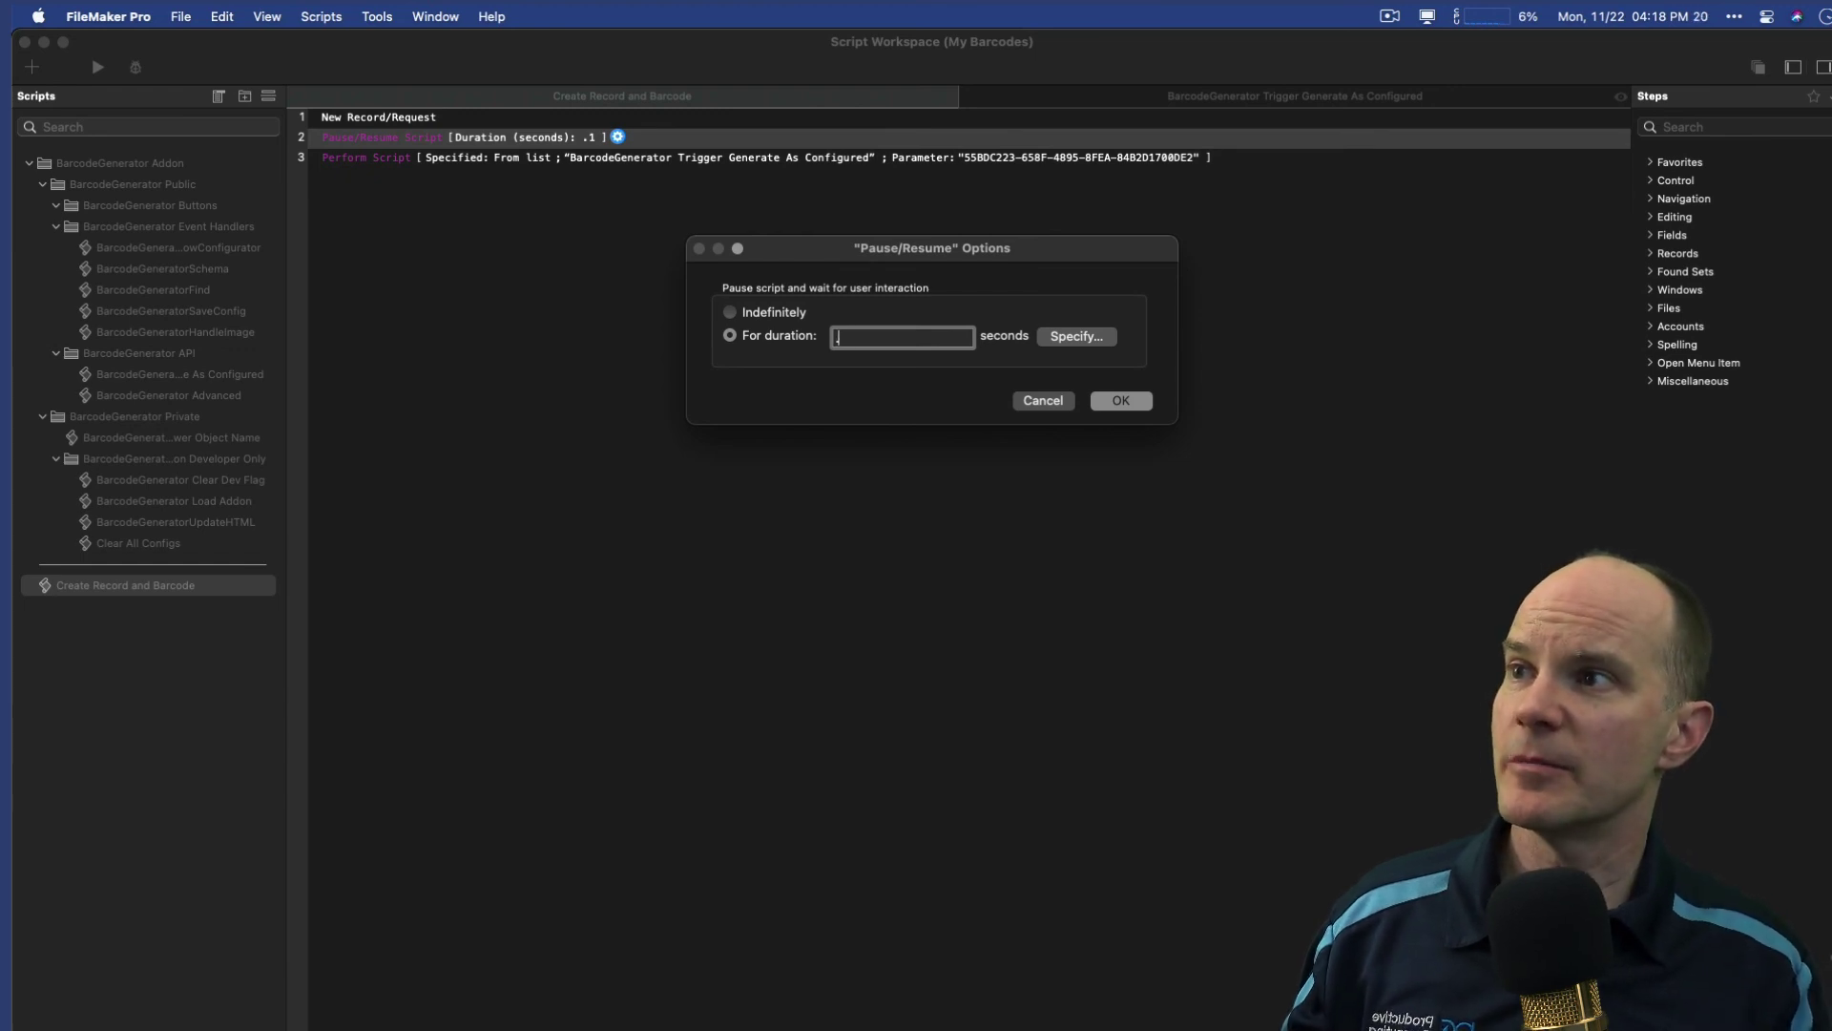
pyautogui.click(1121, 400)
pyautogui.press('super+s')
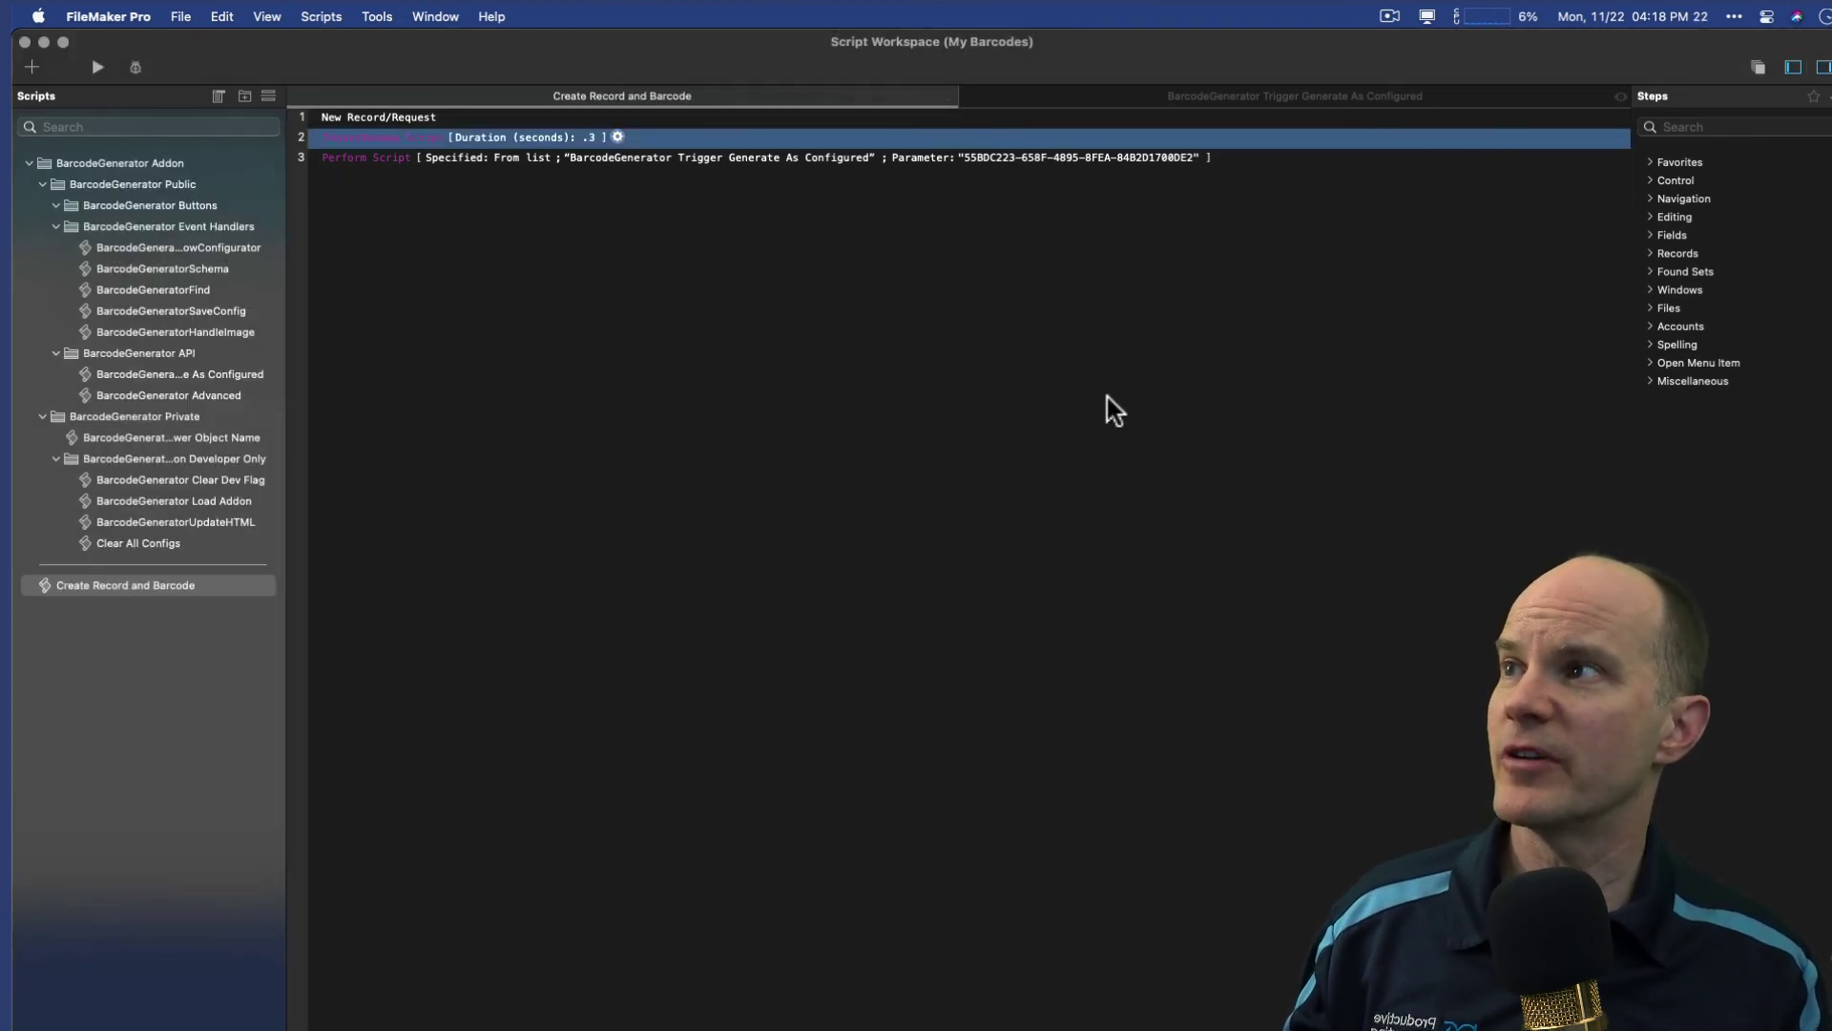
pyautogui.press('super+w')
# Step: Create record 8 at 0.3 seconds, then test a 0.2-second pause, leaving record 9 without a barcode
pyautogui.click(362, 194)
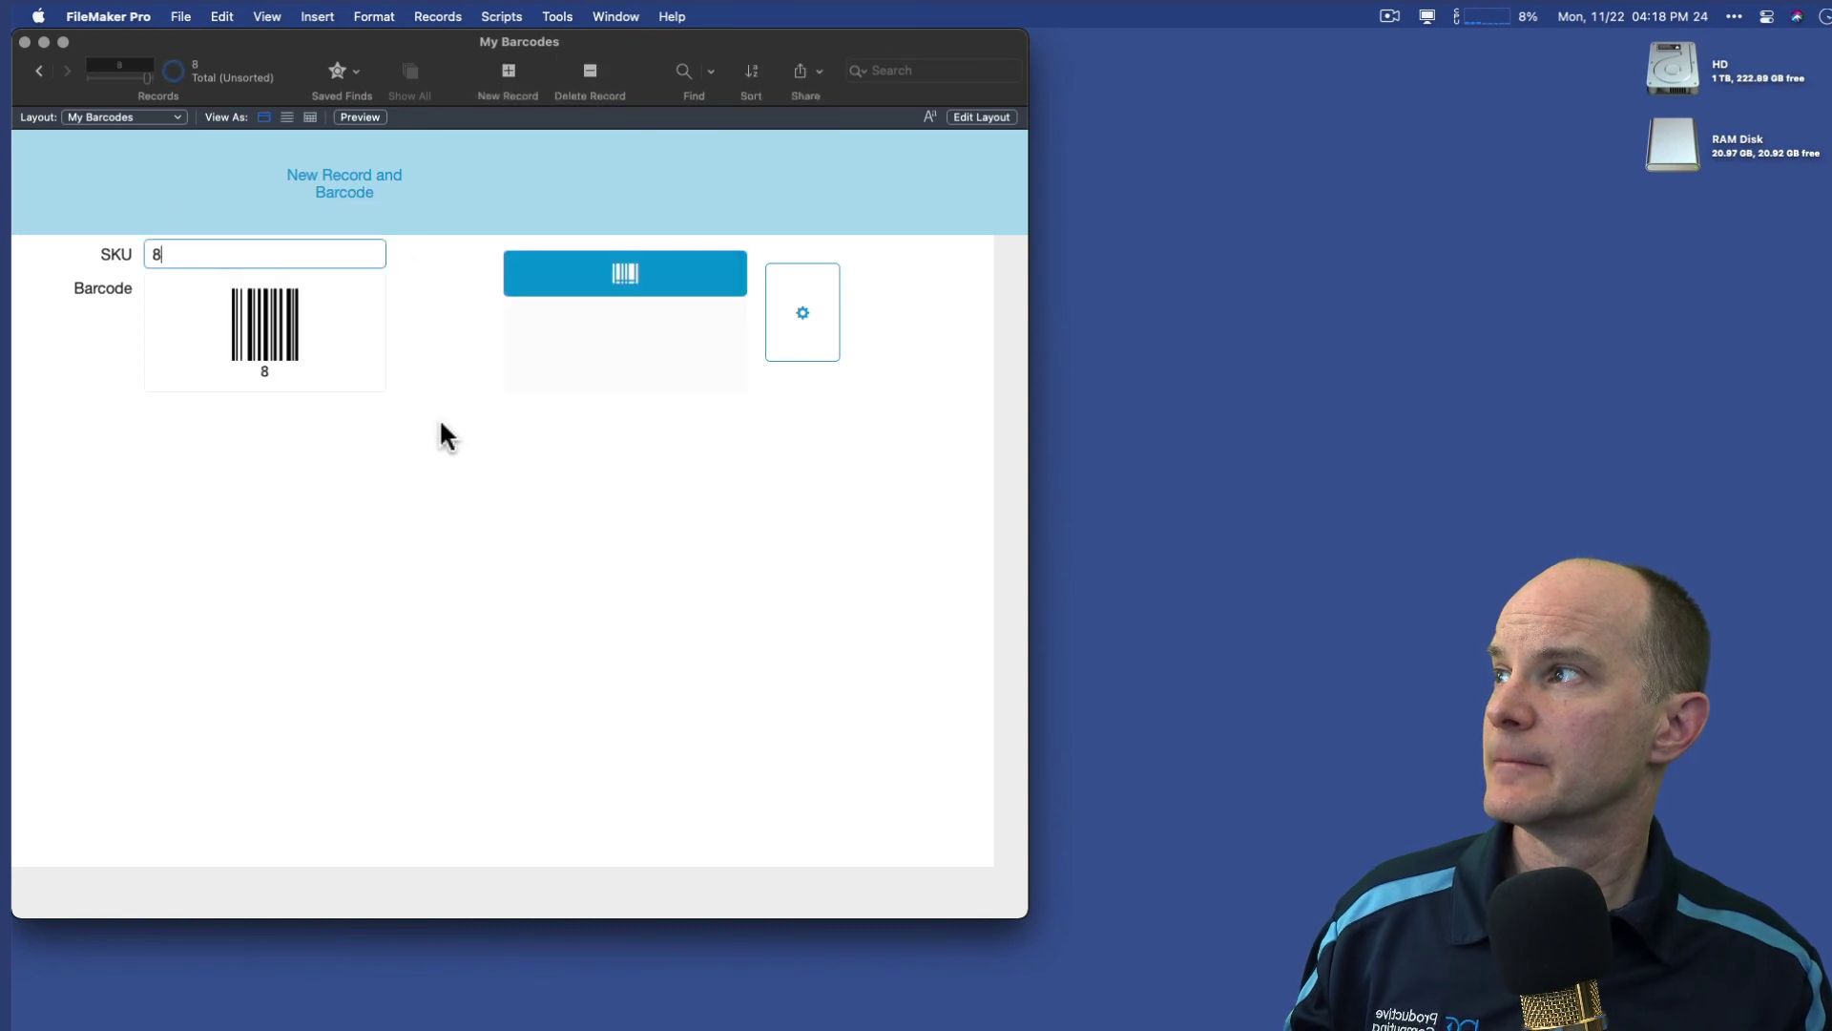
pyautogui.press('super+shift+s')
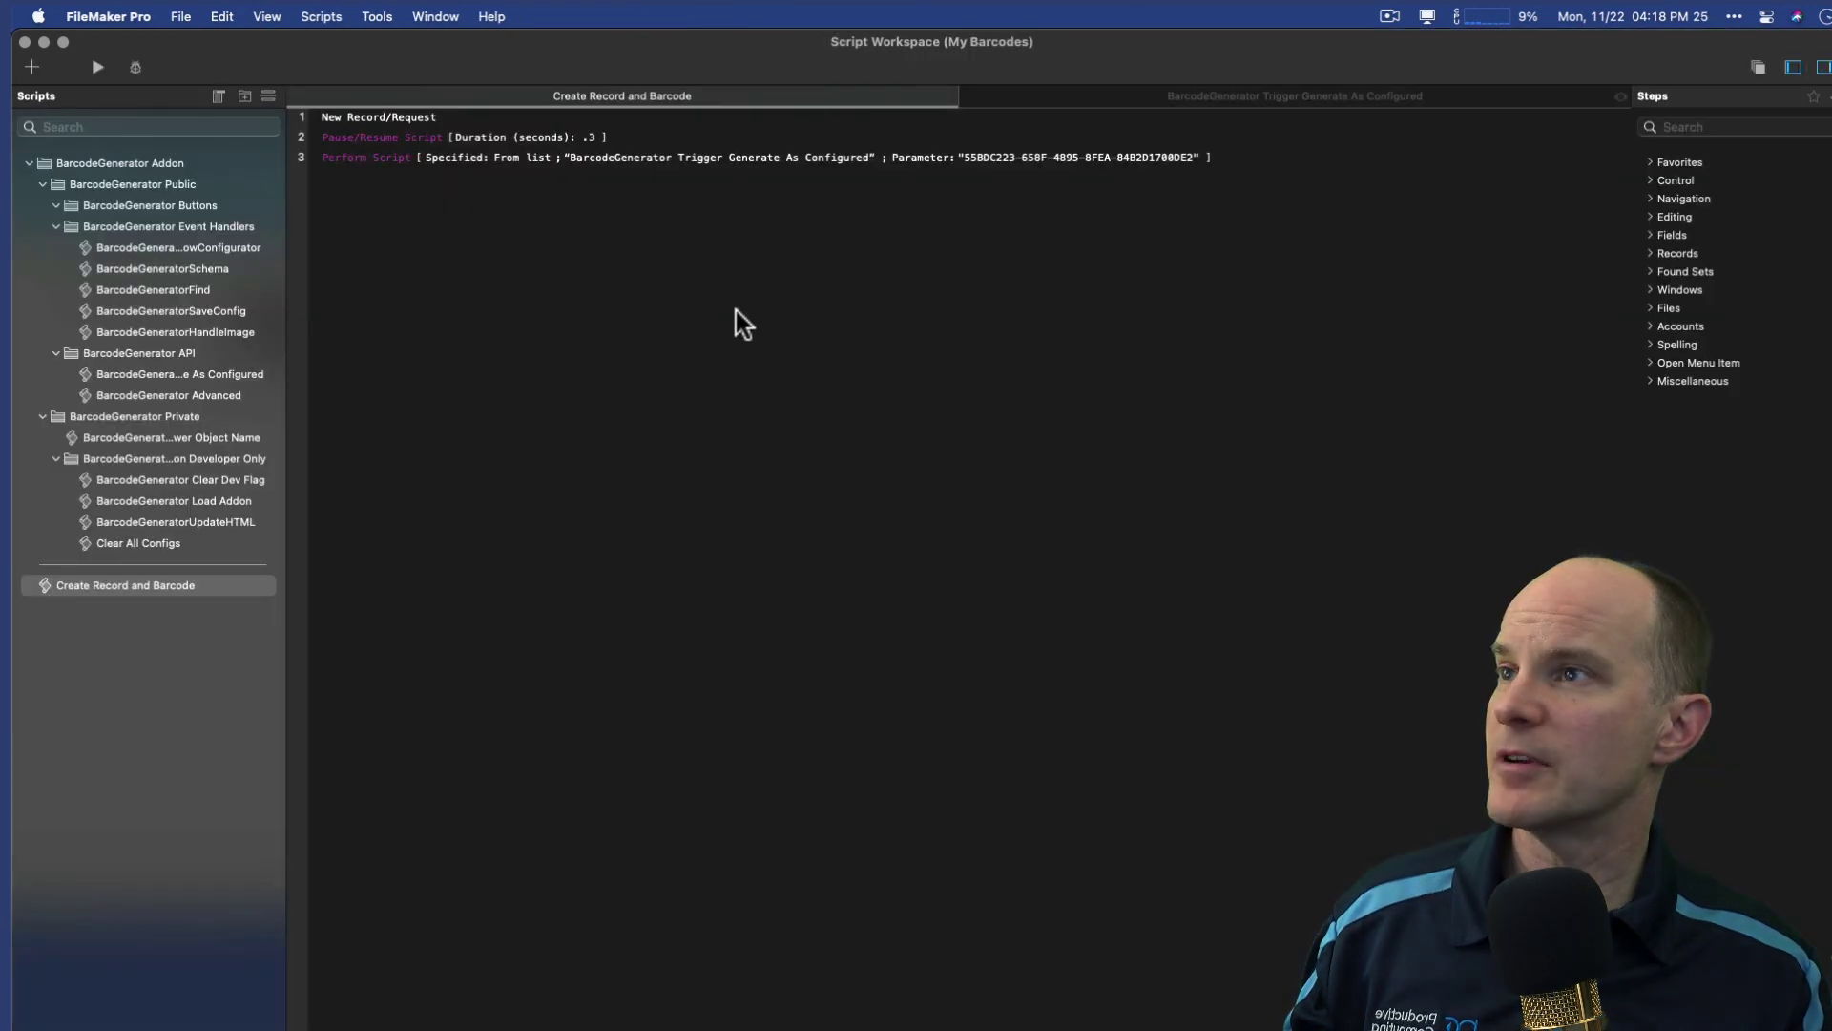
pyautogui.click(610, 137)
pyautogui.doubleClick(642, 145)
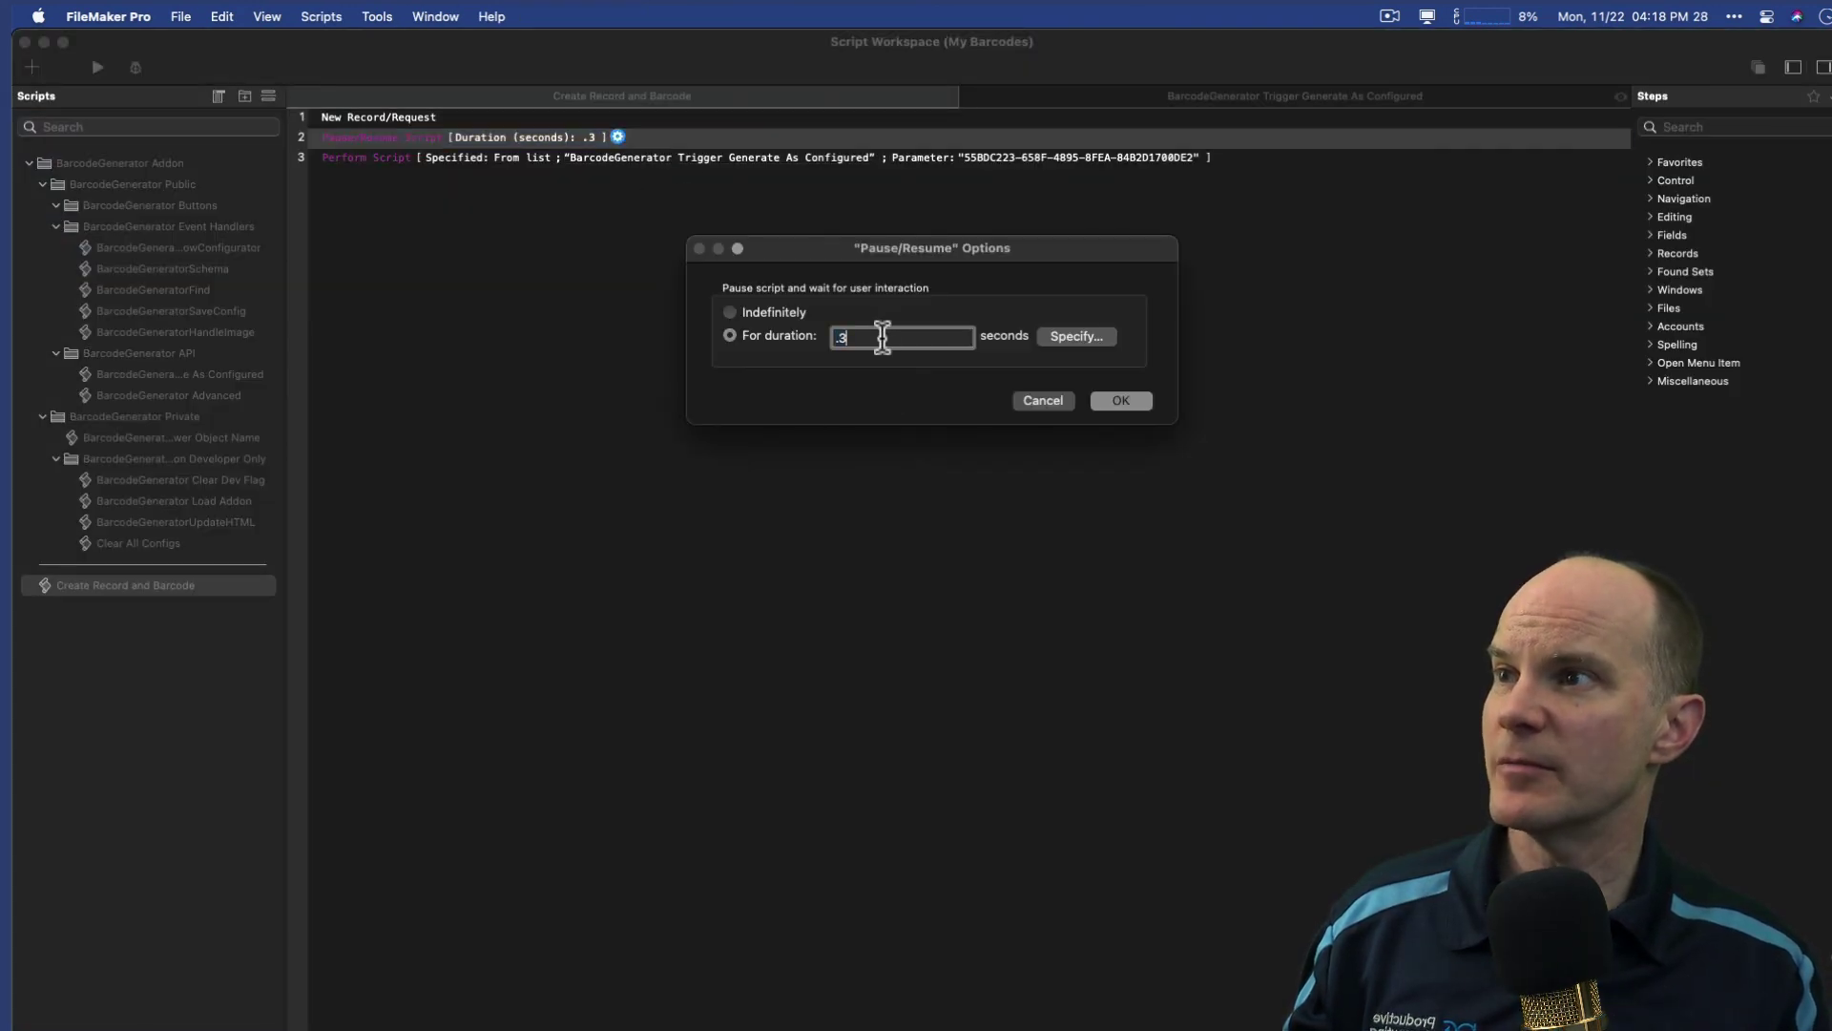
pyautogui.press('BackSpace')
pyautogui.click(1120, 401)
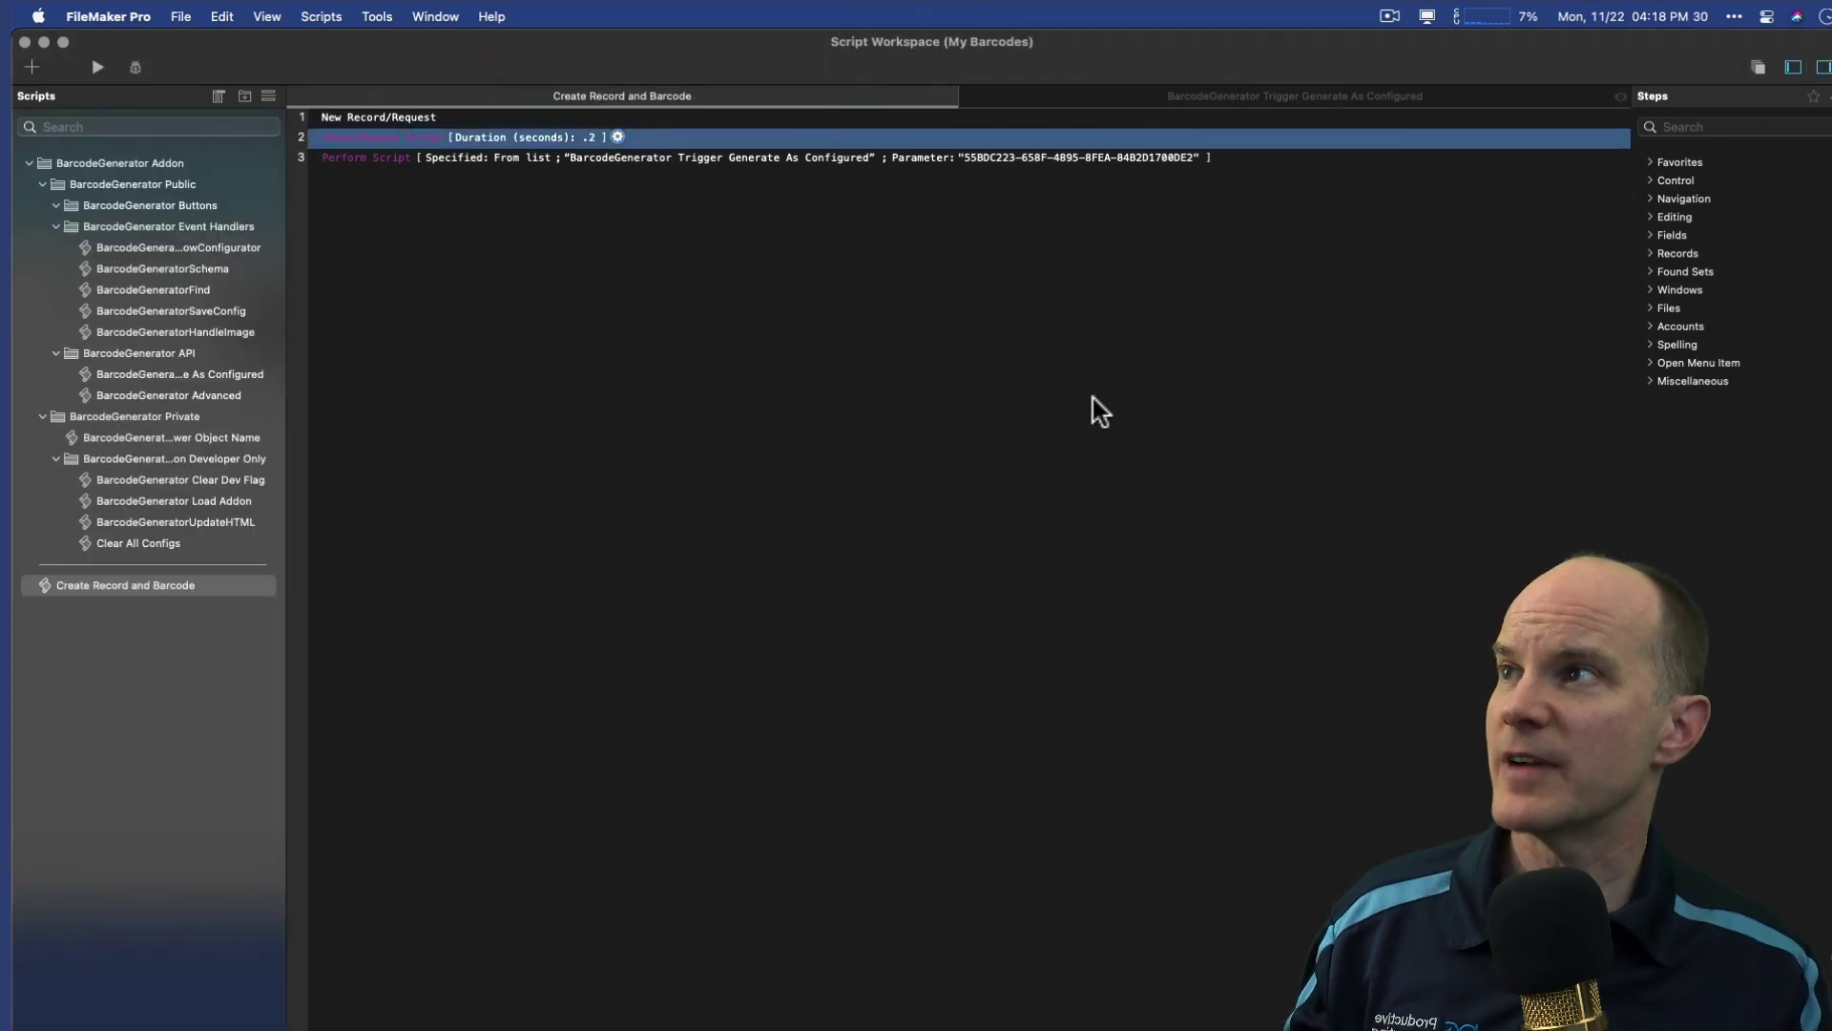
pyautogui.press('super+w')
pyautogui.click(341, 193)
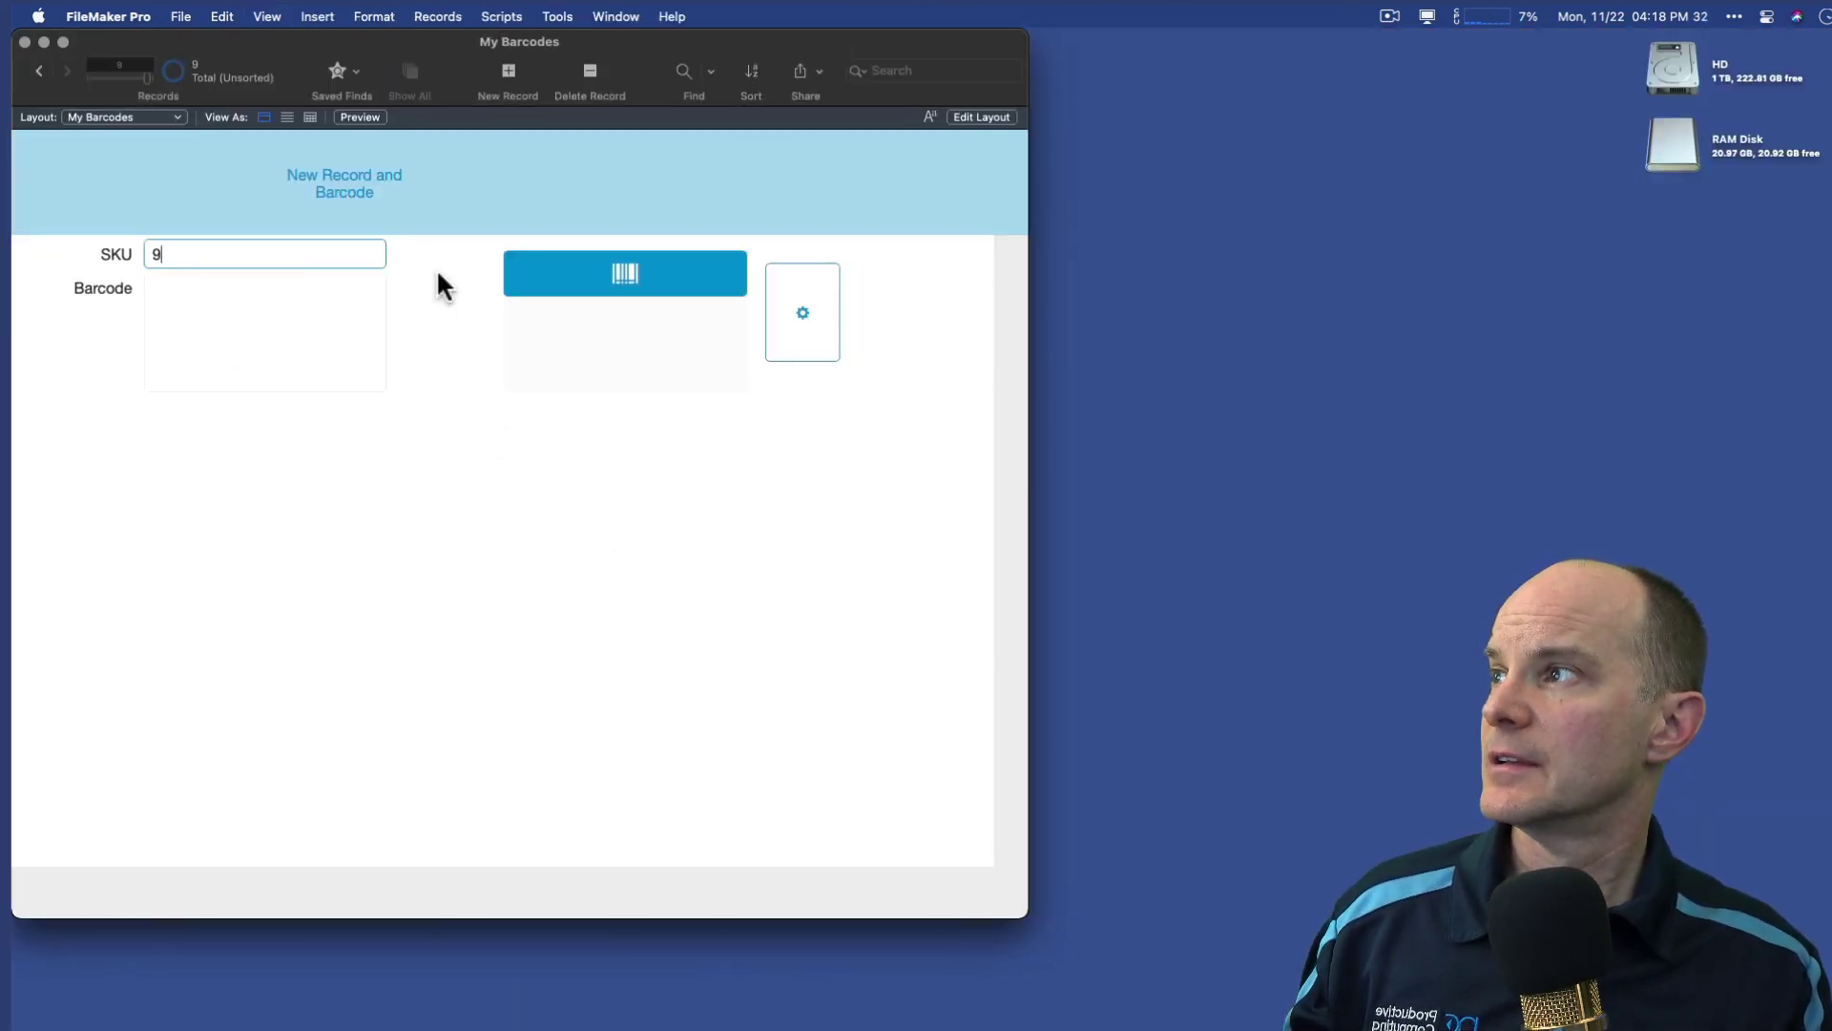
# Step: Restore the Pause/Resume Script duration to 0.5 seconds
pyautogui.press('super+shift+s')
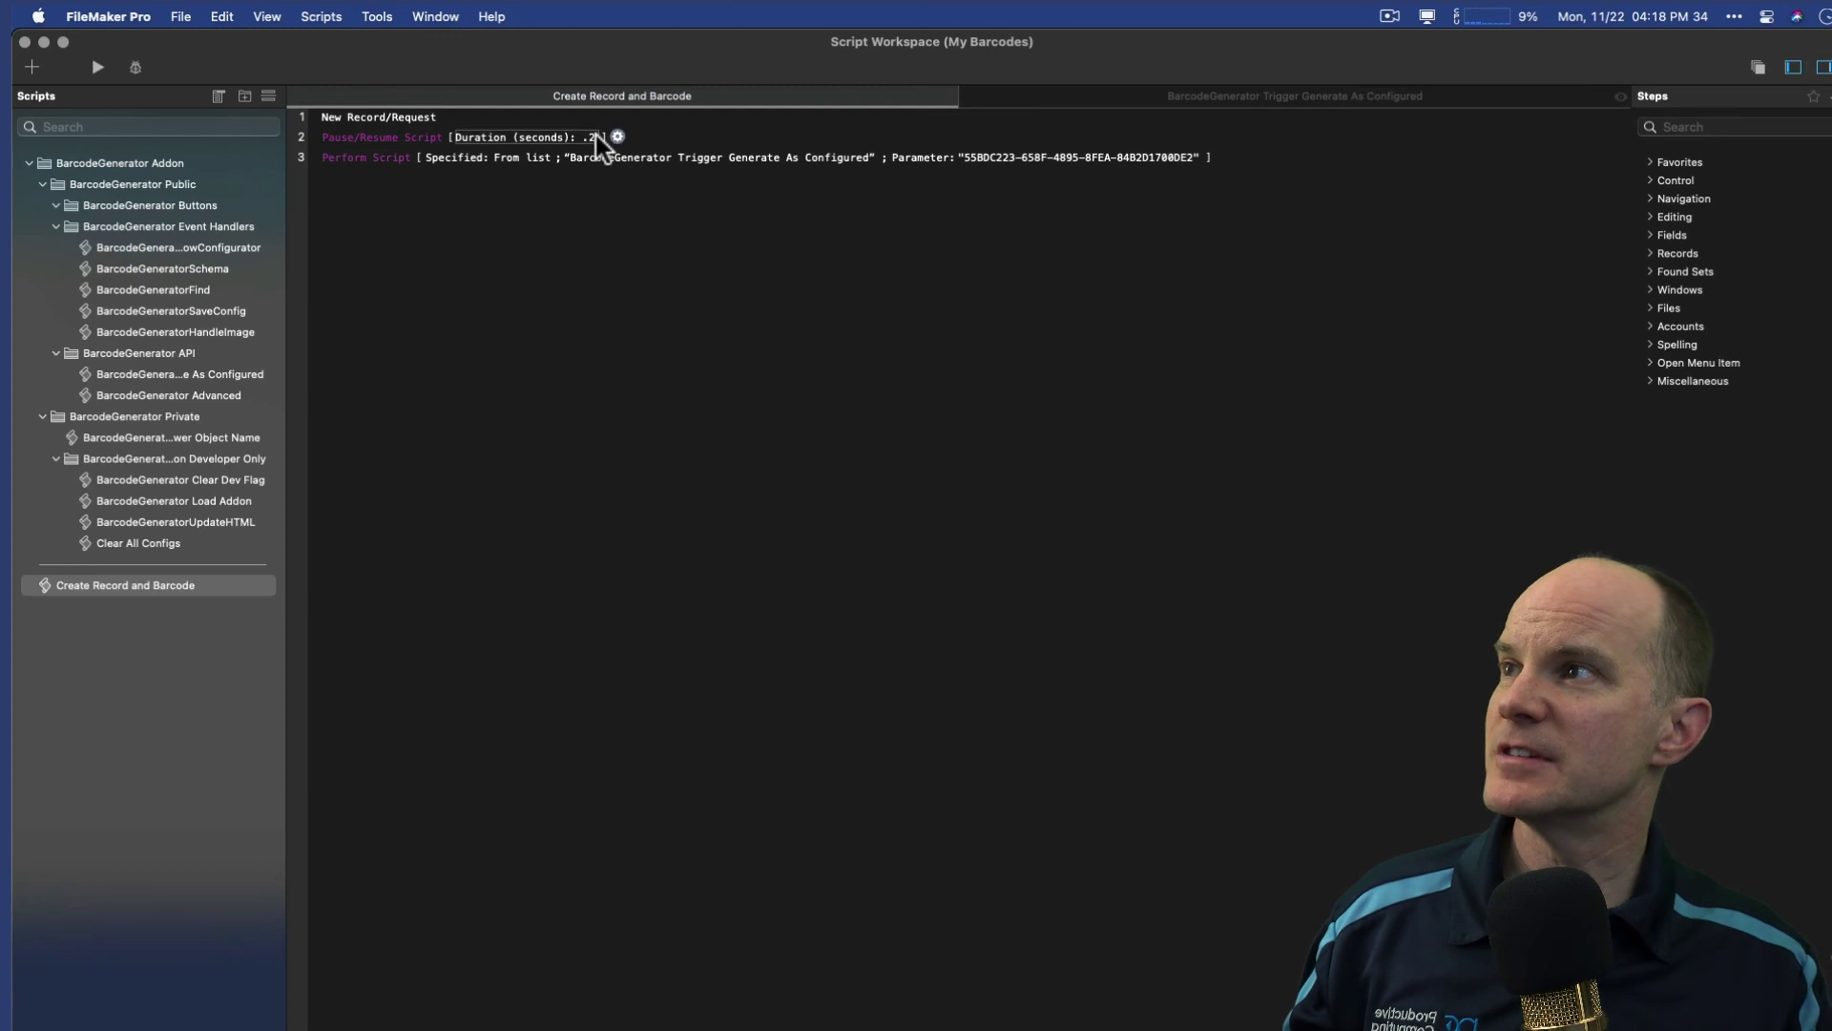
pyautogui.click(618, 136)
pyautogui.write('.')
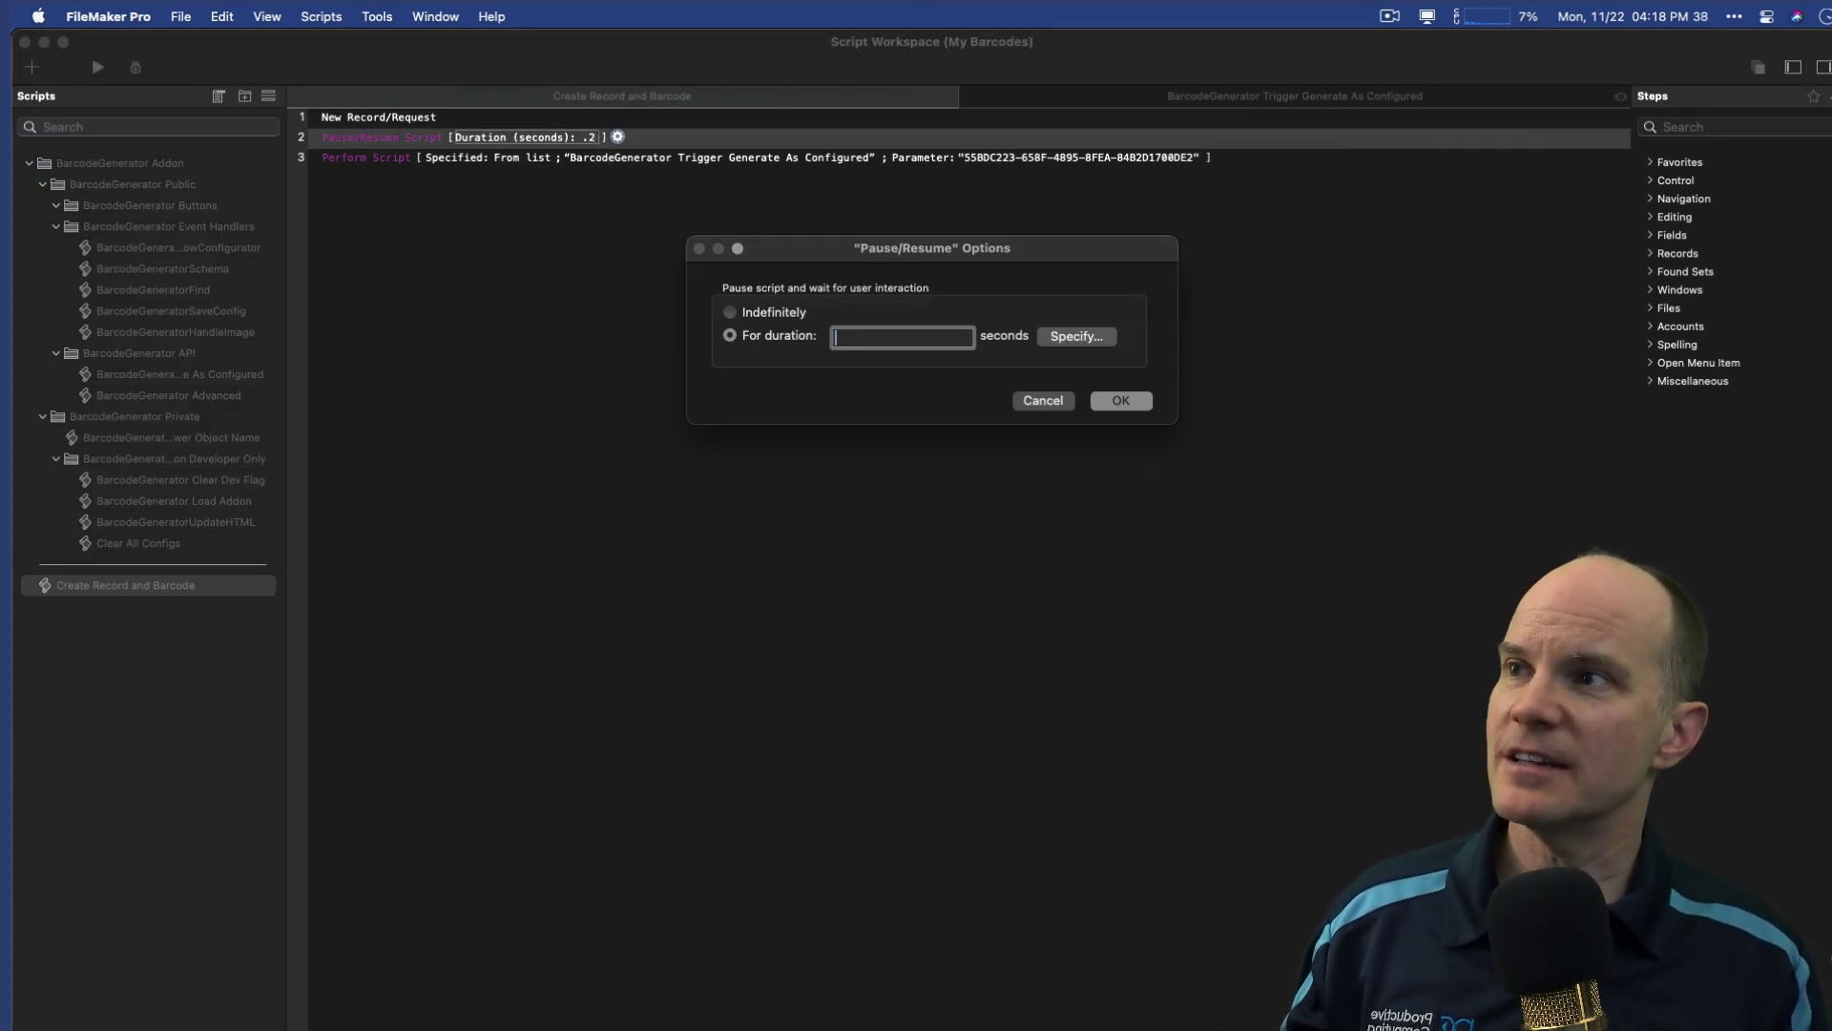
pyautogui.write('5')
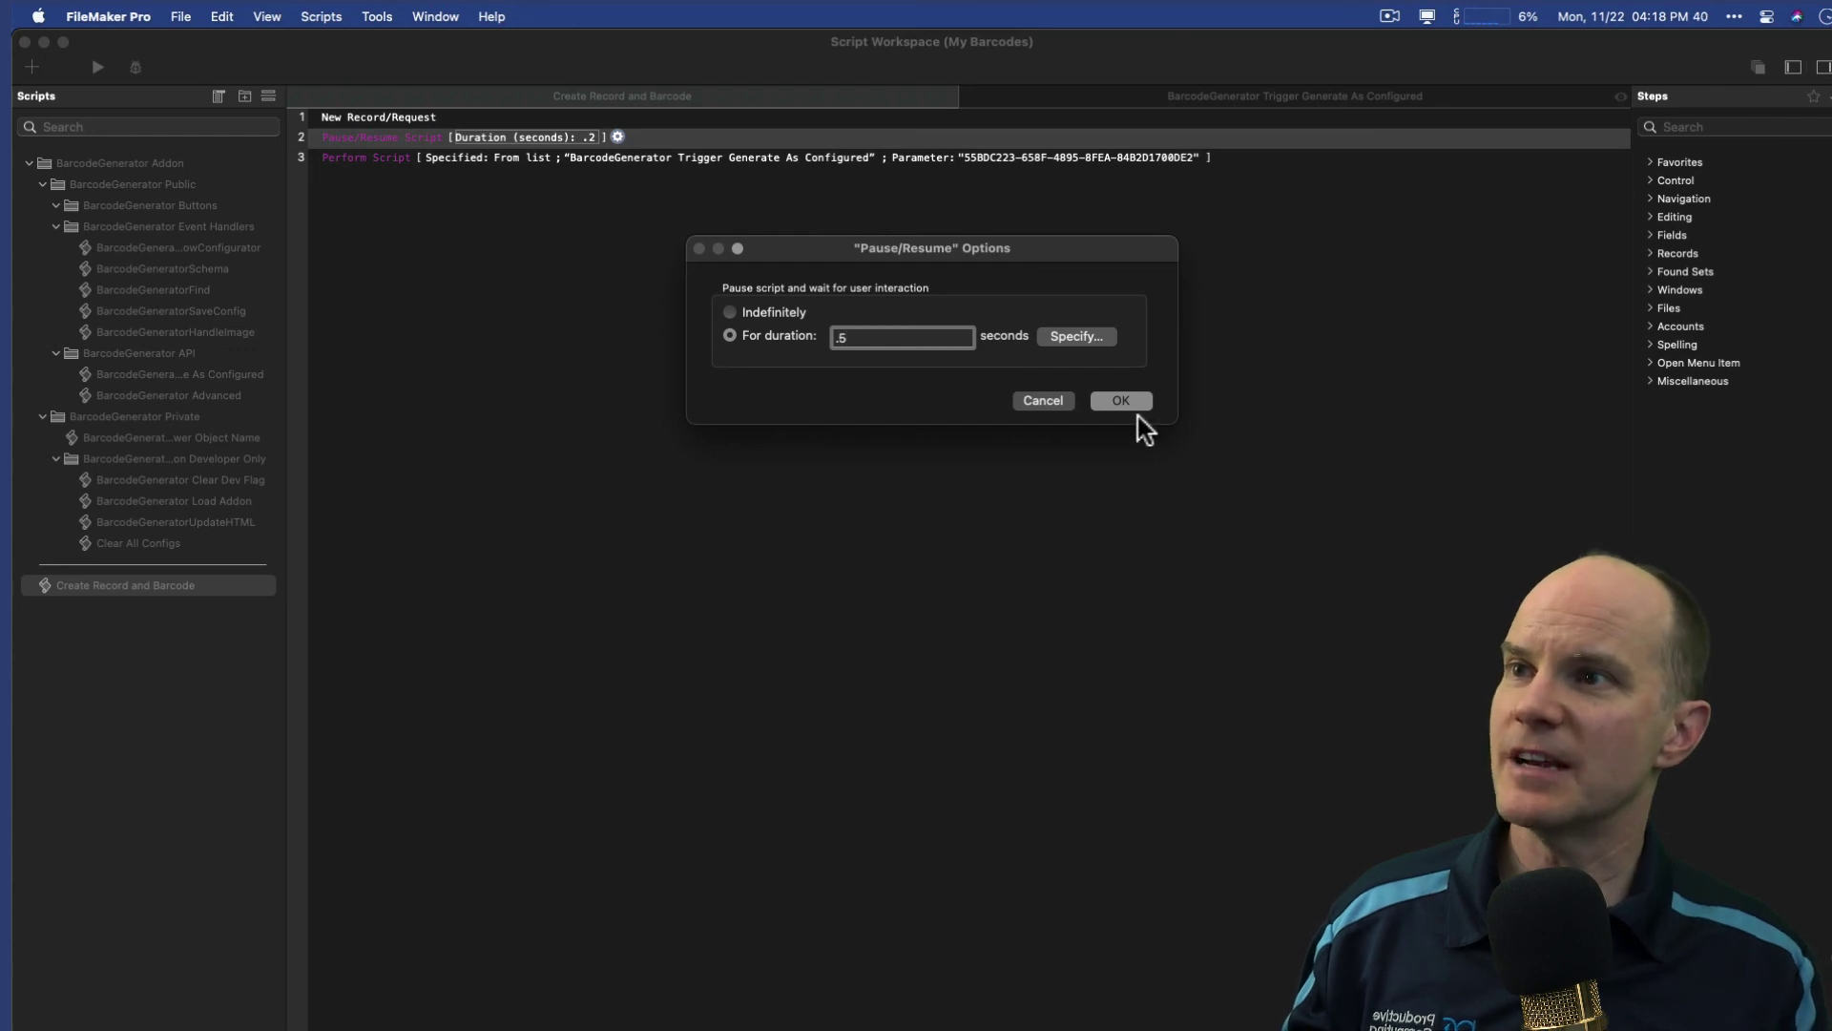
pyautogui.click(1120, 400)
# Step: Create record 10, SKU 10, whose barcode generates with the 0.5-second pause
pyautogui.press('super+w')
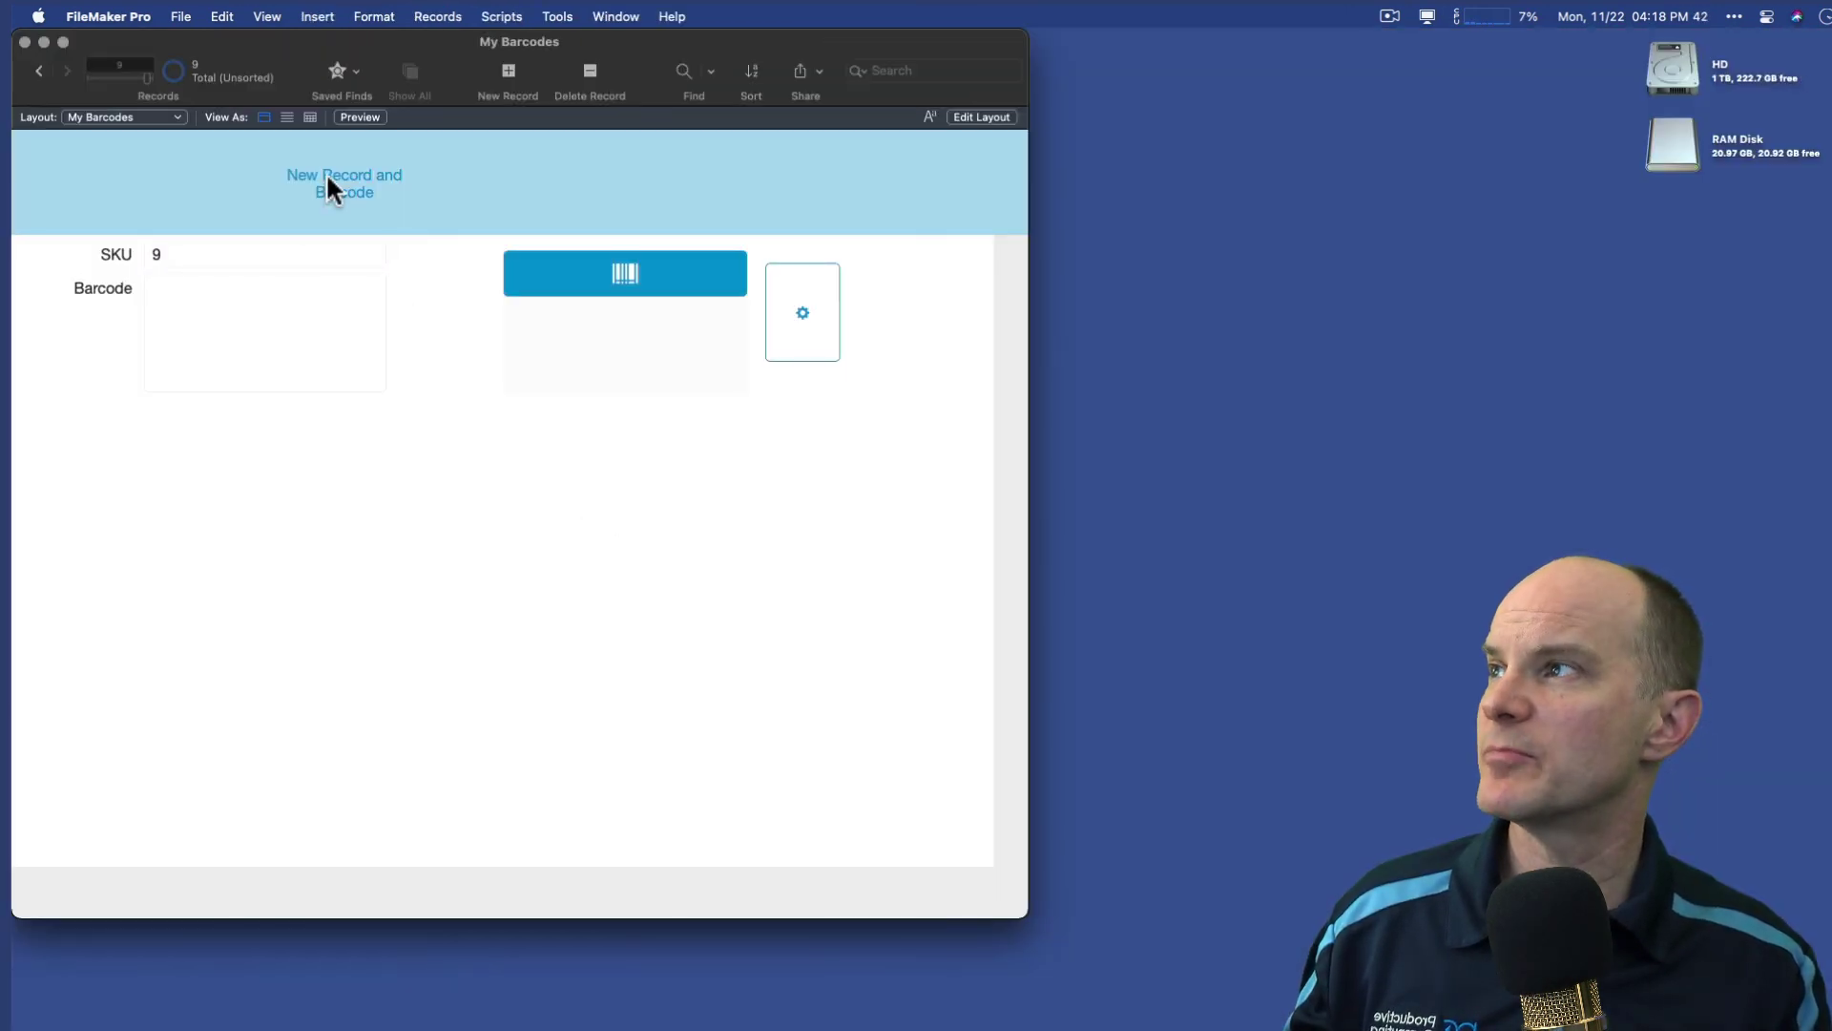
pyautogui.click(327, 177)
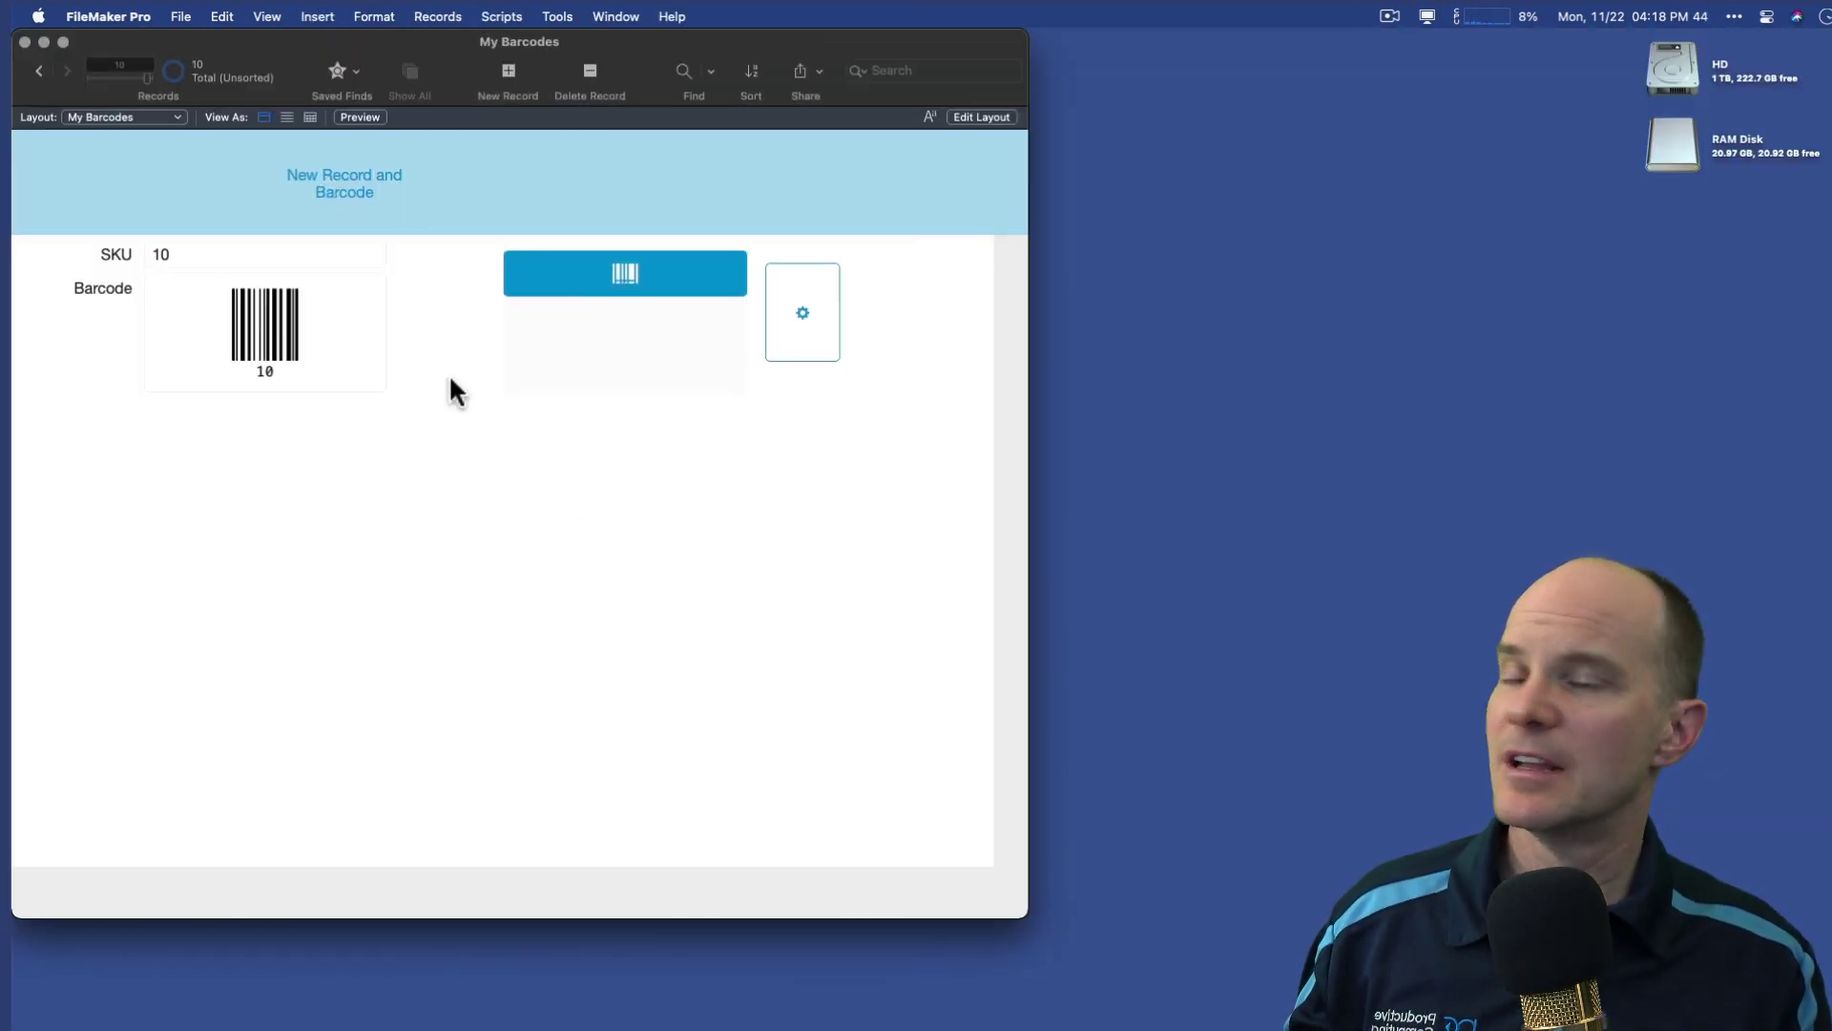